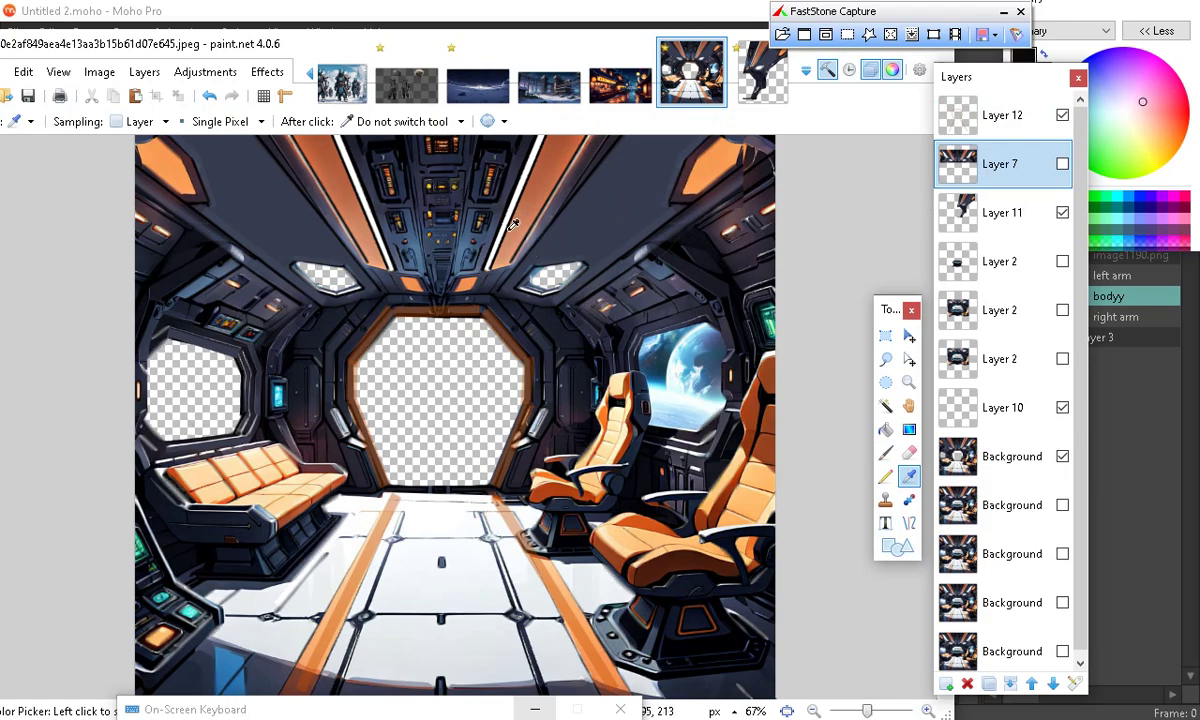
pyautogui.click(585, 213)
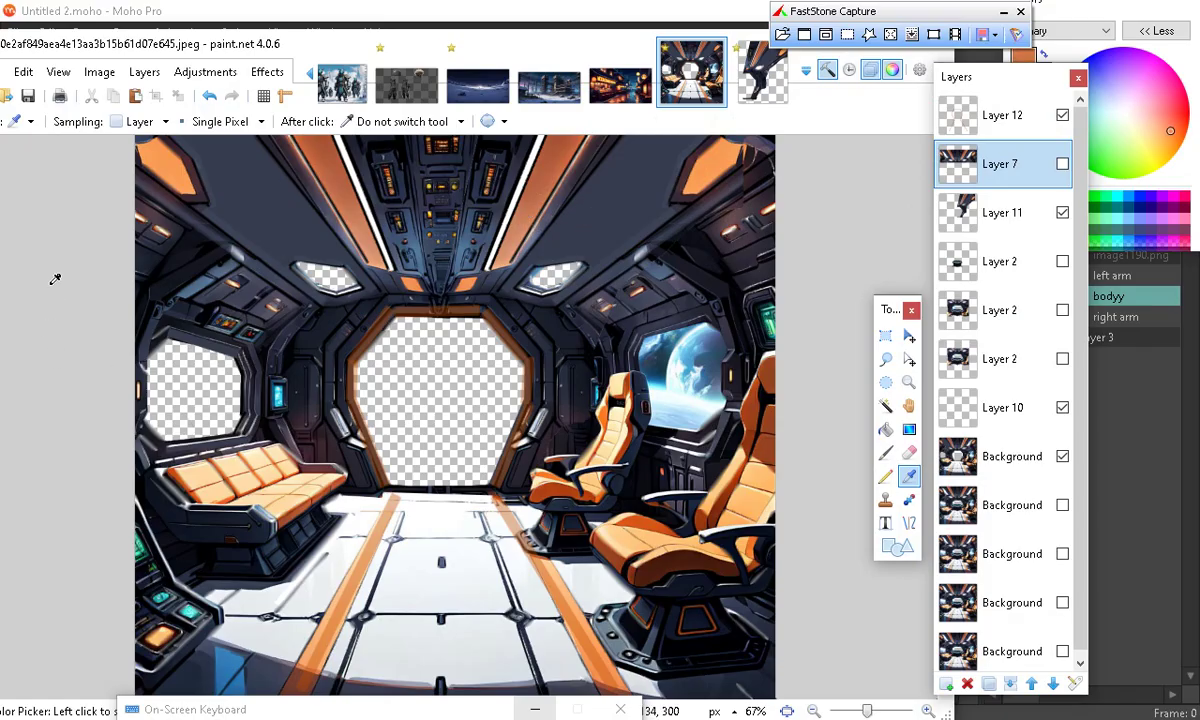
pyautogui.click(908, 523)
pyautogui.moveTo(613, 234)
pyautogui.mouseDown()
pyautogui.moveTo(437, 407)
pyautogui.moveTo(528, 495)
pyautogui.mouseUp()
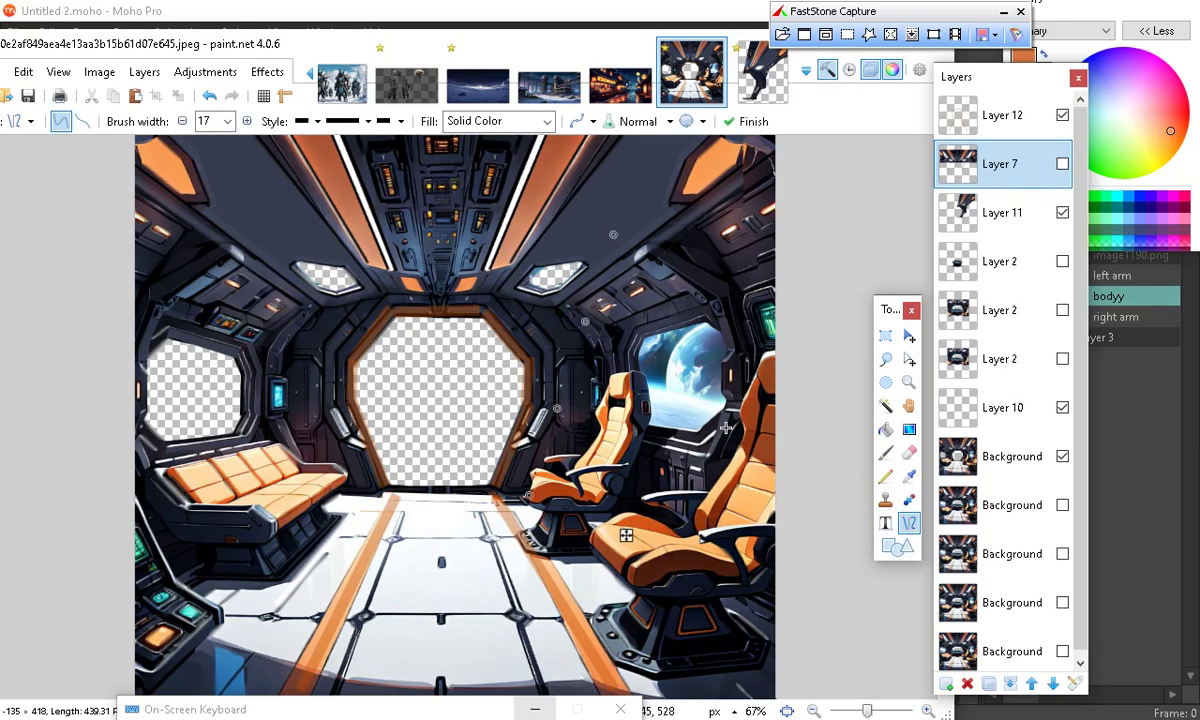
pyautogui.click(209, 95)
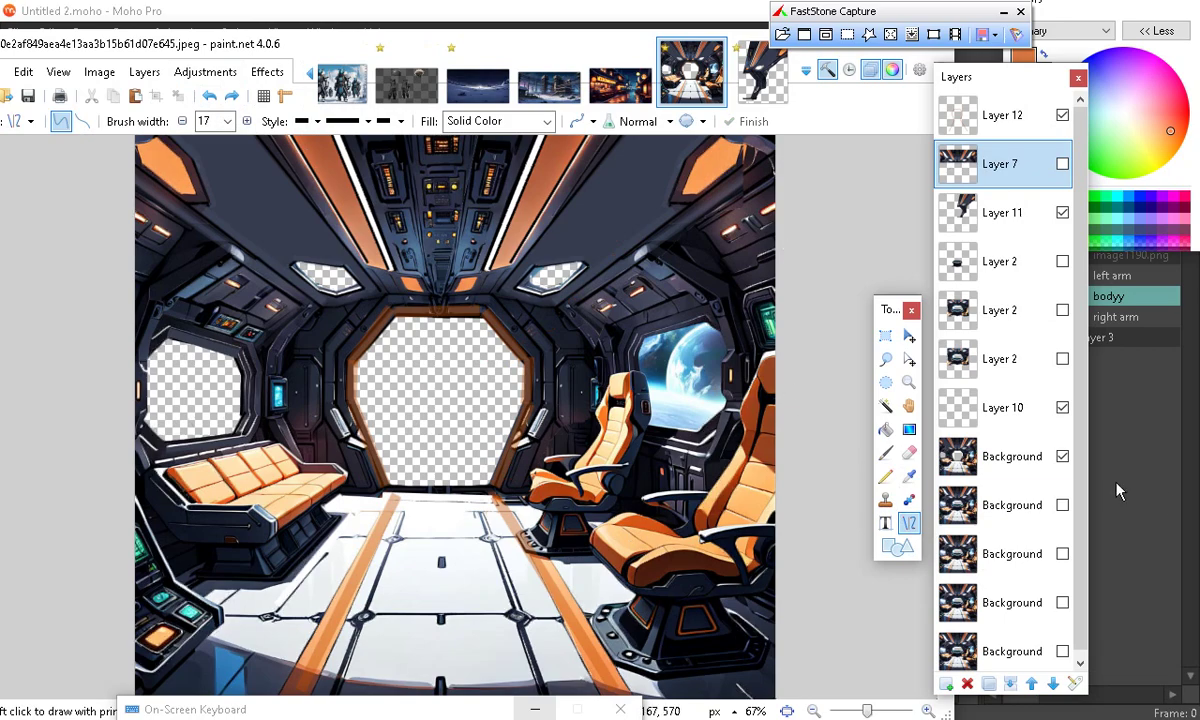
# Sample the dark blue-grey colour from the cabin's ceiling console with the Color Picker
pyautogui.click(908, 479)
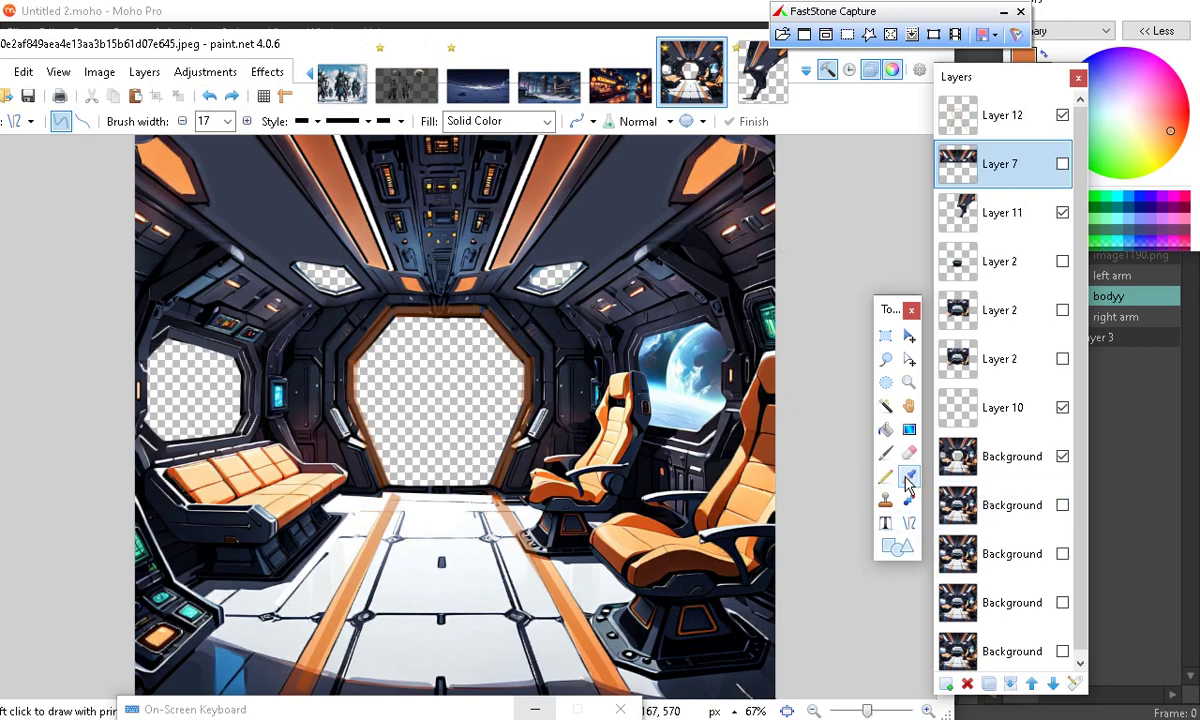
pyautogui.doubleClick(985, 170)
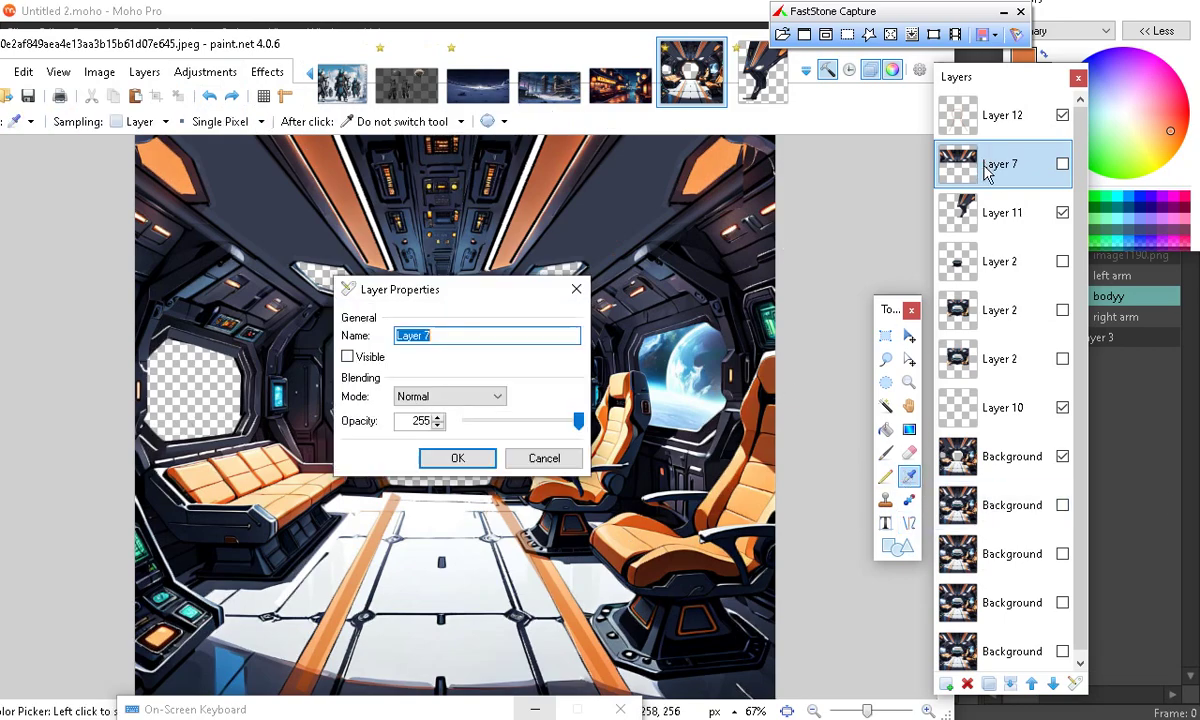
pyautogui.click(481, 455)
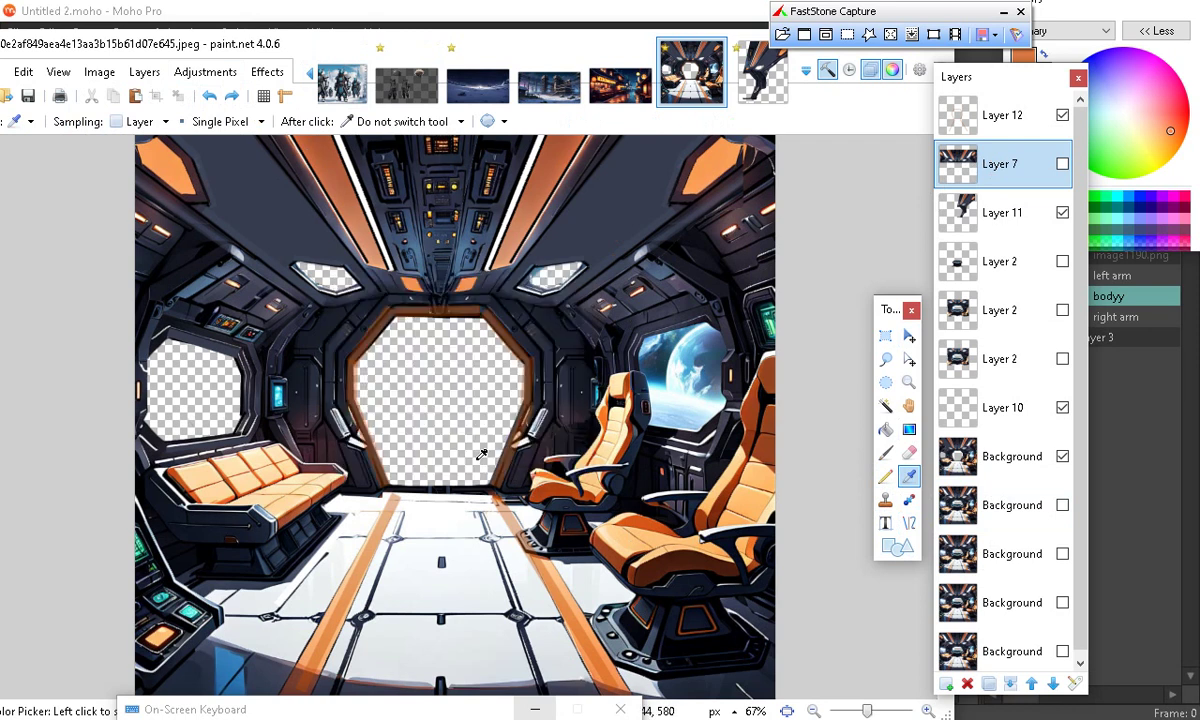
pyautogui.click(474, 233)
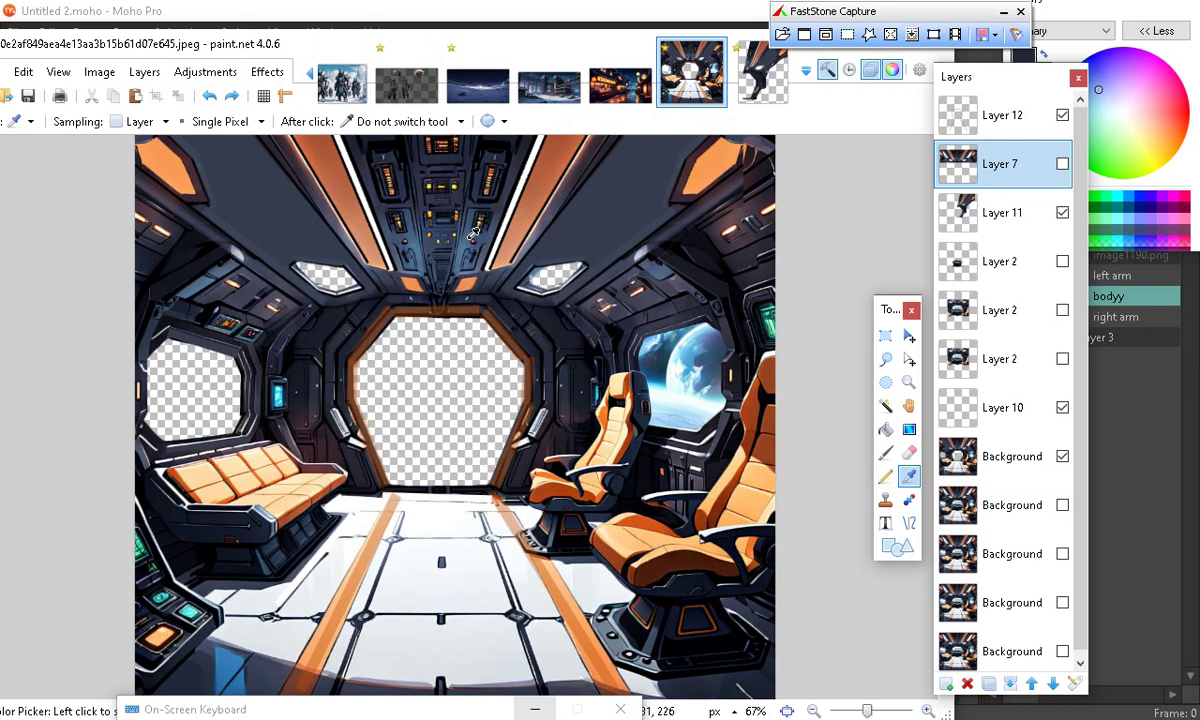
pyautogui.click(909, 522)
pyautogui.moveTo(331, 348)
pyautogui.mouseDown()
pyautogui.moveTo(641, 602)
pyautogui.moveTo(662, 572)
pyautogui.mouseUp()
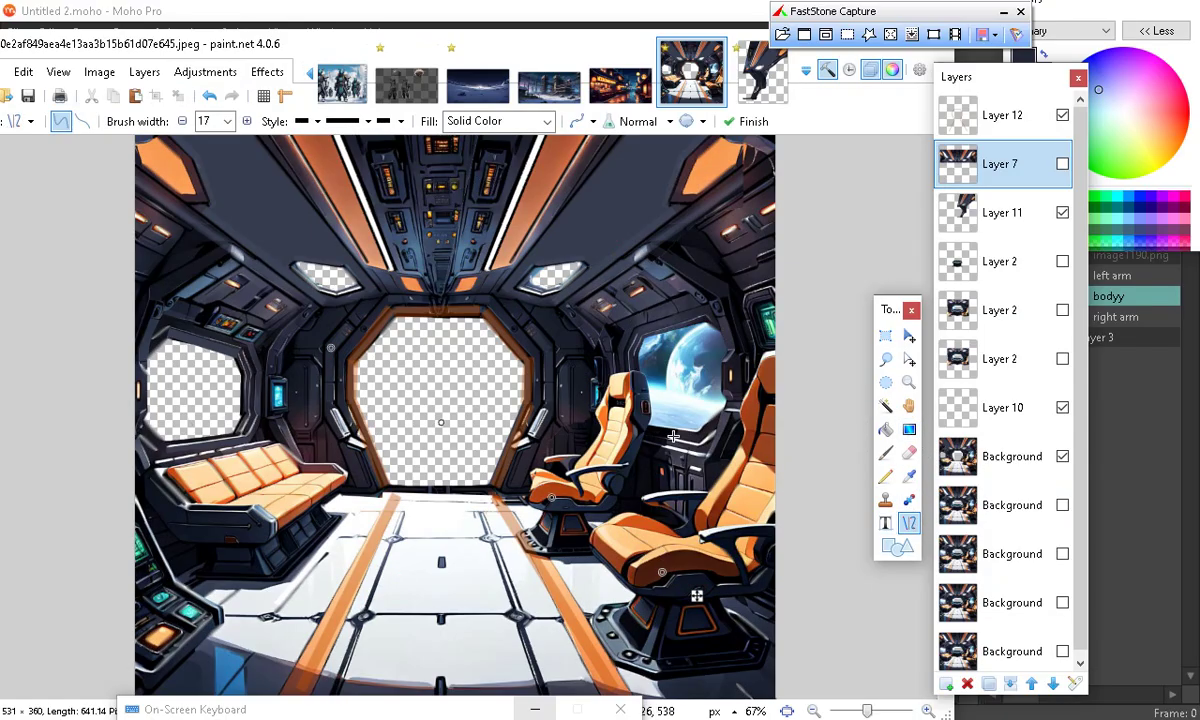
pyautogui.click(209, 95)
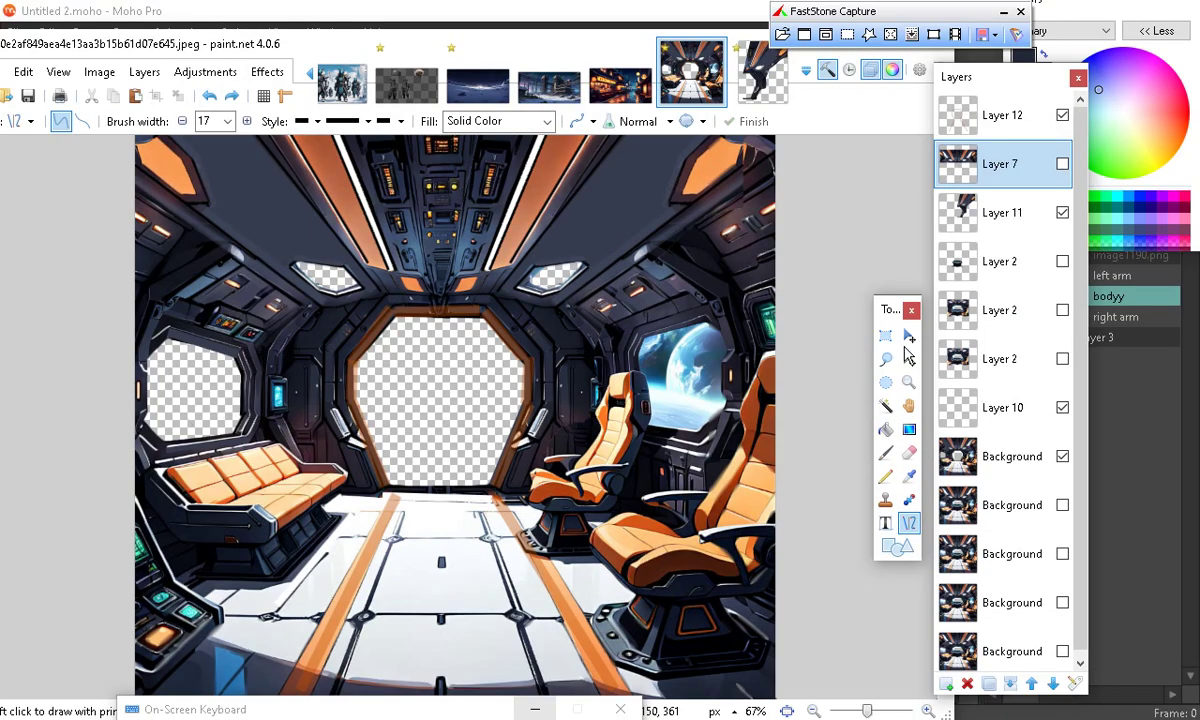
# Make Layer 12 active, draw a test line about 268 px long across the doorway and floor, and undo it
pyautogui.click(989, 116)
pyautogui.moveTo(411, 396); pyautogui.dragTo(463, 552)
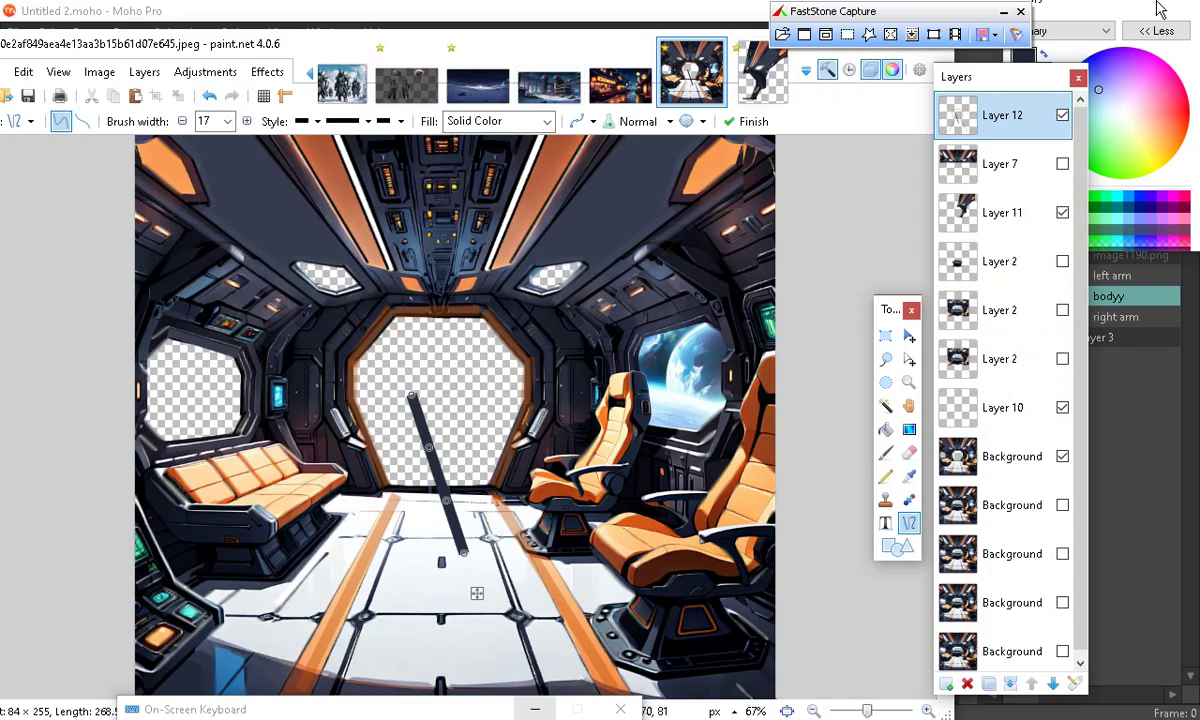
pyautogui.click(892, 69)
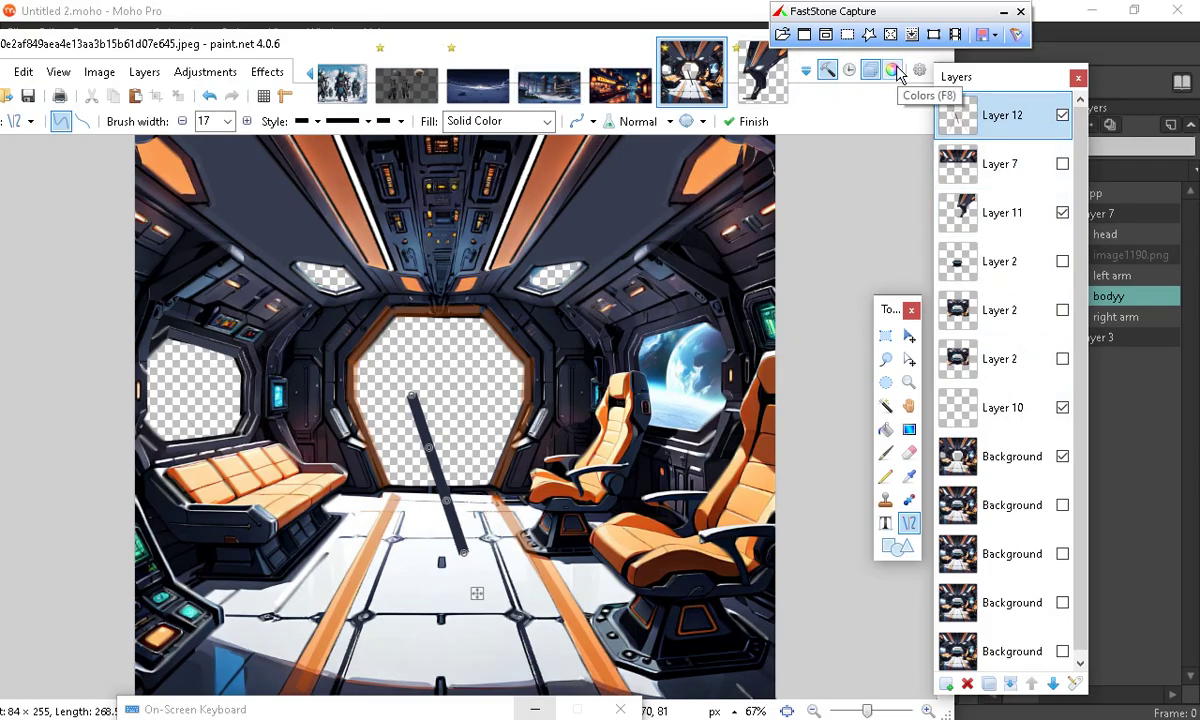
pyautogui.click(209, 95)
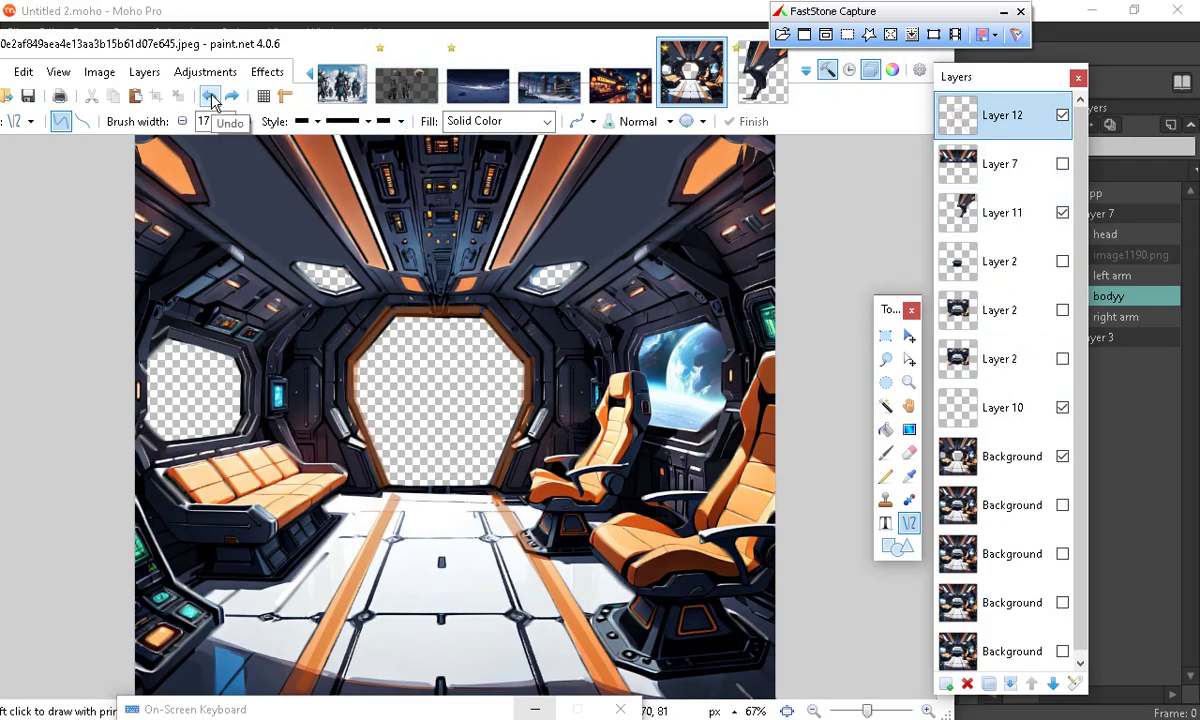
# Draw a line about 216 px long on the right ceiling panel and set its colour to 3A4560 with opacity 201
pyautogui.click(892, 70)
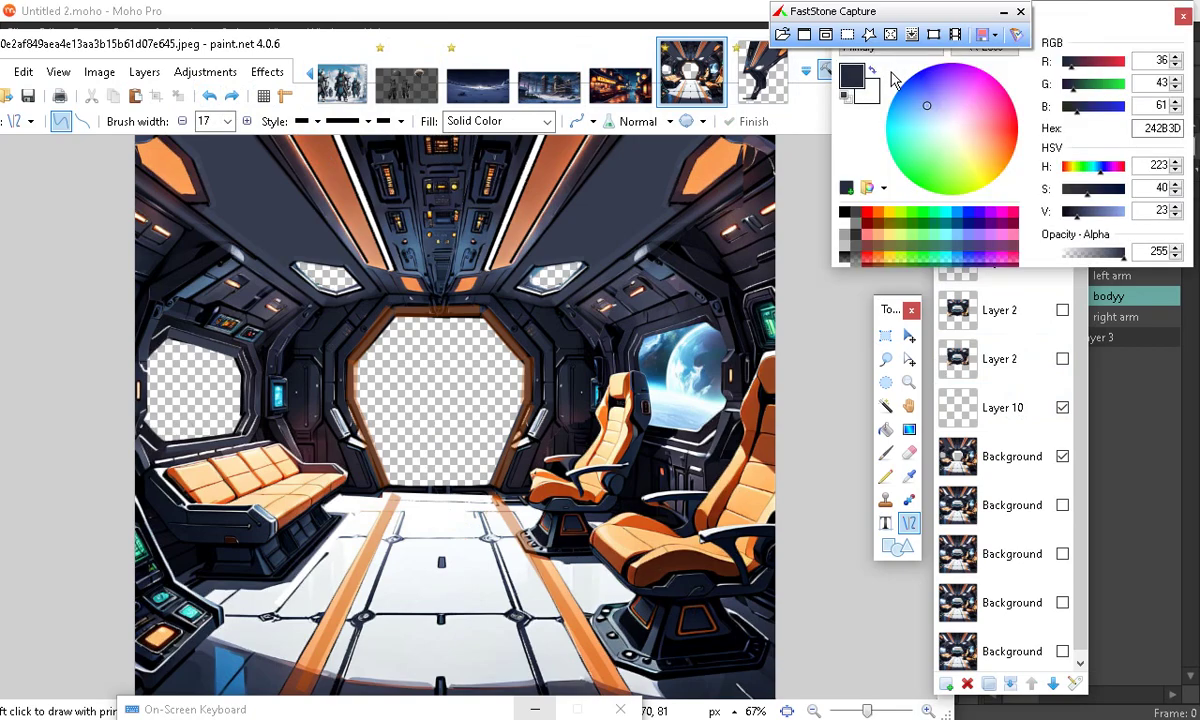
pyautogui.moveTo(1082, 218); pyautogui.dragTo(1082, 253)
pyautogui.moveTo(657, 179); pyautogui.dragTo(549, 260)
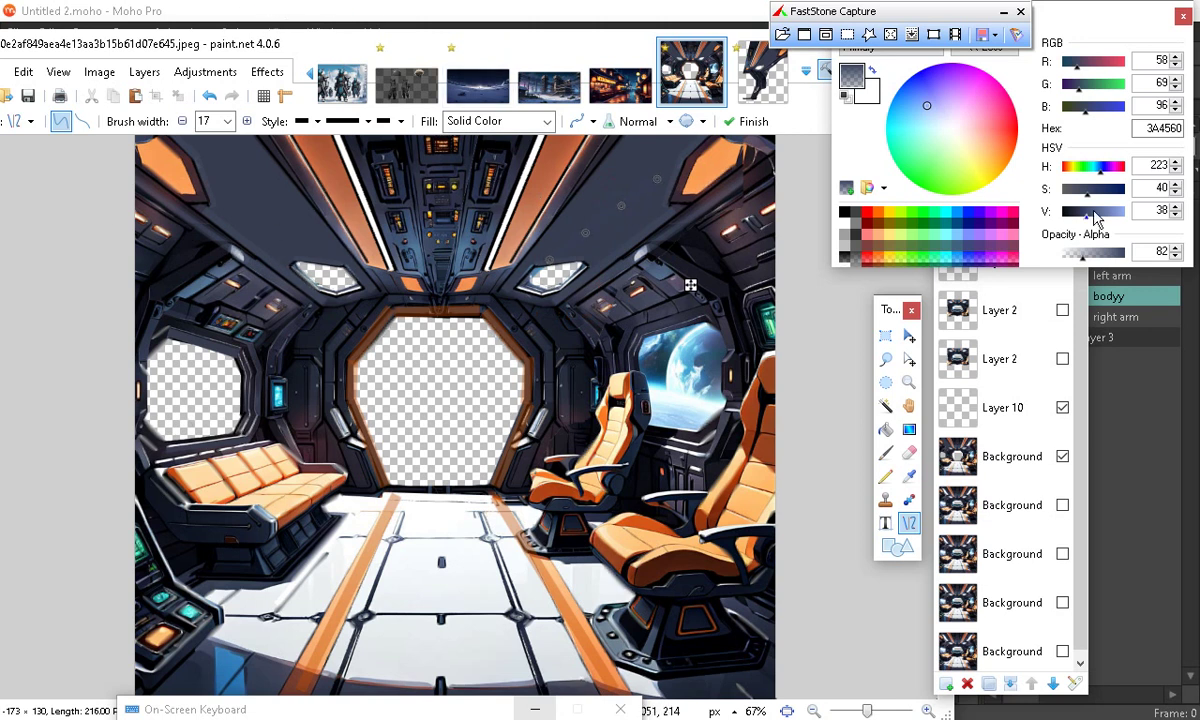
pyautogui.moveTo(1082, 253); pyautogui.dragTo(1114, 258)
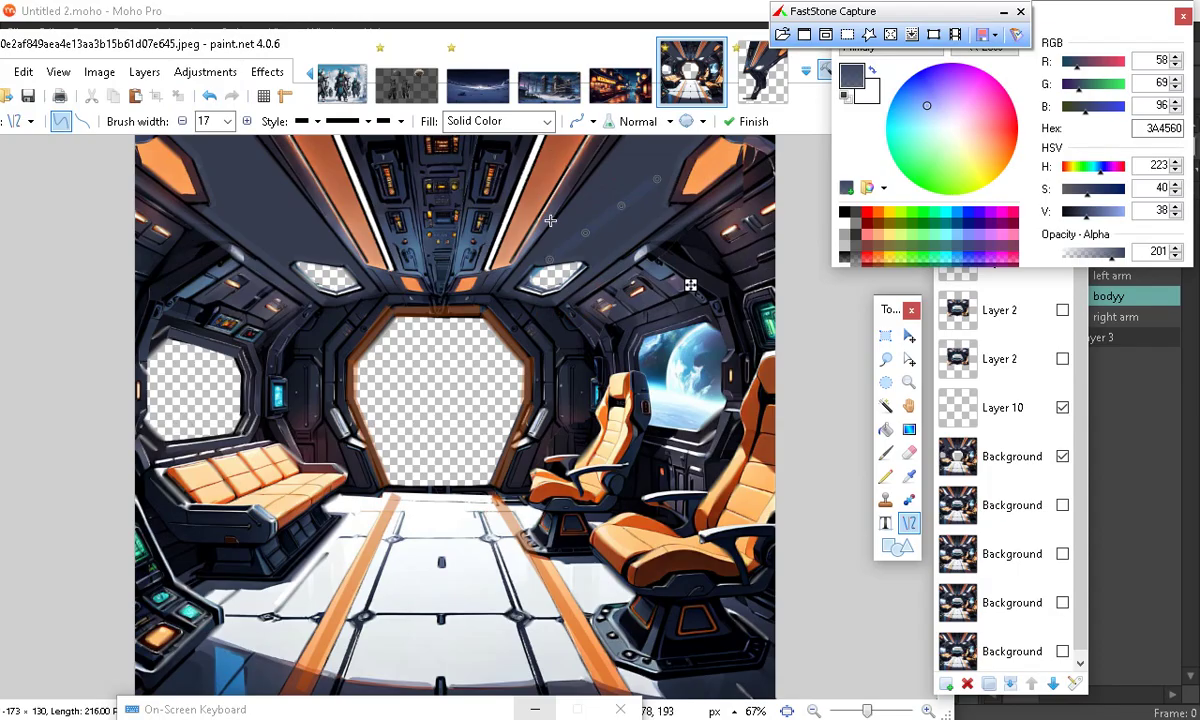
pyautogui.click(208, 96)
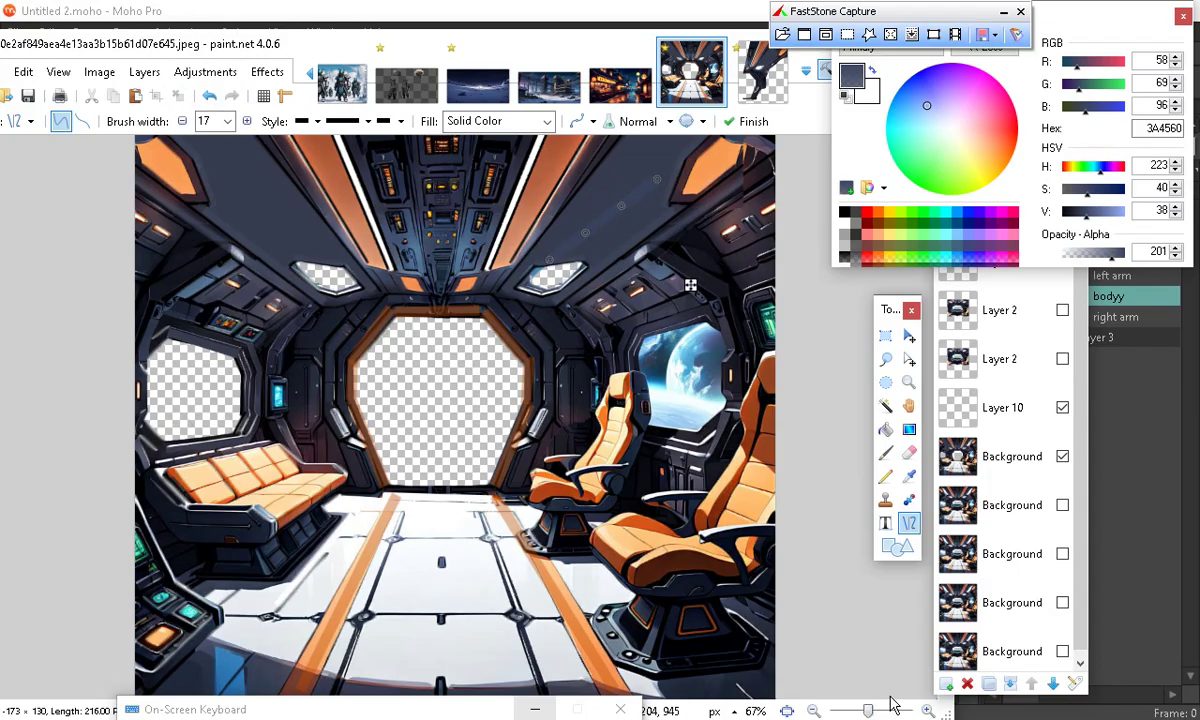
# Pull the upper end of the right ceiling panel's line further up along the panel and finish the line
pyautogui.click(928, 710)
pyautogui.scroll(3, 830, 600)
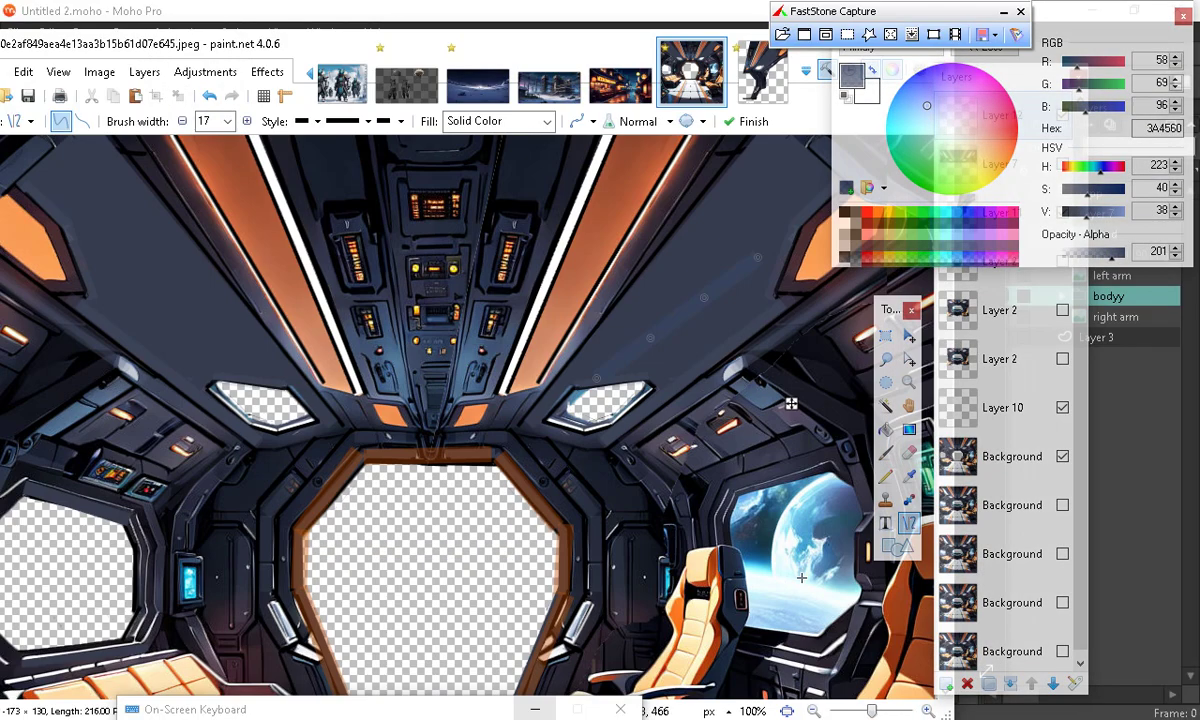
pyautogui.moveTo(746, 278); pyautogui.dragTo(775, 201)
pyautogui.click(246, 311)
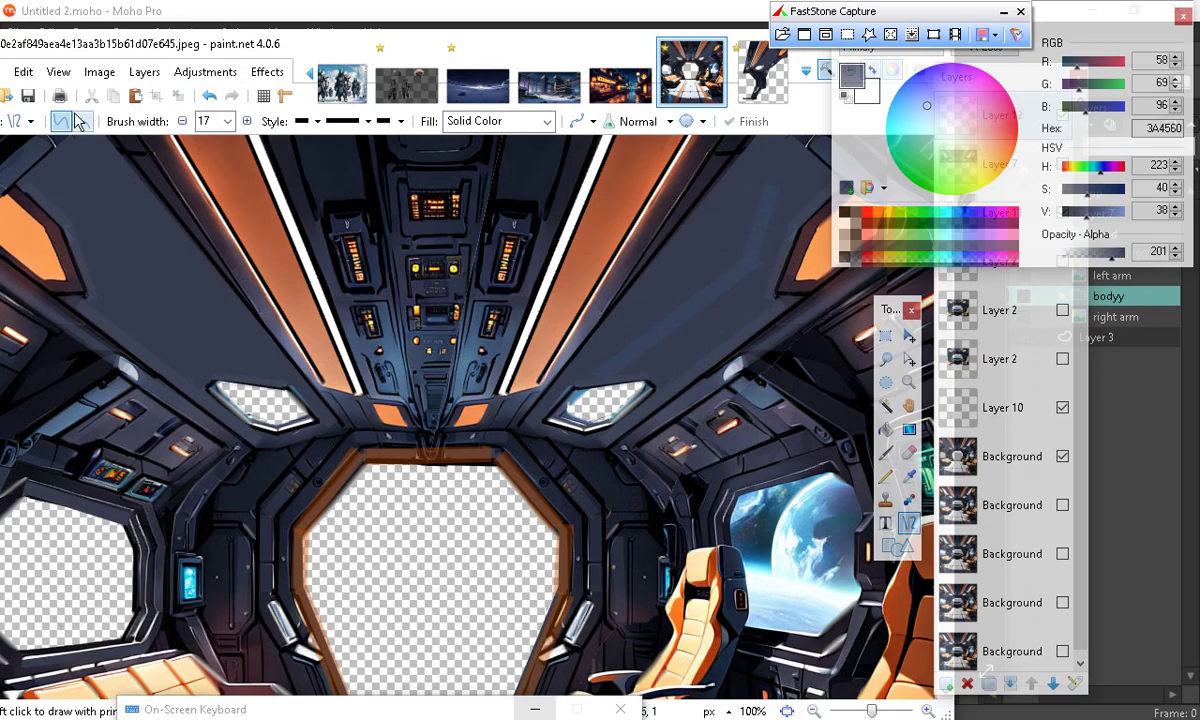
# Draw a matching line about 417 px long in the same colour along the left ceiling panel
pyautogui.moveTo(256, 328)
pyautogui.mouseDown()
pyautogui.moveTo(265, 338)
pyautogui.moveTo(76, 120)
pyautogui.moveTo(94, 270)
pyautogui.moveTo(55, 100)
pyautogui.moveTo(86, 130)
pyautogui.moveTo(87, 177)
pyautogui.moveTo(78, 128)
pyautogui.moveTo(89, 138)
pyautogui.mouseUp()
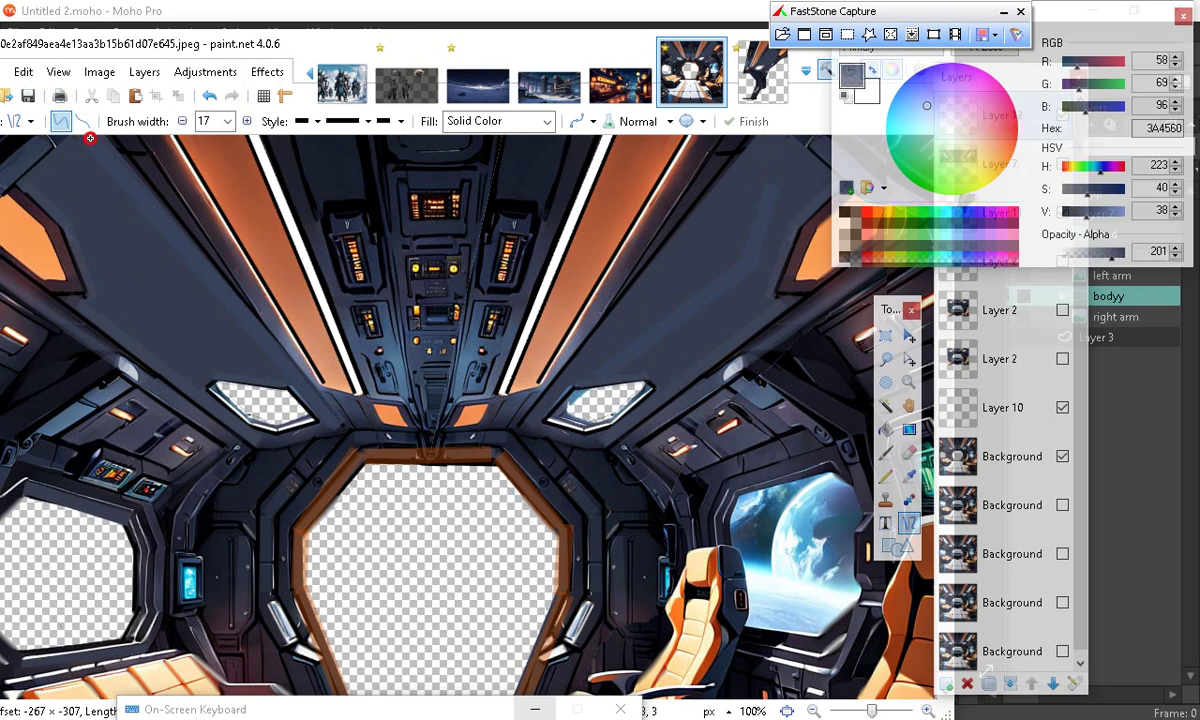
pyautogui.moveTo(90, 138)
pyautogui.mouseDown()
pyautogui.moveTo(68, 176)
pyautogui.moveTo(86, 125)
pyautogui.moveTo(76, 128)
pyautogui.moveTo(86, 136)
pyautogui.mouseUp()
pyautogui.moveTo(83, 131); pyautogui.dragTo(87, 131)
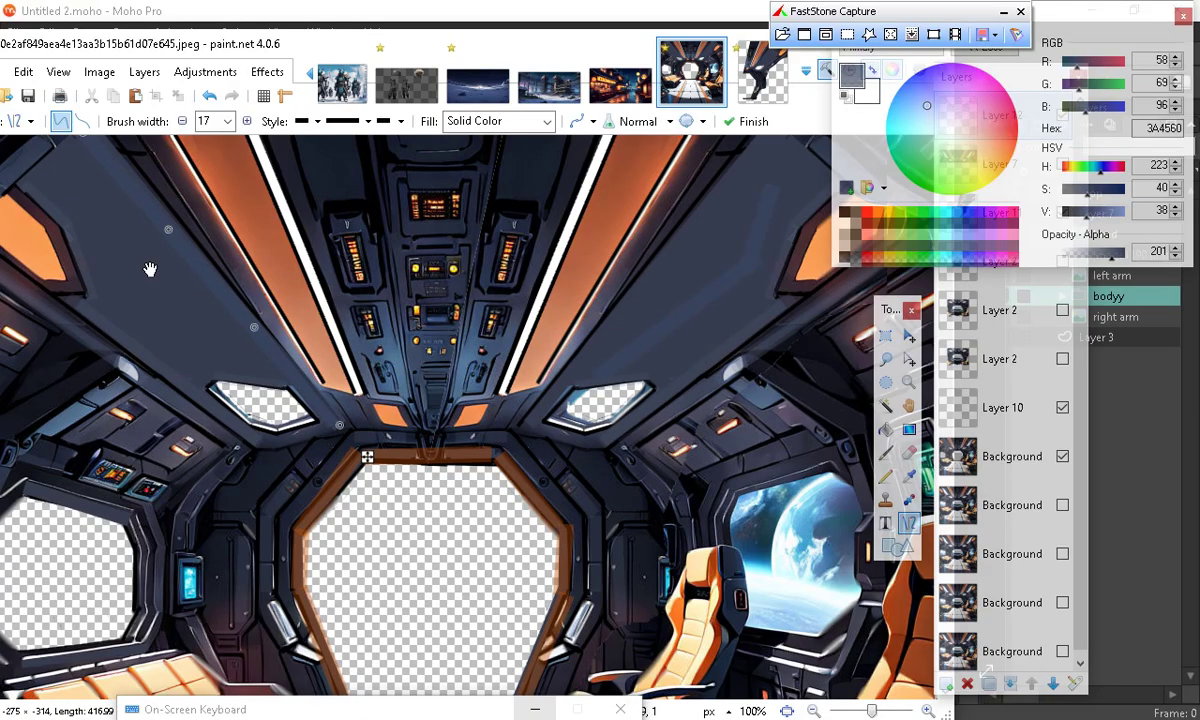
pyautogui.click(142, 321)
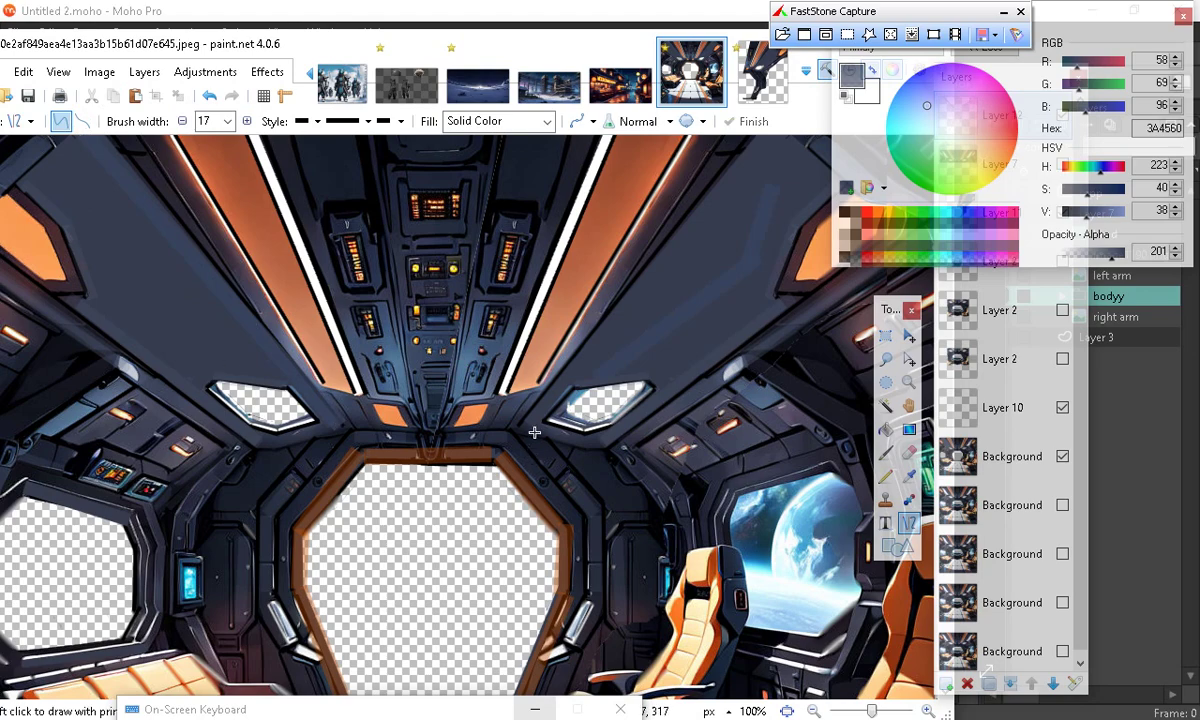
# Move the Colors and Tools windows out of the way and add a new layer above Layer 12
pyautogui.moveTo(1088, 19); pyautogui.dragTo(871, 665)
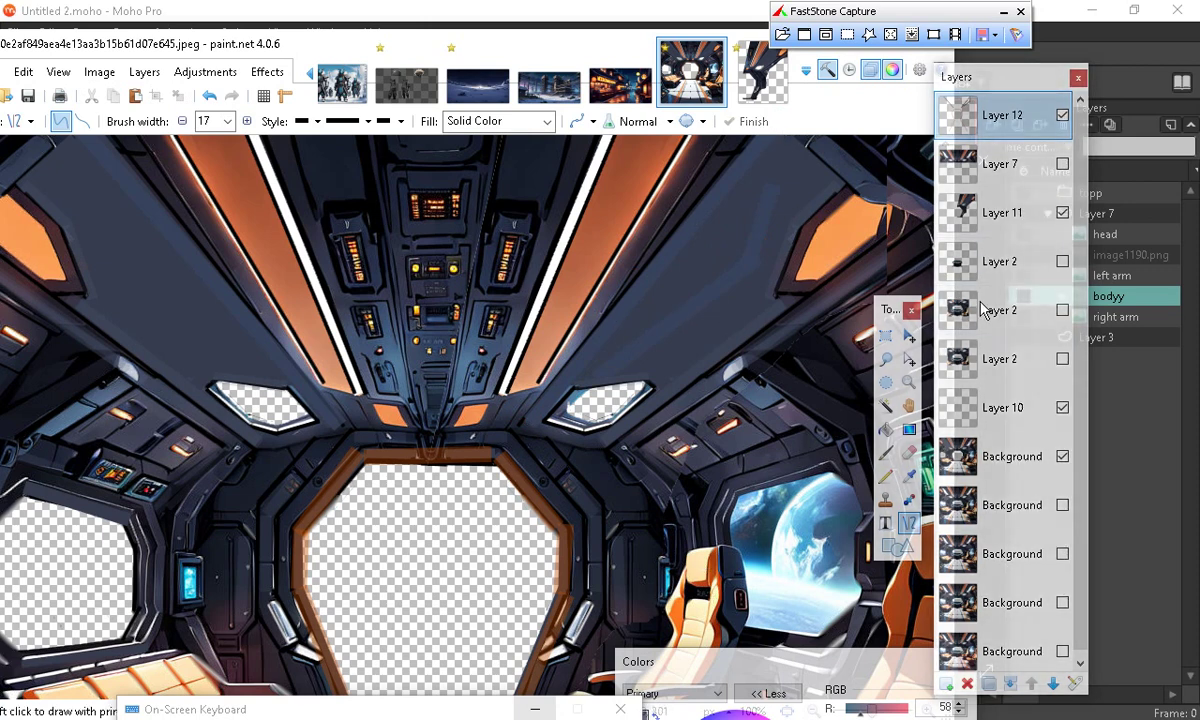
pyautogui.moveTo(892, 310); pyautogui.dragTo(805, 25)
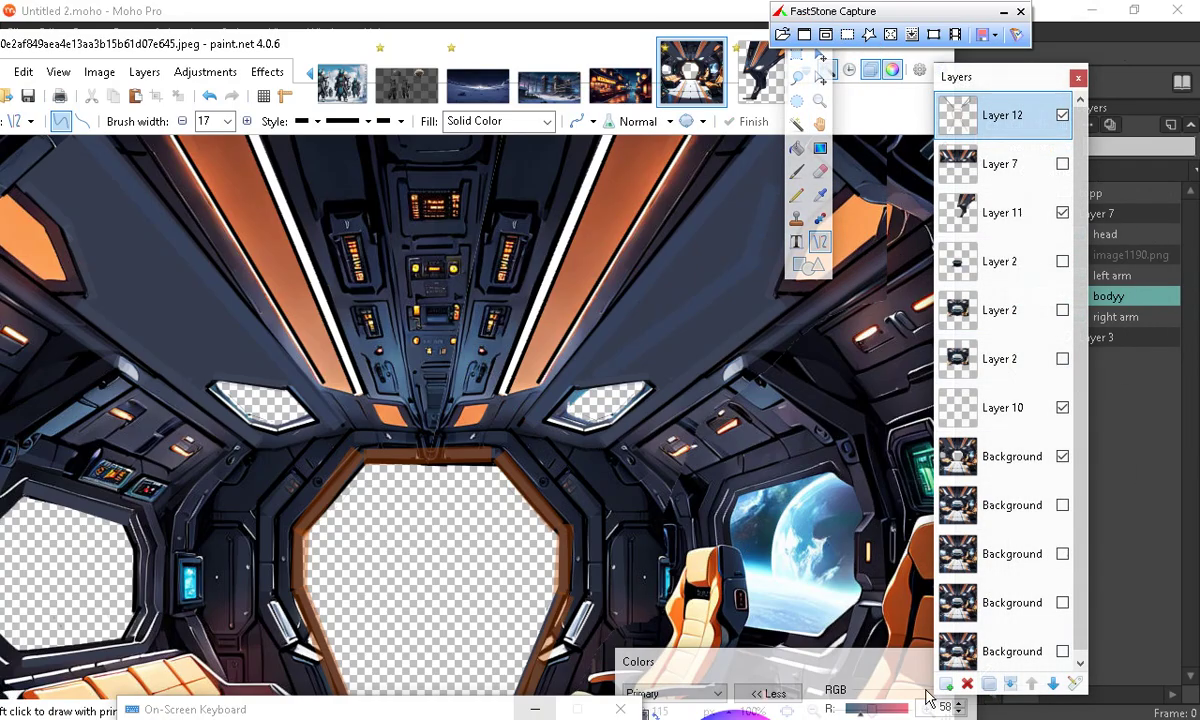
pyautogui.hotkey('ctrl', 'shift', 'n')
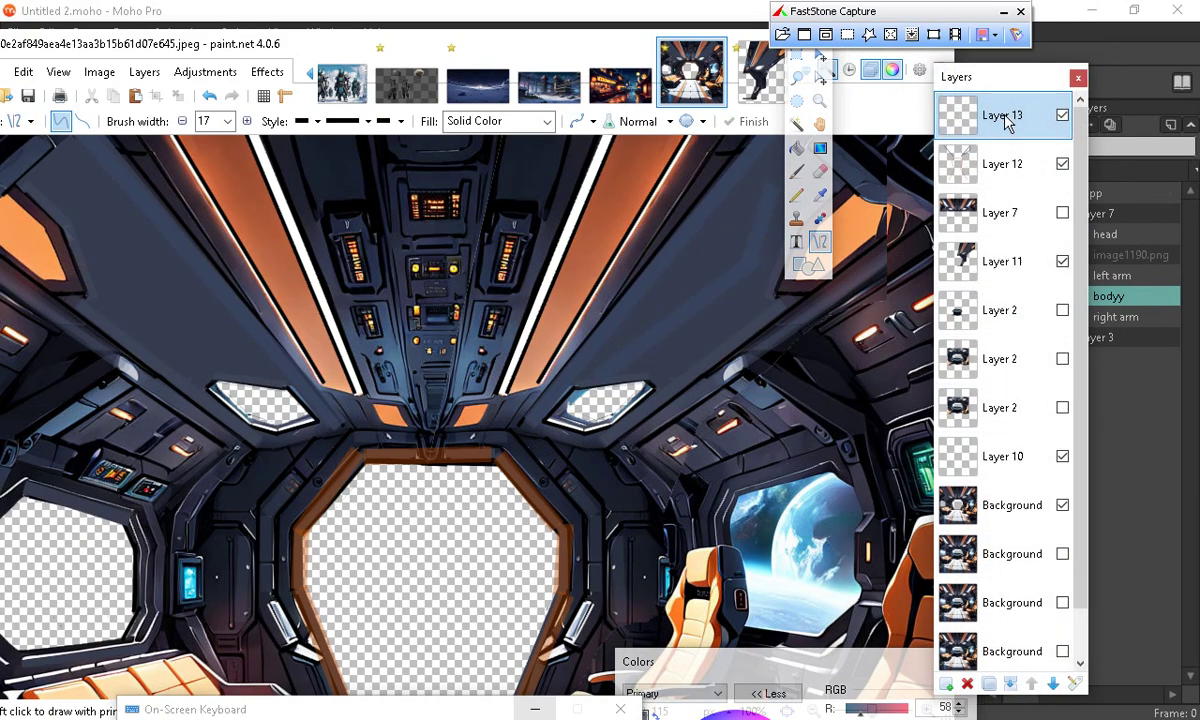
# Set the brush width to 5 and the primary colour to light grey C0C0C0 with opacity 74
pyautogui.click(184, 121)
pyautogui.click(184, 121)
pyautogui.click(185, 121)
pyautogui.click(185, 121)
pyautogui.click(185, 121)
pyautogui.click(185, 121)
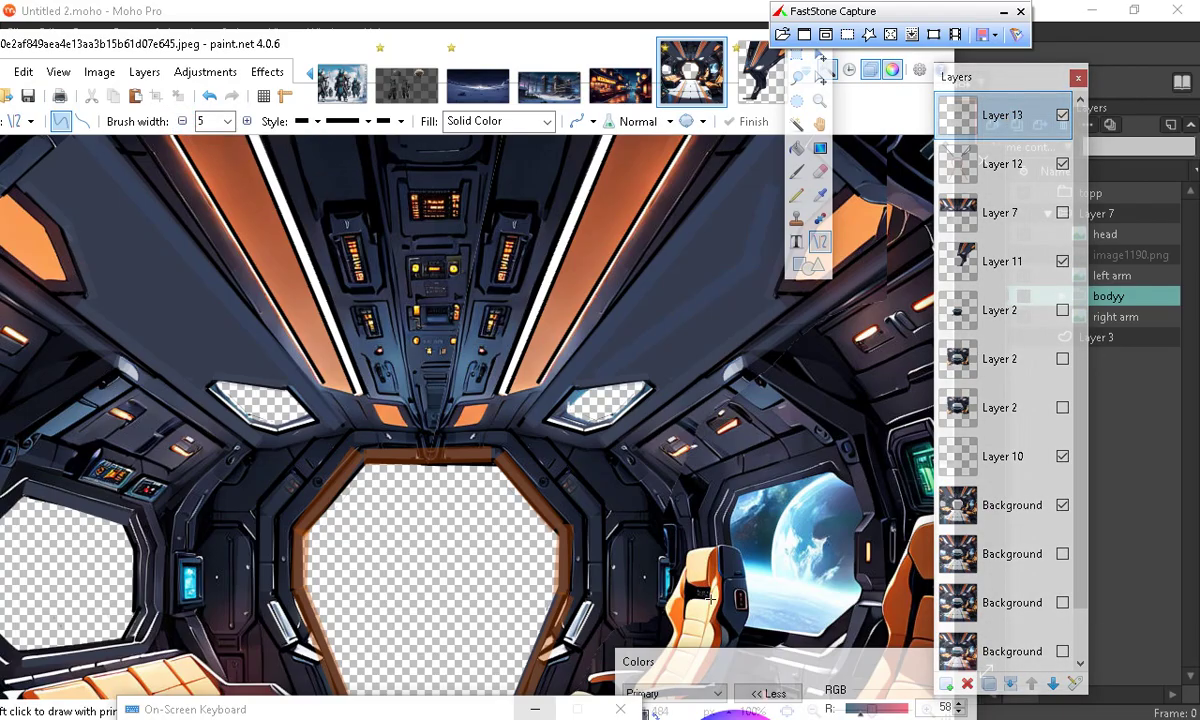
pyautogui.moveTo(686, 681); pyautogui.dragTo(750, 396)
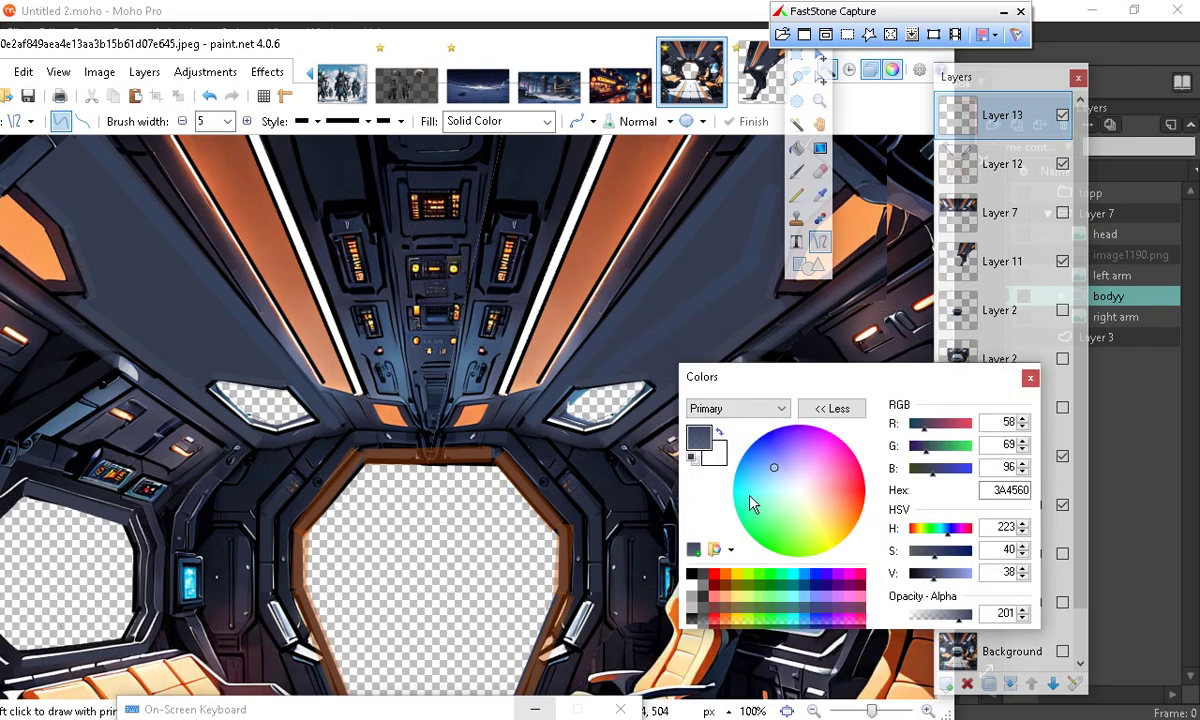
pyautogui.click(693, 610)
pyautogui.moveTo(965, 620); pyautogui.dragTo(929, 620)
# Try a thin grey line about 173 px long on the left ceiling panel and undo it
pyautogui.moveTo(99, 211); pyautogui.dragTo(205, 348)
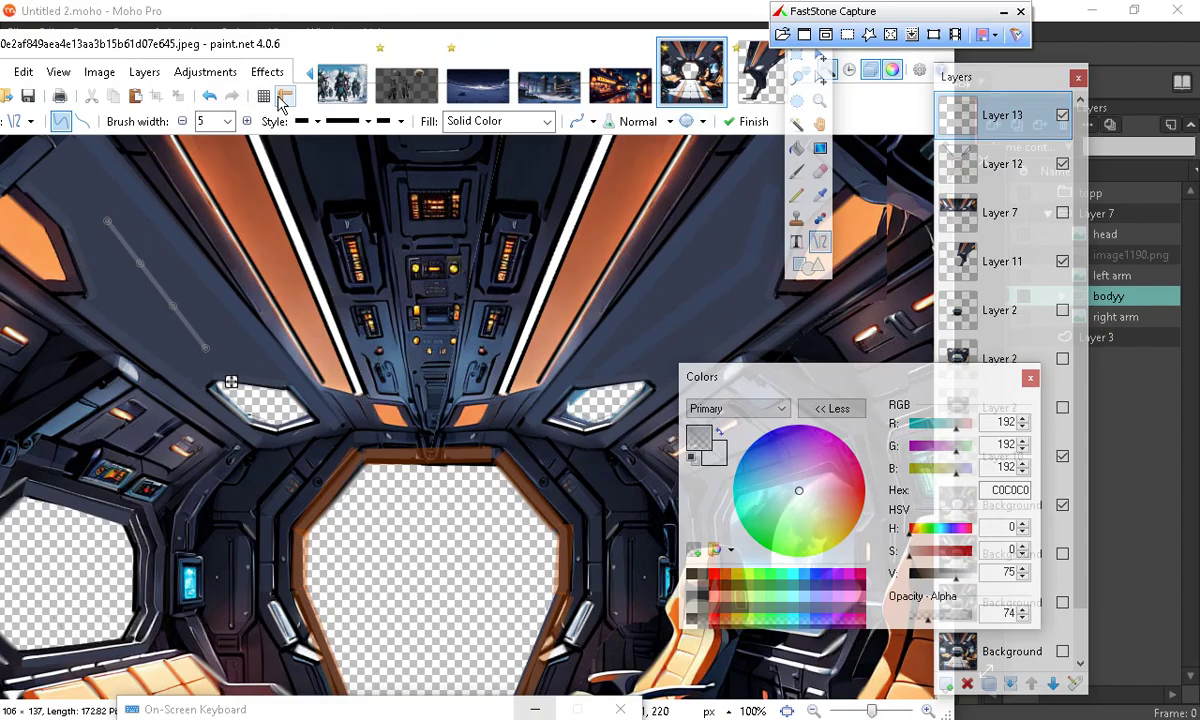
pyautogui.click(209, 95)
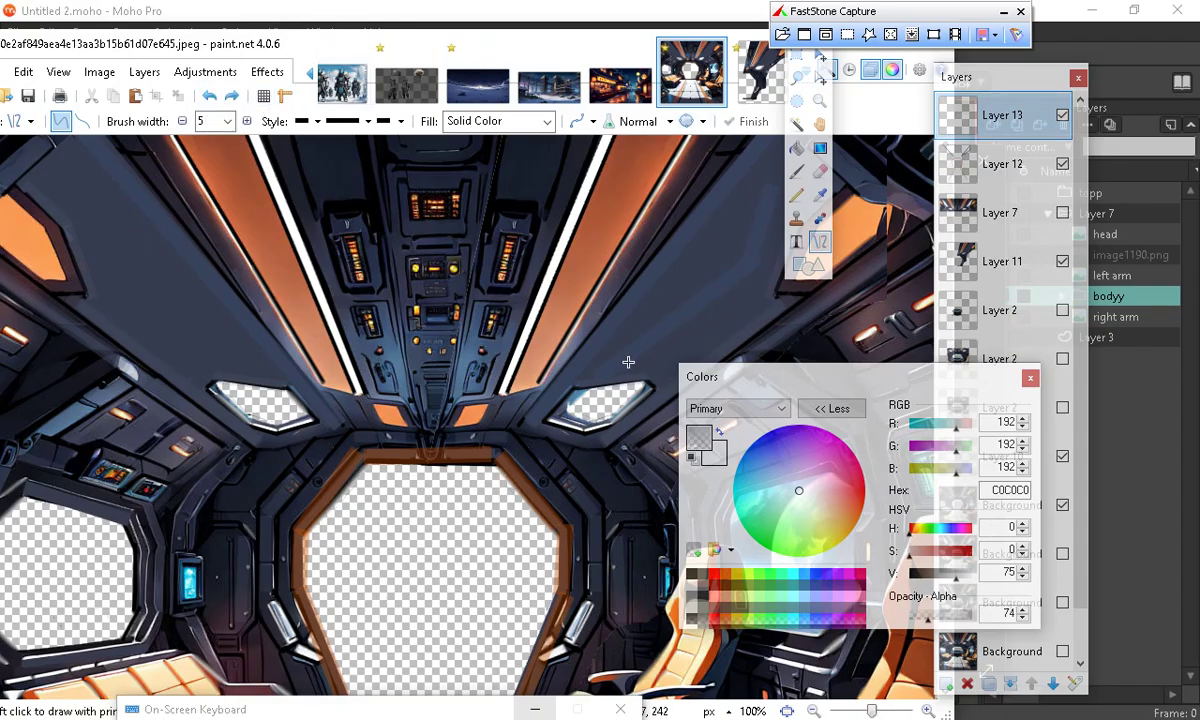
# Draw a thin translucent grey line along each of the two white trim strips flanking the central ceiling console
pyautogui.moveTo(695, 397); pyautogui.dragTo(1030, 457)
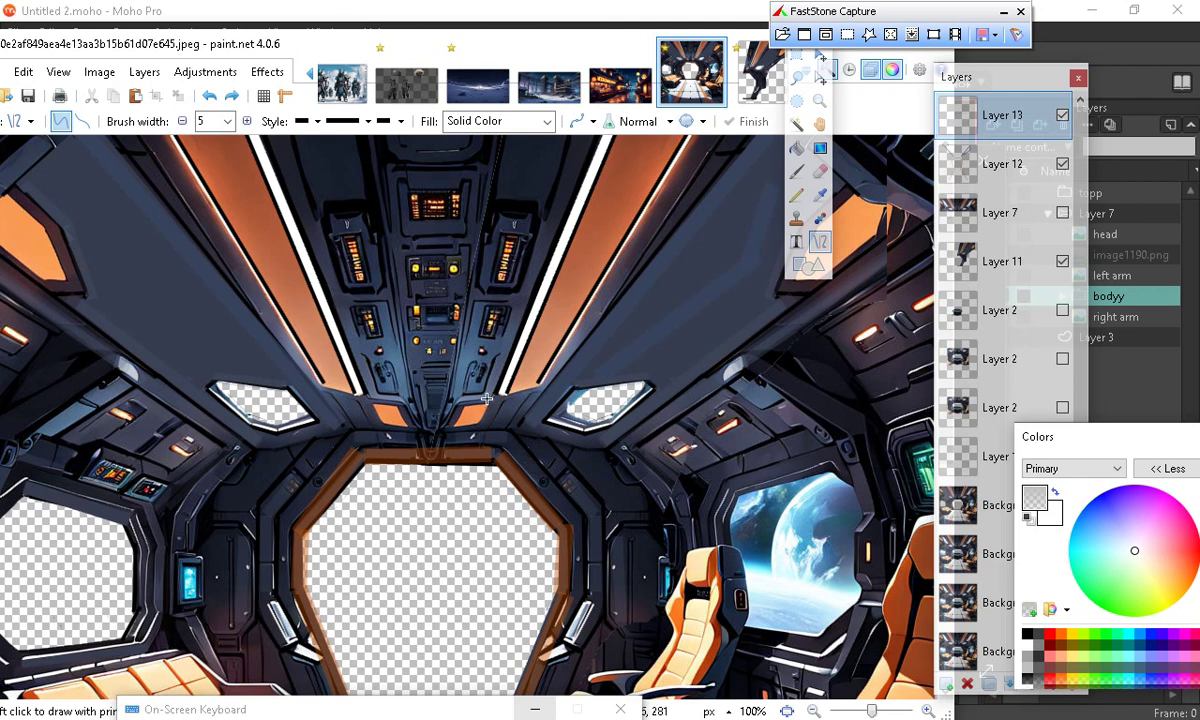
pyautogui.moveTo(488, 398); pyautogui.dragTo(597, 119)
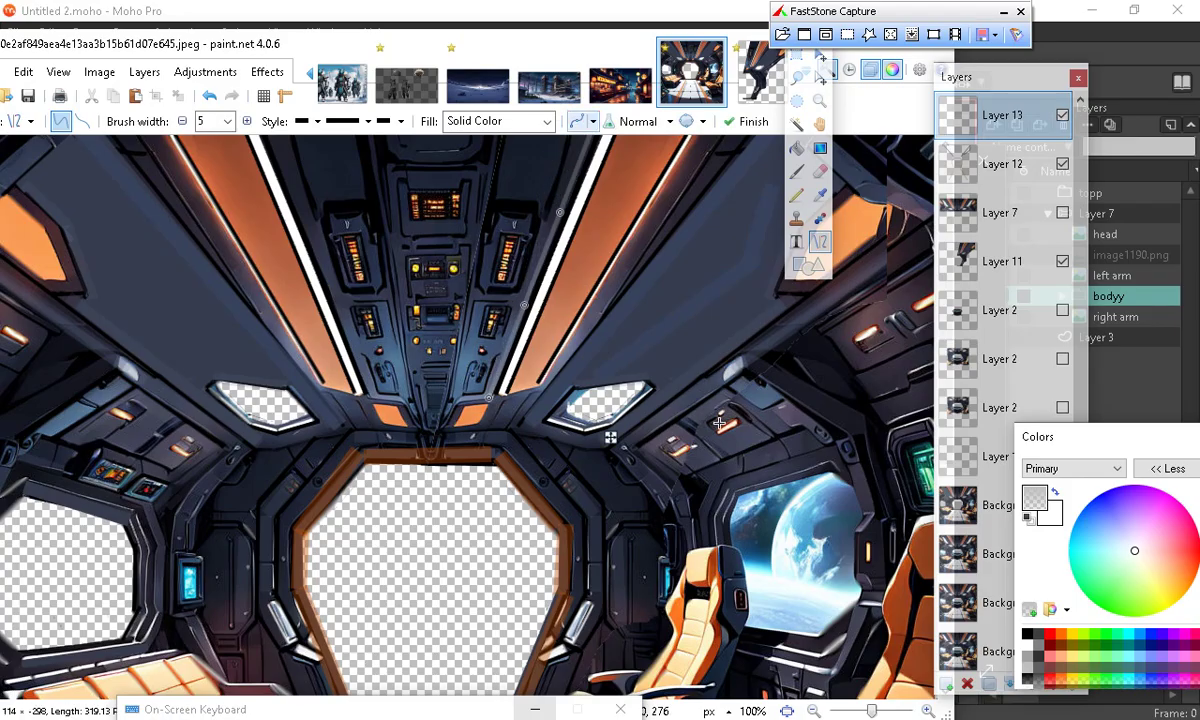
pyautogui.hotkey('ctrl', 'z')
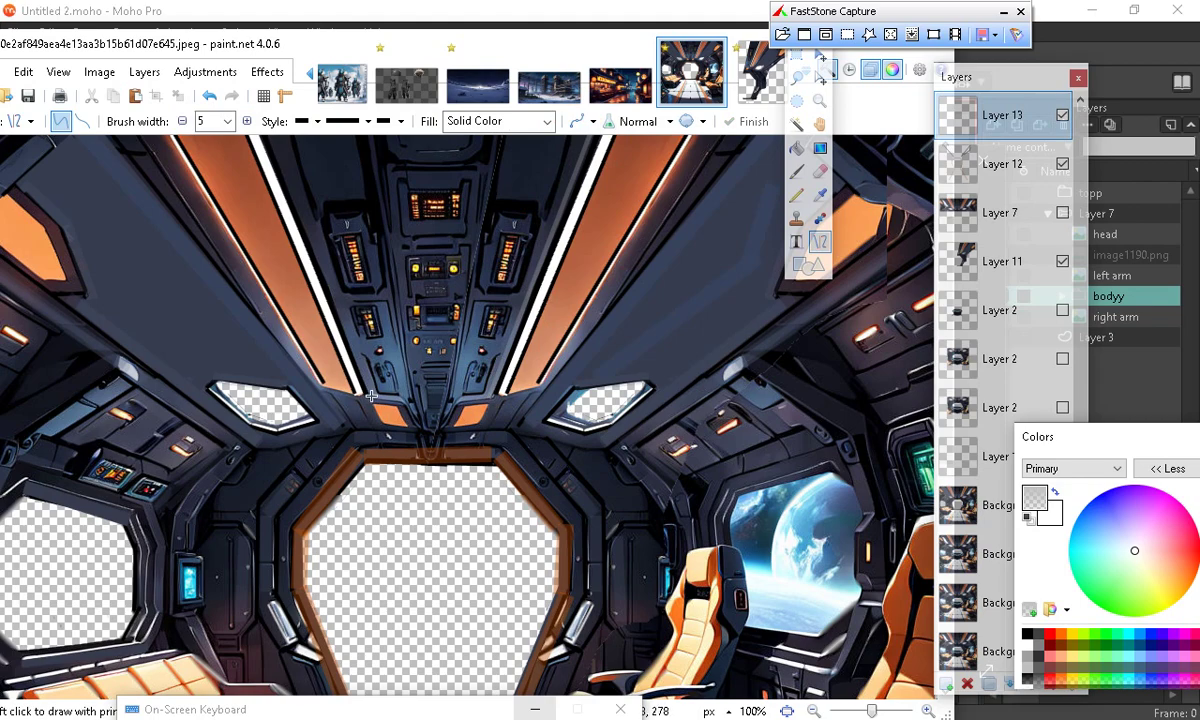
pyautogui.moveTo(370, 396); pyautogui.dragTo(247, 86)
pyautogui.click(616, 318)
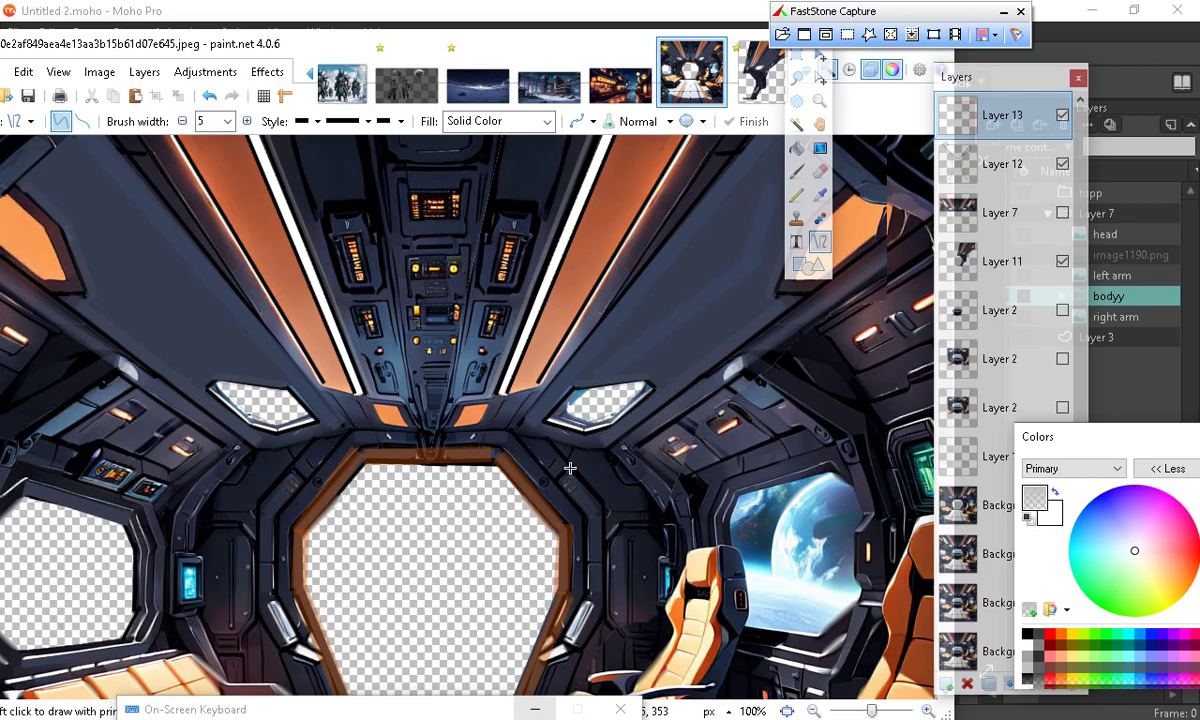
# Set the brush width to 8, try a line about 65 px long beside the doorway's lower left frame, and undo it
pyautogui.scroll(-3, 571, 456)
pyautogui.scroll(2, 549, 495)
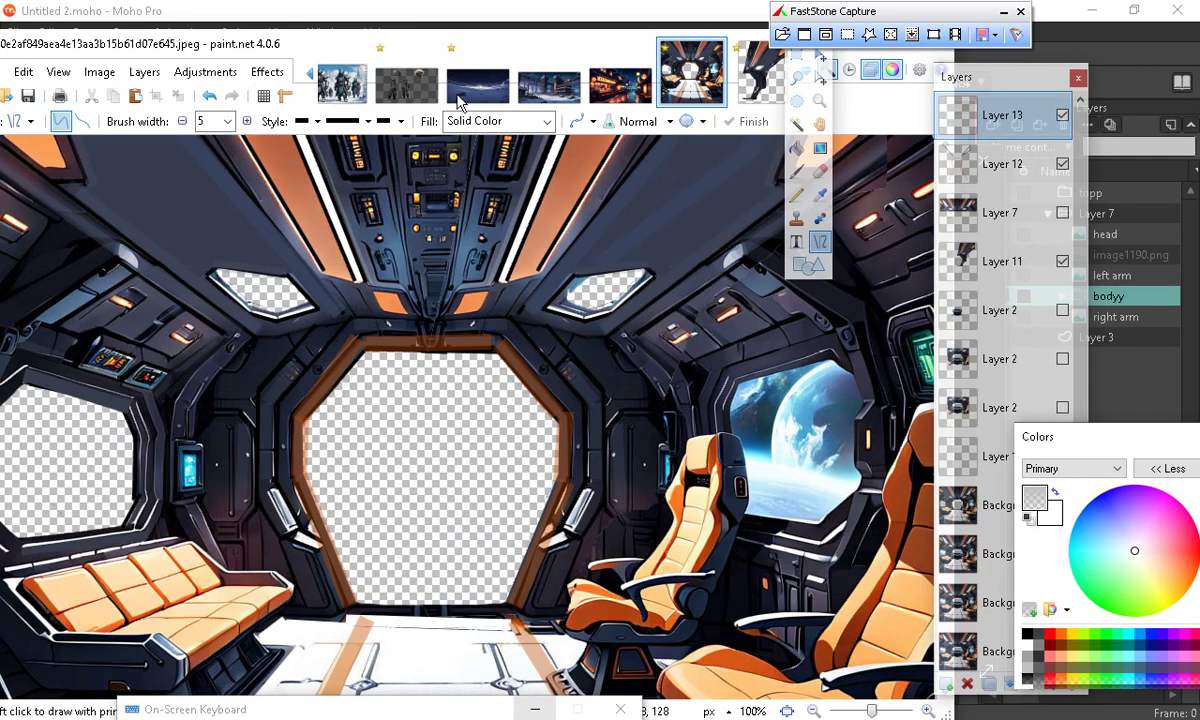
pyautogui.click(247, 121)
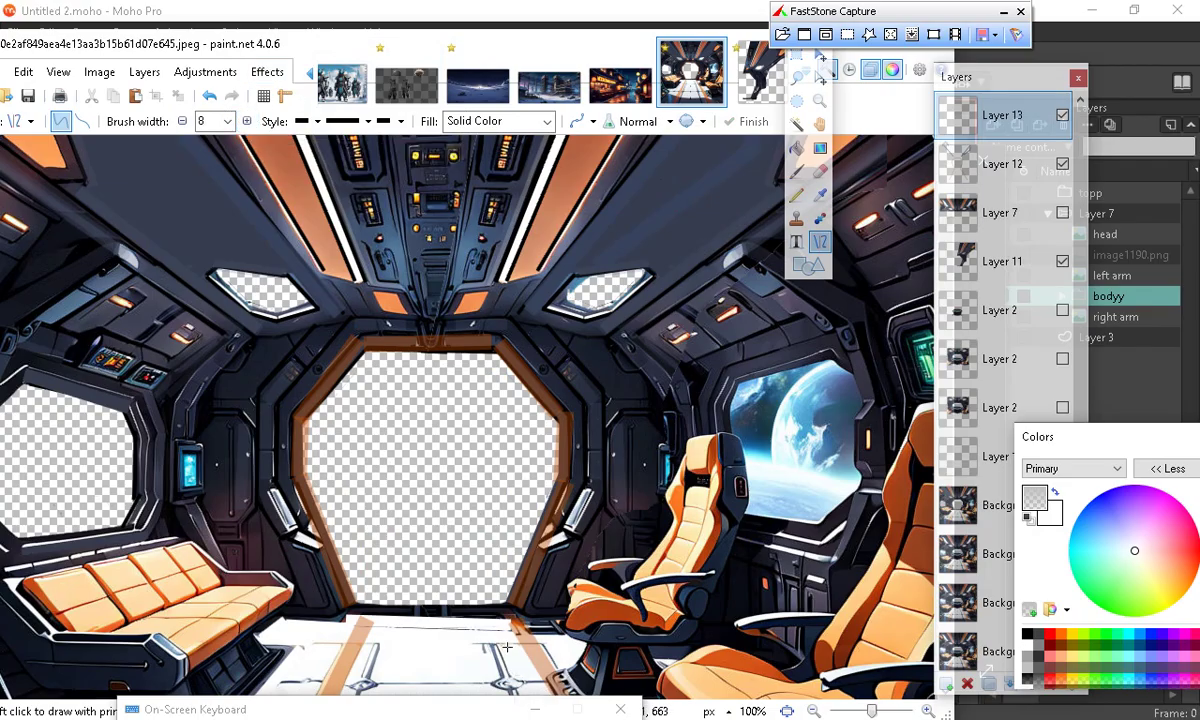
pyautogui.moveTo(298, 553); pyautogui.dragTo(325, 611)
pyautogui.click(207, 94)
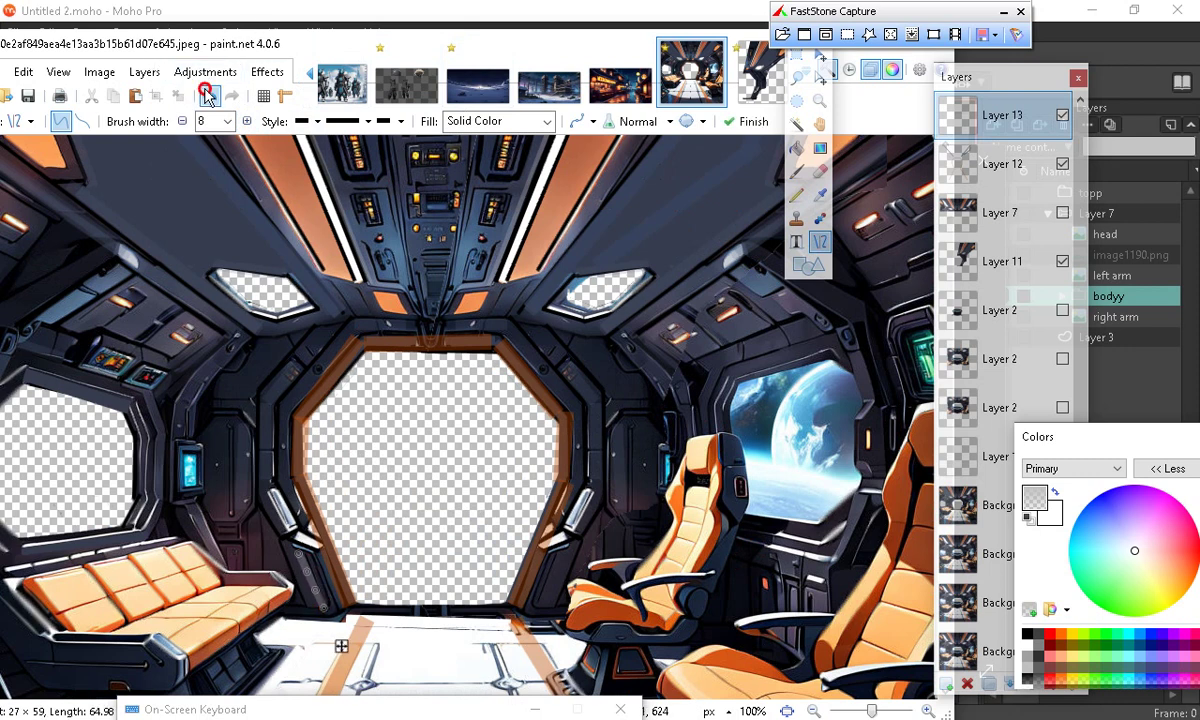
# Set the brush width to 6 and draw a faint grey line along the doorway's lower left and lower right frame, the right one about 66 px long
pyautogui.click(182, 122)
pyautogui.click(182, 122)
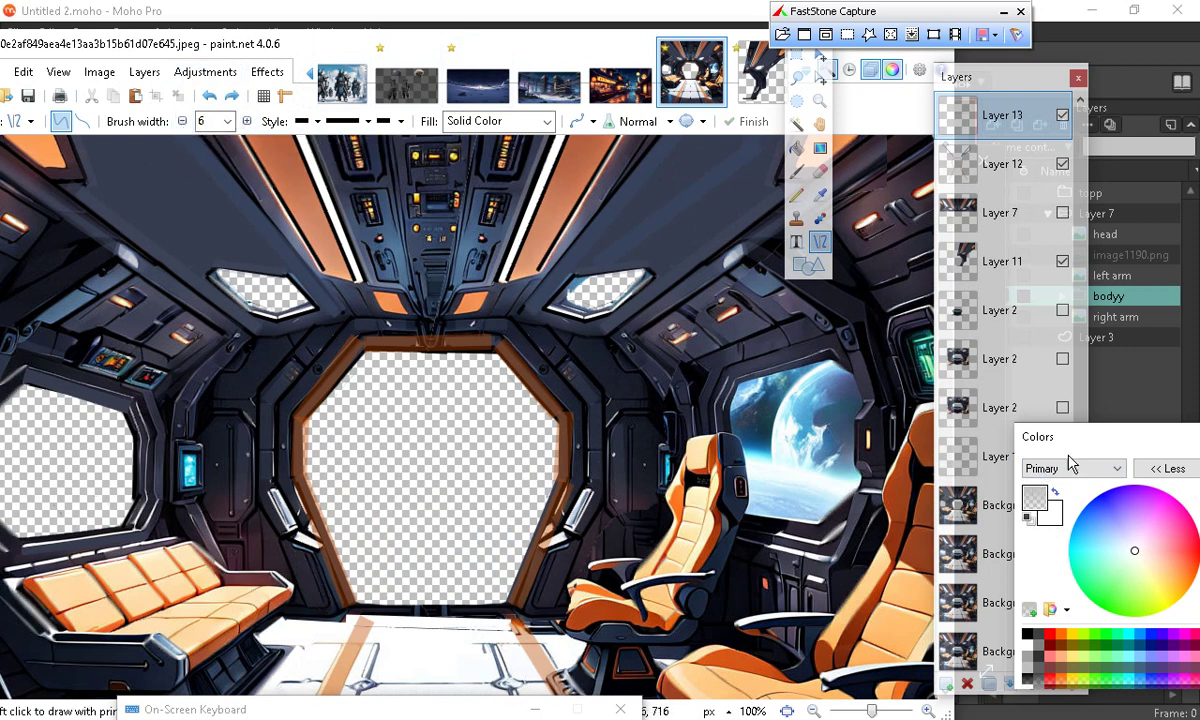
pyautogui.moveTo(1045, 437); pyautogui.dragTo(878, 409)
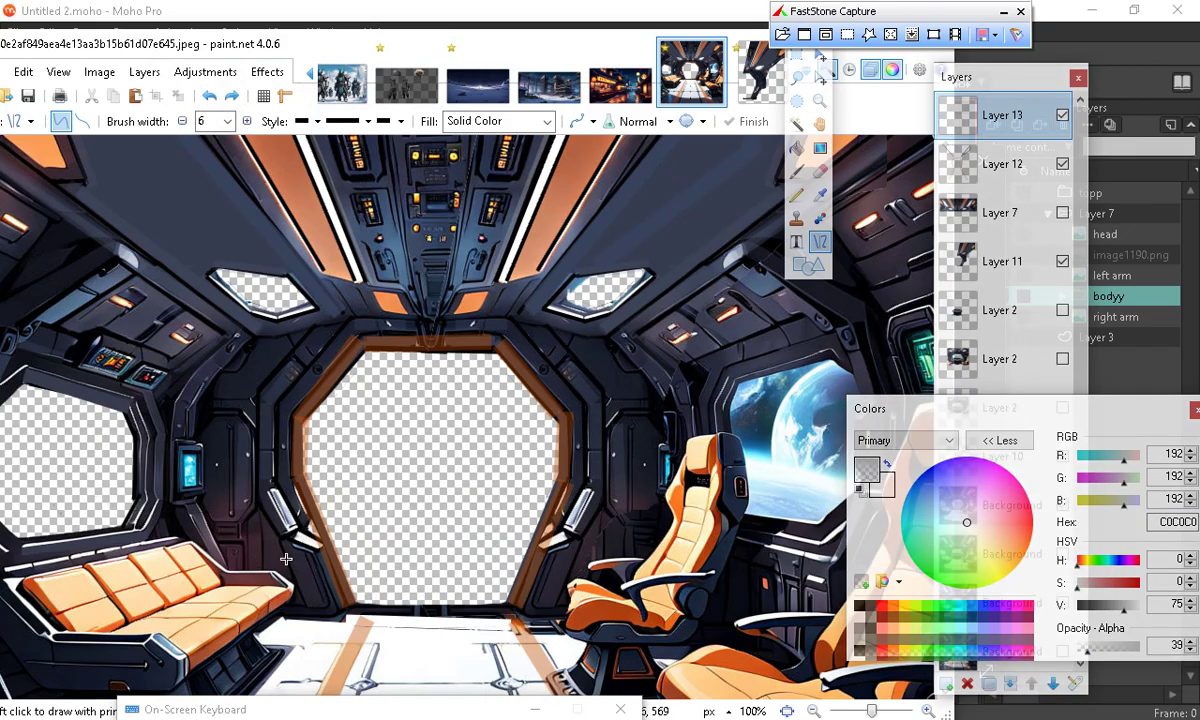
pyautogui.moveTo(305, 542)
pyautogui.mouseDown()
pyautogui.moveTo(339, 620)
pyautogui.moveTo(317, 585)
pyautogui.moveTo(324, 607)
pyautogui.mouseUp()
pyautogui.press('Return')
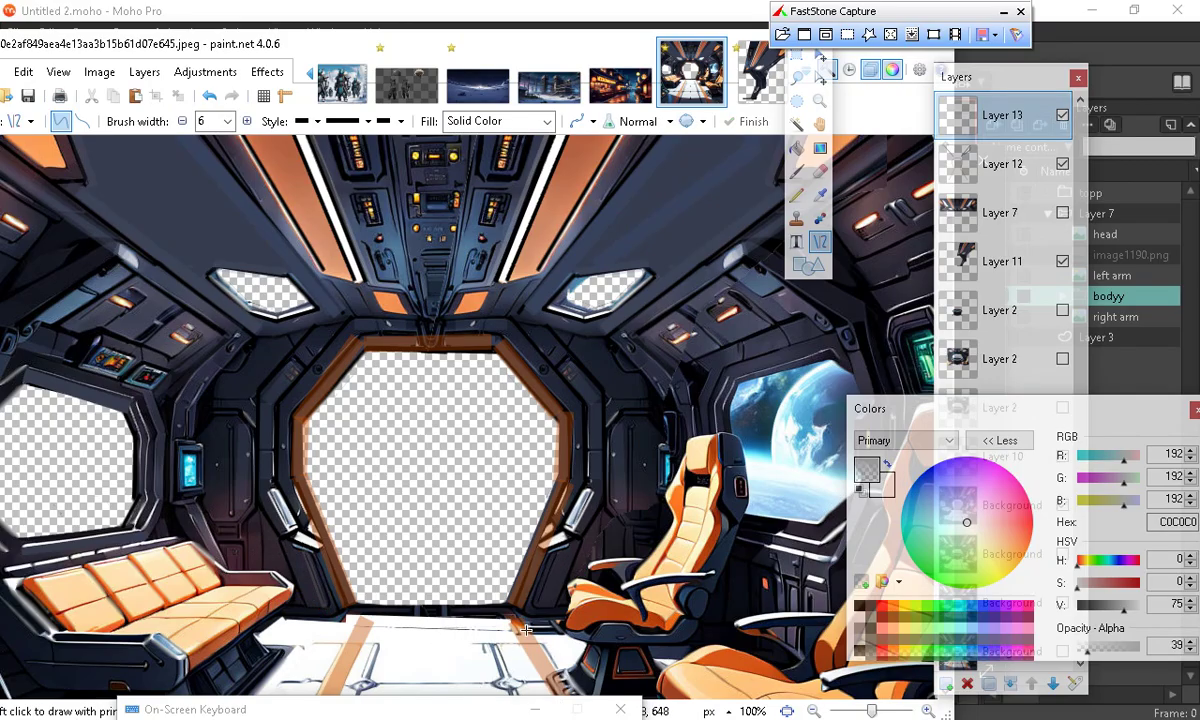
pyautogui.moveTo(531, 610); pyautogui.dragTo(552, 553)
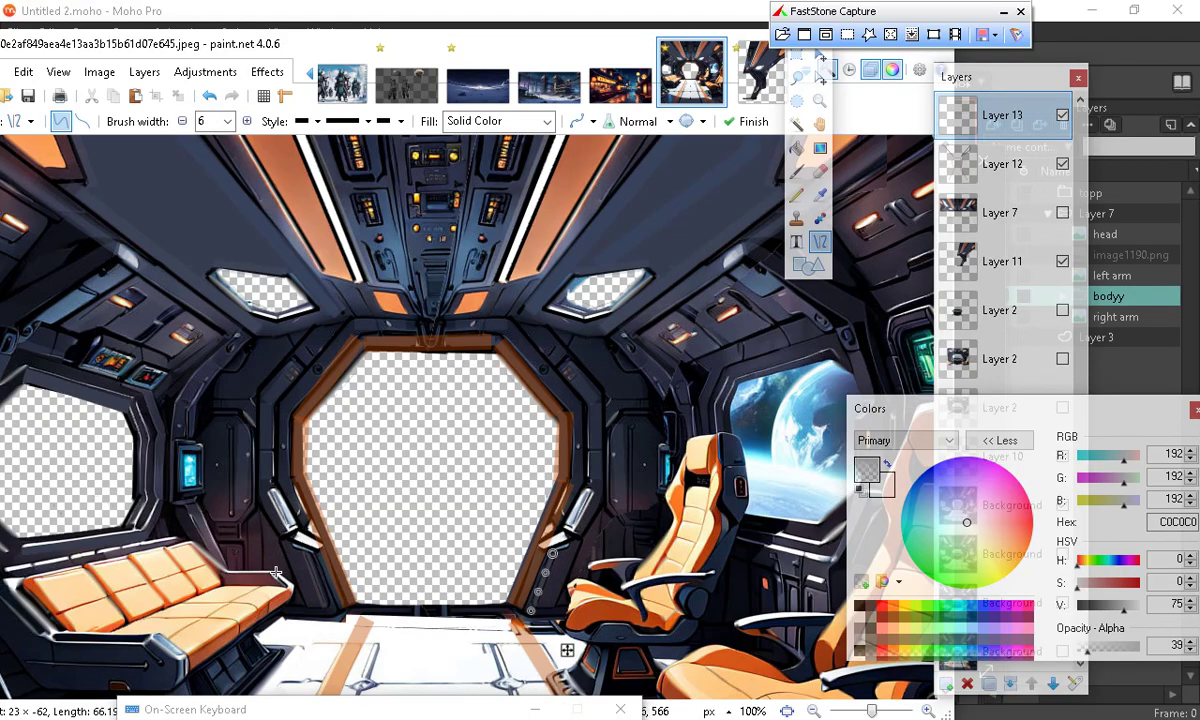
pyautogui.press('Return')
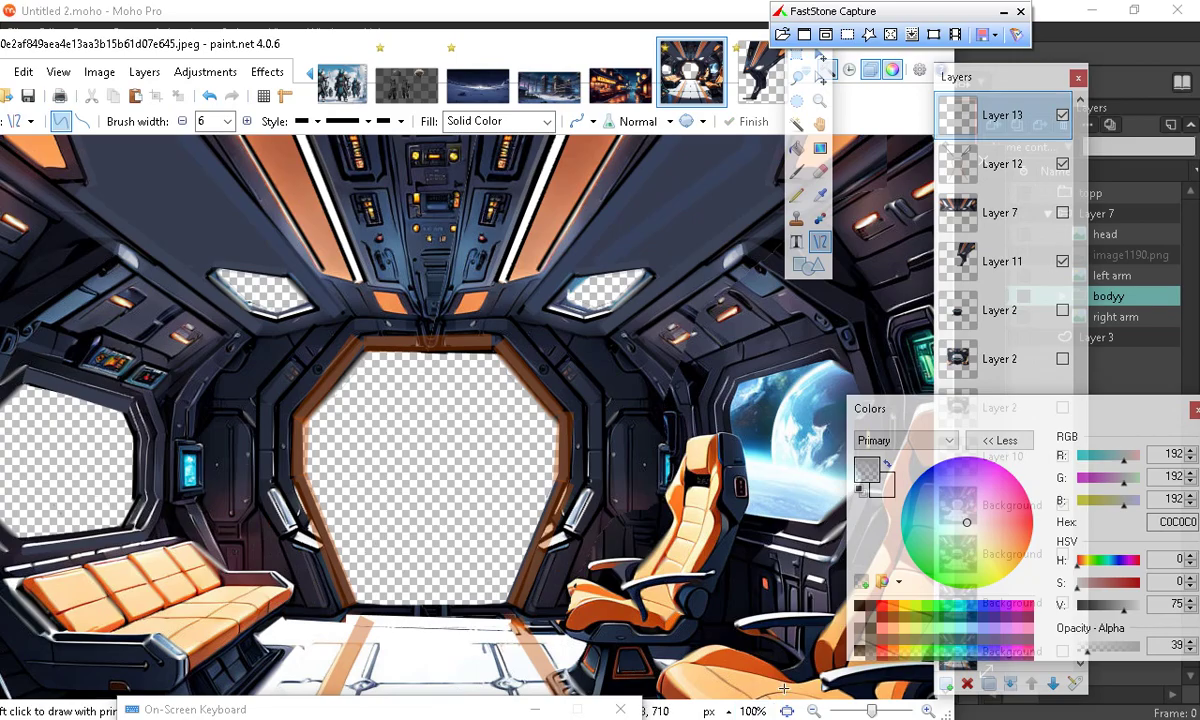
# Draw a faint grey line about 46 px long above the left wall panel and another diagonally along the beam up from it
pyautogui.click(929, 710)
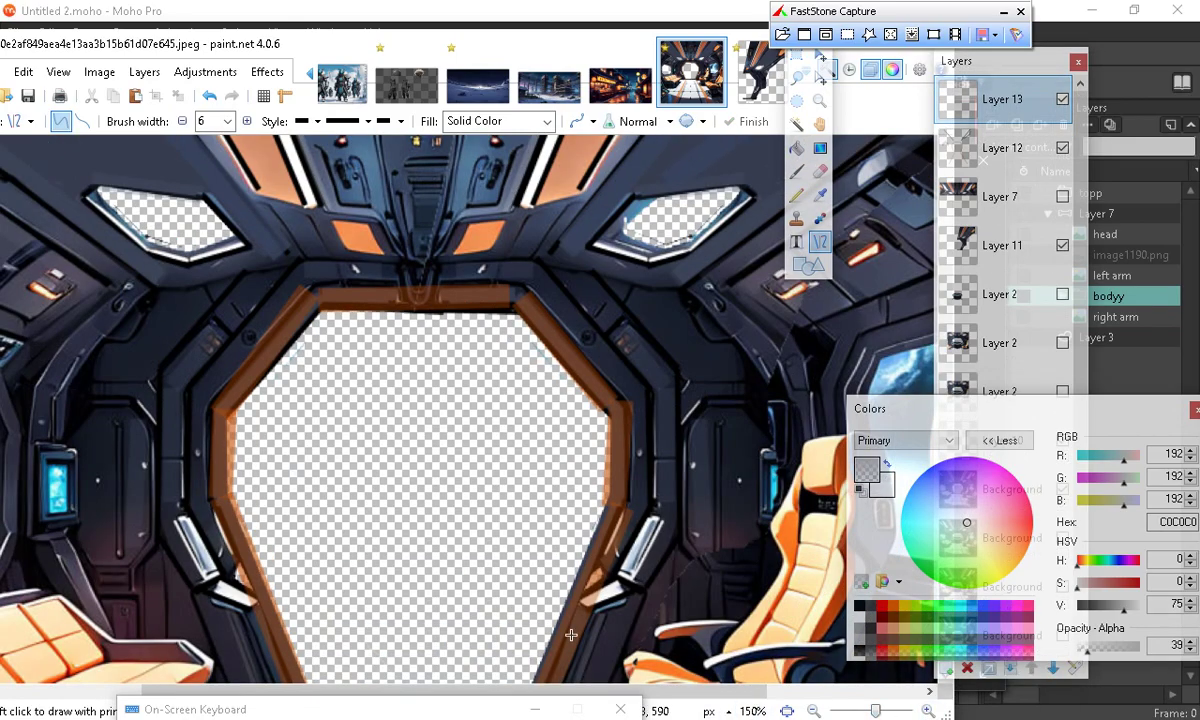
pyautogui.moveTo(79, 383); pyautogui.dragTo(146, 385)
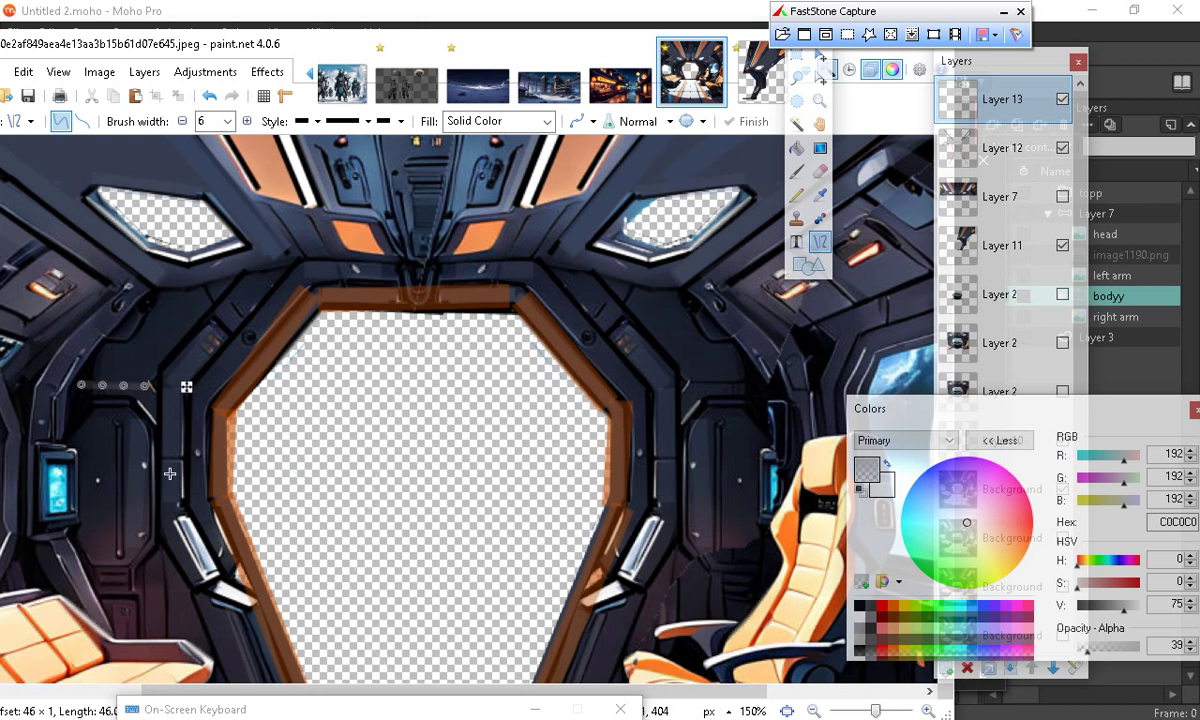
pyautogui.click(104, 599)
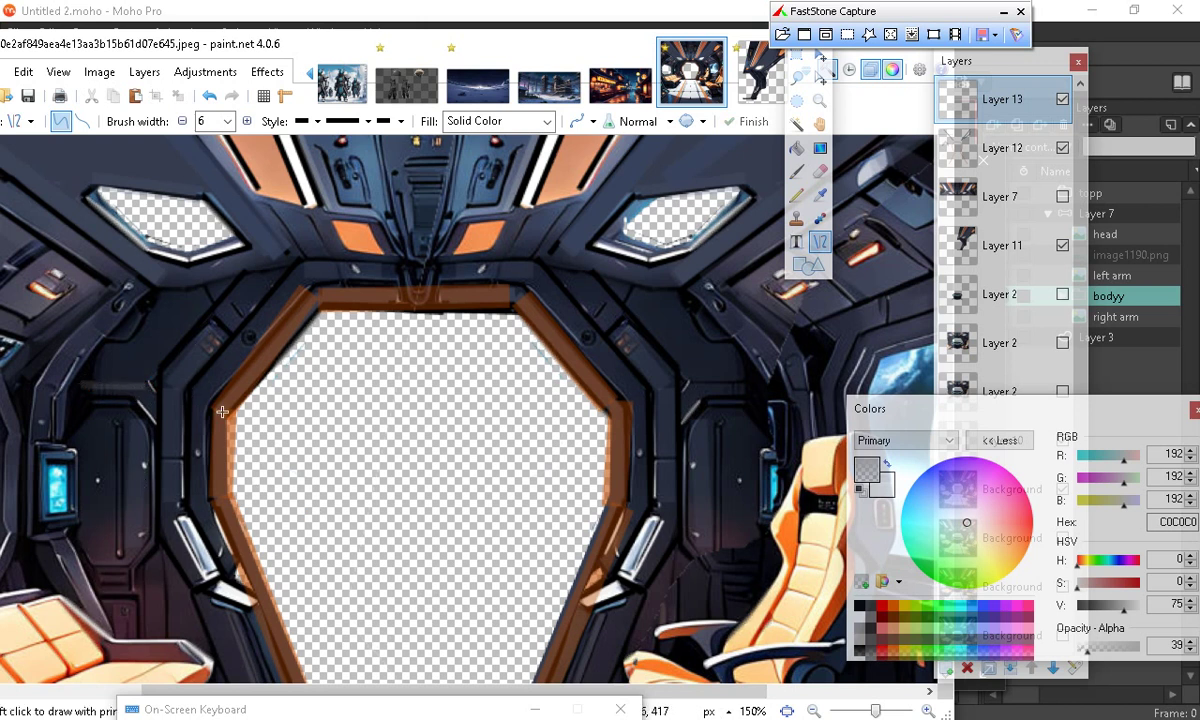
pyautogui.moveTo(147, 382); pyautogui.dragTo(239, 270)
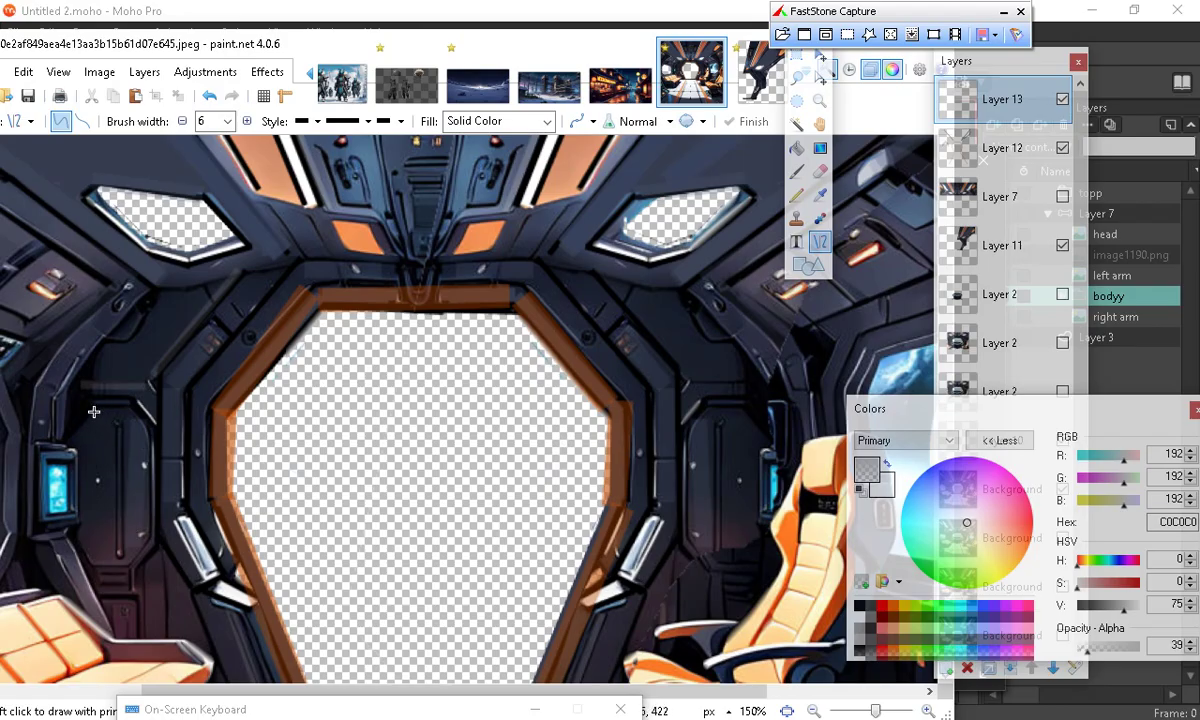
# Draw short faint horizontal lines along the upper and lower parts of the recessed panel on the left wall
pyautogui.moveTo(90, 411); pyautogui.dragTo(128, 412)
pyautogui.hotkey('ctrl', 'z')
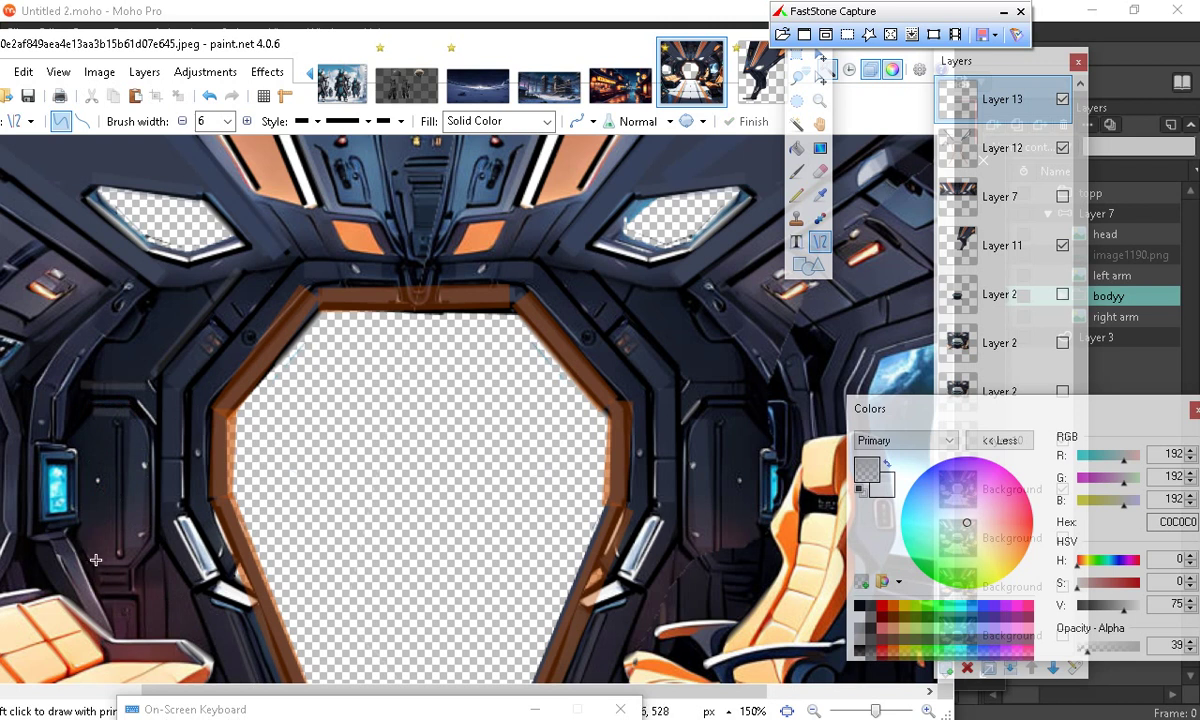
pyautogui.moveTo(93, 560)
pyautogui.mouseDown()
pyautogui.moveTo(135, 561)
pyautogui.moveTo(124, 560)
pyautogui.mouseUp()
pyautogui.hotkey('ctrl', 'z')
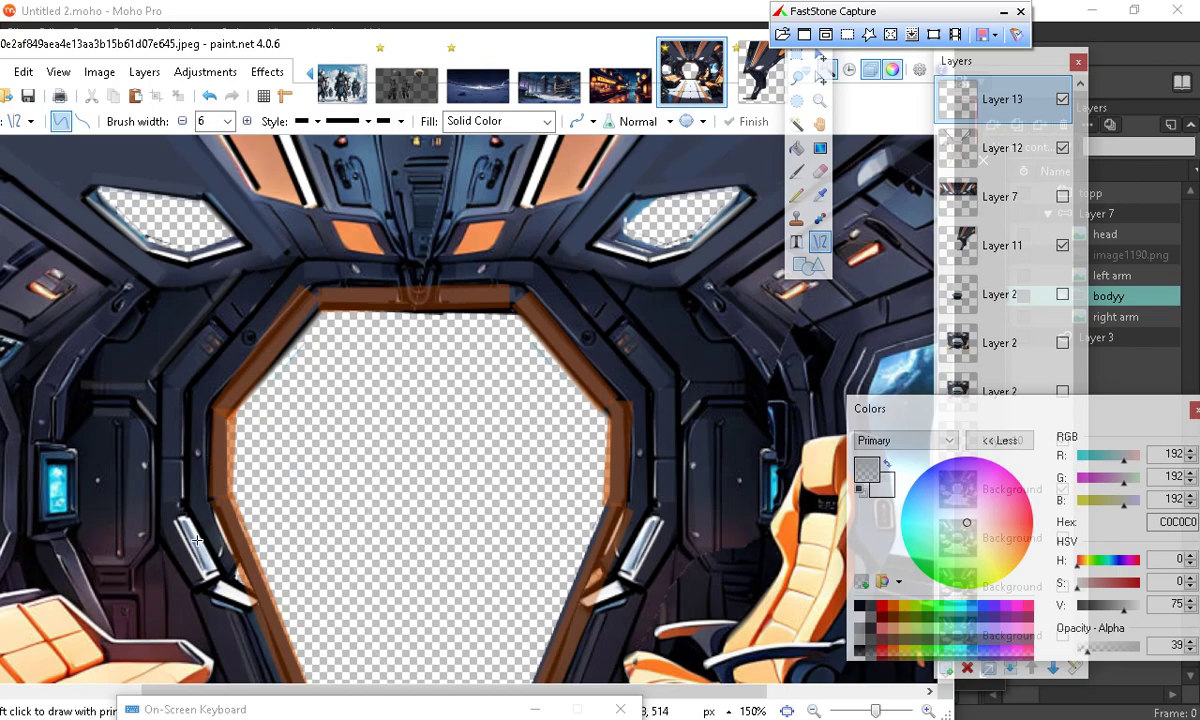
# Draw faint grey highlight lines along the diagonal and vertical segments of the dark frame left of the doorway
pyautogui.moveTo(189, 379); pyautogui.dragTo(228, 337)
pyautogui.click(190, 423)
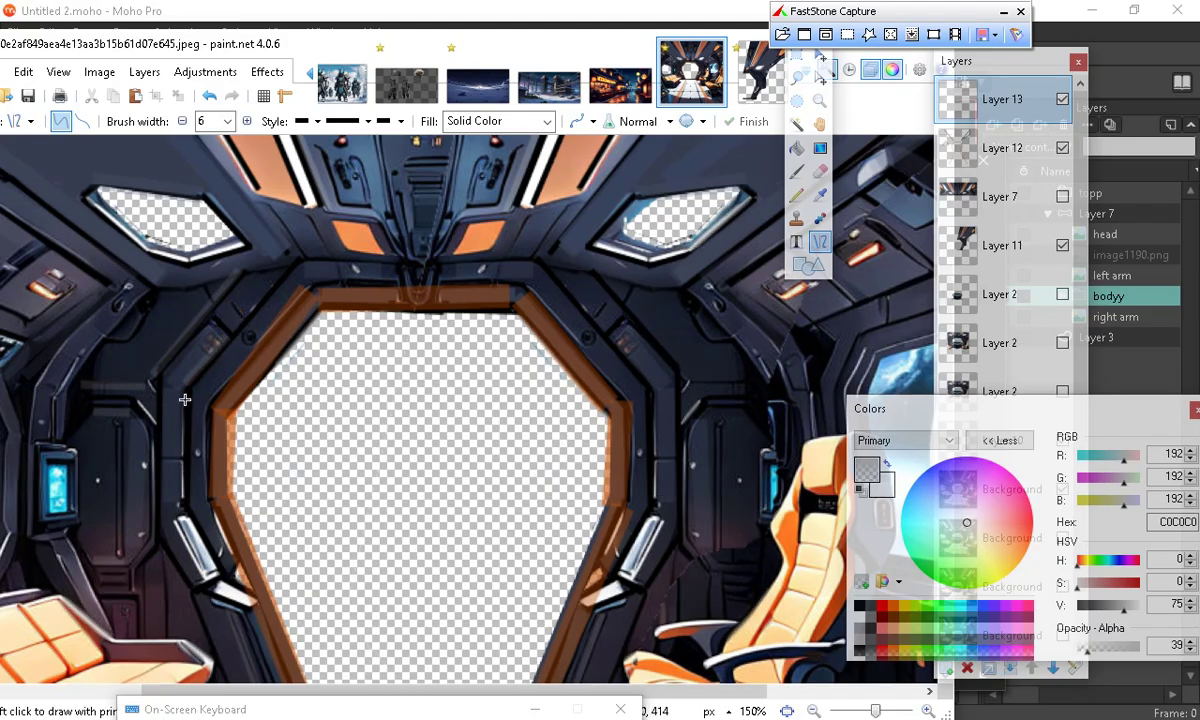
pyautogui.moveTo(181, 393); pyautogui.dragTo(181, 510)
pyautogui.click(166, 523)
pyautogui.click(240, 433)
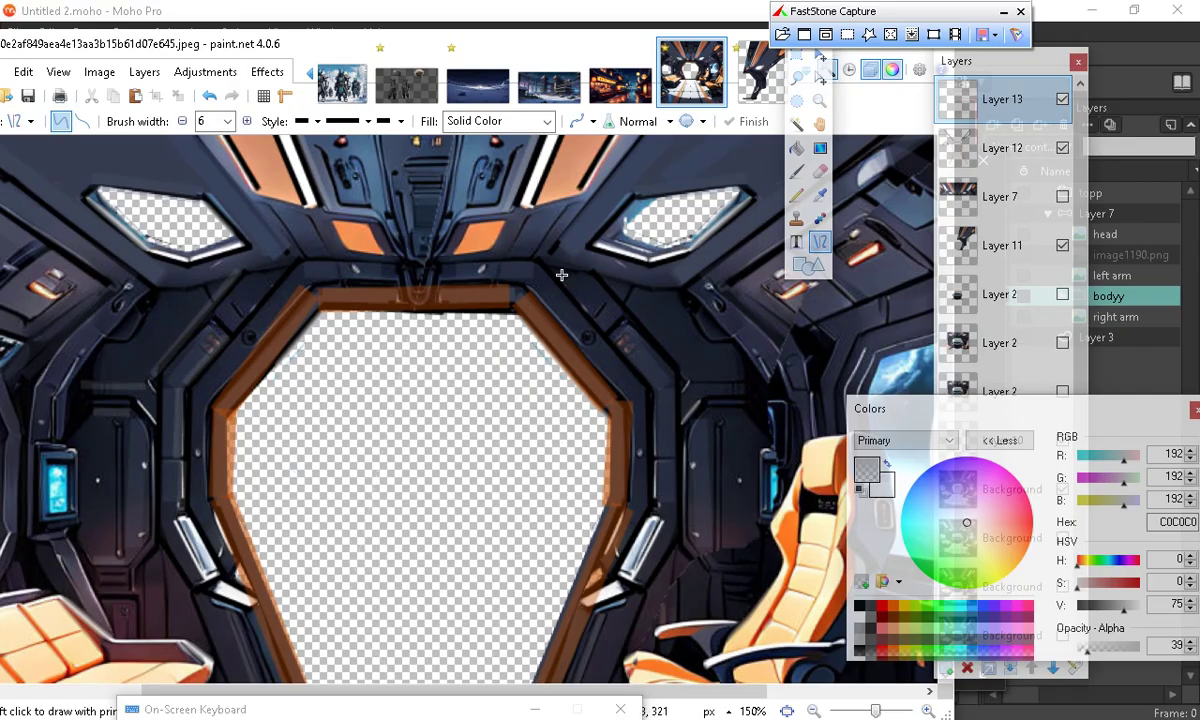
# Draw matching faint grey lines down the diagonal and vertical segments of the dark frame right of the doorway
pyautogui.moveTo(551, 270)
pyautogui.mouseDown()
pyautogui.moveTo(603, 331)
pyautogui.moveTo(627, 316)
pyautogui.moveTo(608, 330)
pyautogui.mouseUp()
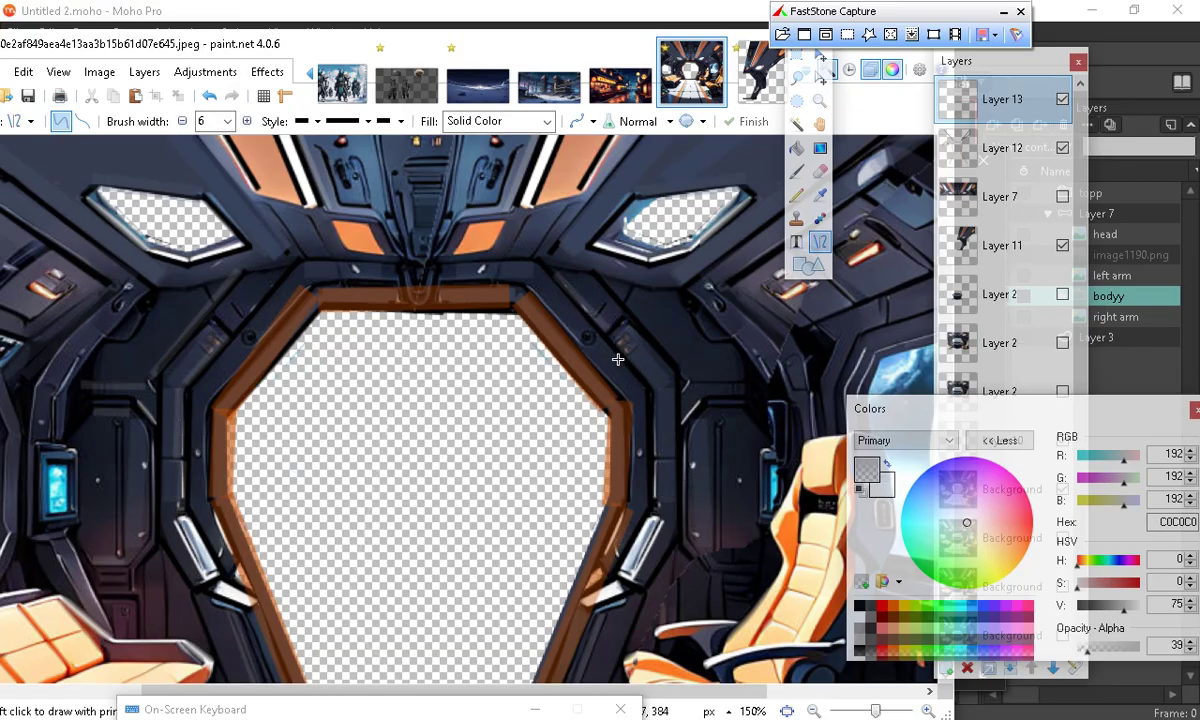
pyautogui.moveTo(608, 333); pyautogui.dragTo(657, 390)
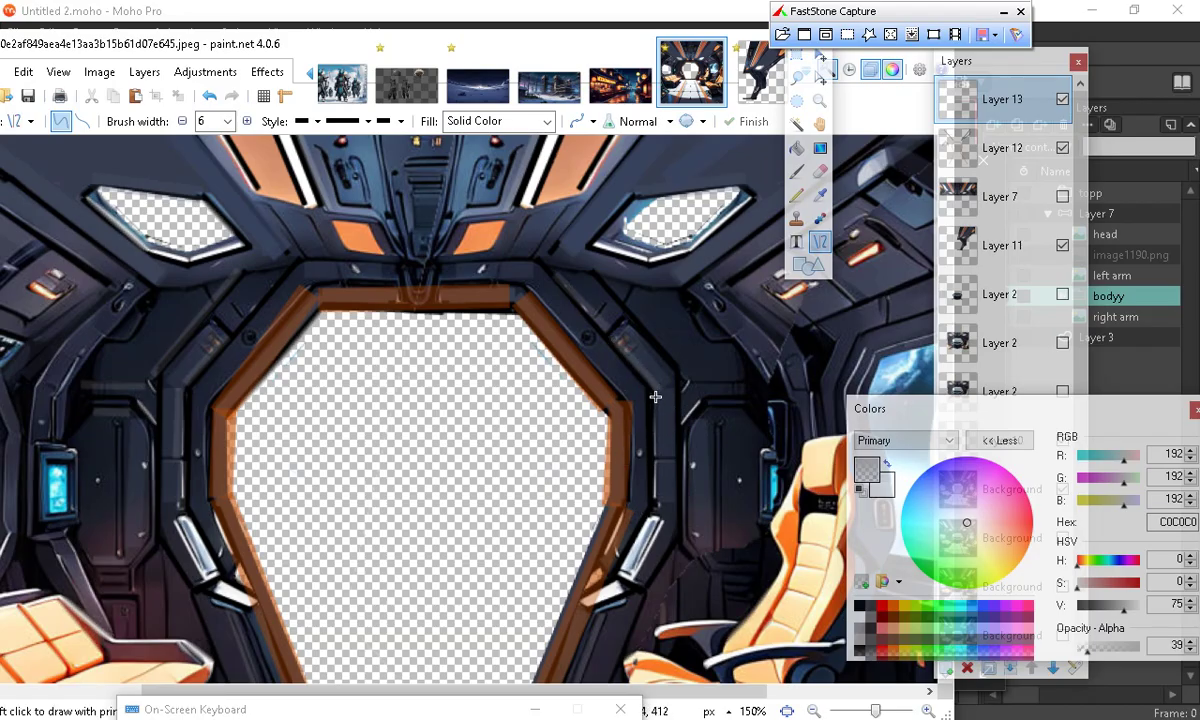
pyautogui.moveTo(657, 397); pyautogui.dragTo(656, 456)
pyautogui.click(659, 498)
pyautogui.moveTo(658, 460); pyautogui.dragTo(658, 509)
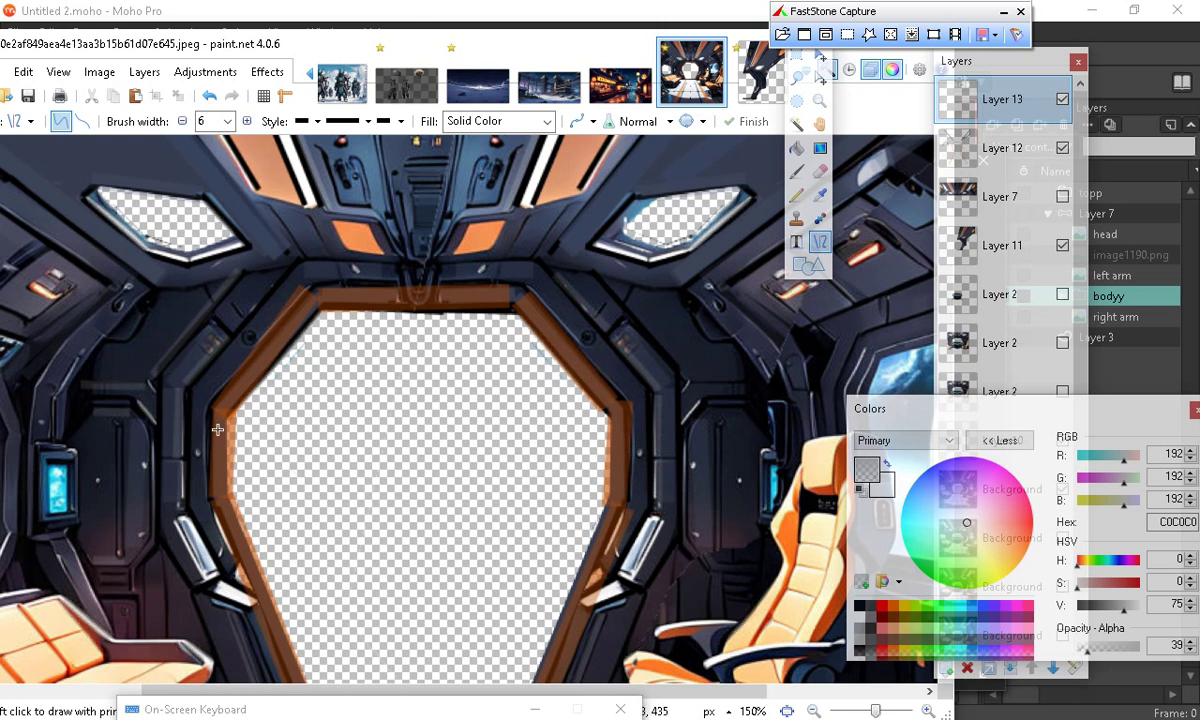
# Draw faint grey lines along the outer edge of the doorway's orange trim at the upper left, upper right and right side
pyautogui.moveTo(211, 400); pyautogui.dragTo(307, 290)
pyautogui.click(688, 408)
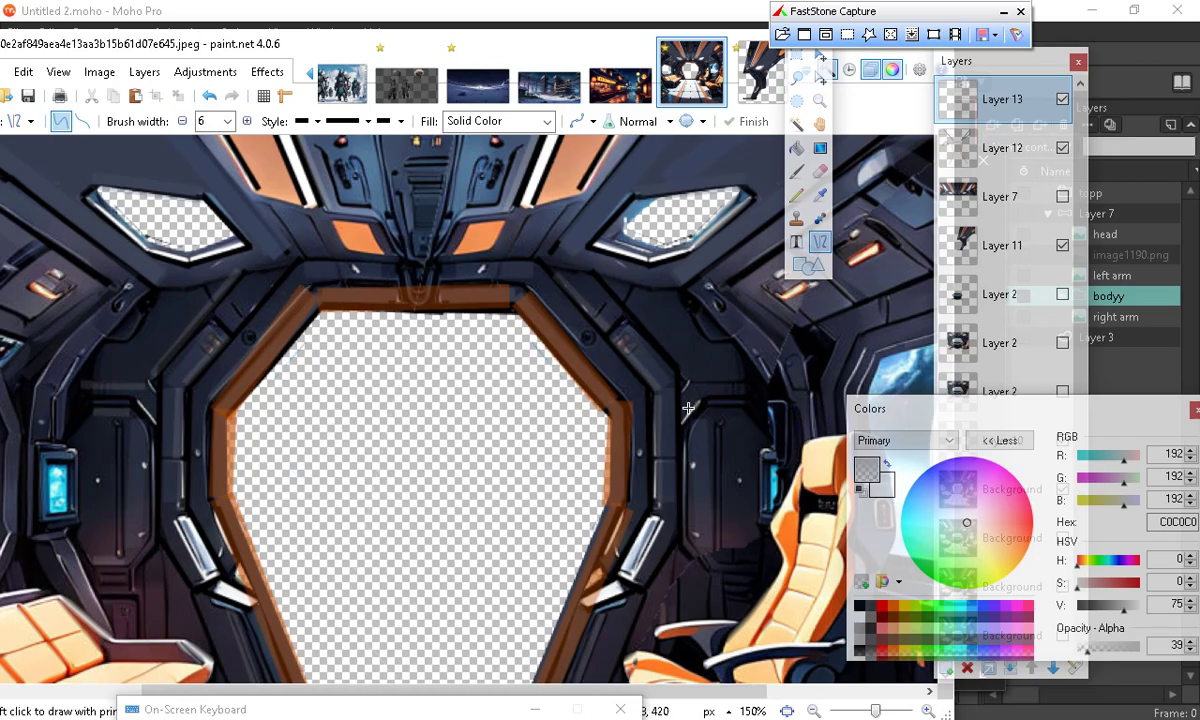
pyautogui.moveTo(523, 280); pyautogui.dragTo(626, 401)
pyautogui.press('Return')
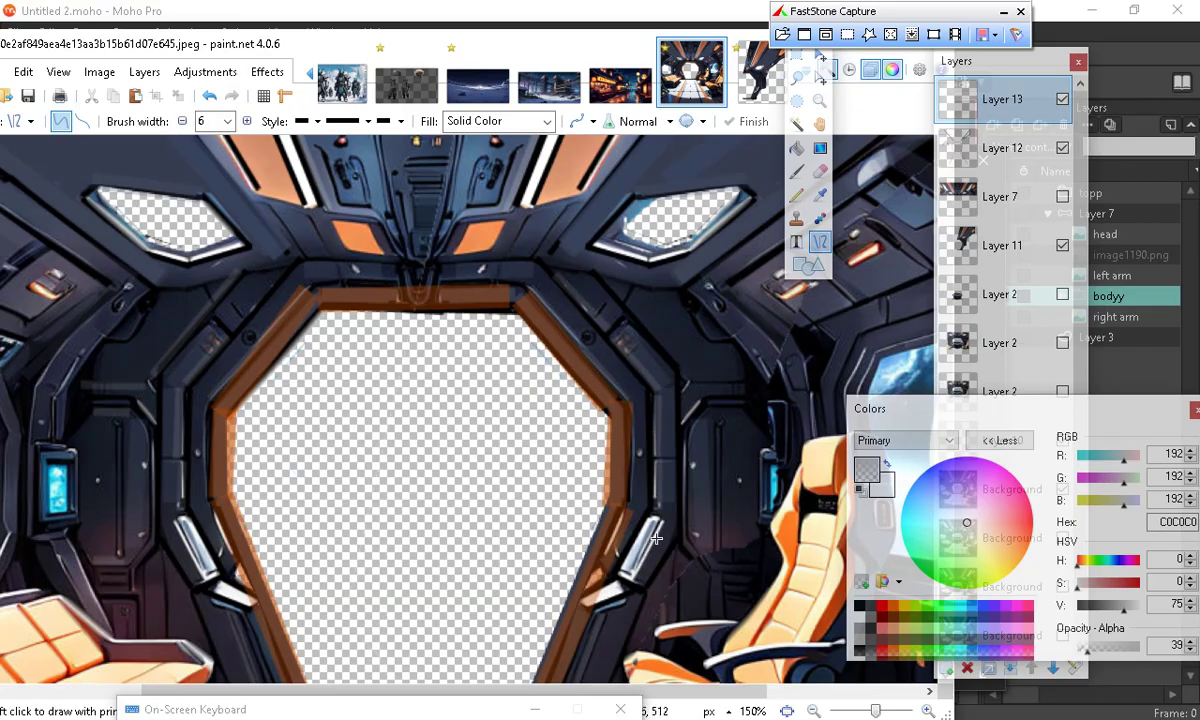
pyautogui.moveTo(627, 510); pyautogui.dragTo(633, 406)
pyautogui.press('Return')
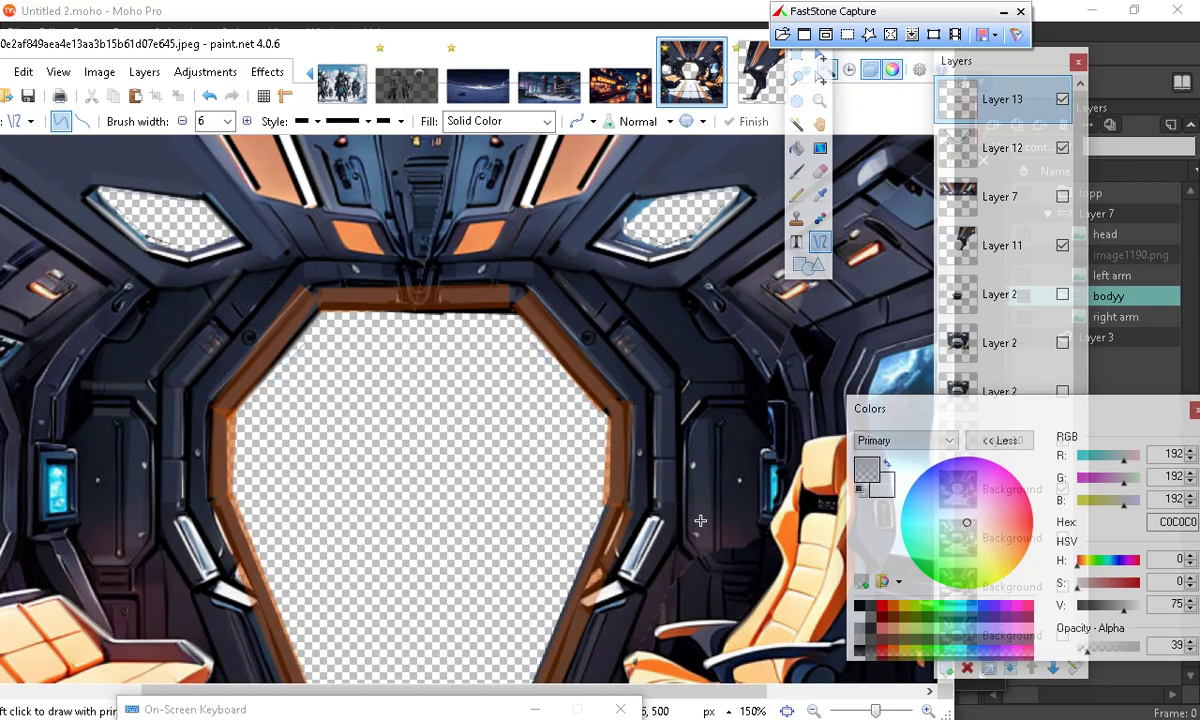
# Draw faint grey highlight lines along the lower right and lower left segments of the dark frame around the doorway
pyautogui.scroll(-4, 359, 433)
pyautogui.scroll(5, 359, 433)
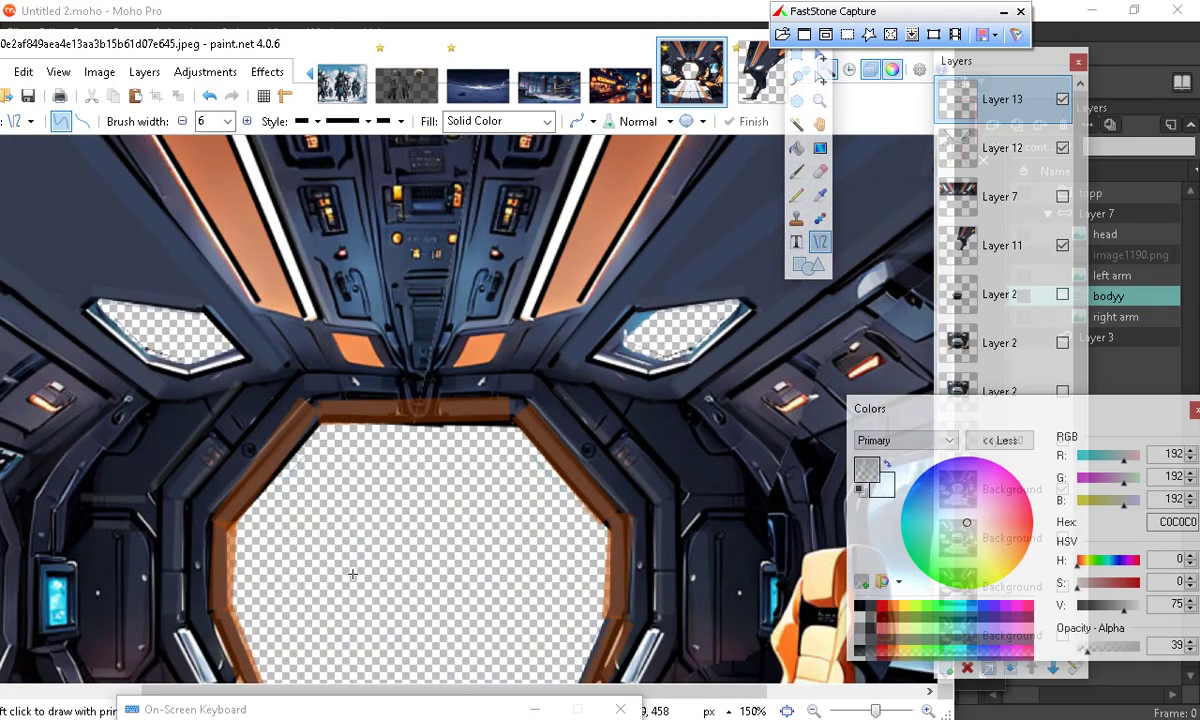
pyautogui.scroll(-4, 347, 565)
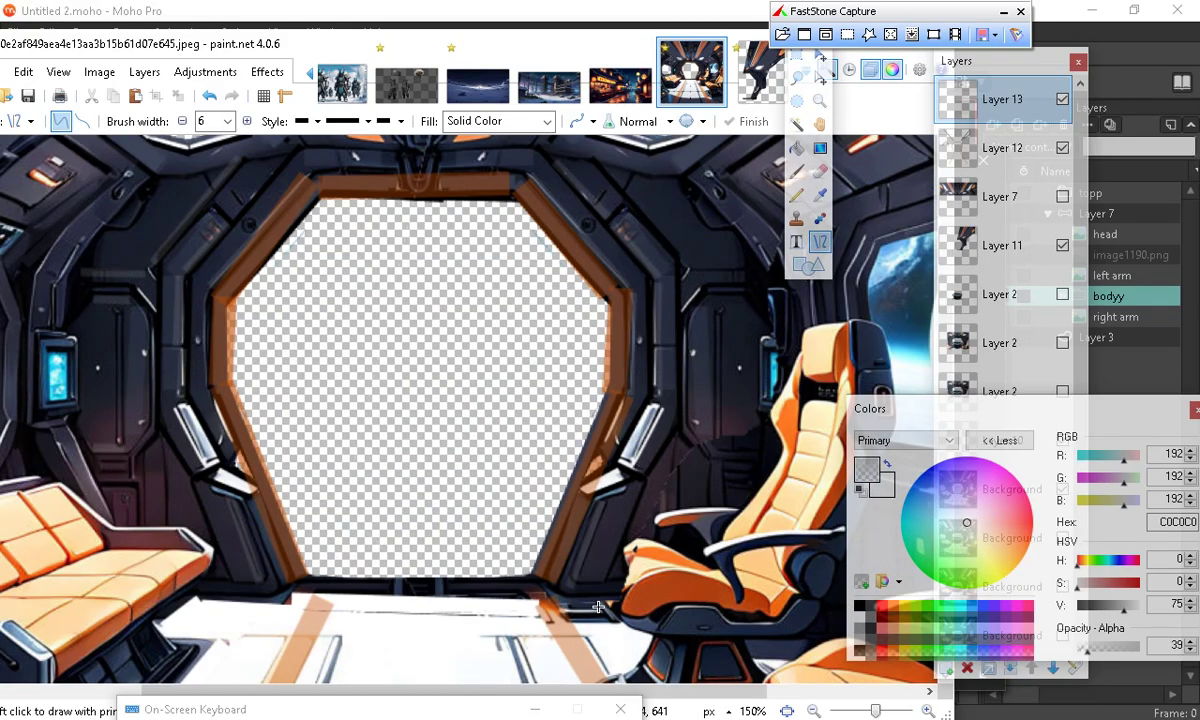
pyautogui.moveTo(599, 583)
pyautogui.mouseDown()
pyautogui.moveTo(640, 484)
pyautogui.moveTo(620, 614)
pyautogui.moveTo(634, 492)
pyautogui.mouseUp()
pyautogui.click(228, 527)
pyautogui.moveTo(206, 501); pyautogui.dragTo(237, 580)
pyautogui.click(644, 535)
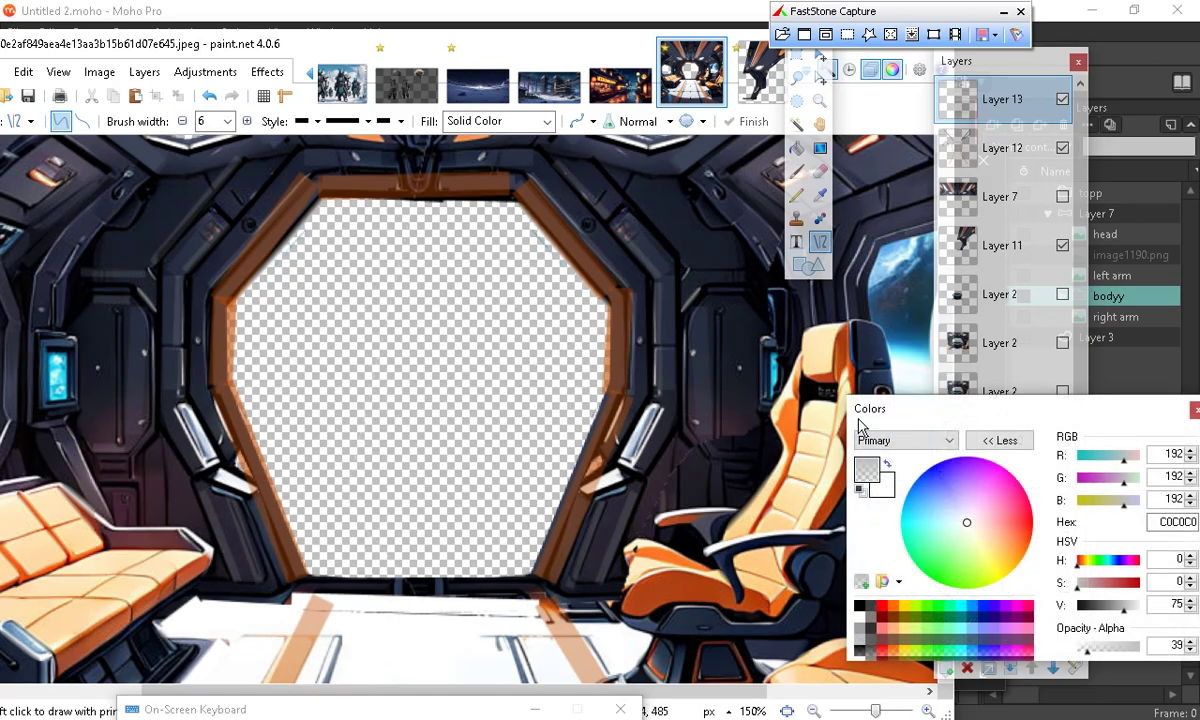
# Reset the primary colour to opaque black, try a line about 204 px long down the left dark frame on Layer 13, and undo it
pyautogui.click(859, 489)
pyautogui.click(1013, 104)
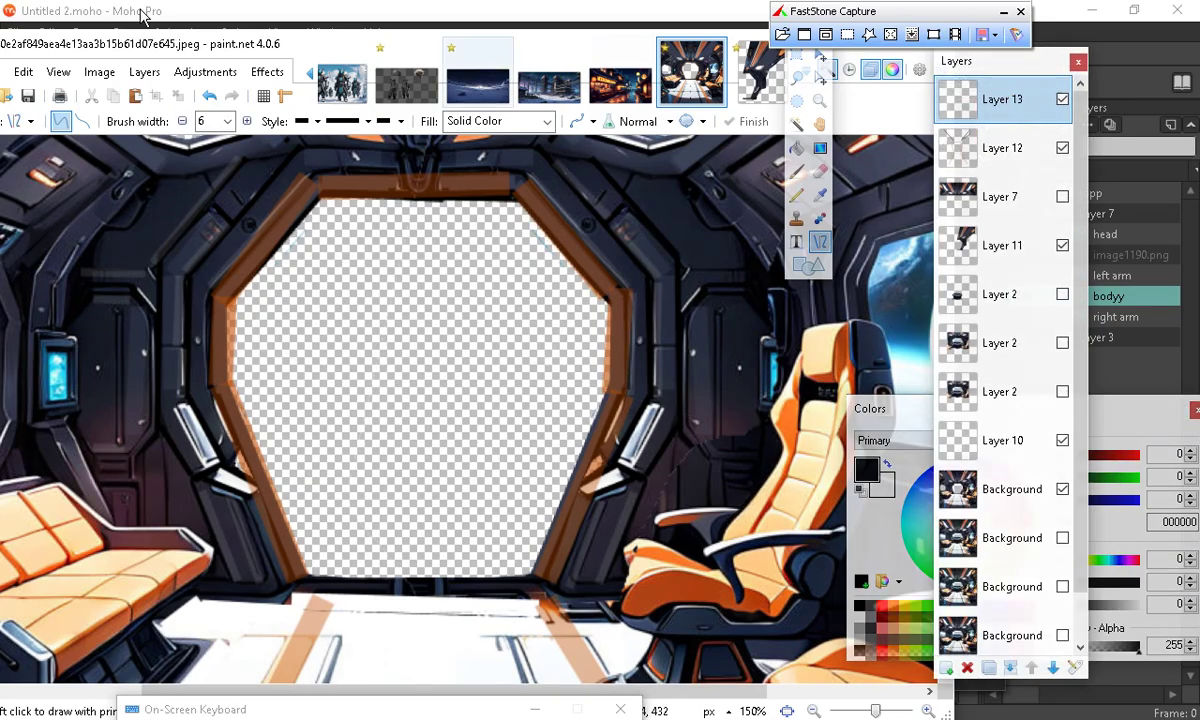
pyautogui.moveTo(162, 190); pyautogui.dragTo(216, 470)
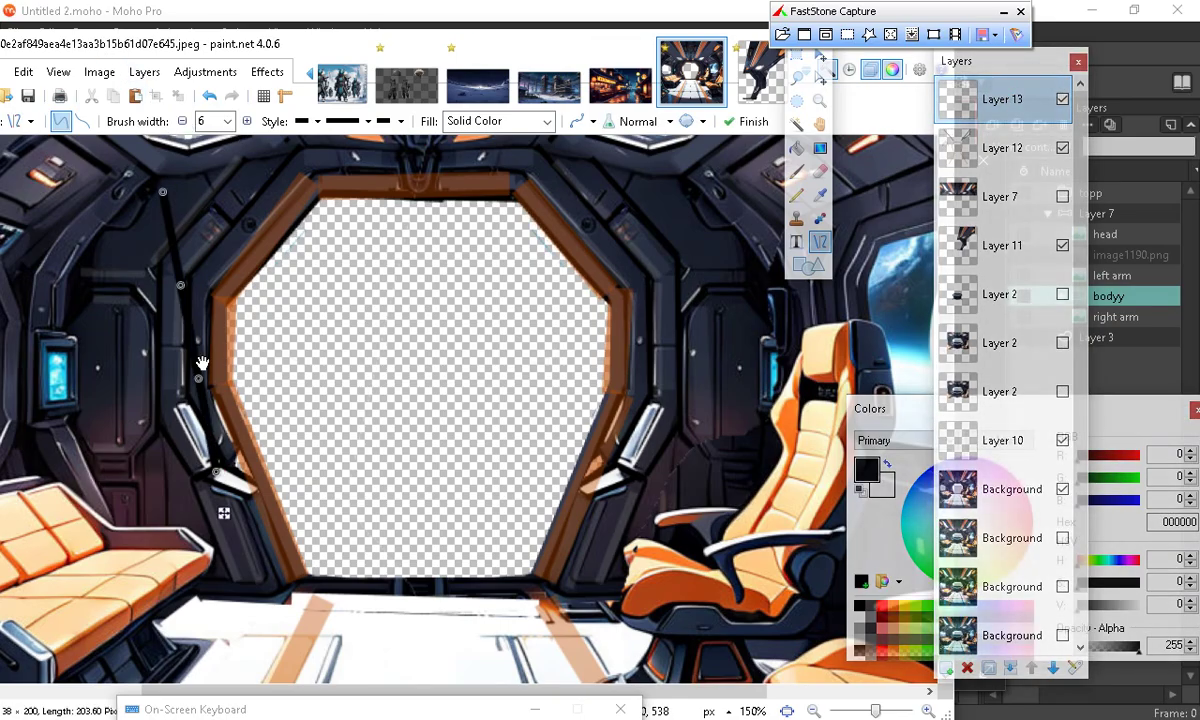
pyautogui.click(207, 97)
# Set the brush width to 4, try a black line about 172 px long down the right dark frame, and undo it
pyautogui.click(182, 121)
pyautogui.click(182, 121)
pyautogui.moveTo(629, 207); pyautogui.dragTo(672, 443)
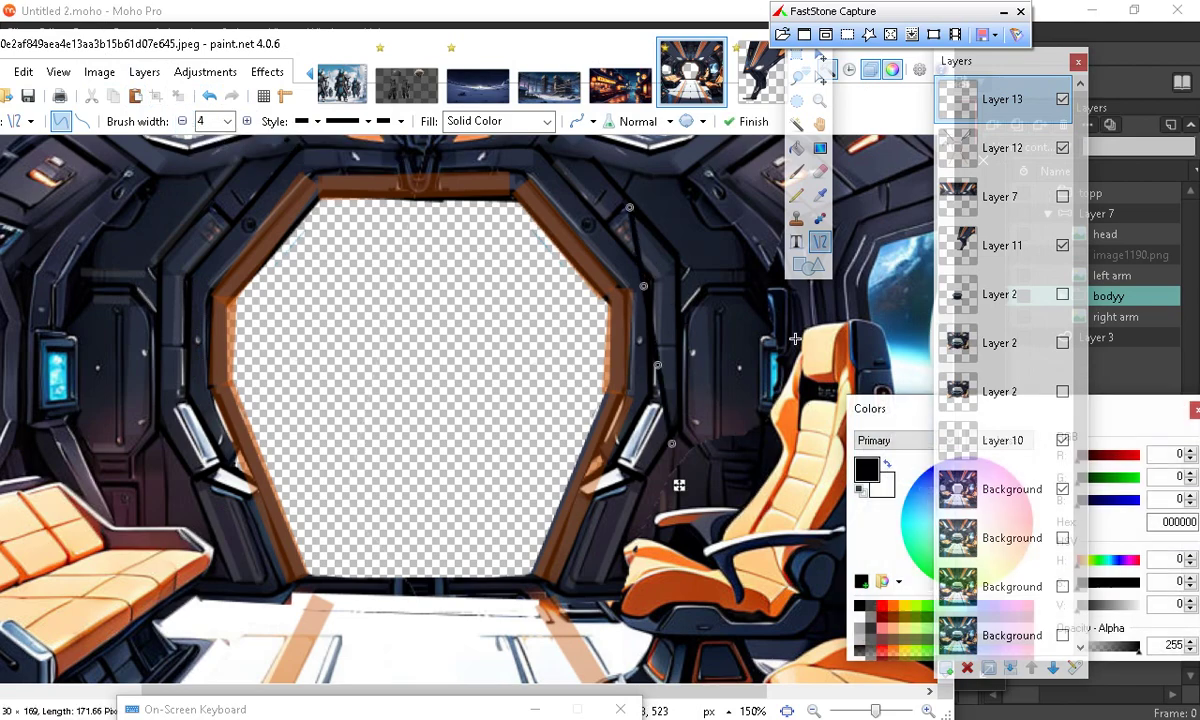
pyautogui.click(207, 96)
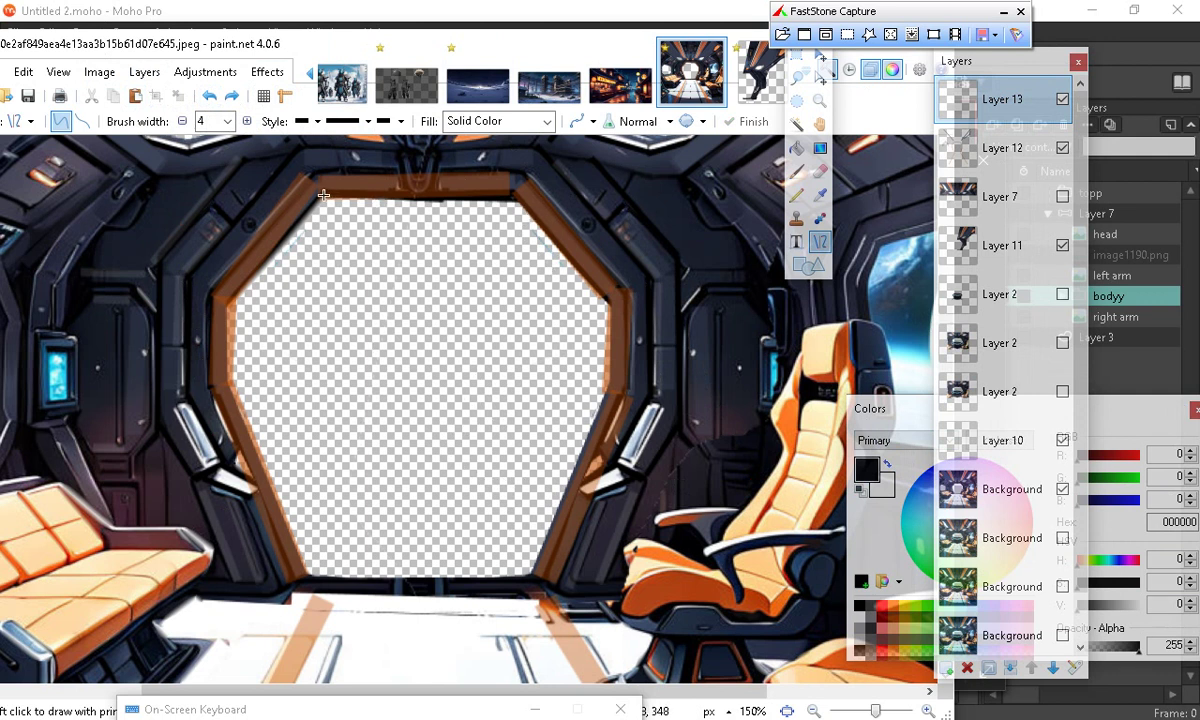
# Outline the doorway opening's top, upper right and right inner edges with black lines, the right one about 72 px long
pyautogui.moveTo(323, 196)
pyautogui.mouseDown()
pyautogui.moveTo(432, 202)
pyautogui.moveTo(462, 268)
pyautogui.moveTo(515, 209)
pyautogui.moveTo(514, 190)
pyautogui.moveTo(512, 218)
pyautogui.moveTo(514, 197)
pyautogui.mouseUp()
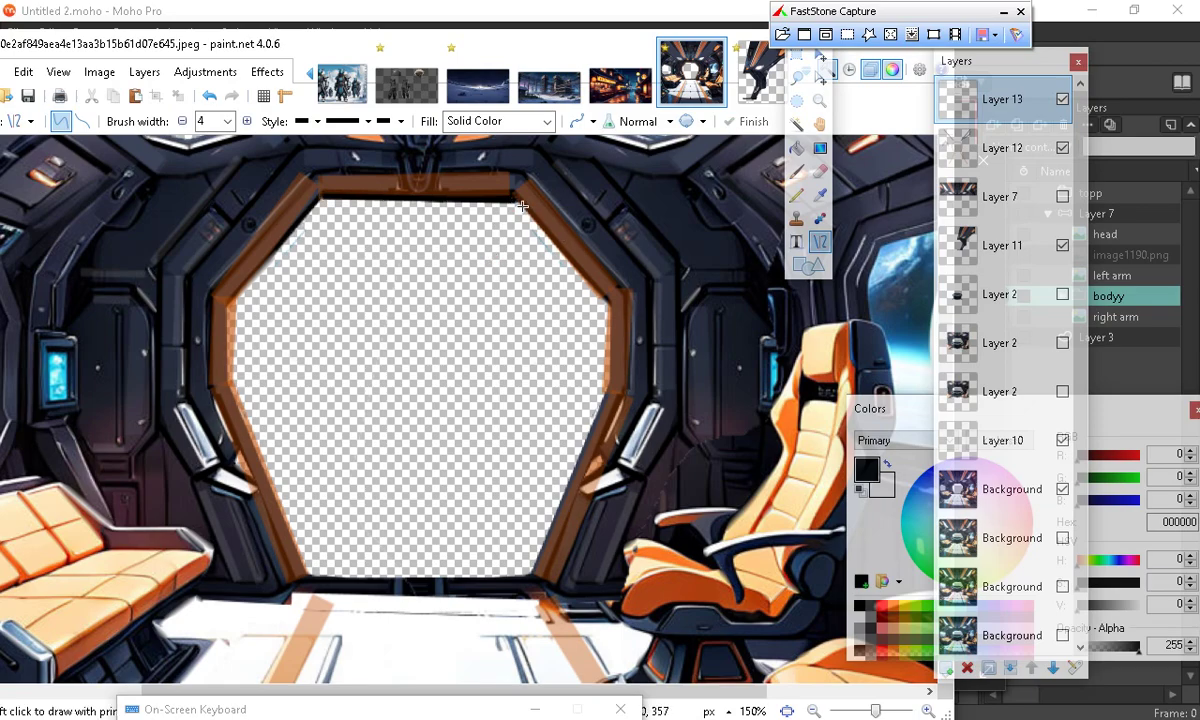
pyautogui.moveTo(514, 197)
pyautogui.mouseDown()
pyautogui.moveTo(579, 327)
pyautogui.moveTo(608, 314)
pyautogui.mouseUp()
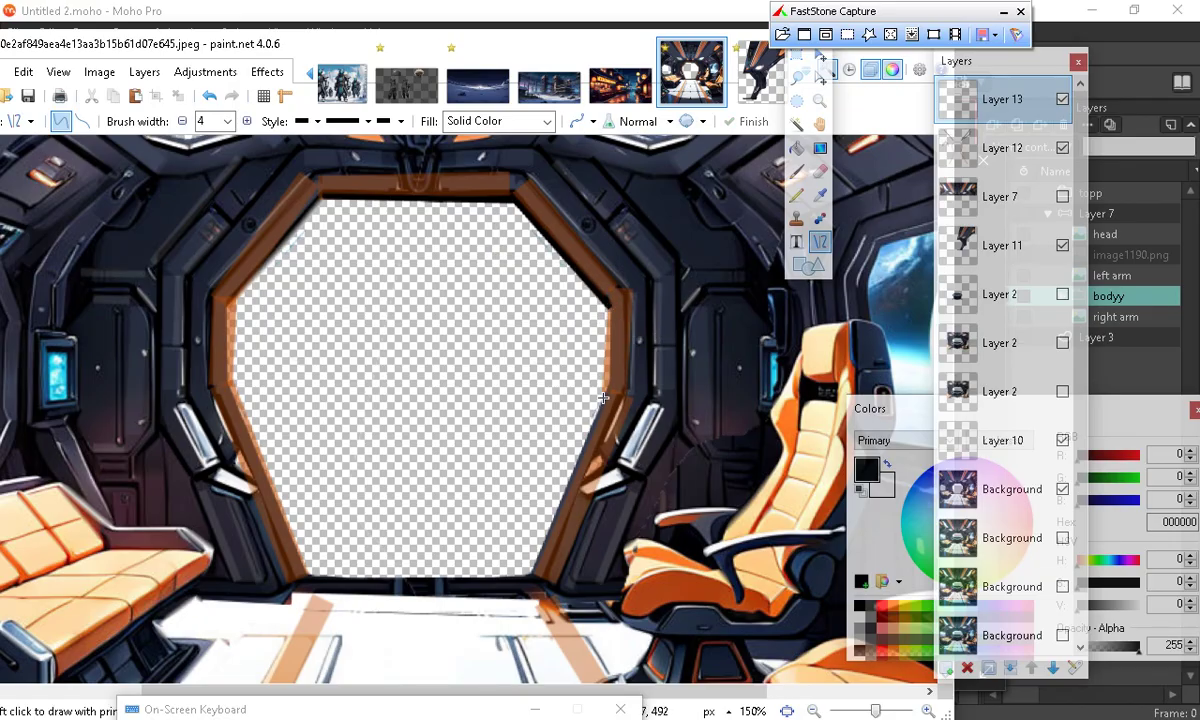
pyautogui.moveTo(605, 396); pyautogui.dragTo(608, 298)
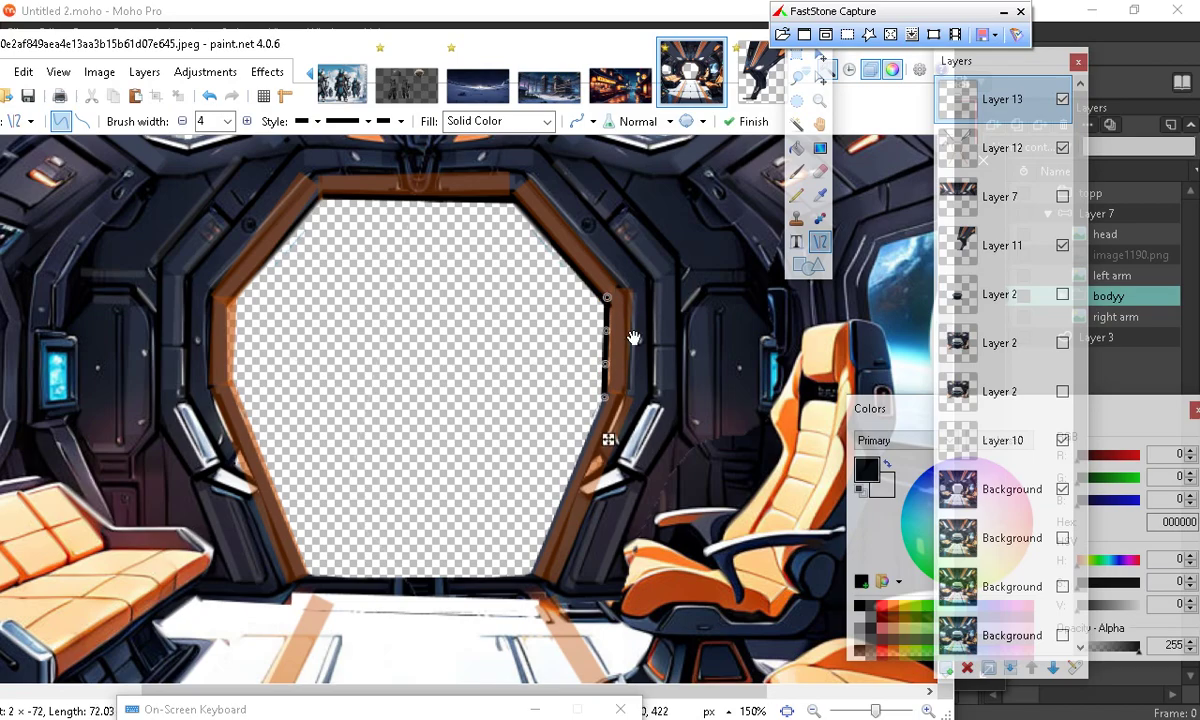
pyautogui.click(619, 390)
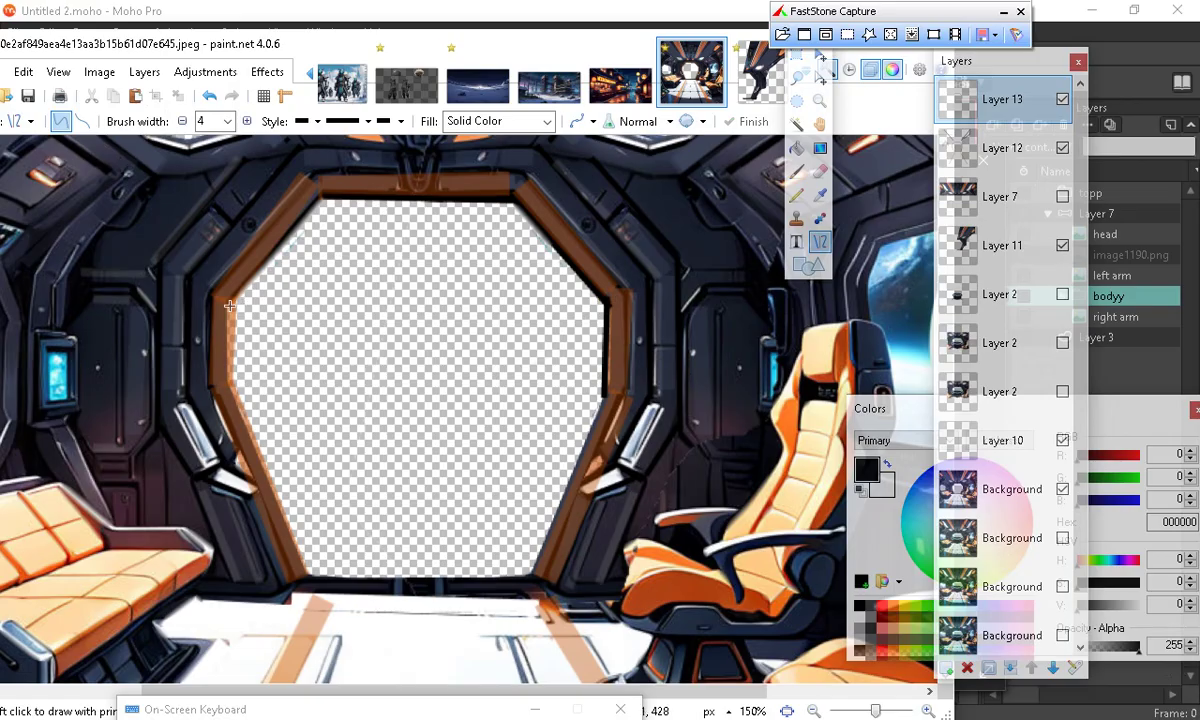
# Outline the upper left and left inner edges of the doorway opening with black lines
pyautogui.moveTo(234, 302)
pyautogui.mouseDown()
pyautogui.moveTo(332, 260)
pyautogui.moveTo(343, 271)
pyautogui.moveTo(324, 191)
pyautogui.mouseUp()
pyautogui.click(247, 405)
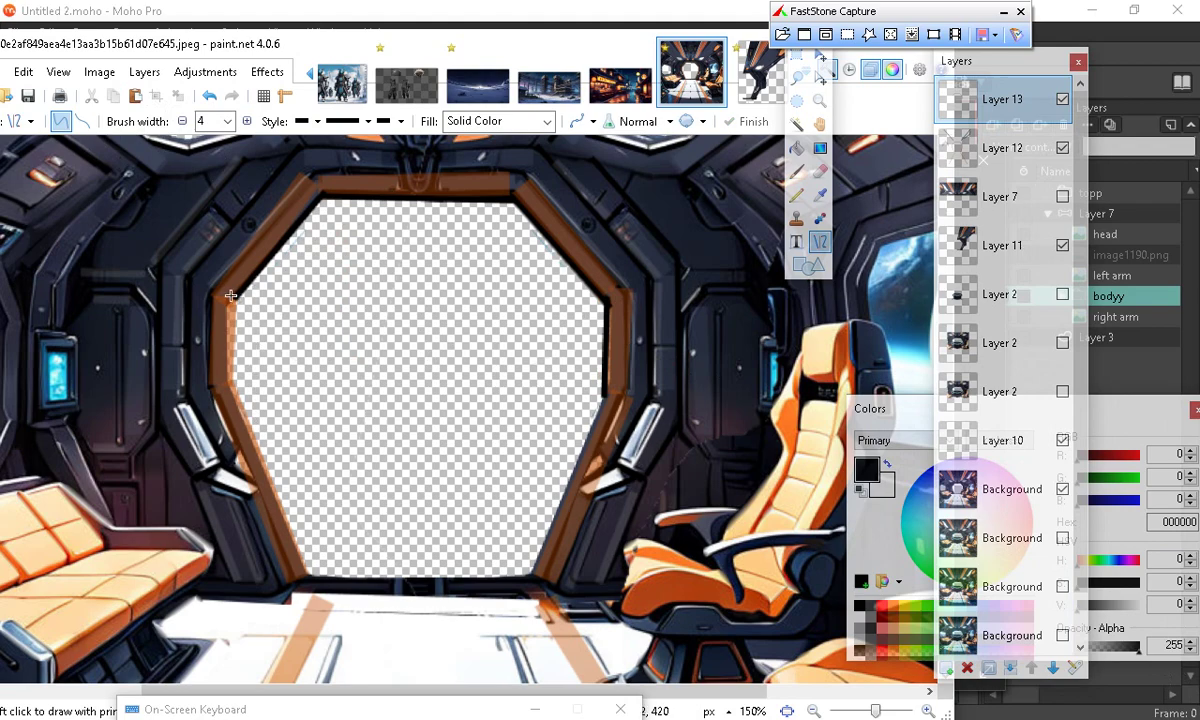
pyautogui.moveTo(232, 296)
pyautogui.mouseDown()
pyautogui.moveTo(218, 320)
pyautogui.moveTo(229, 390)
pyautogui.mouseUp()
pyautogui.click(180, 442)
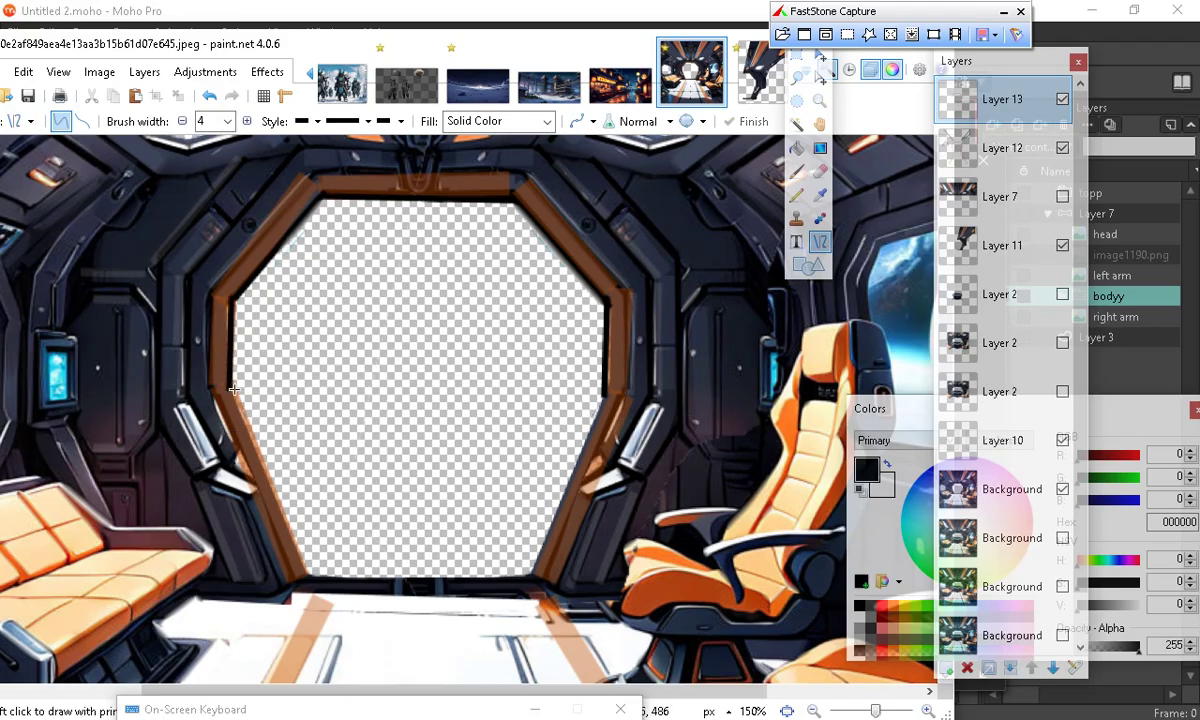
# Outline the lower left and lower right inner edges of the doorway opening with black lines
pyautogui.moveTo(230, 384)
pyautogui.mouseDown()
pyautogui.moveTo(308, 581)
pyautogui.moveTo(330, 547)
pyautogui.moveTo(312, 578)
pyautogui.mouseUp()
pyautogui.press('Return')
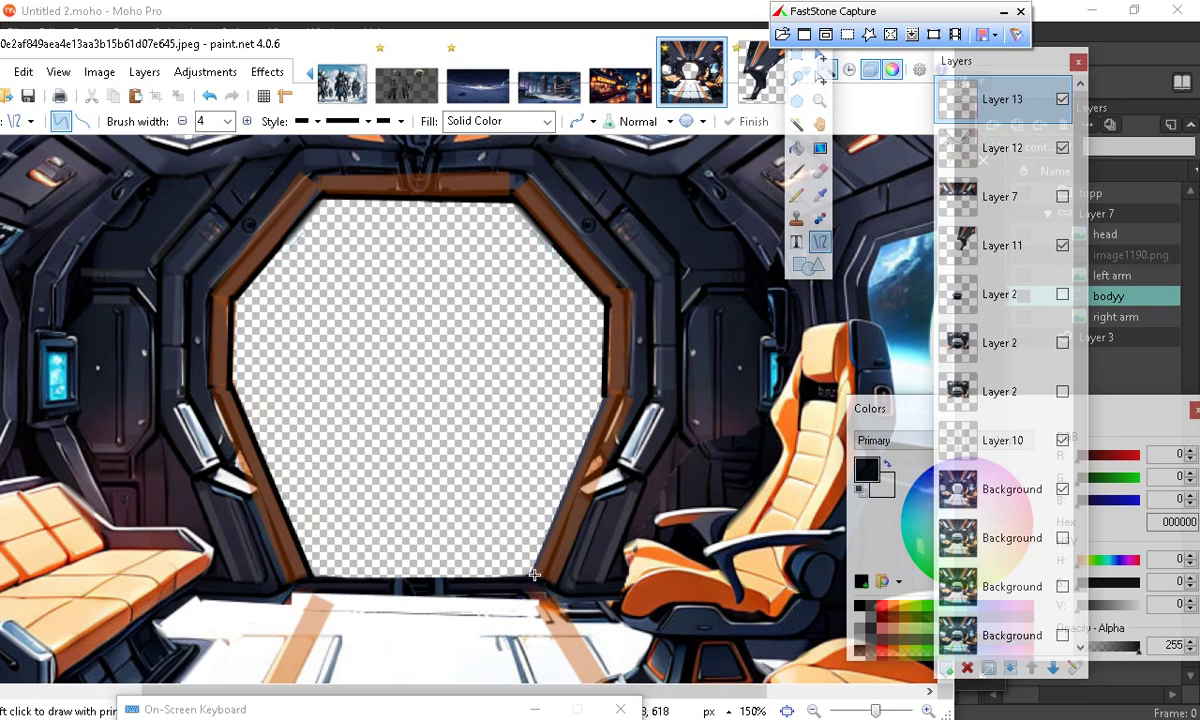
pyautogui.moveTo(533, 577)
pyautogui.mouseDown()
pyautogui.moveTo(552, 461)
pyautogui.moveTo(605, 391)
pyautogui.mouseUp()
pyautogui.press('Return')
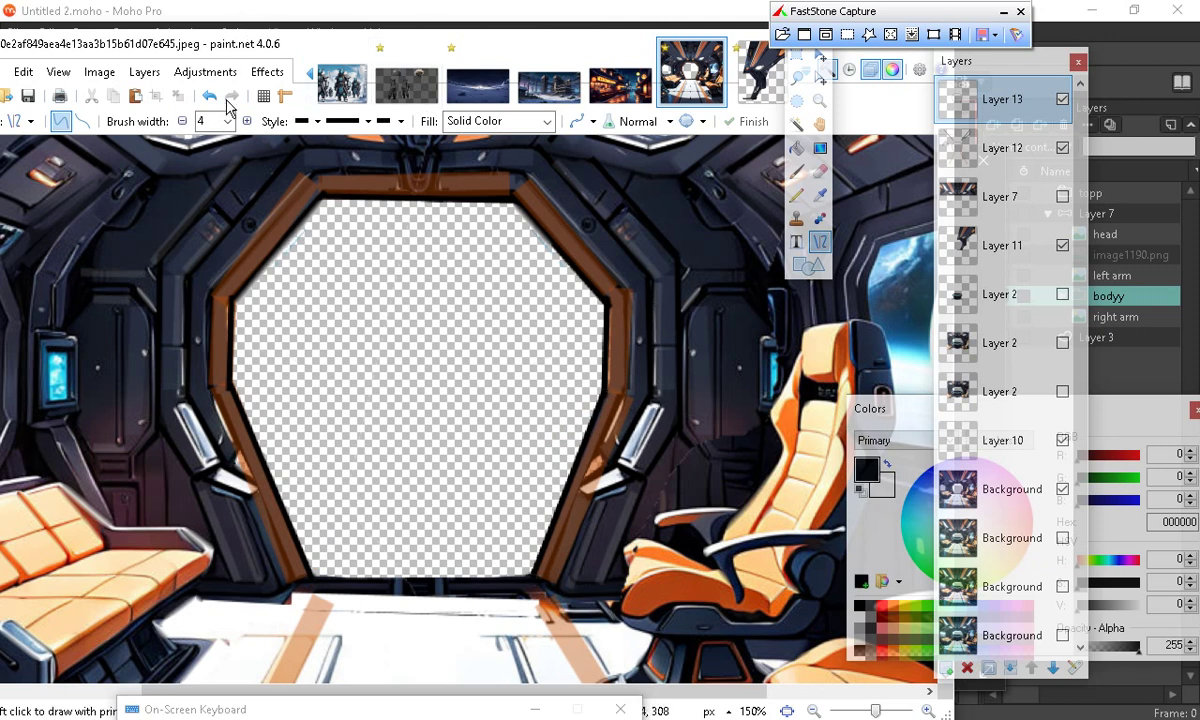
# Set the line brush width to 2 and add a new layer above Layer 13
pyautogui.click(182, 121)
pyautogui.click(182, 121)
pyautogui.moveTo(900, 408); pyautogui.dragTo(789, 155)
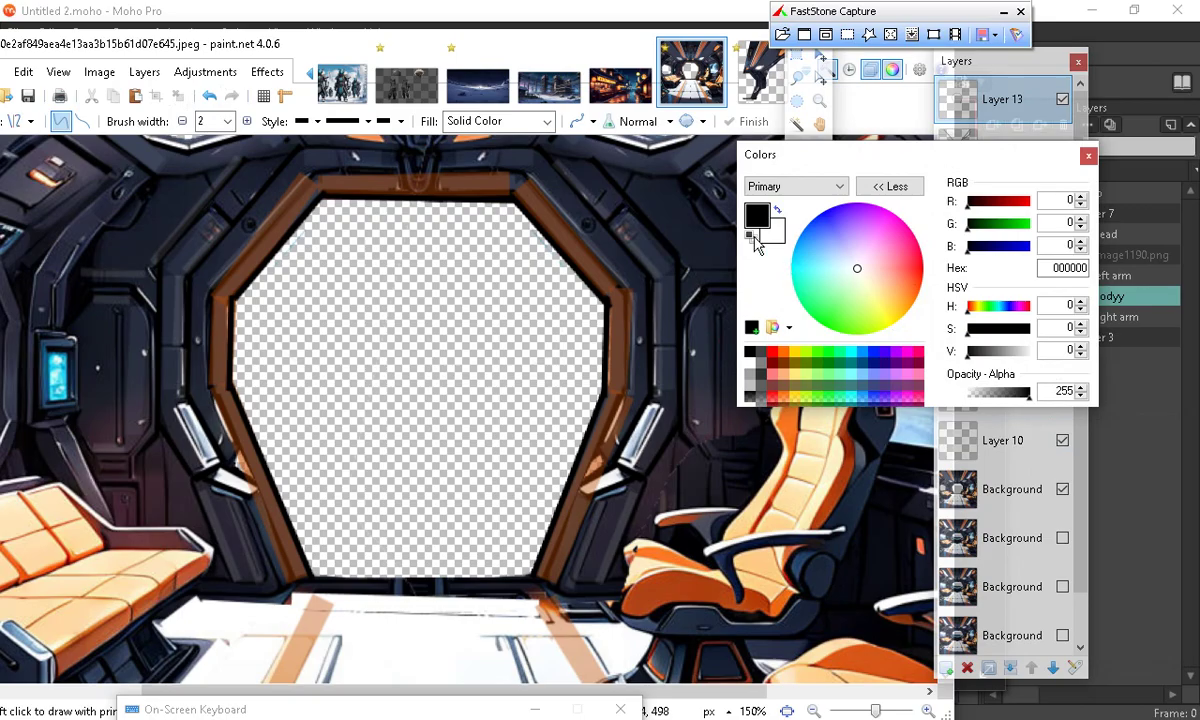
pyautogui.click(1000, 99)
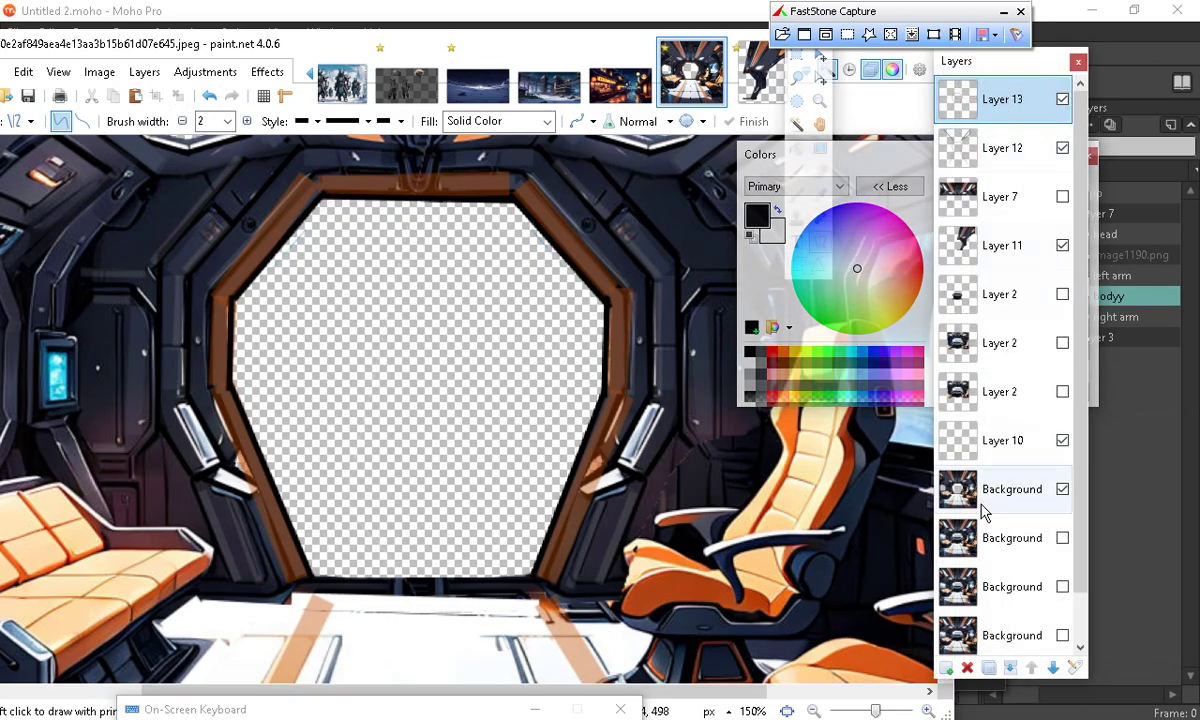
pyautogui.click(946, 667)
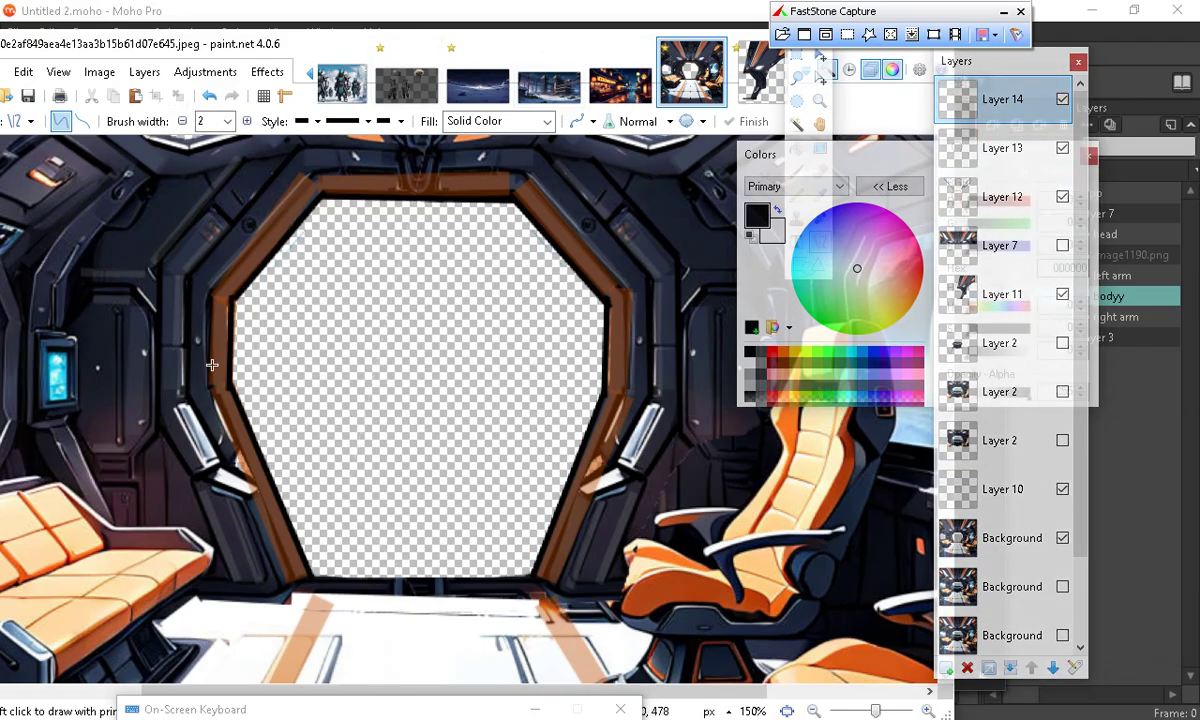
# Try a line about 151 px long across the opening and one about 11 px long at its upper left corner, undoing both
pyautogui.moveTo(329, 293); pyautogui.dragTo(388, 495)
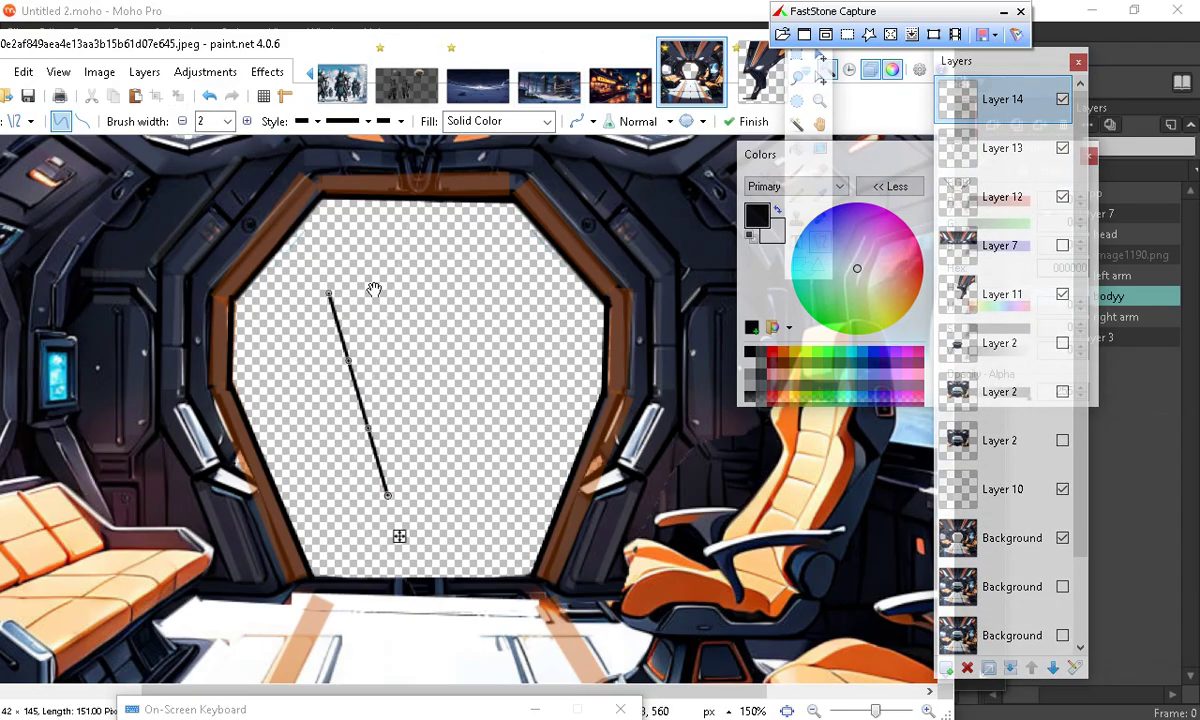
pyautogui.click(209, 95)
pyautogui.click(927, 710)
pyautogui.click(927, 710)
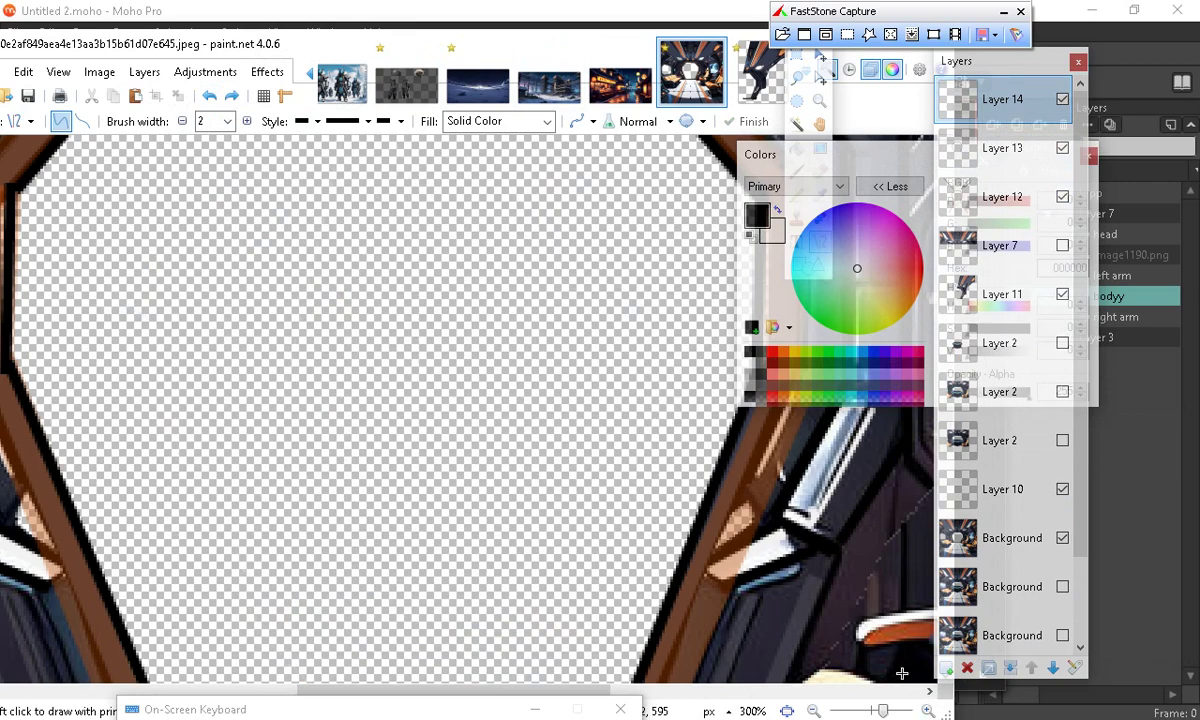
pyautogui.scroll(-3, 788, 546)
pyautogui.scroll(2, 724, 557)
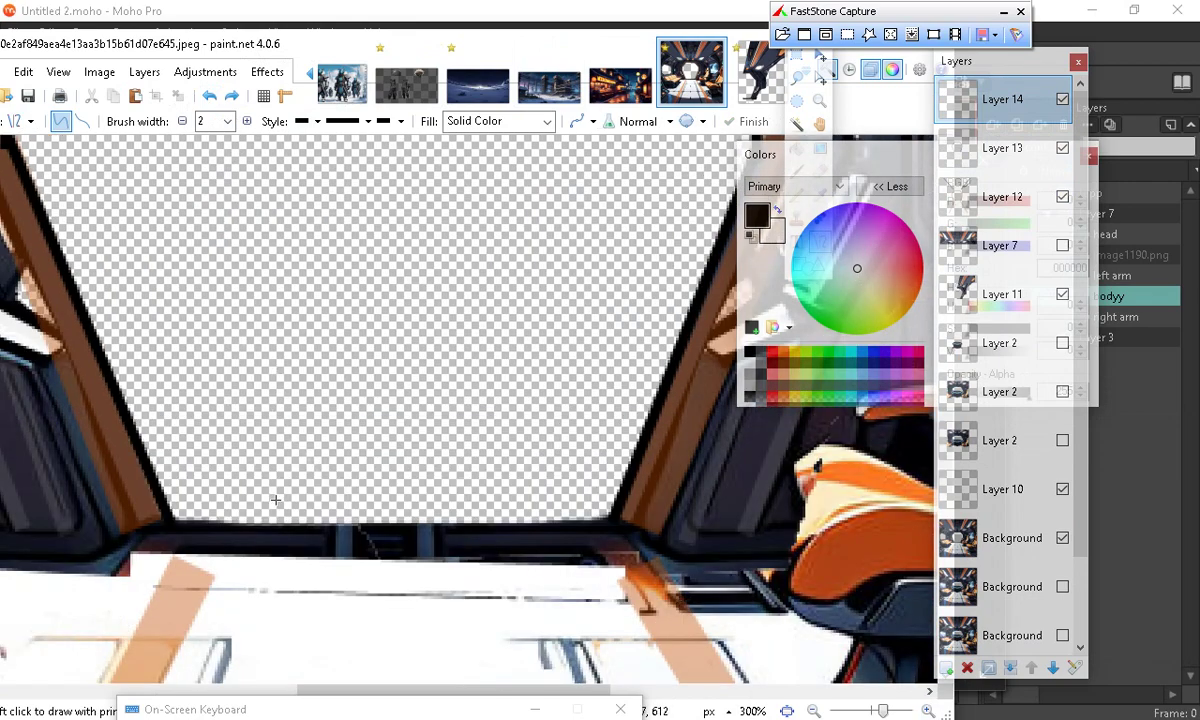
pyautogui.scroll(9, 273, 460)
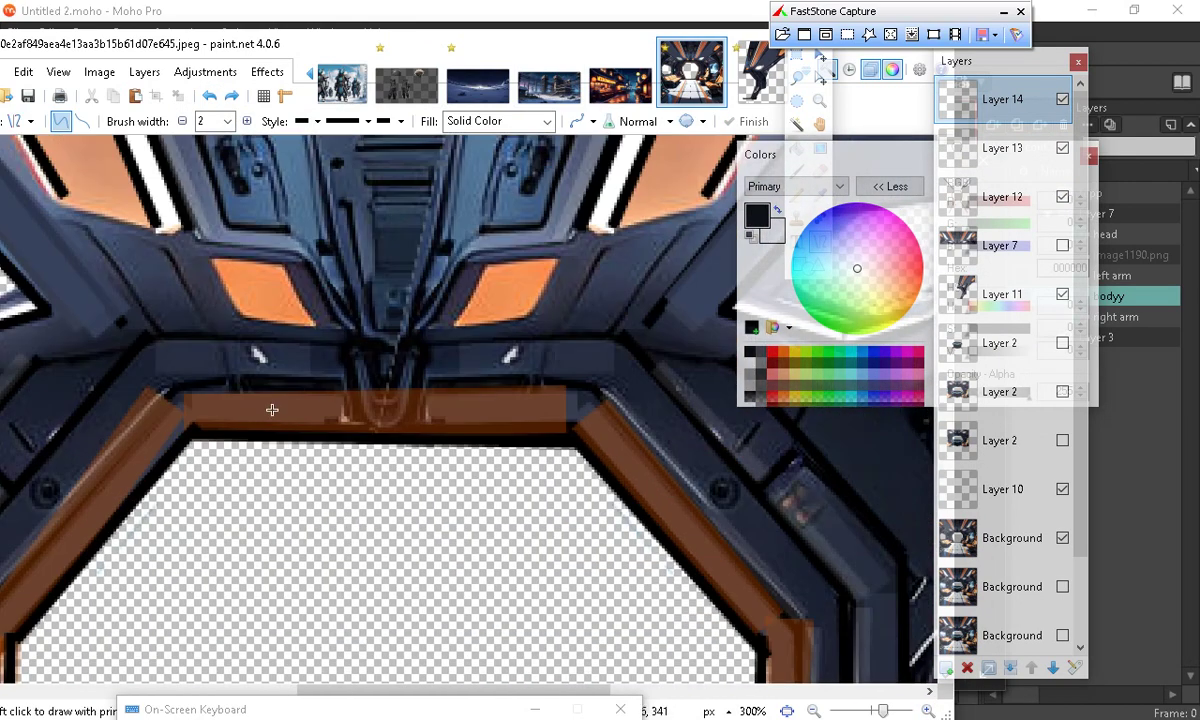
pyautogui.scroll(-2, 614, 463)
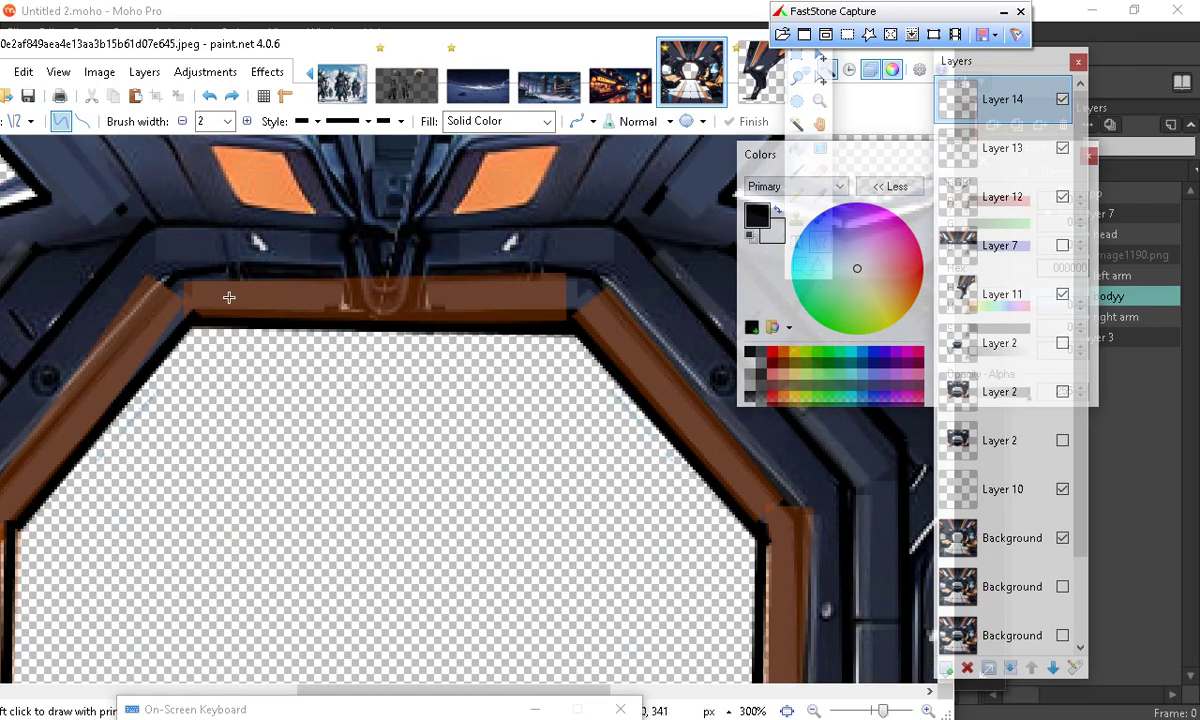
pyautogui.moveTo(180, 276); pyautogui.dragTo(191, 305)
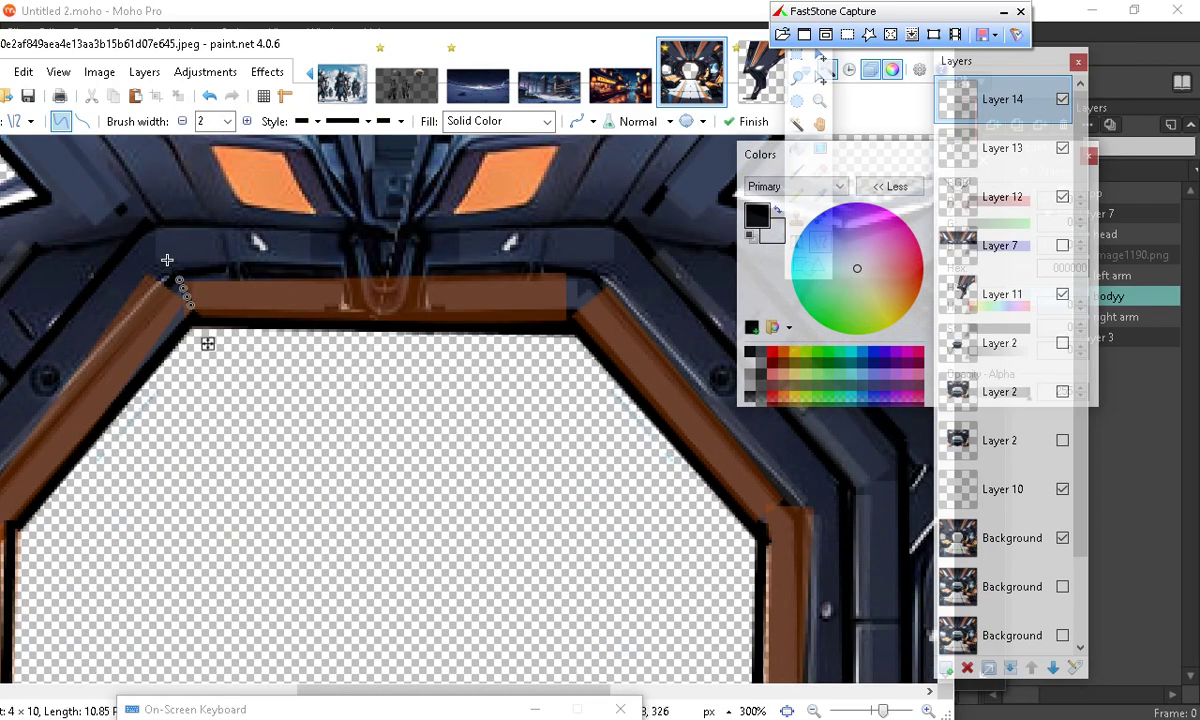
pyautogui.click(209, 95)
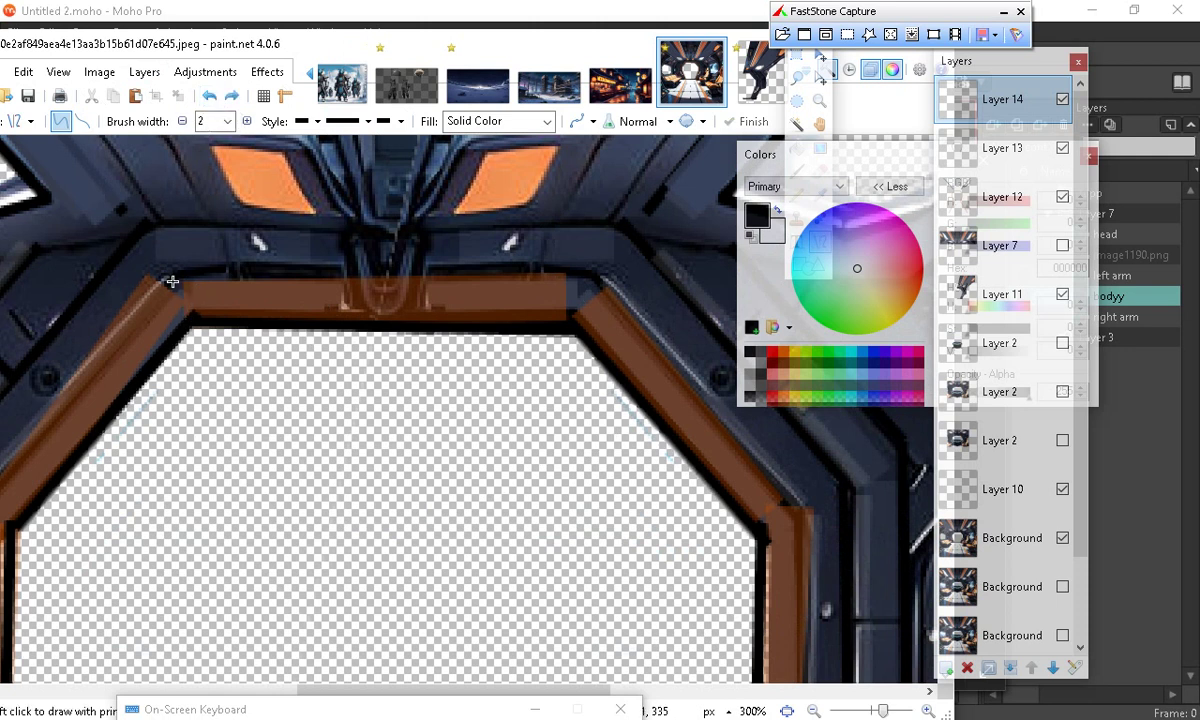
# Draw short black seam lines across the orange trim at the doorway's upper left and upper right corners
pyautogui.moveTo(161, 262)
pyautogui.mouseDown()
pyautogui.moveTo(182, 322)
pyautogui.moveTo(197, 323)
pyautogui.mouseUp()
pyautogui.click(523, 410)
pyautogui.moveTo(557, 328); pyautogui.dragTo(604, 270)
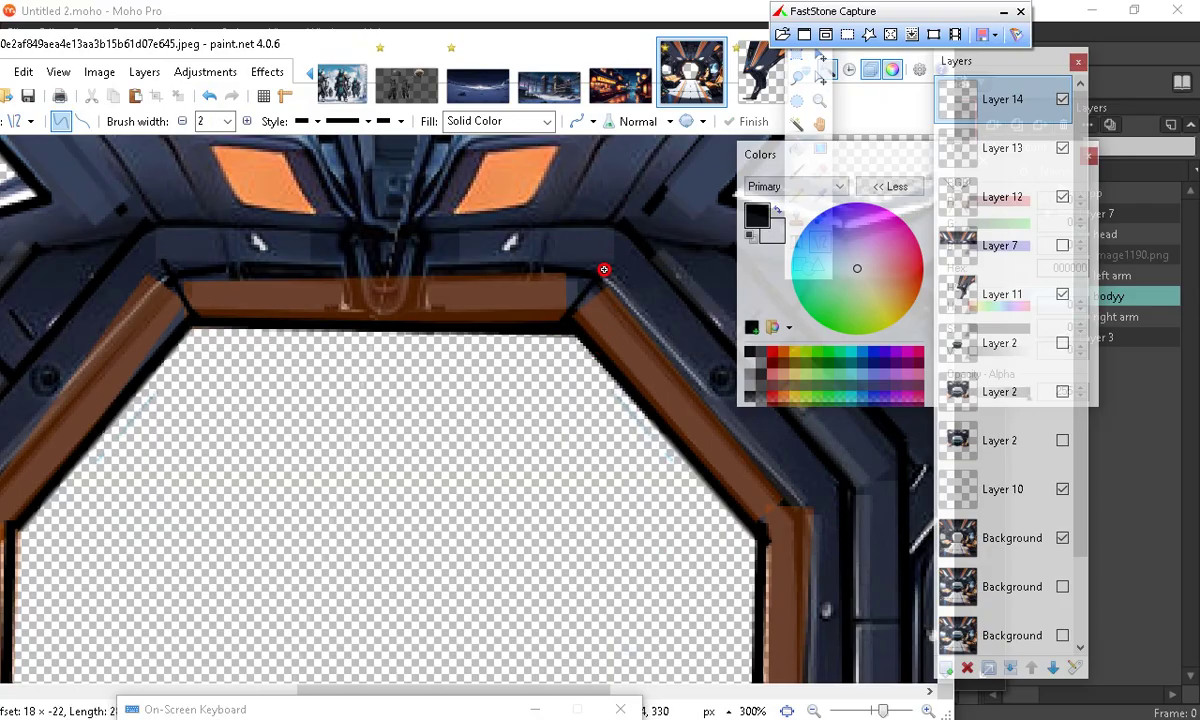
pyautogui.press('Return')
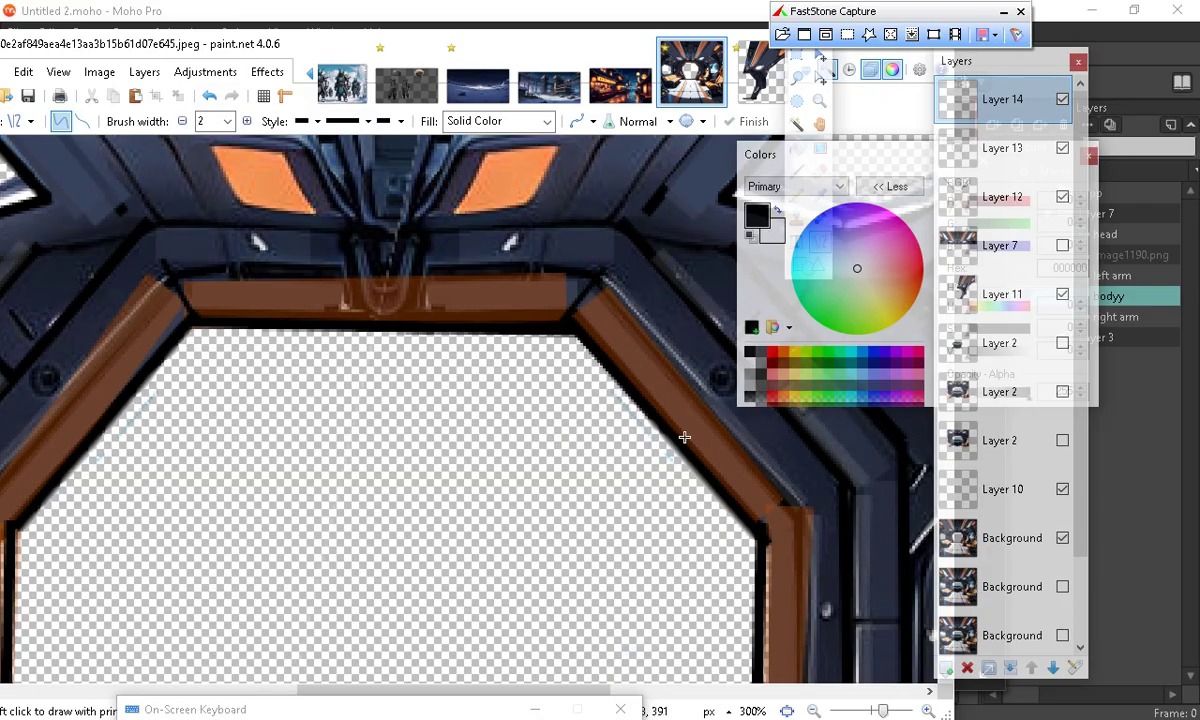
# Draw black seam lines across the middle of the upper right and upper left diagonal trim, the left one about 19 px long
pyautogui.moveTo(654, 421); pyautogui.dragTo(697, 390)
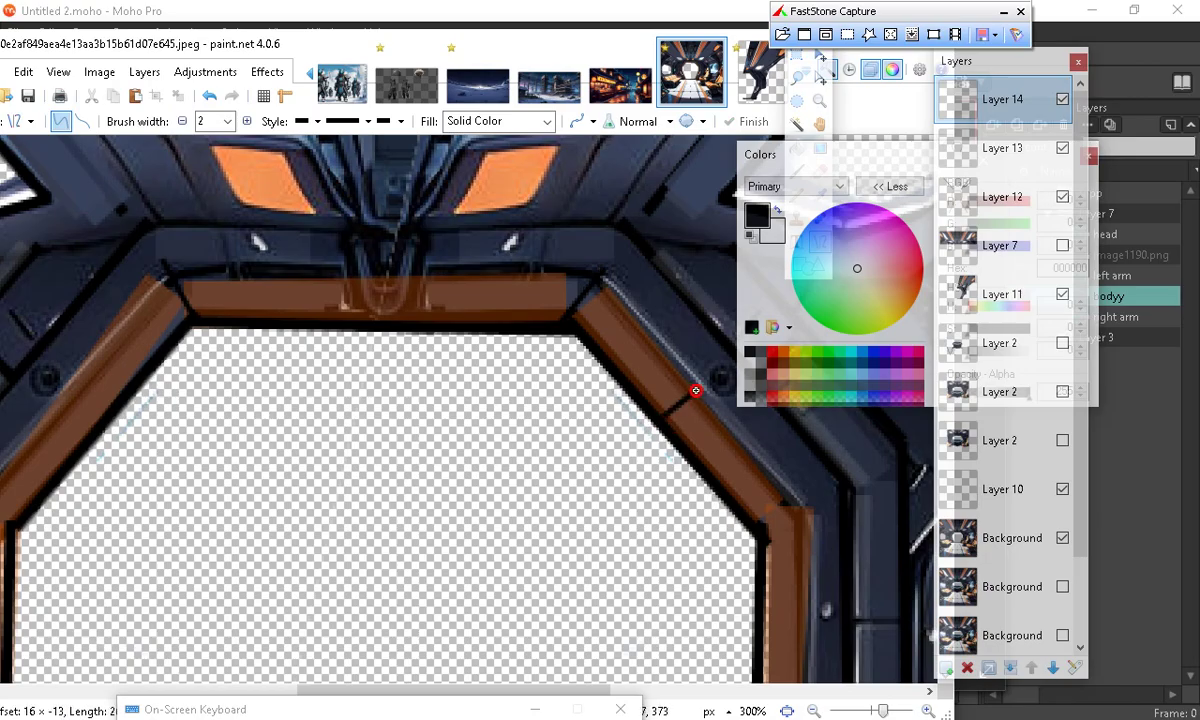
pyautogui.press('Return')
pyautogui.scroll(-3, 785, 520)
pyautogui.moveTo(850, 158); pyautogui.dragTo(1110, 177)
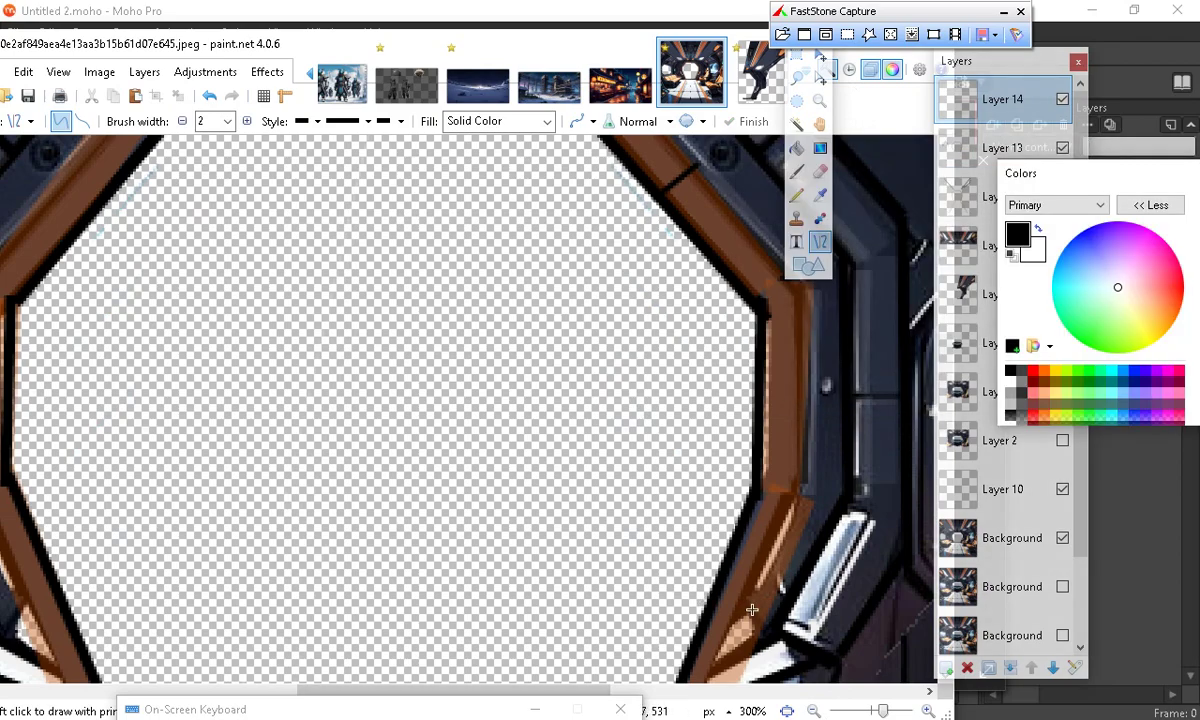
pyautogui.click(814, 711)
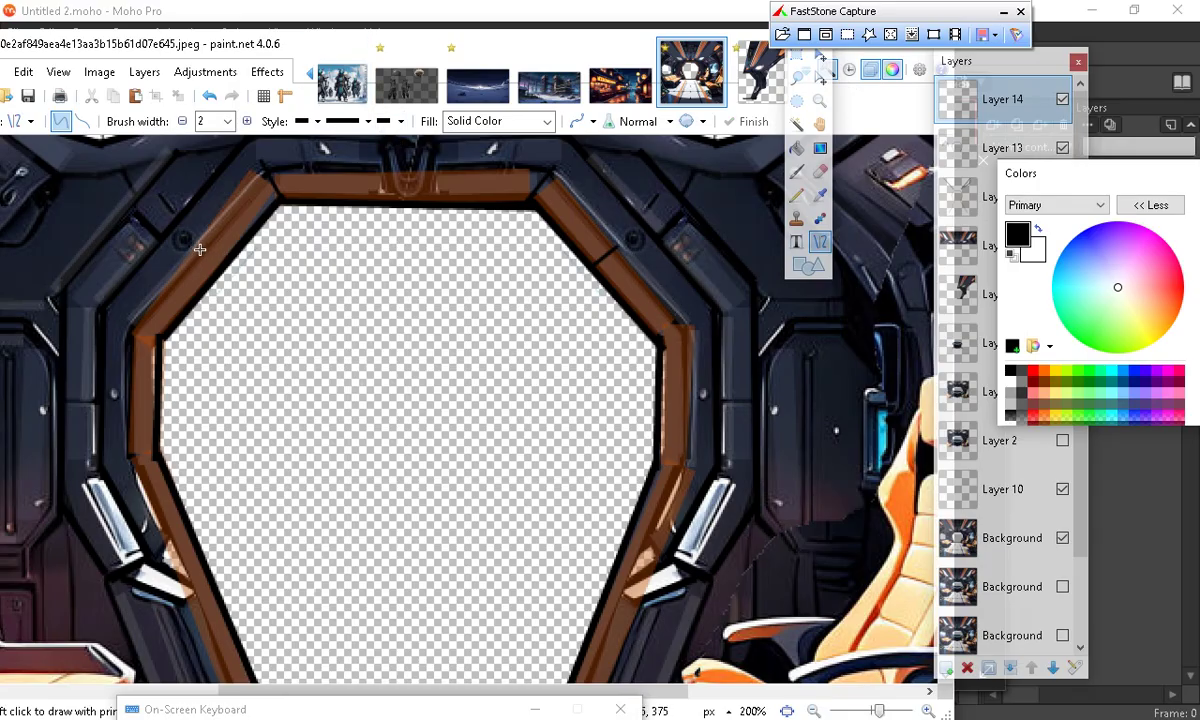
pyautogui.moveTo(194, 249); pyautogui.dragTo(221, 270)
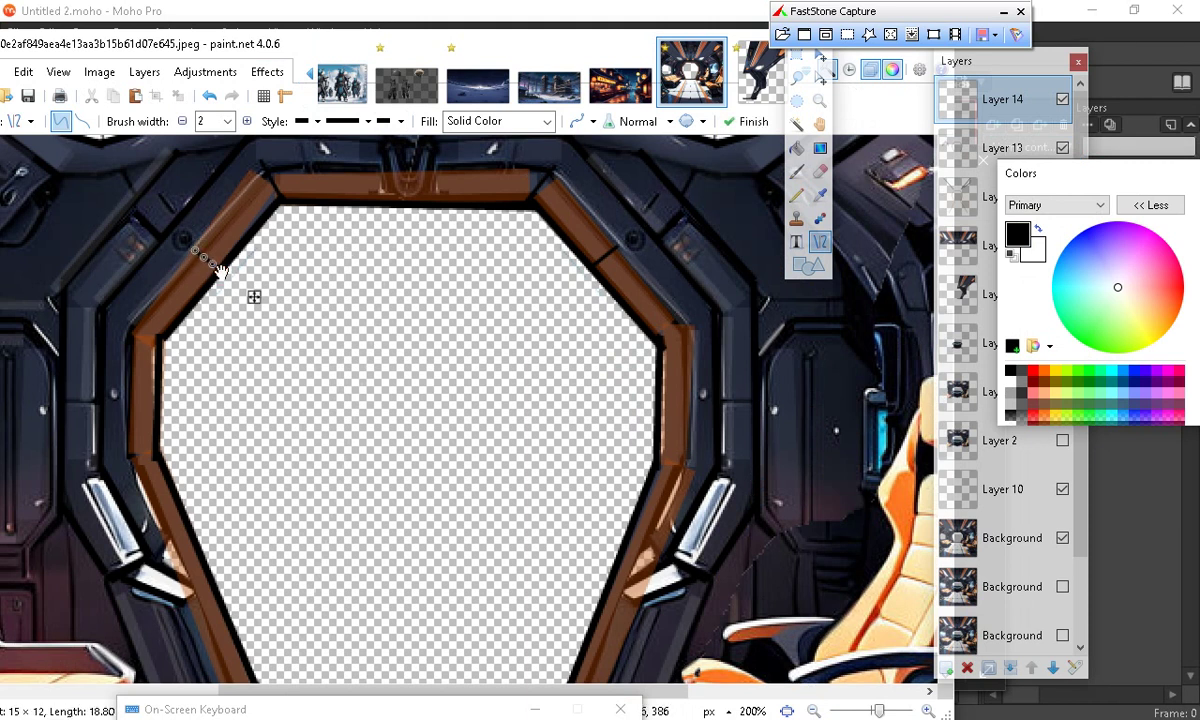
pyautogui.click(154, 391)
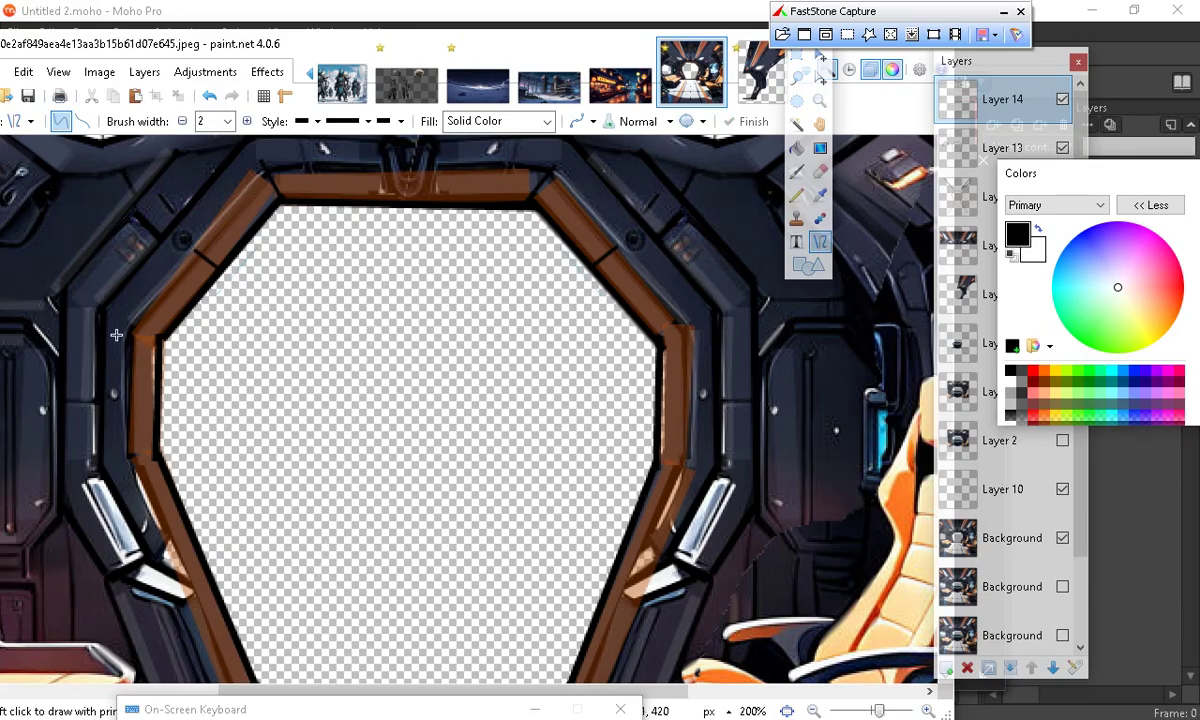
# Draw black seam lines where the left and right vertical trim pieces meet the upper diagonal ones
pyautogui.moveTo(133, 333); pyautogui.dragTo(166, 342)
pyautogui.press('Return')
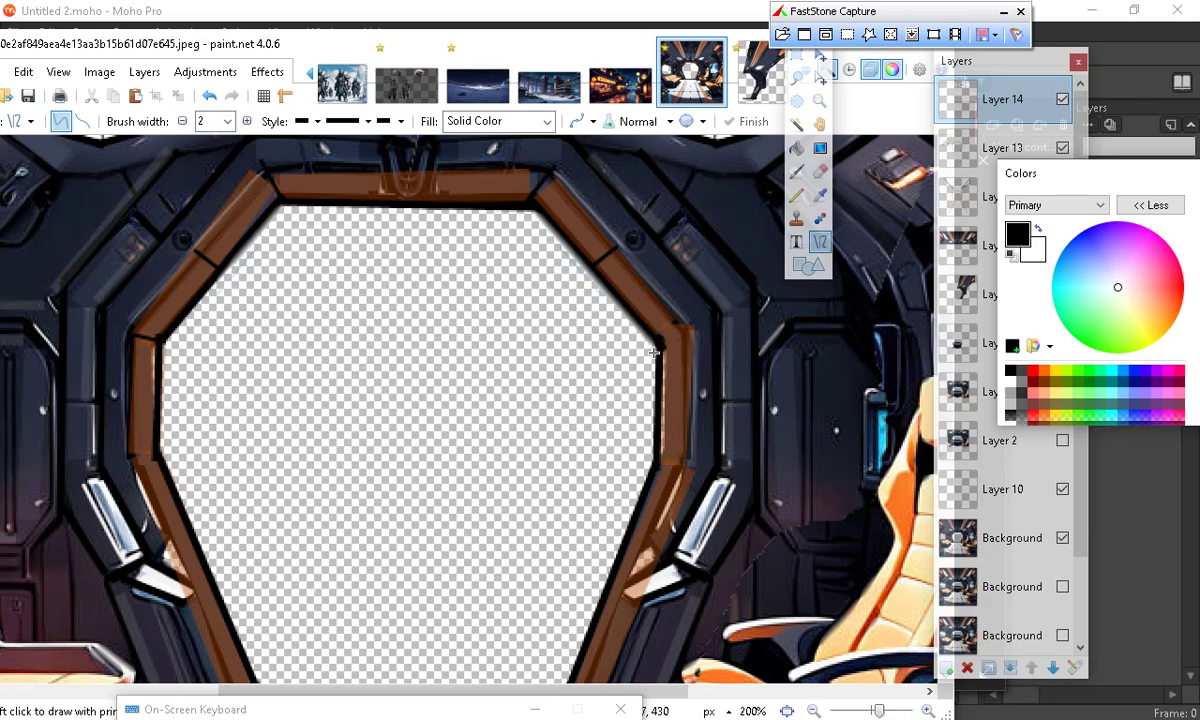
pyautogui.moveTo(659, 345); pyautogui.dragTo(691, 329)
pyautogui.press('Return')
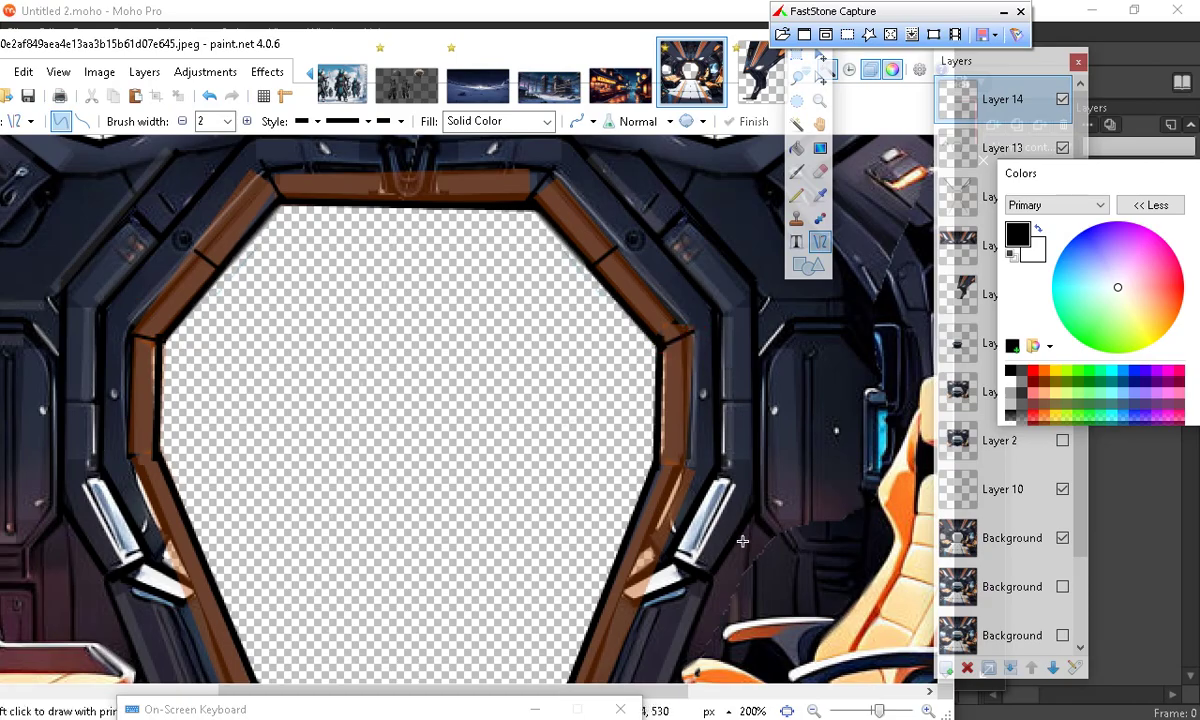
# Draw black seam lines across the lower ends of the right and left vertical trim pieces
pyautogui.moveTo(652, 465); pyautogui.dragTo(697, 472)
pyautogui.press('Return')
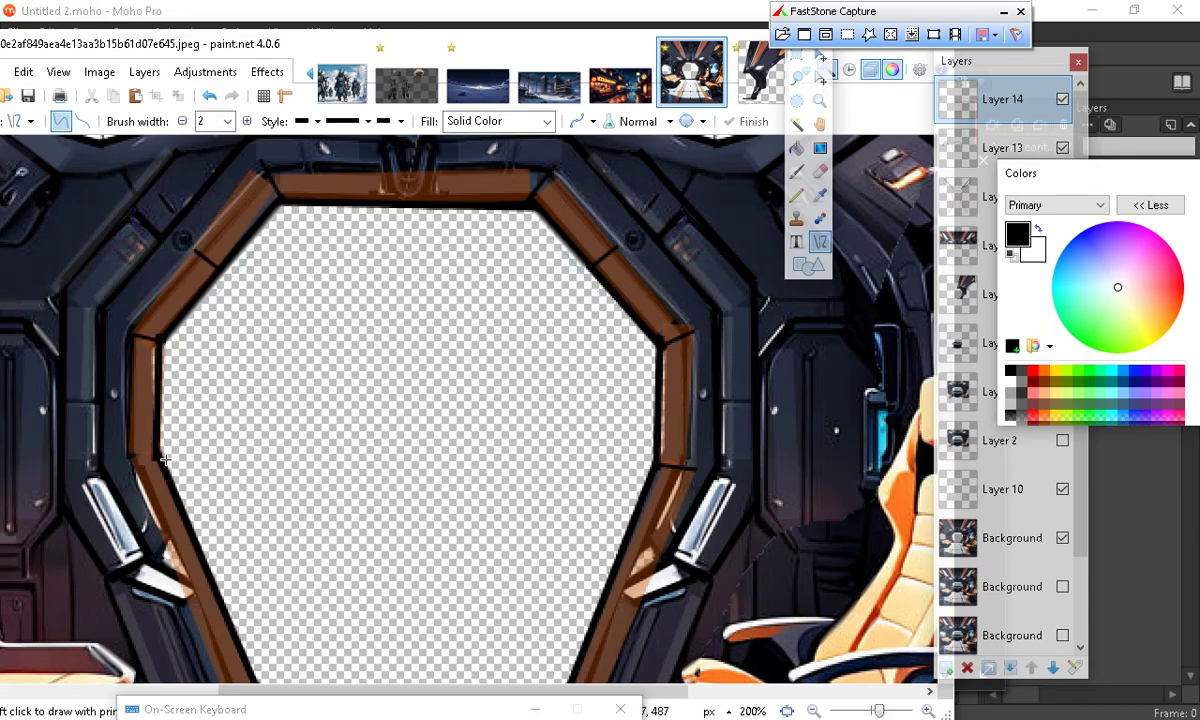
pyautogui.moveTo(160, 453)
pyautogui.mouseDown()
pyautogui.moveTo(120, 440)
pyautogui.moveTo(130, 458)
pyautogui.mouseUp()
pyautogui.press('Return')
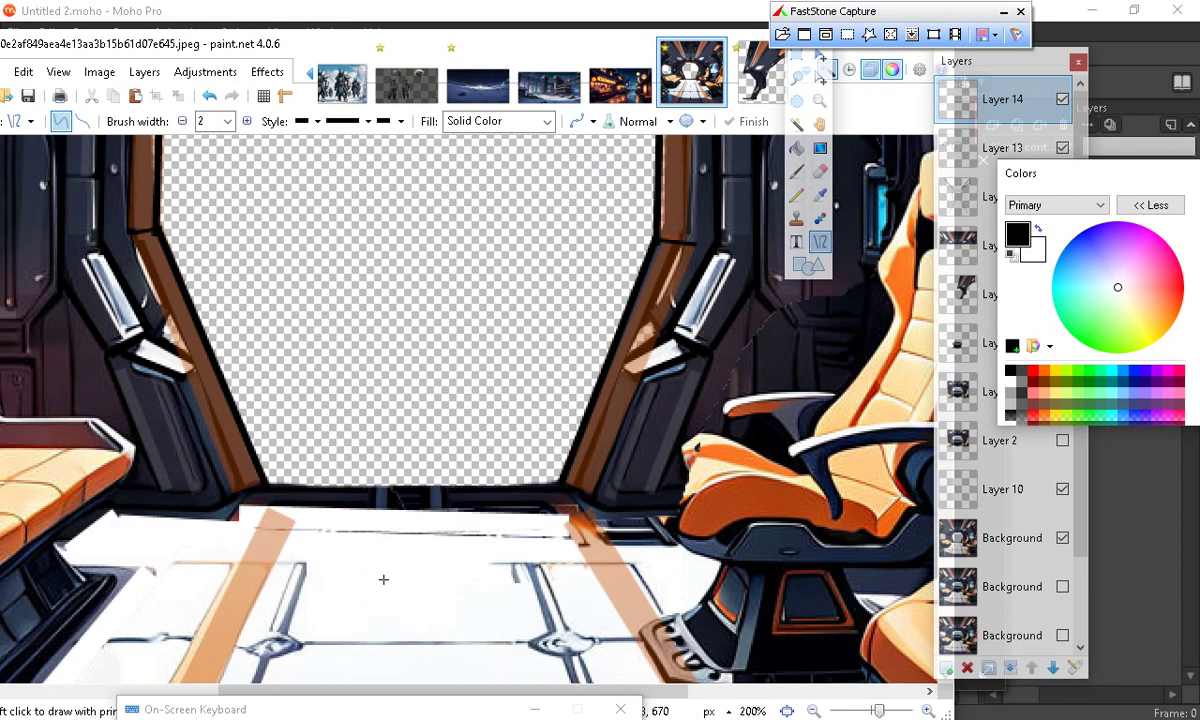
# Draw black lines down the upper outer edge of the lower left trim and along the upper edge of the top trim
pyautogui.scroll(-3, 97, 463)
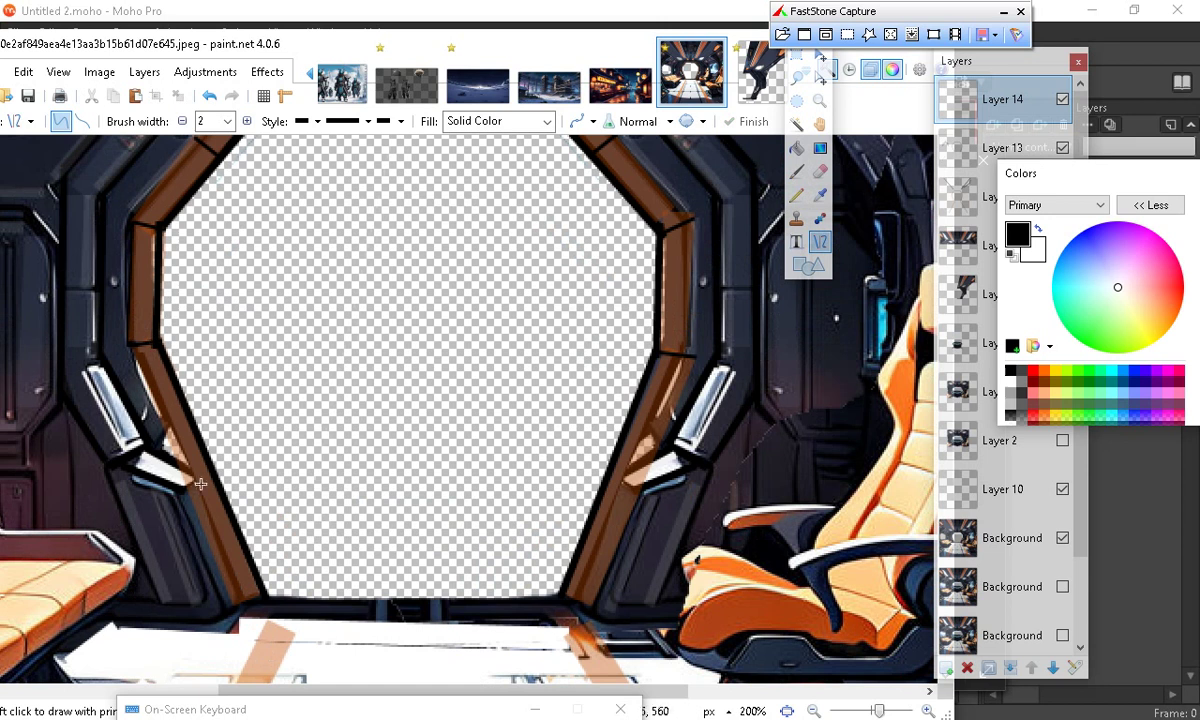
pyautogui.moveTo(131, 348); pyautogui.dragTo(161, 438)
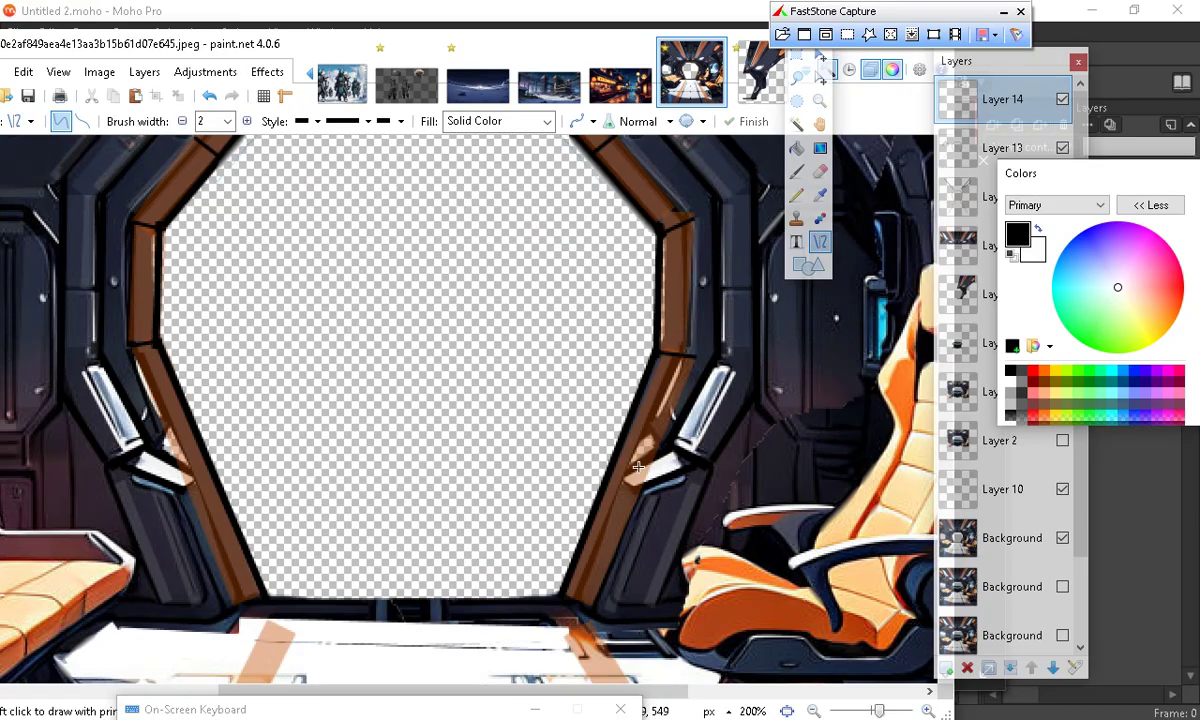
pyautogui.scroll(5, 598, 667)
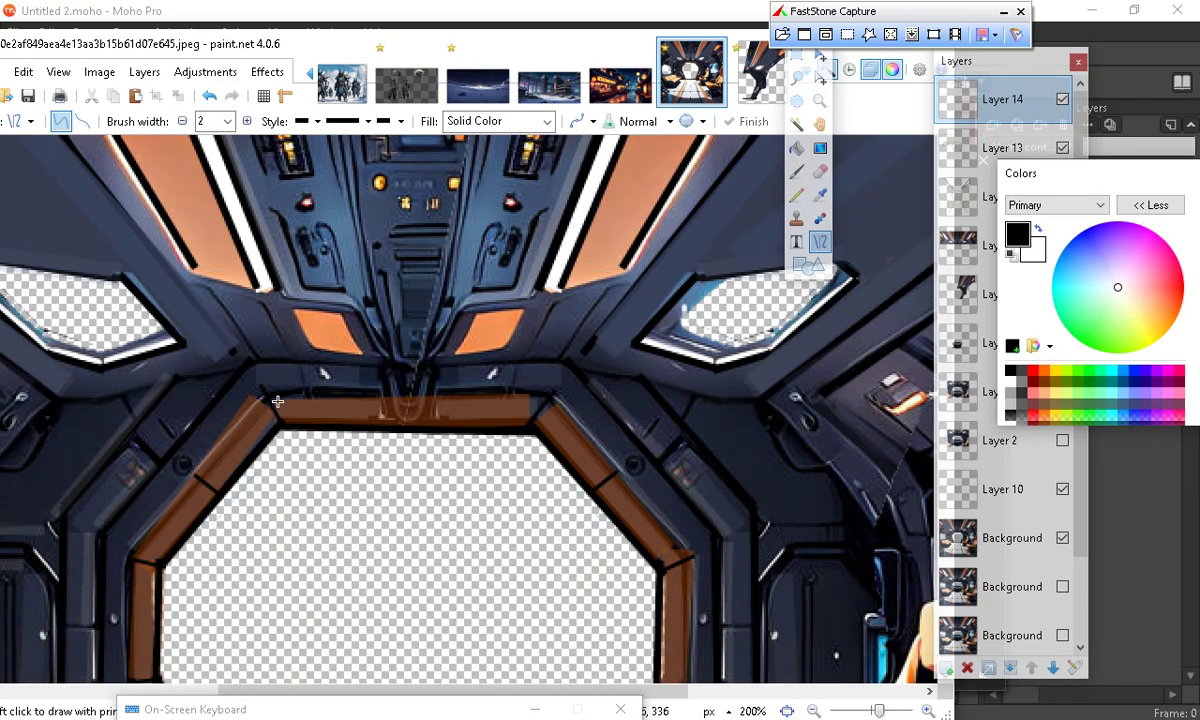
pyautogui.moveTo(263, 393)
pyautogui.mouseDown()
pyautogui.moveTo(570, 393)
pyautogui.moveTo(544, 434)
pyautogui.moveTo(550, 383)
pyautogui.moveTo(555, 394)
pyautogui.mouseUp()
pyautogui.press('Return')
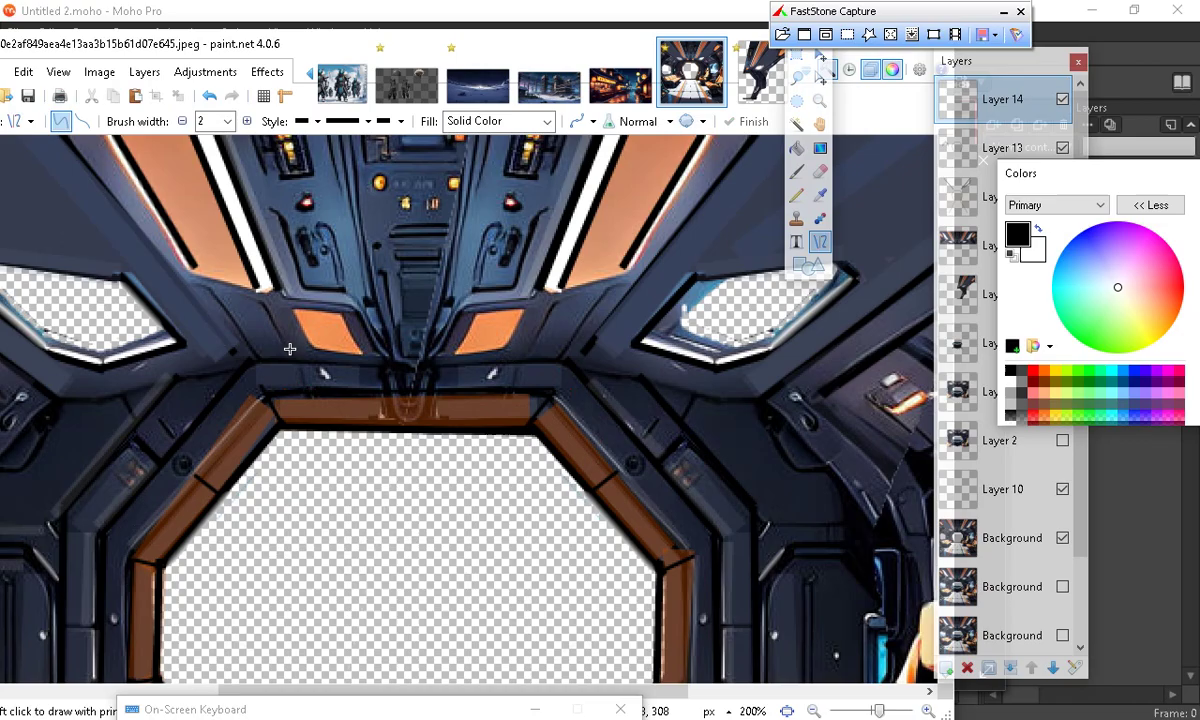
# Outline the top and upper right diagonal edges of the dark frame around the doorway with black lines
pyautogui.moveTo(254, 362); pyautogui.dragTo(552, 359)
pyautogui.press('Return')
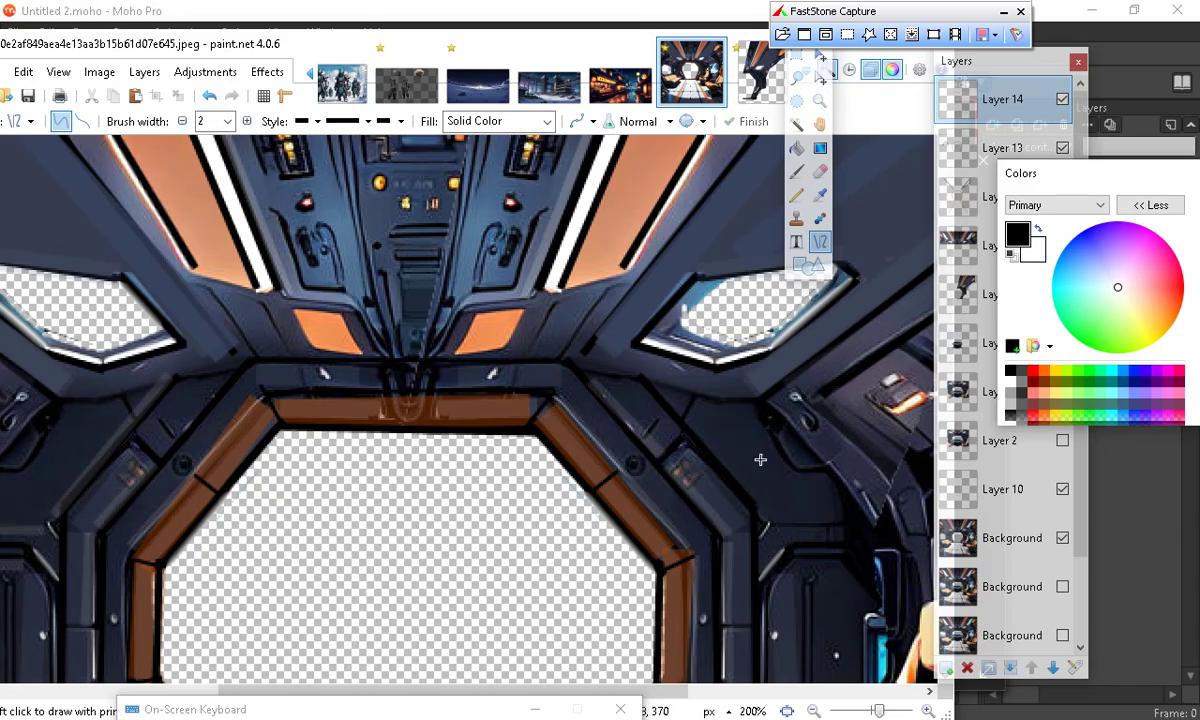
pyautogui.moveTo(567, 359); pyautogui.dragTo(720, 535)
pyautogui.press('Return')
# Draw a vertical black line about 90 px long down the right dark frame and a diagonal one beside the metal strut below it
pyautogui.scroll(-3, 678, 588)
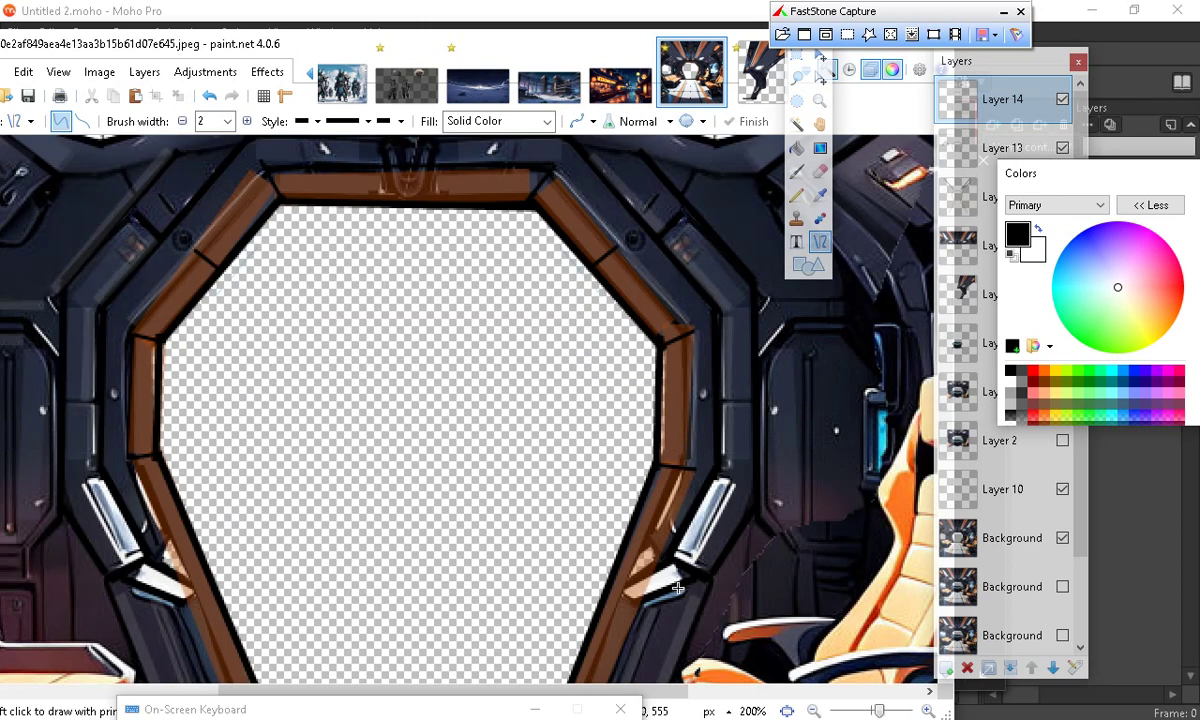
pyautogui.moveTo(714, 305)
pyautogui.mouseDown()
pyautogui.moveTo(716, 485)
pyautogui.moveTo(715, 473)
pyautogui.moveTo(755, 476)
pyautogui.moveTo(714, 471)
pyautogui.mouseUp()
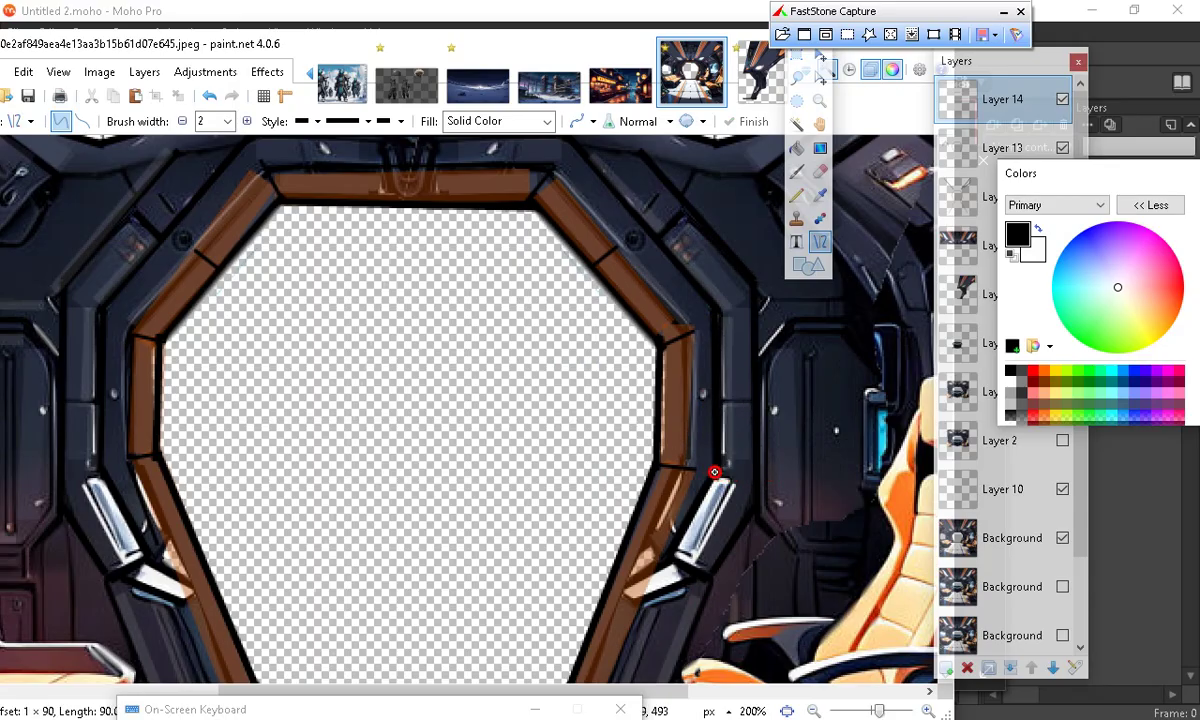
pyautogui.press('Return')
pyautogui.scroll(-5, 643, 499)
pyautogui.scroll(5, 640, 560)
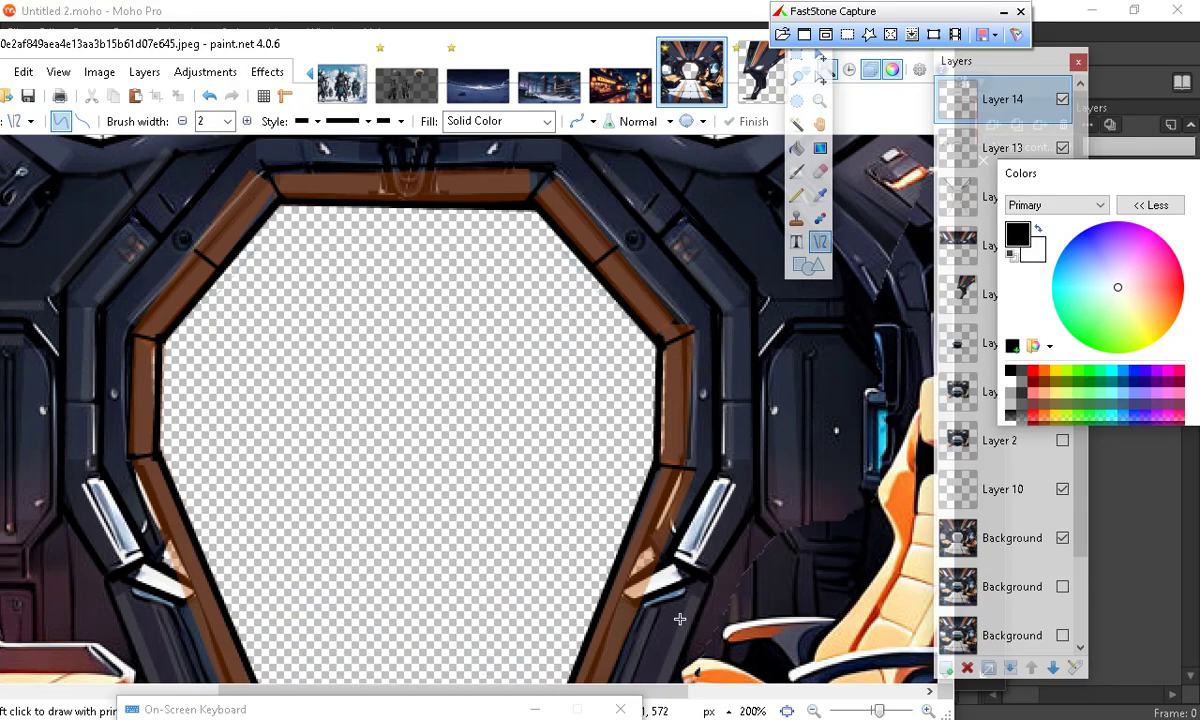
pyautogui.moveTo(669, 563); pyautogui.dragTo(717, 463)
pyautogui.press('Return')
# Outline the full outer edges of the lower right and lower left diagonal orange trim with black lines
pyautogui.scroll(-5, 732, 497)
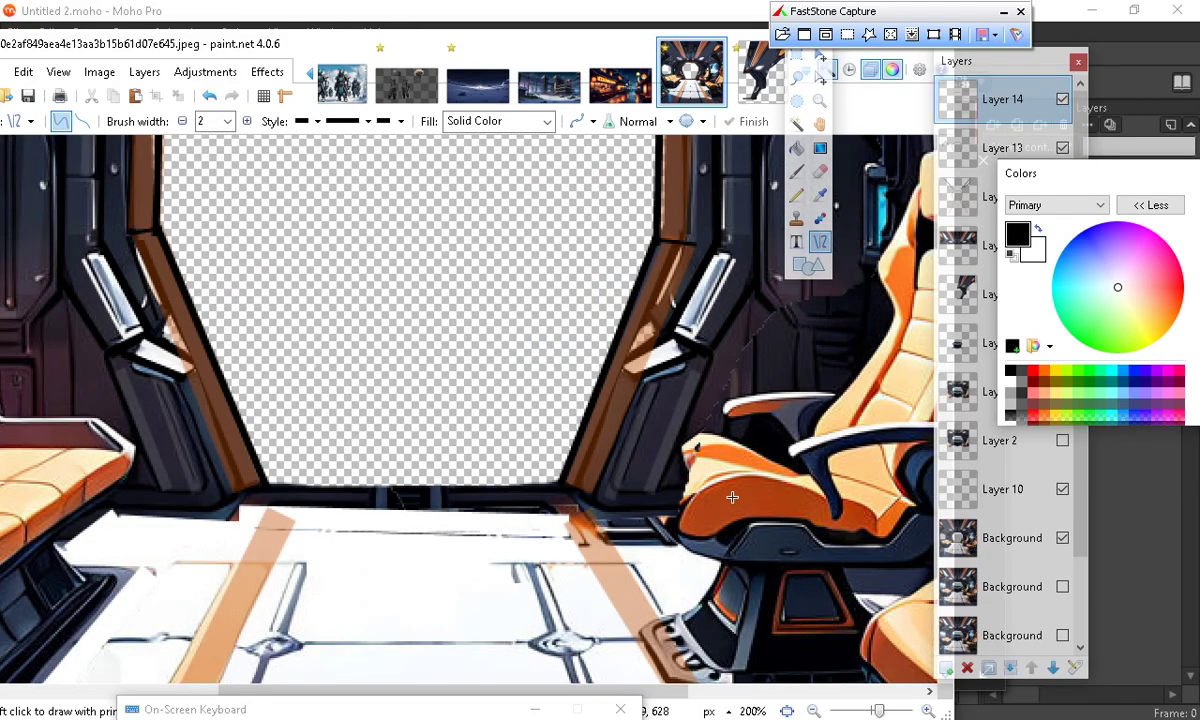
pyautogui.moveTo(576, 493); pyautogui.dragTo(675, 244)
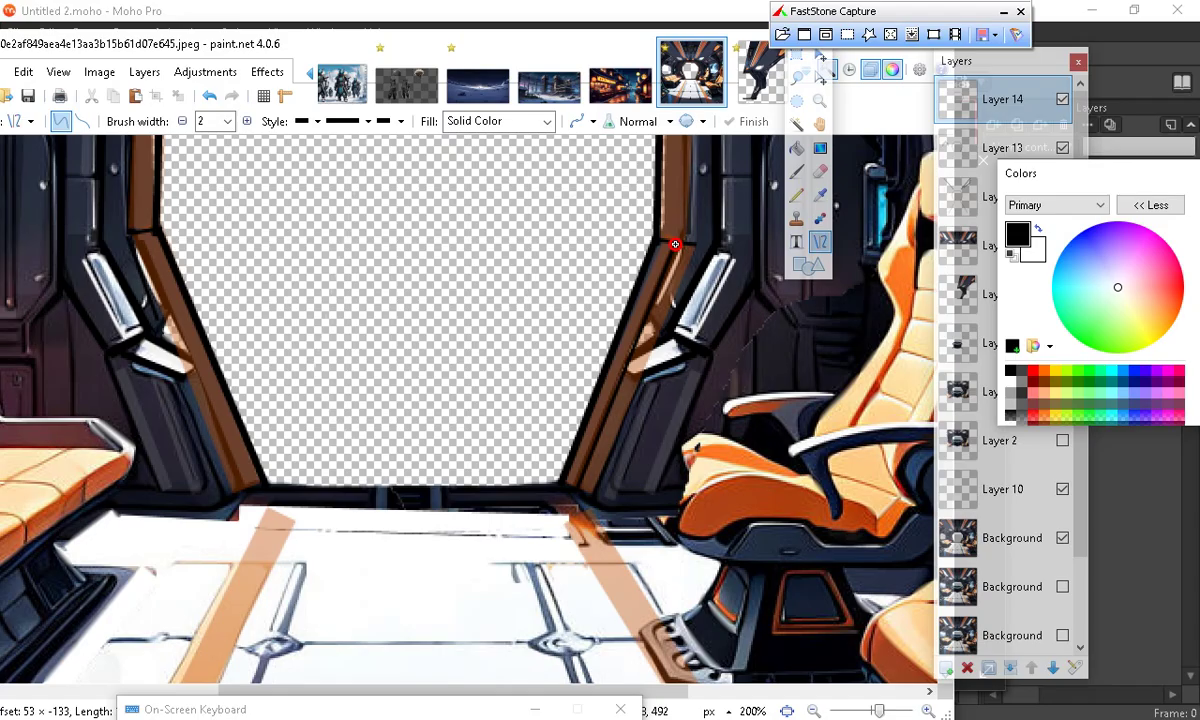
pyautogui.moveTo(675, 244); pyautogui.dragTo(671, 244)
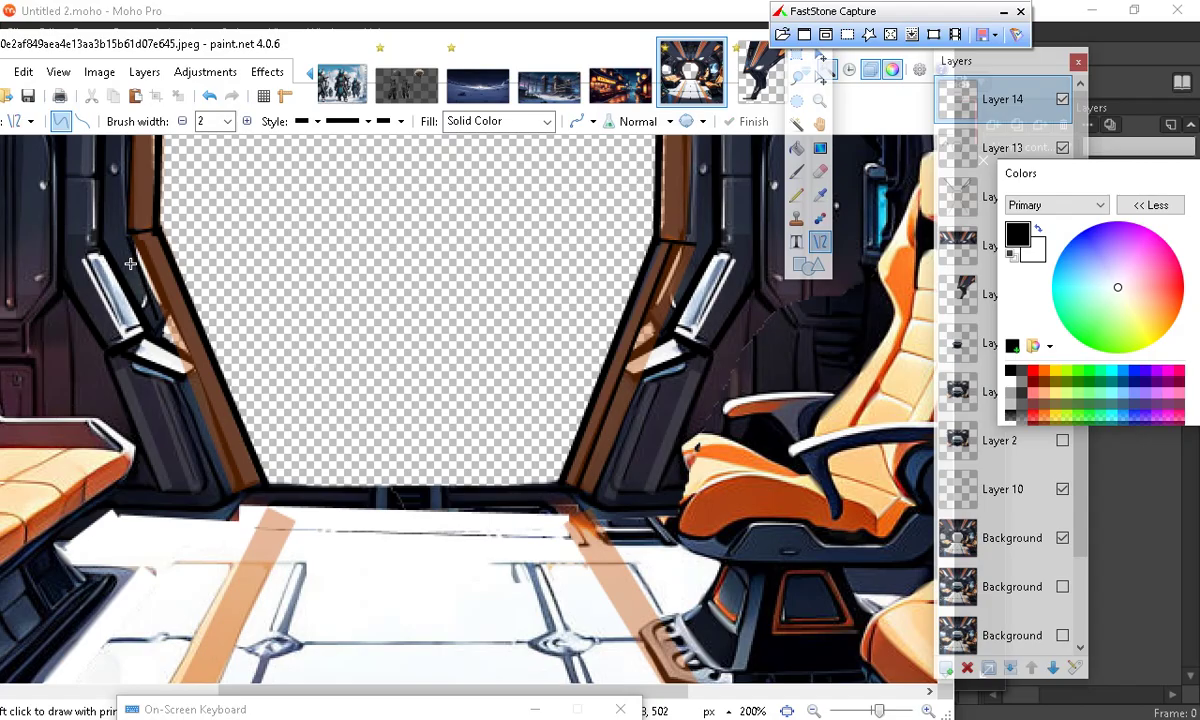
pyautogui.moveTo(131, 237)
pyautogui.mouseDown()
pyautogui.moveTo(311, 501)
pyautogui.moveTo(242, 488)
pyautogui.mouseUp()
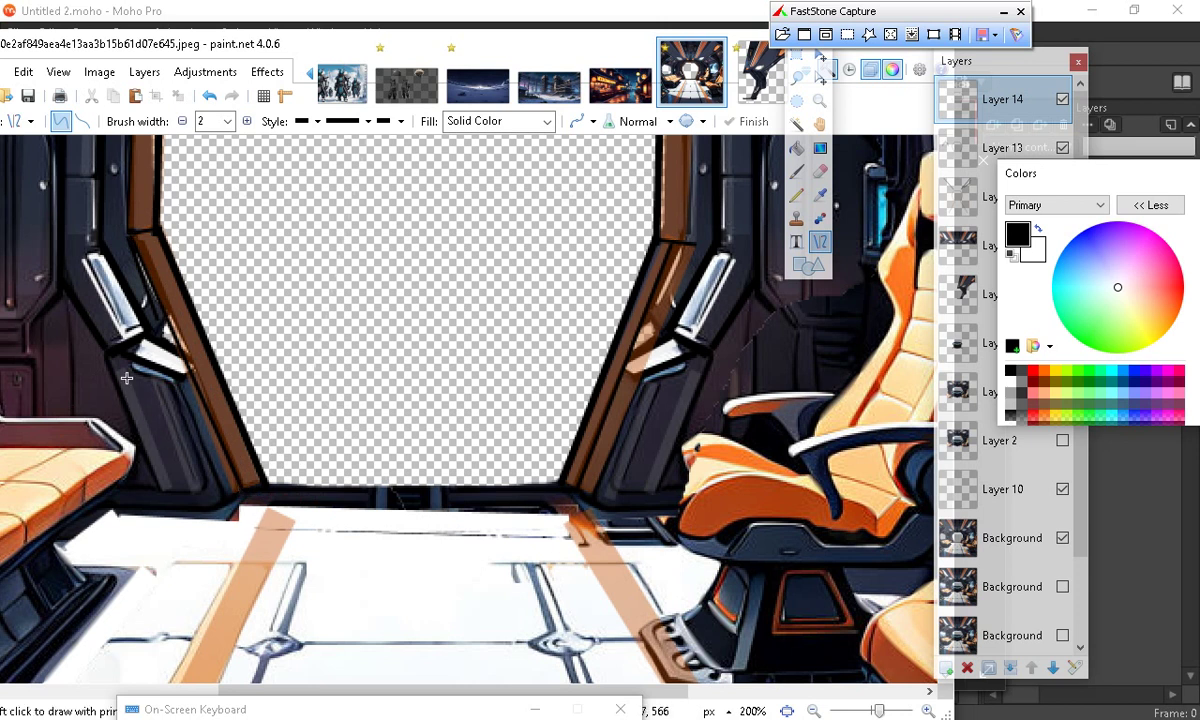
# Draw black lines along the lower left and lower right dark frame panels, the right one about 76 px long
pyautogui.moveTo(120, 359); pyautogui.dragTo(177, 494)
pyautogui.scroll(2, 158, 432)
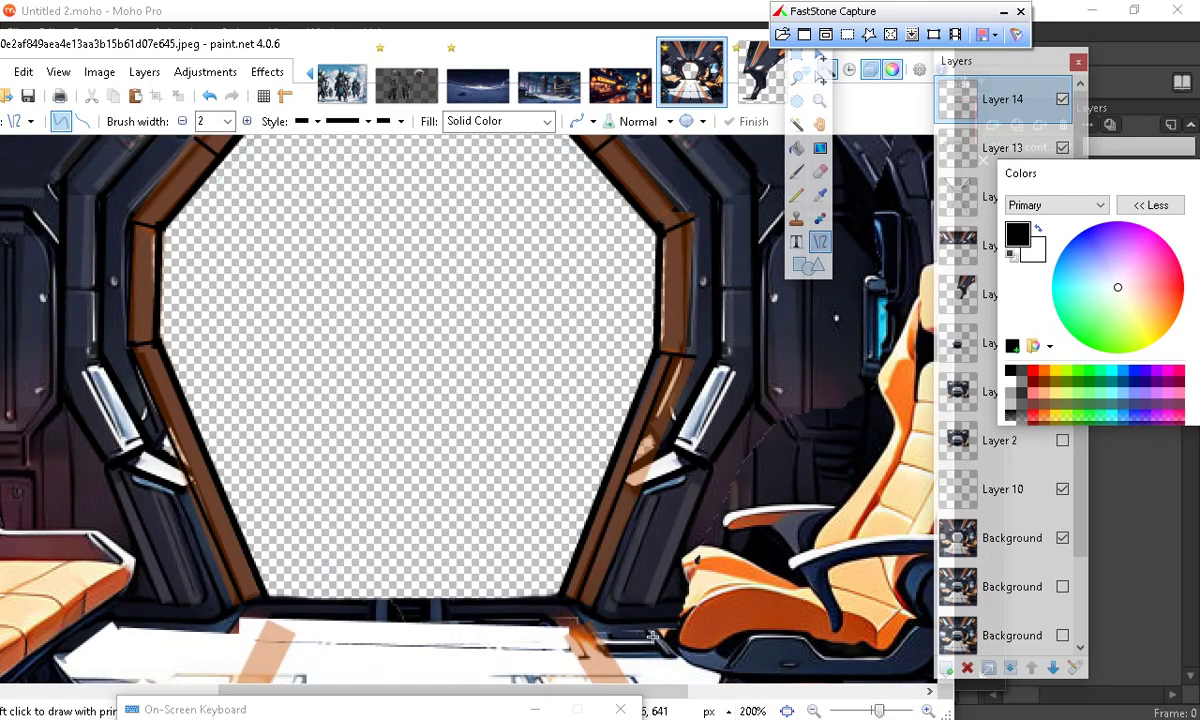
pyautogui.moveTo(644, 604); pyautogui.dragTo(691, 475)
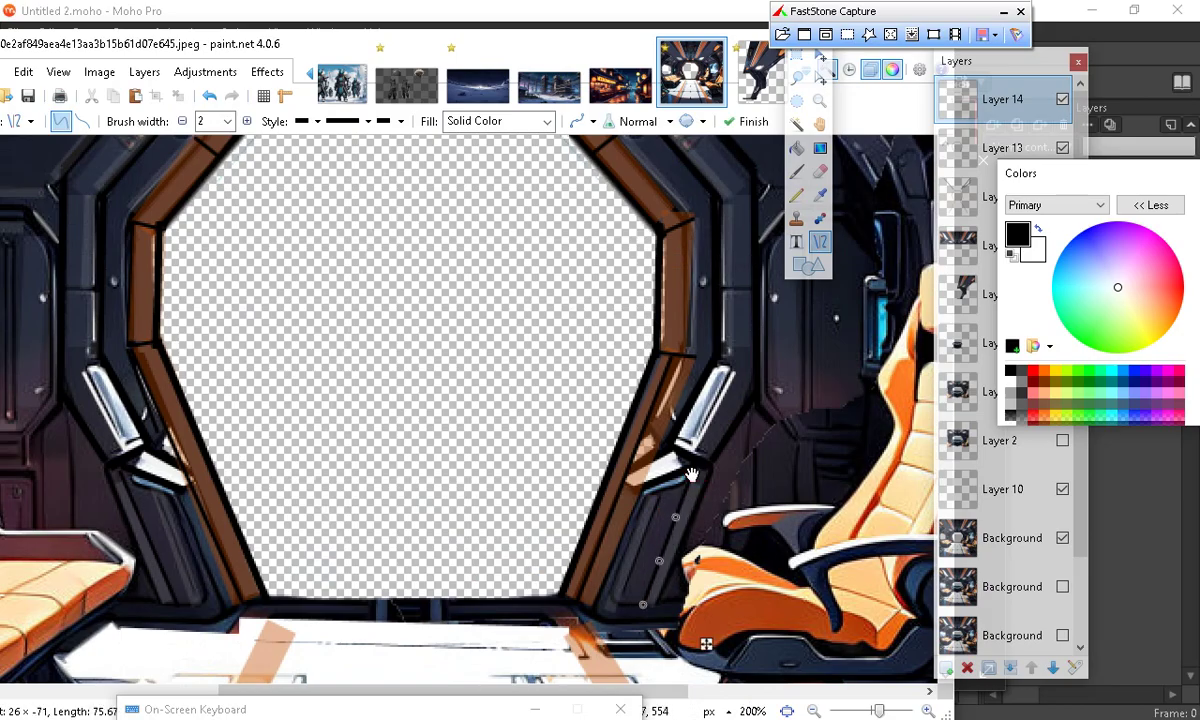
# Draw a horizontal black line 1 px wide and about 225 px long across the white floor just in front of the doorway
pyautogui.click(708, 429)
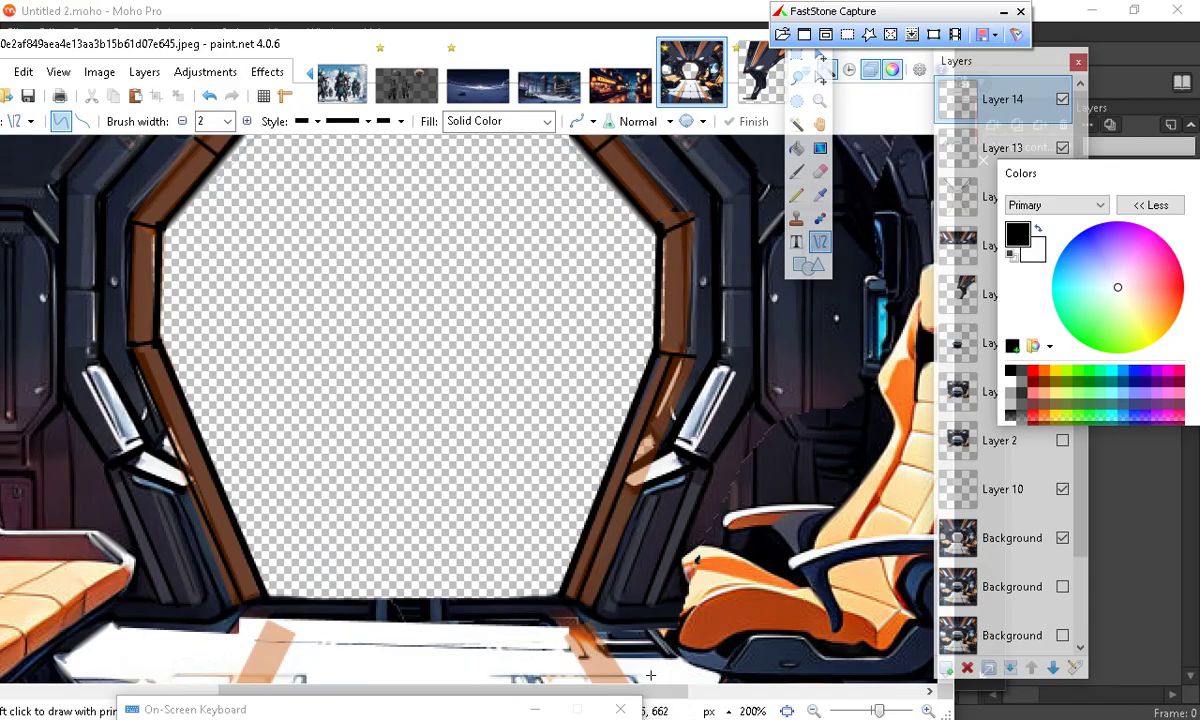
pyautogui.scroll(-3, 600, 580)
pyautogui.scroll(-6, 340, 607)
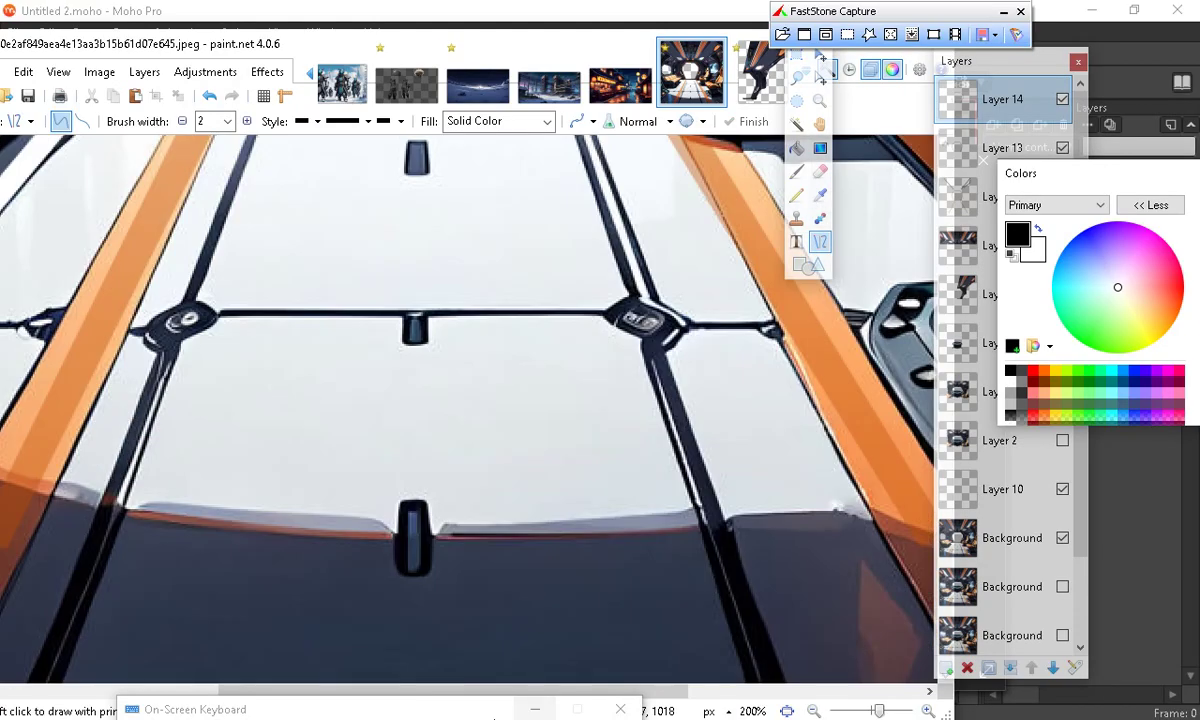
pyautogui.scroll(3, 343, 540)
pyautogui.scroll(2, 345, 480)
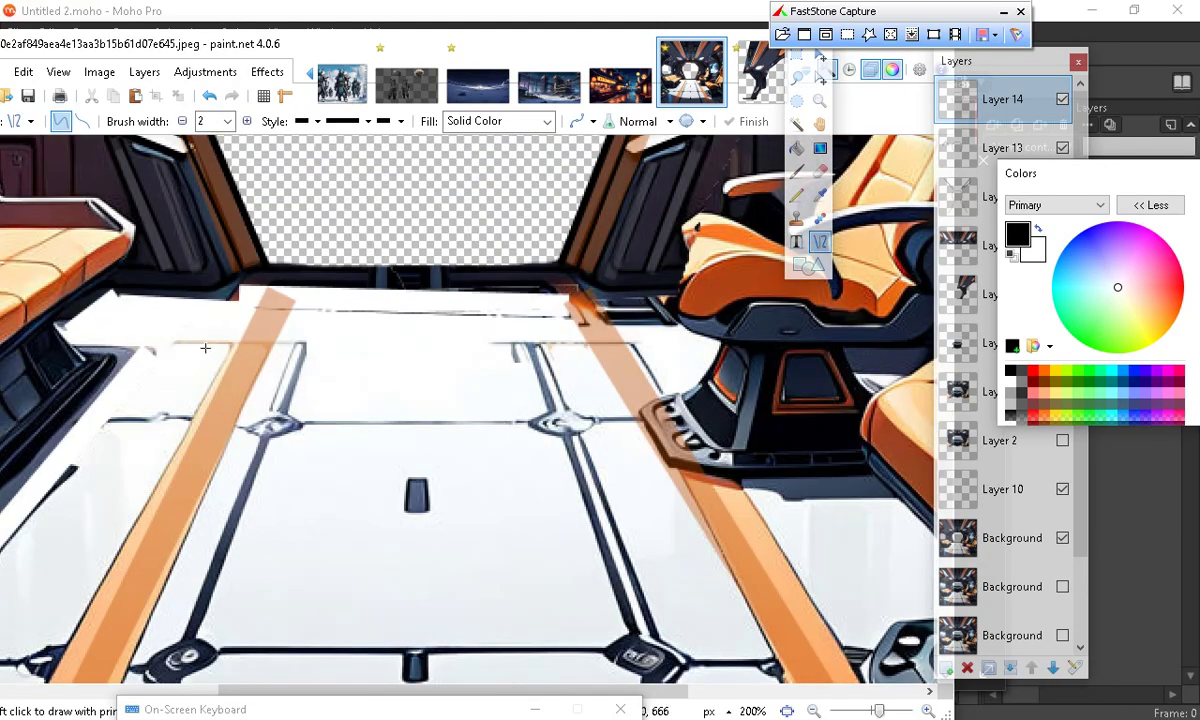
pyautogui.scroll(3, 327, 385)
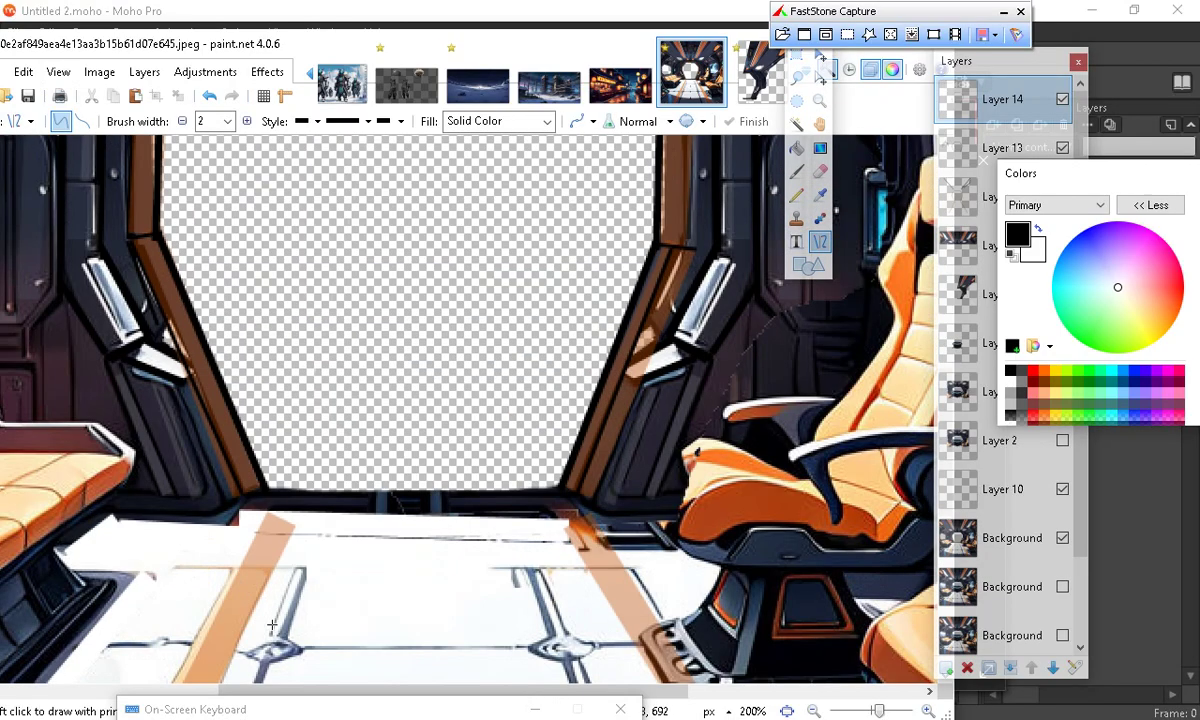
pyautogui.scroll(-2, 372, 600)
pyautogui.scroll(2, 372, 649)
pyautogui.moveTo(173, 566); pyautogui.dragTo(632, 570)
pyautogui.click(182, 121)
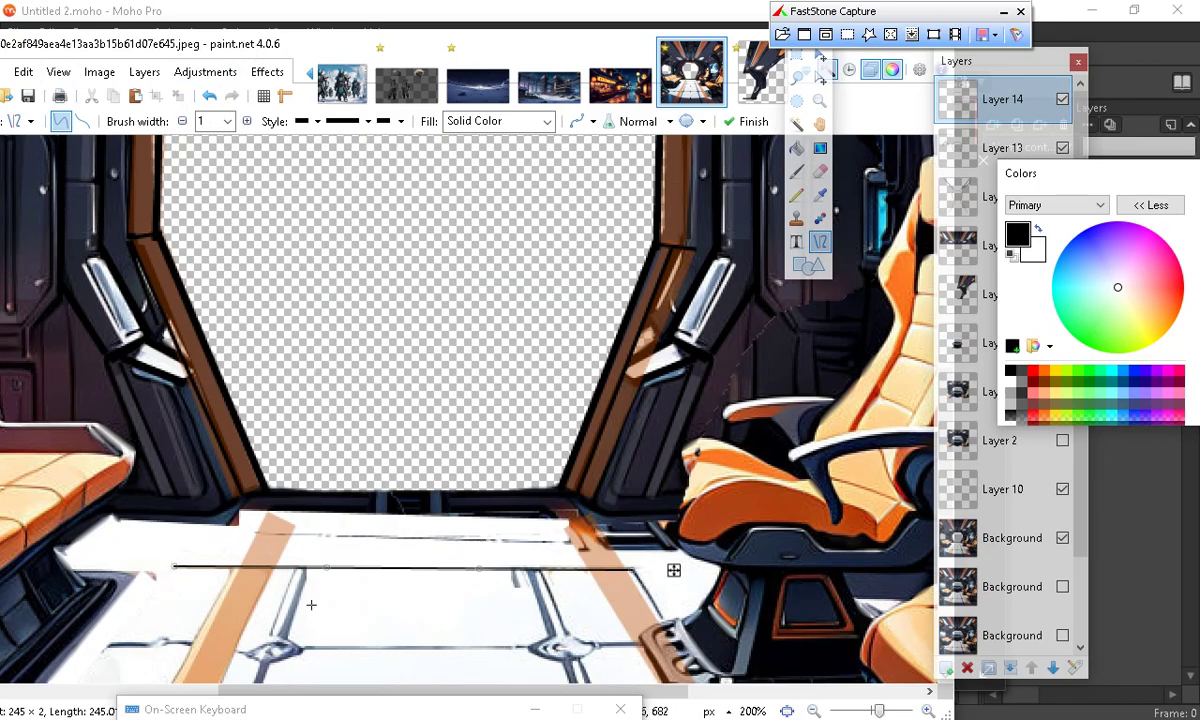
pyautogui.moveTo(174, 567); pyautogui.dragTo(210, 569)
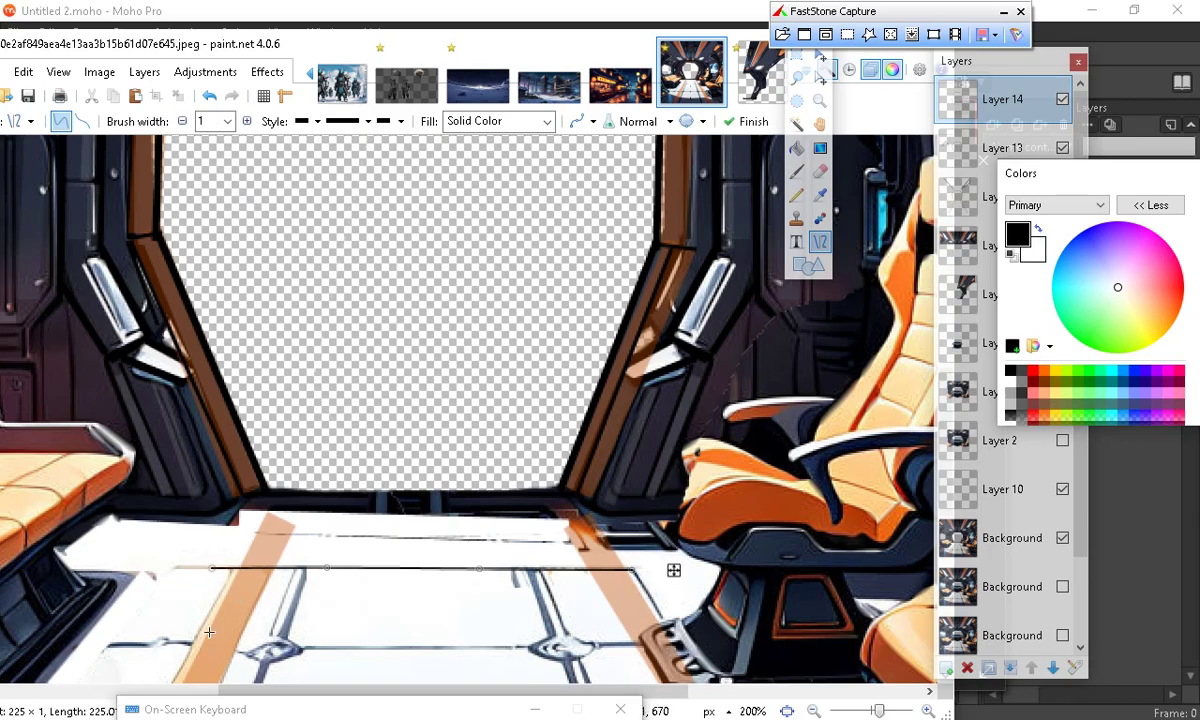
pyautogui.press('Return')
# Outline the full inner edges of the right and left orange floor stripes with 1 px black lines
pyautogui.scroll(-5, 249, 577)
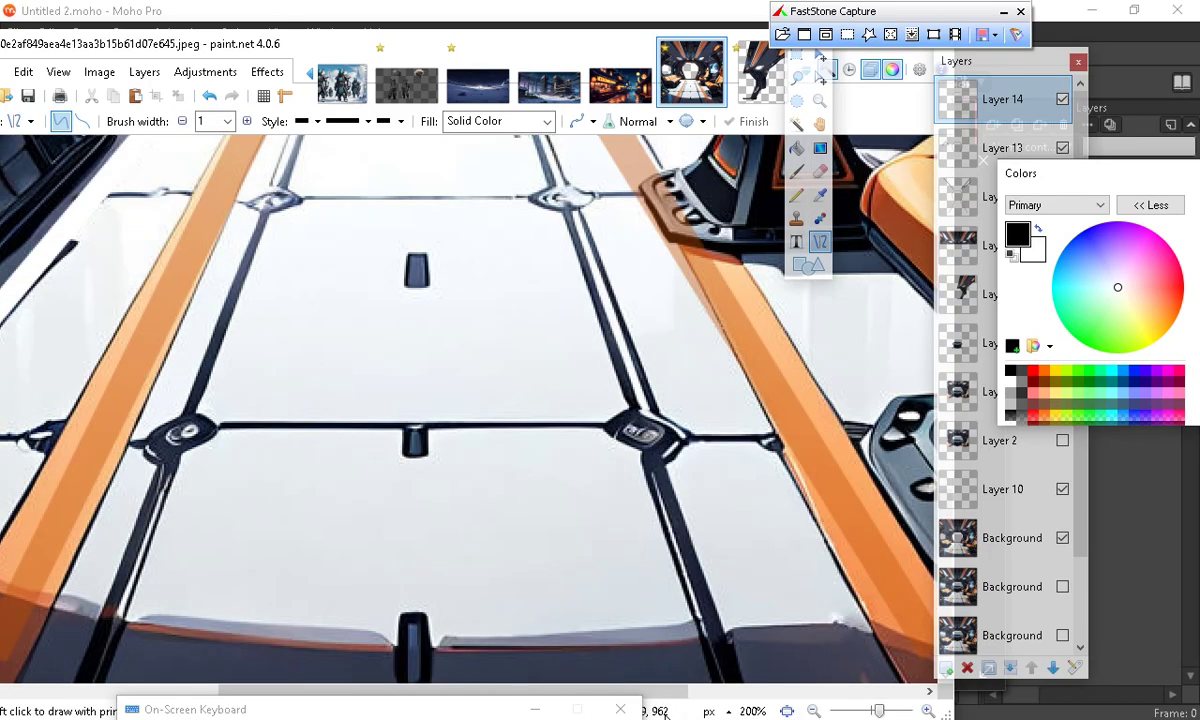
pyautogui.click(814, 711)
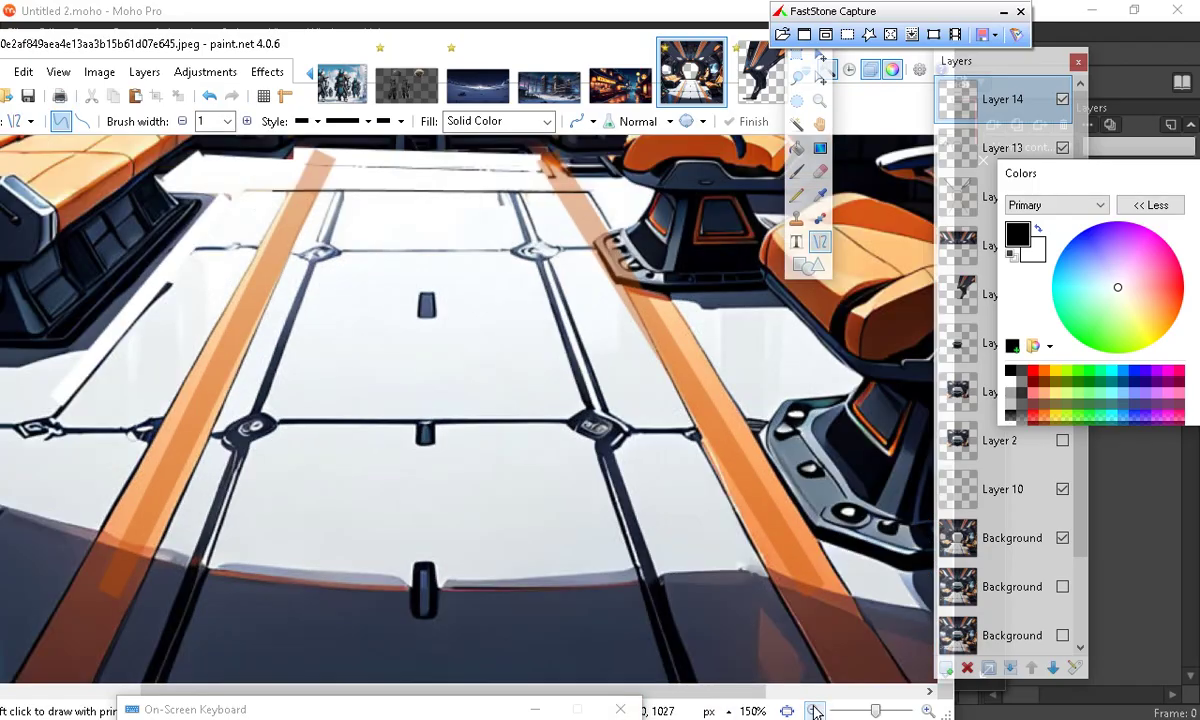
pyautogui.click(814, 711)
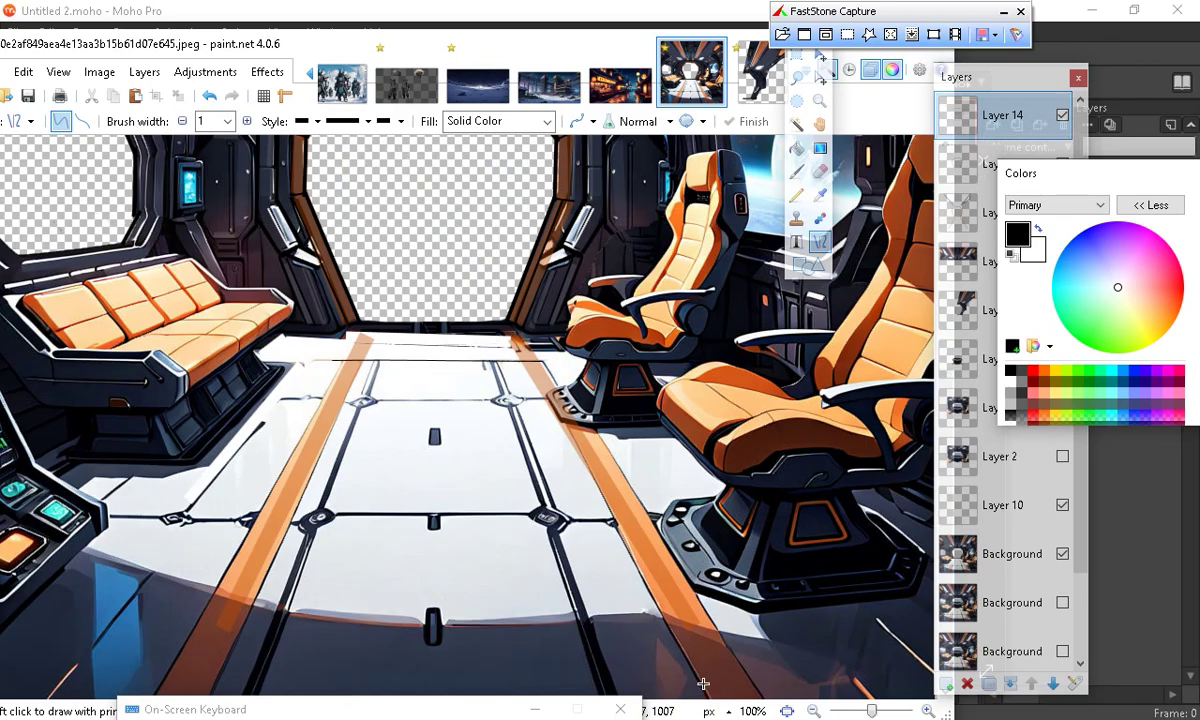
pyautogui.moveTo(710, 697)
pyautogui.mouseDown()
pyautogui.moveTo(665, 669)
pyautogui.moveTo(455, 399)
pyautogui.moveTo(490, 370)
pyautogui.moveTo(506, 326)
pyautogui.moveTo(514, 337)
pyautogui.mouseUp()
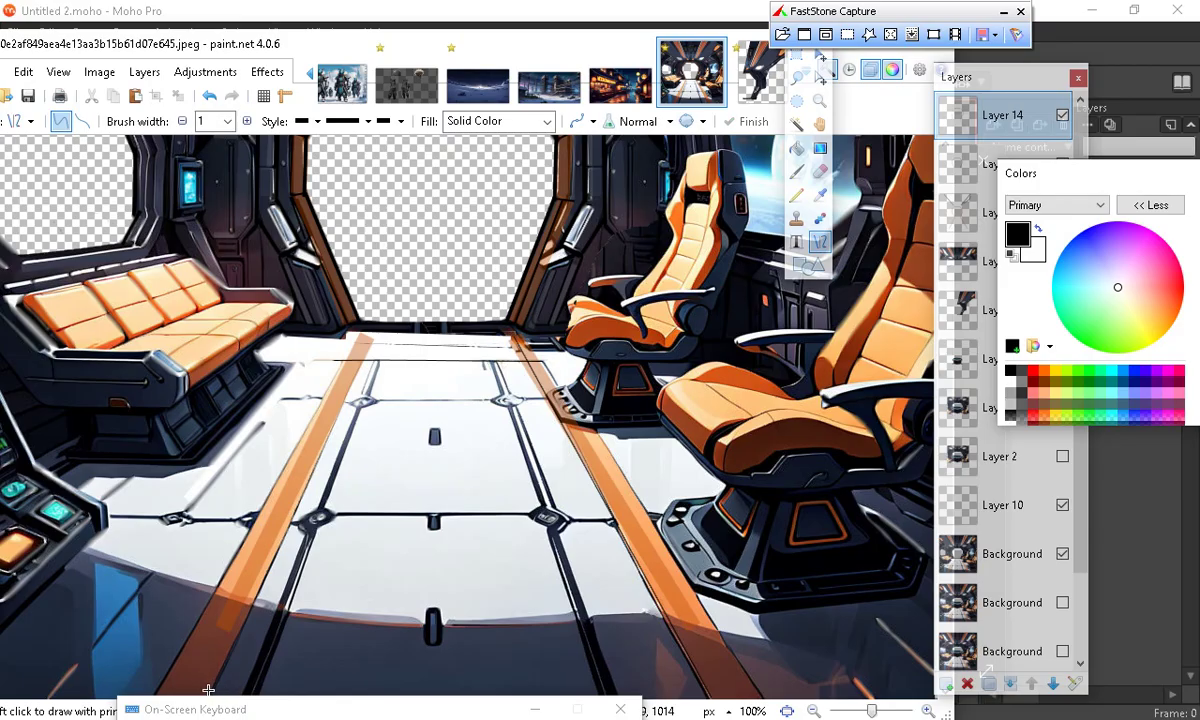
pyautogui.moveTo(206, 693); pyautogui.dragTo(378, 330)
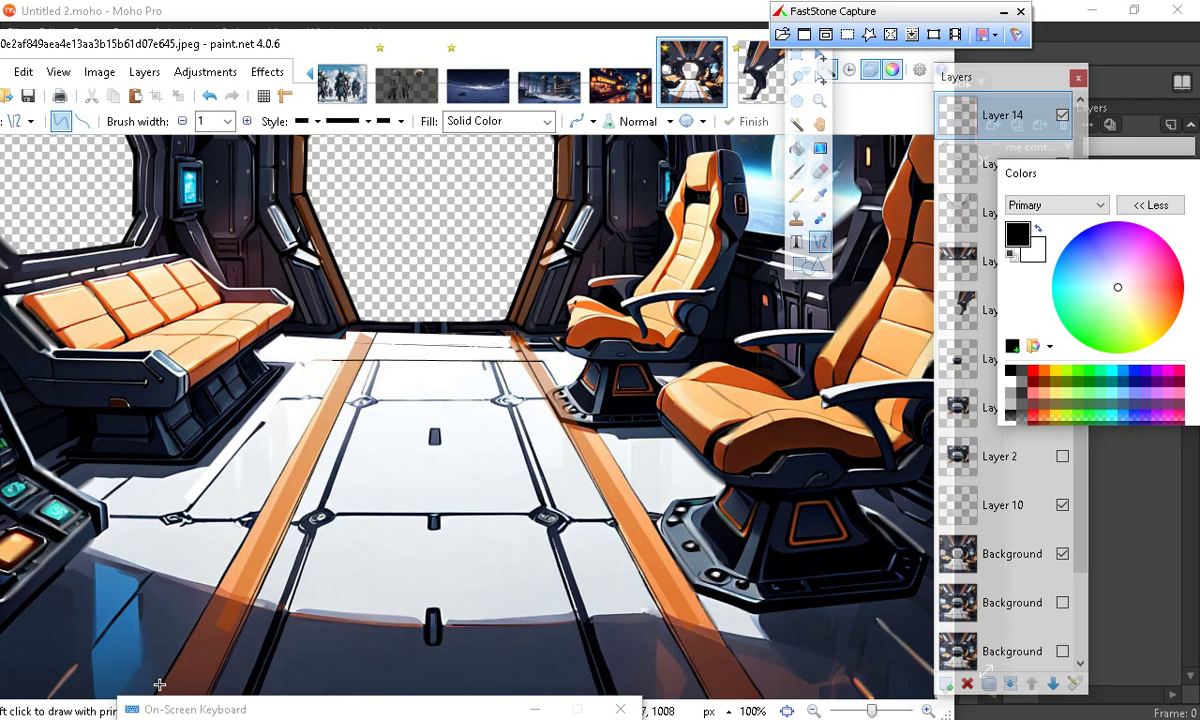
# Outline the full outer edges of the left and right orange floor stripes with 1 px black lines
pyautogui.moveTo(159, 686)
pyautogui.mouseDown()
pyautogui.moveTo(420, 630)
pyautogui.moveTo(370, 500)
pyautogui.moveTo(364, 348)
pyautogui.moveTo(348, 327)
pyautogui.moveTo(362, 326)
pyautogui.mouseUp()
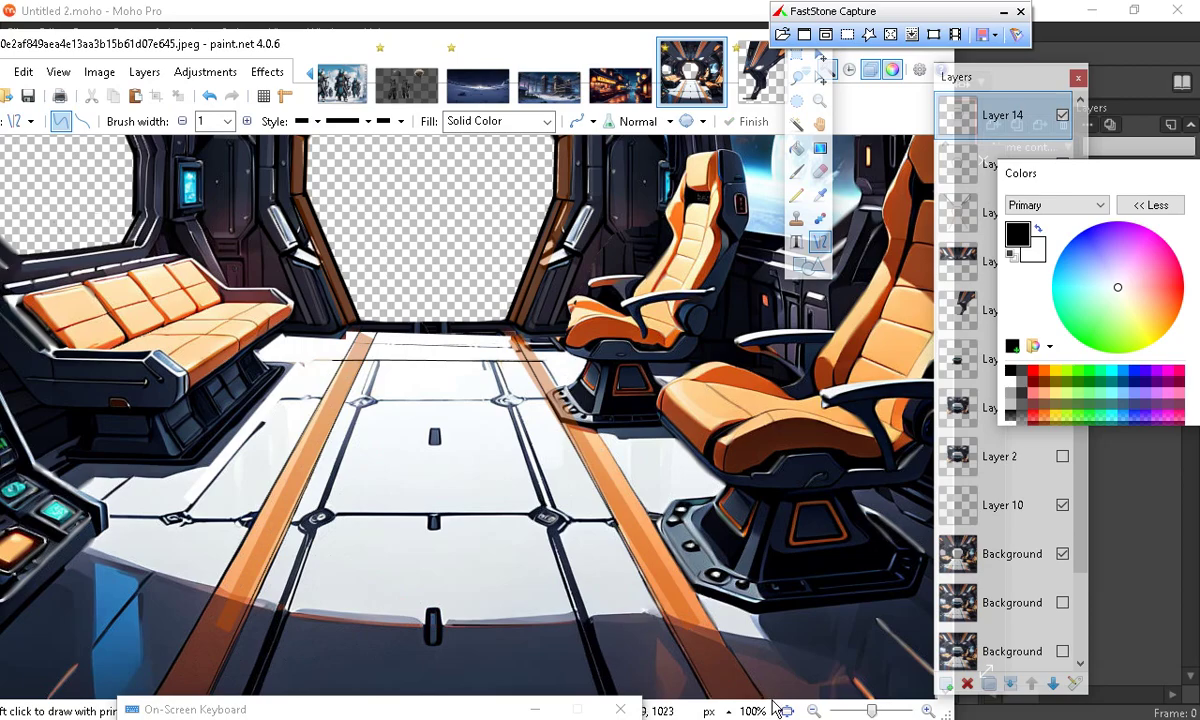
pyautogui.moveTo(761, 695); pyautogui.dragTo(528, 326)
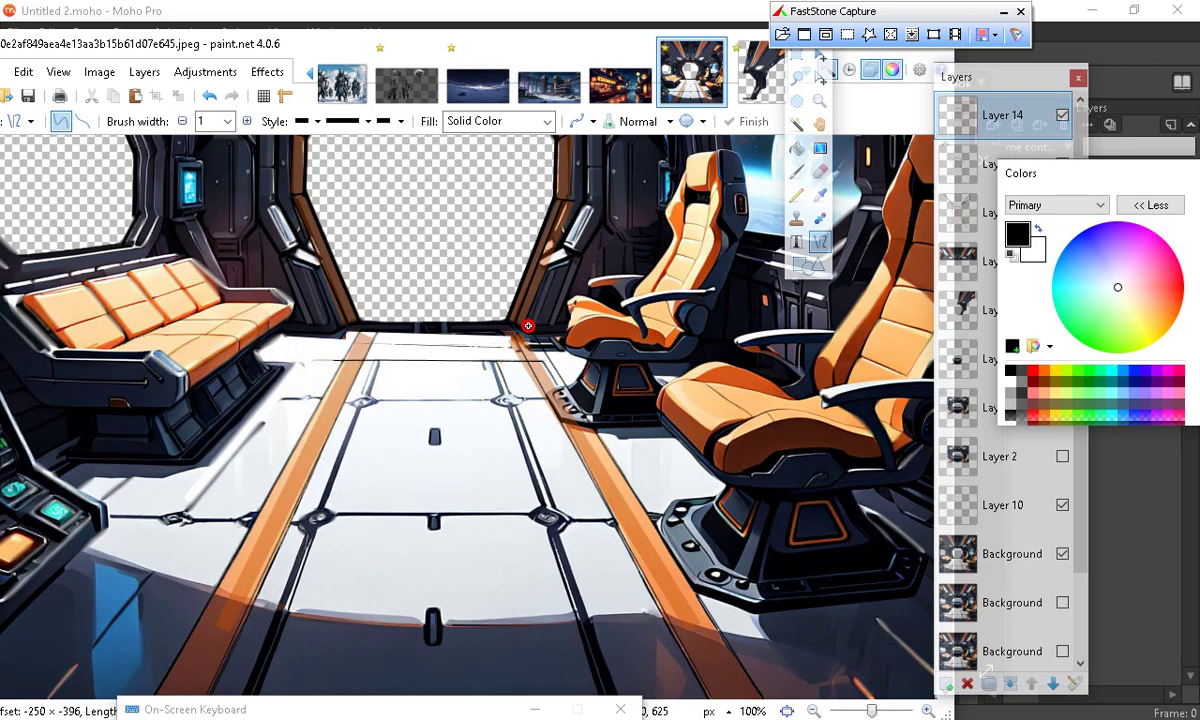
pyautogui.moveTo(528, 326); pyautogui.dragTo(530, 327)
pyautogui.click(413, 468)
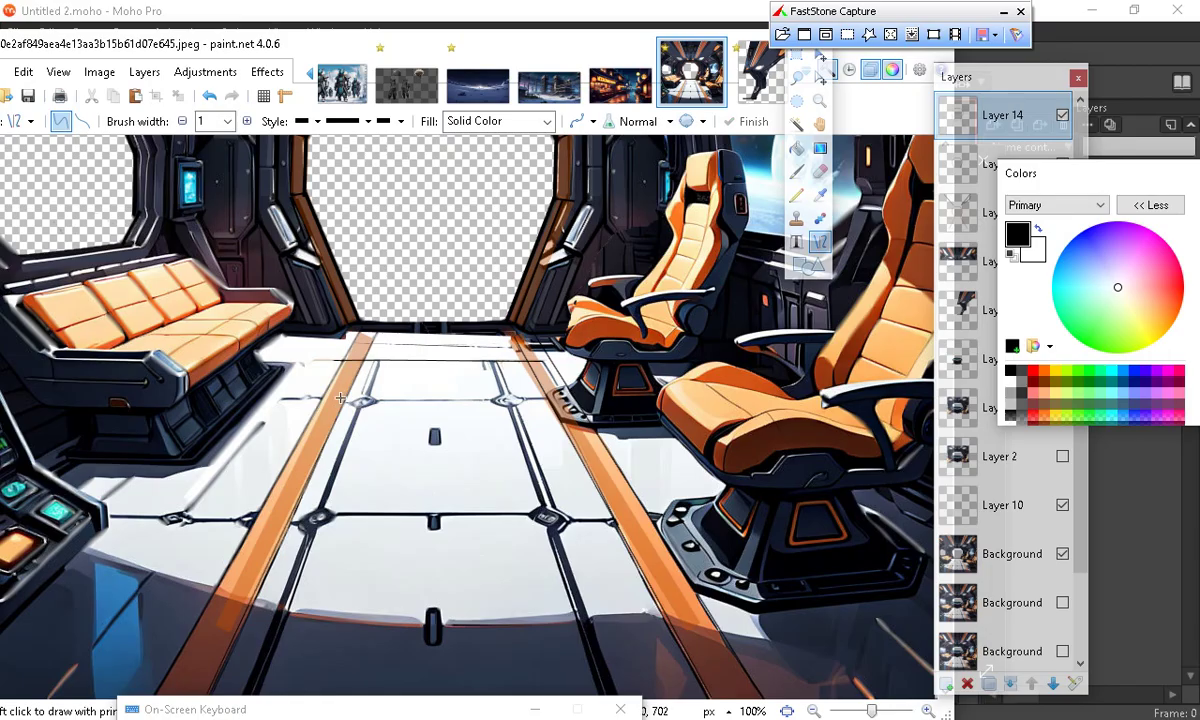
# Trace the far horizontal floor seam between the orange stripes in black, and try a 2 px line along the nearer seam before undoing it
pyautogui.moveTo(345, 400)
pyautogui.mouseDown()
pyautogui.moveTo(488, 428)
pyautogui.moveTo(544, 415)
pyautogui.moveTo(542, 400)
pyautogui.mouseUp()
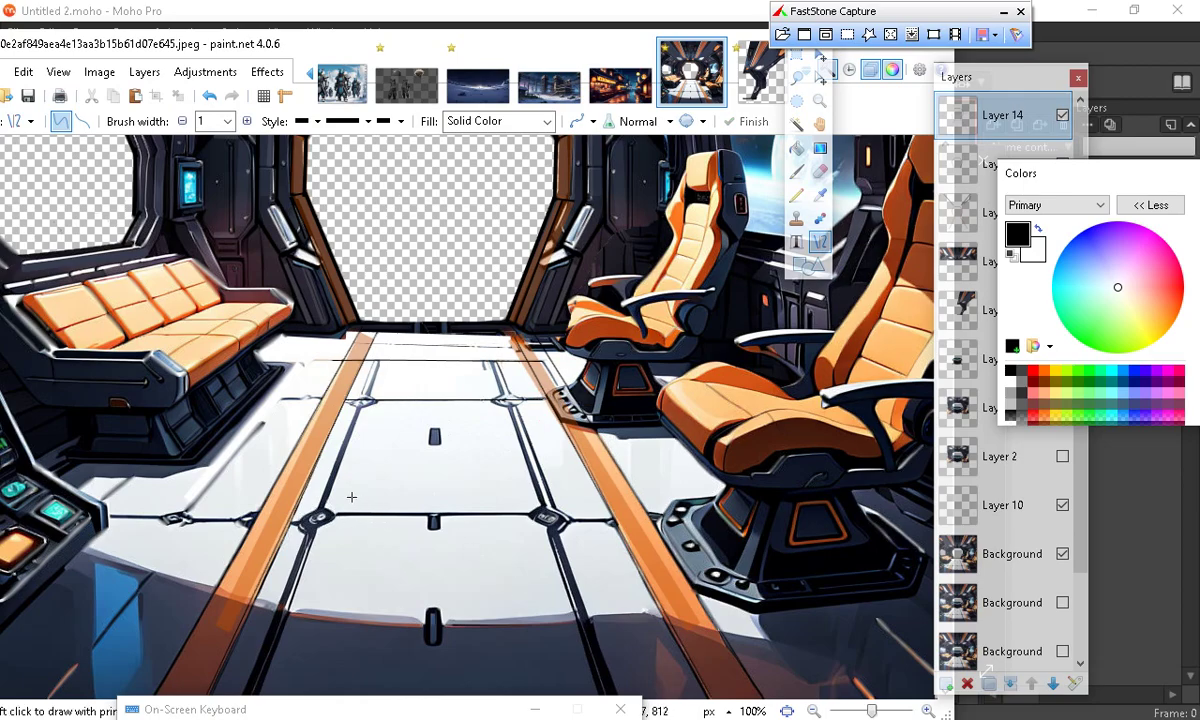
pyautogui.click(247, 121)
pyautogui.moveTo(613, 523)
pyautogui.mouseDown()
pyautogui.moveTo(305, 532)
pyautogui.moveTo(281, 522)
pyautogui.moveTo(296, 521)
pyautogui.mouseUp()
pyautogui.click(209, 95)
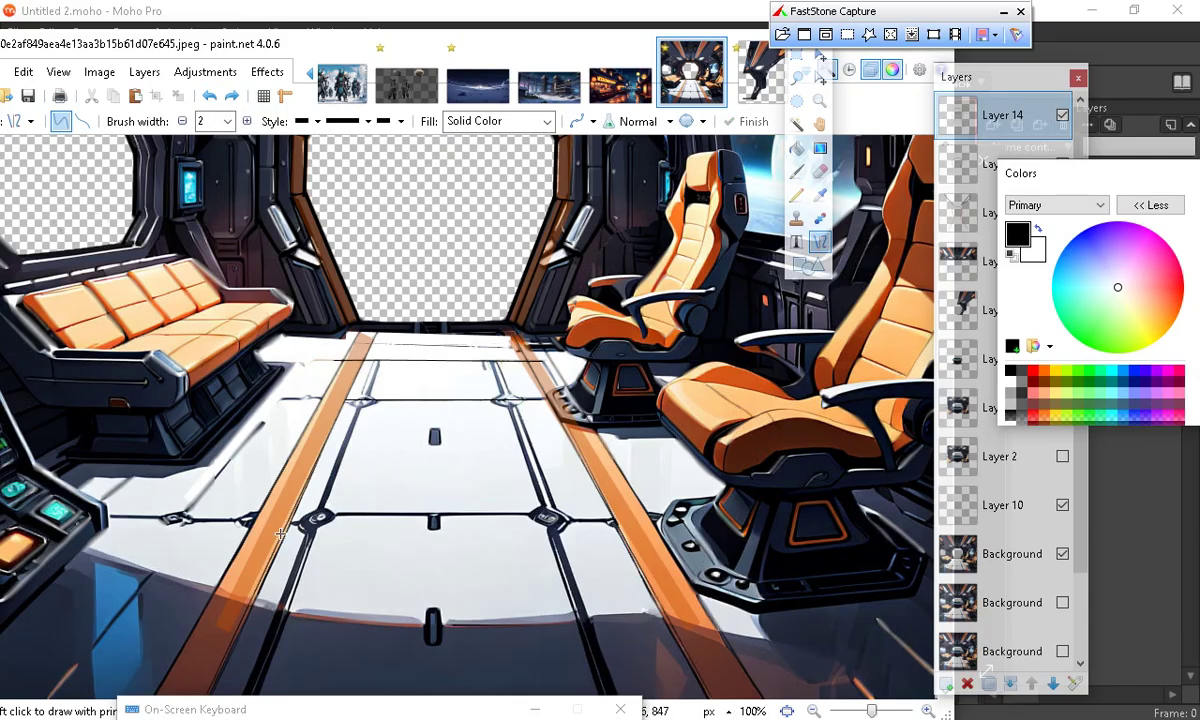
# Thicken the lower inner edges of the left and right orange floor stripes with 2 px black lines
pyautogui.moveTo(216, 677)
pyautogui.mouseDown()
pyautogui.moveTo(276, 576)
pyautogui.moveTo(321, 651)
pyautogui.moveTo(279, 549)
pyautogui.moveTo(291, 520)
pyautogui.mouseUp()
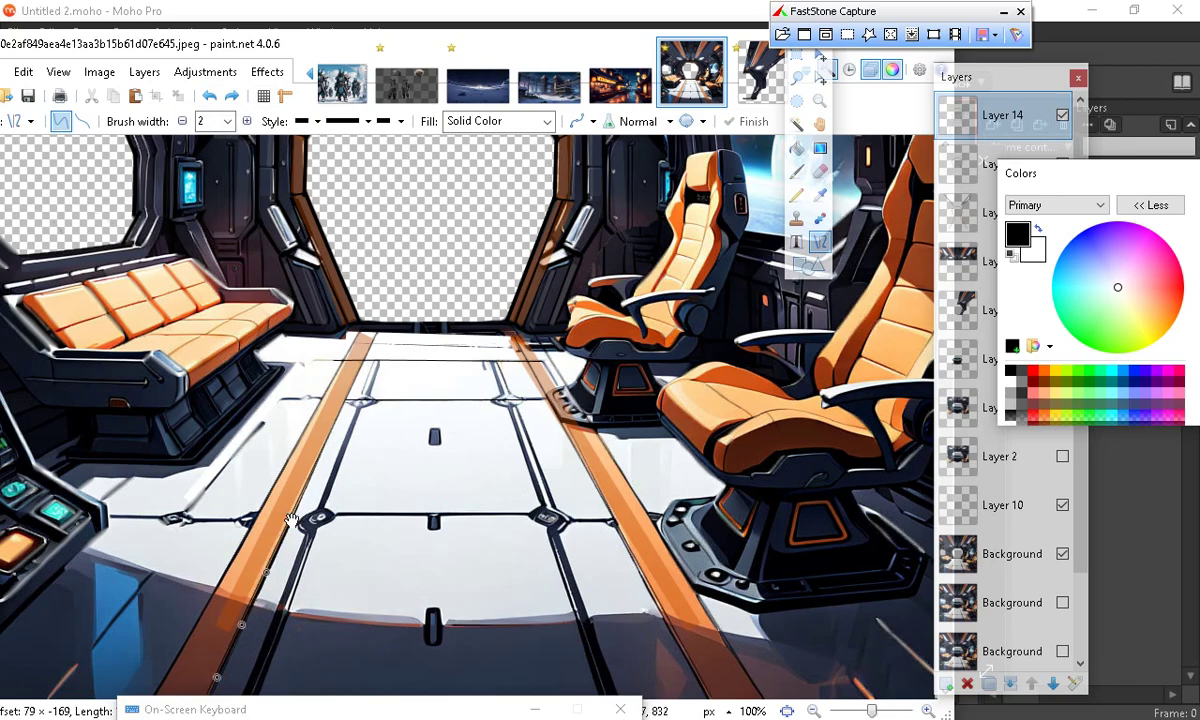
pyautogui.press('Return')
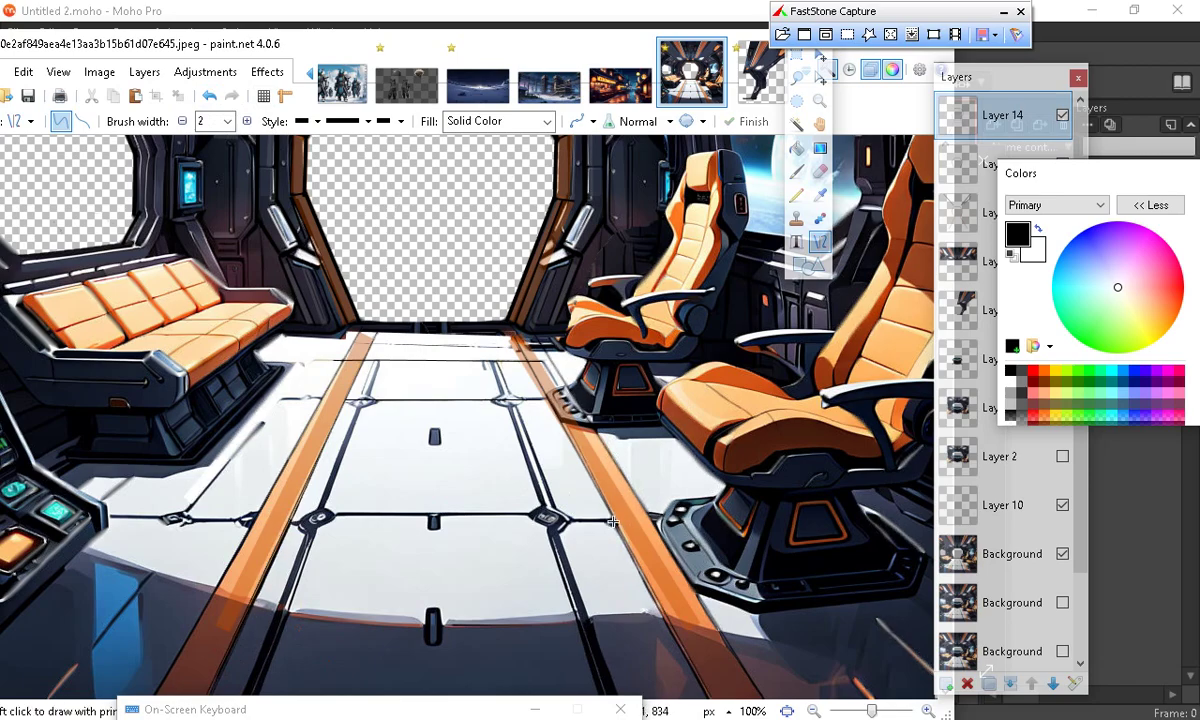
pyautogui.moveTo(608, 519)
pyautogui.mouseDown()
pyautogui.moveTo(652, 627)
pyautogui.moveTo(707, 645)
pyautogui.moveTo(685, 654)
pyautogui.mouseUp()
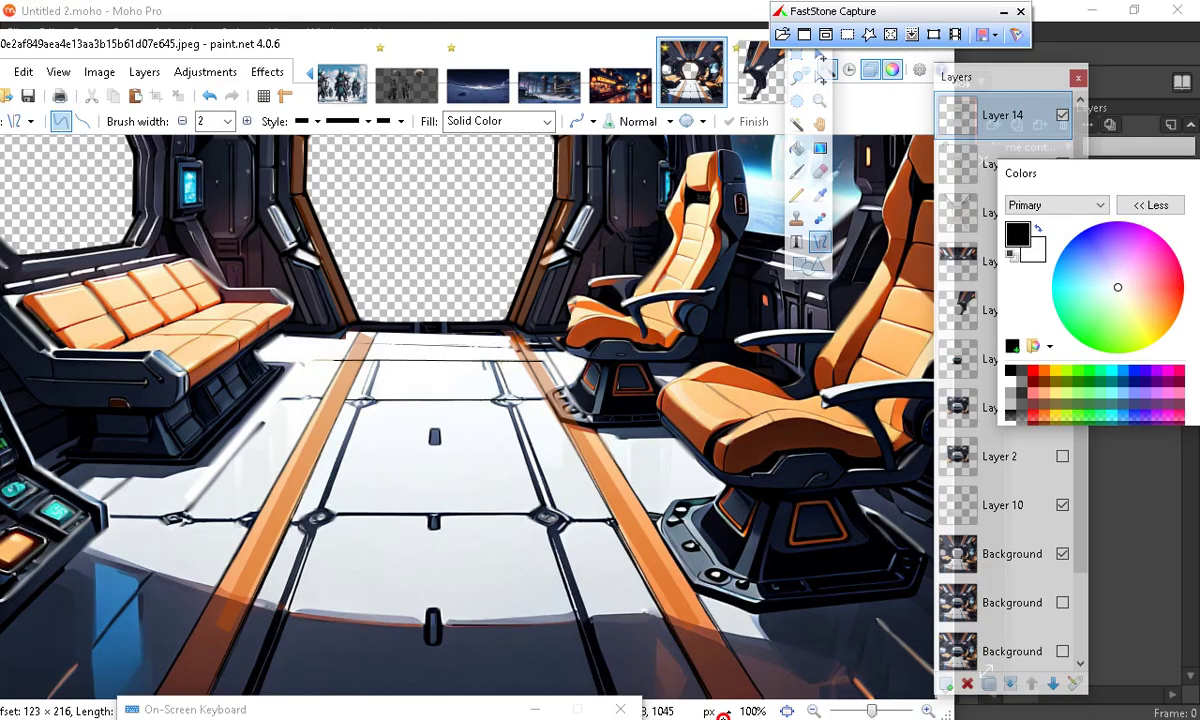
pyautogui.click(520, 538)
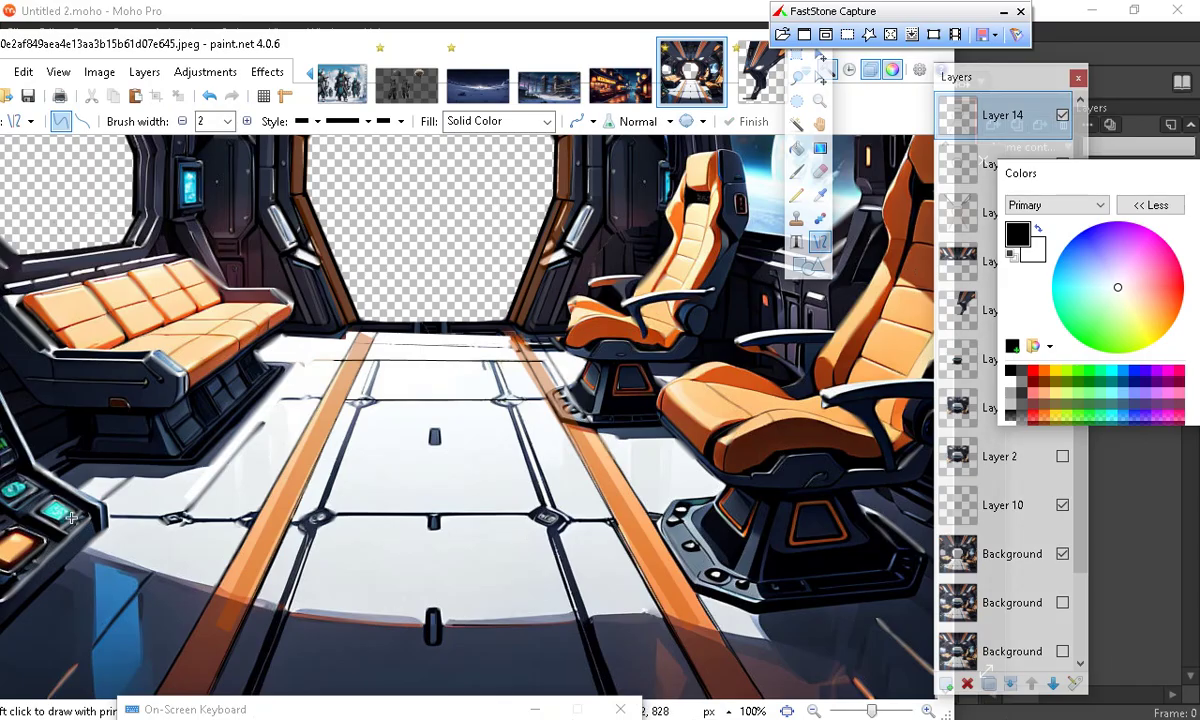
# Draw a diagonal black line about 268 px long below the left control console and set its width to 6 px
pyautogui.click(249, 121)
pyautogui.click(249, 121)
pyautogui.moveTo(287, 714); pyautogui.dragTo(580, 689)
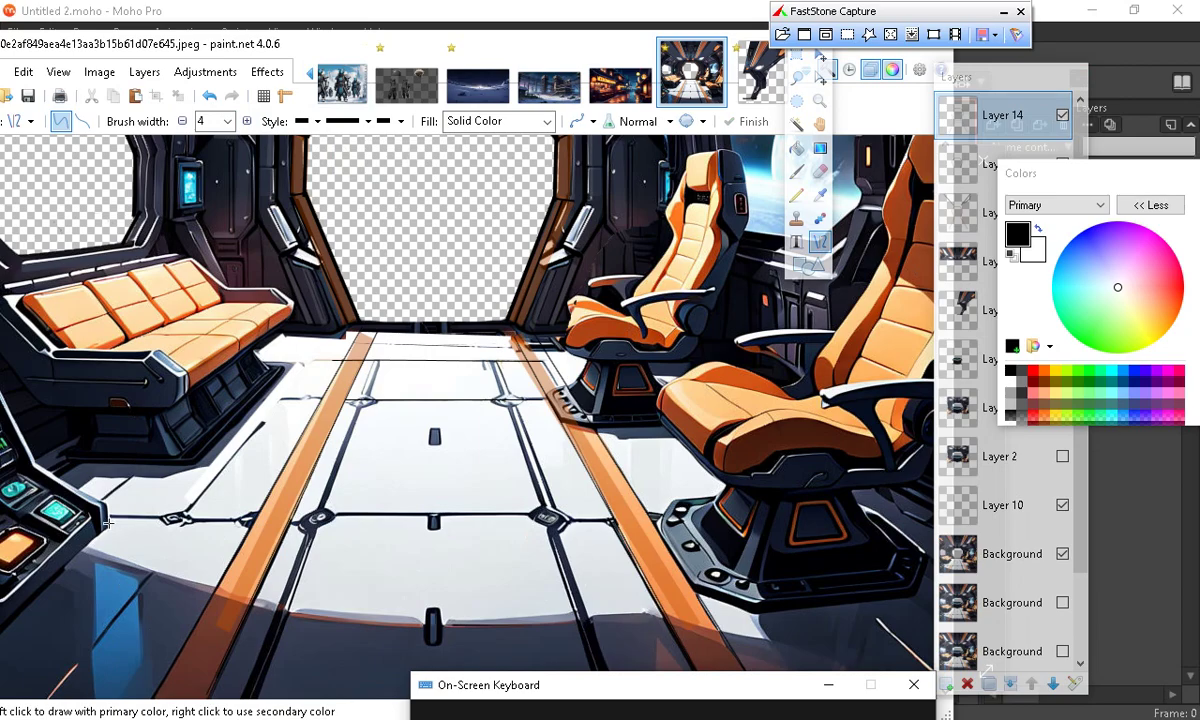
pyautogui.moveTo(100, 495)
pyautogui.mouseDown()
pyautogui.moveTo(43, 519)
pyautogui.moveTo(38, 600)
pyautogui.moveTo(46, 580)
pyautogui.moveTo(0, 585)
pyautogui.mouseUp()
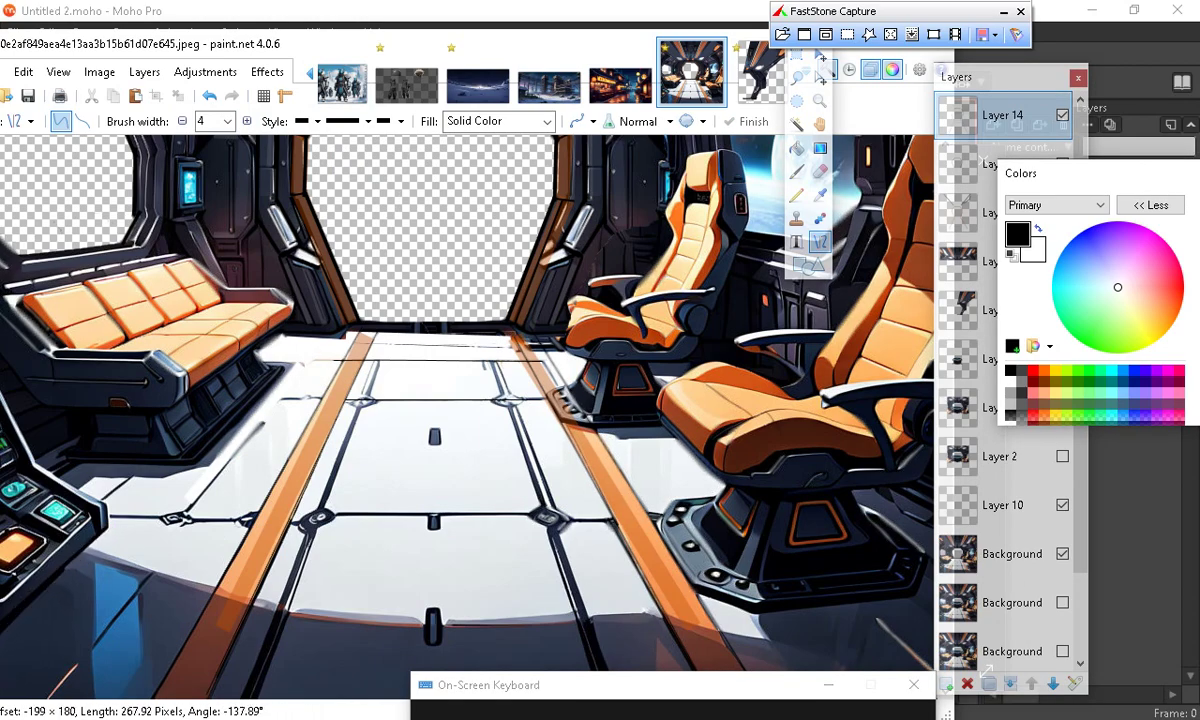
pyautogui.click(247, 121)
pyautogui.click(247, 121)
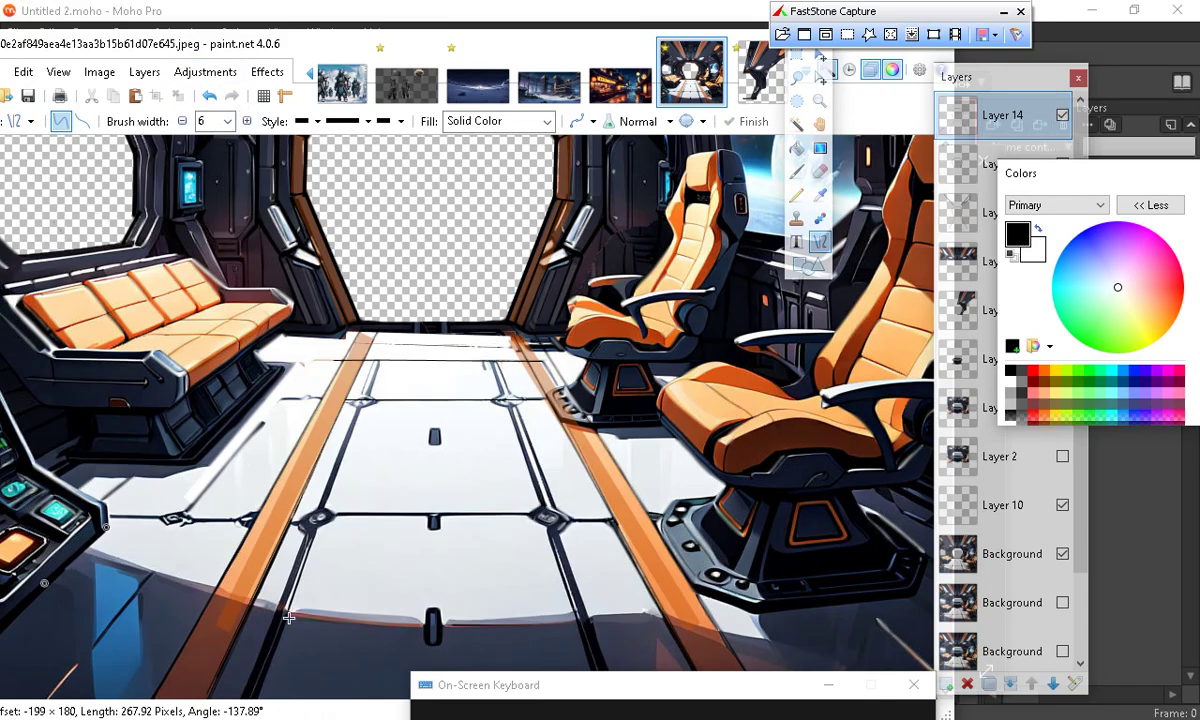
# Draw a 6 px black line along the lower left diagonal orange trim of the doorway
pyautogui.scroll(5, 213, 463)
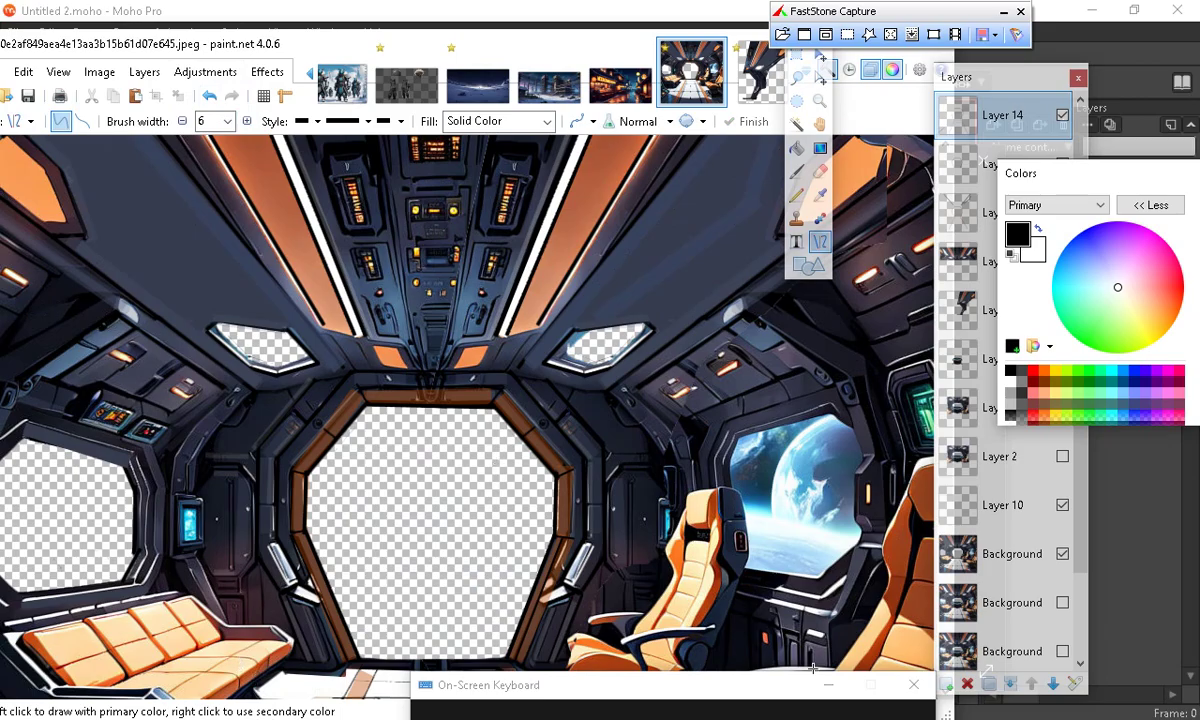
pyautogui.moveTo(700, 686); pyautogui.dragTo(345, 692)
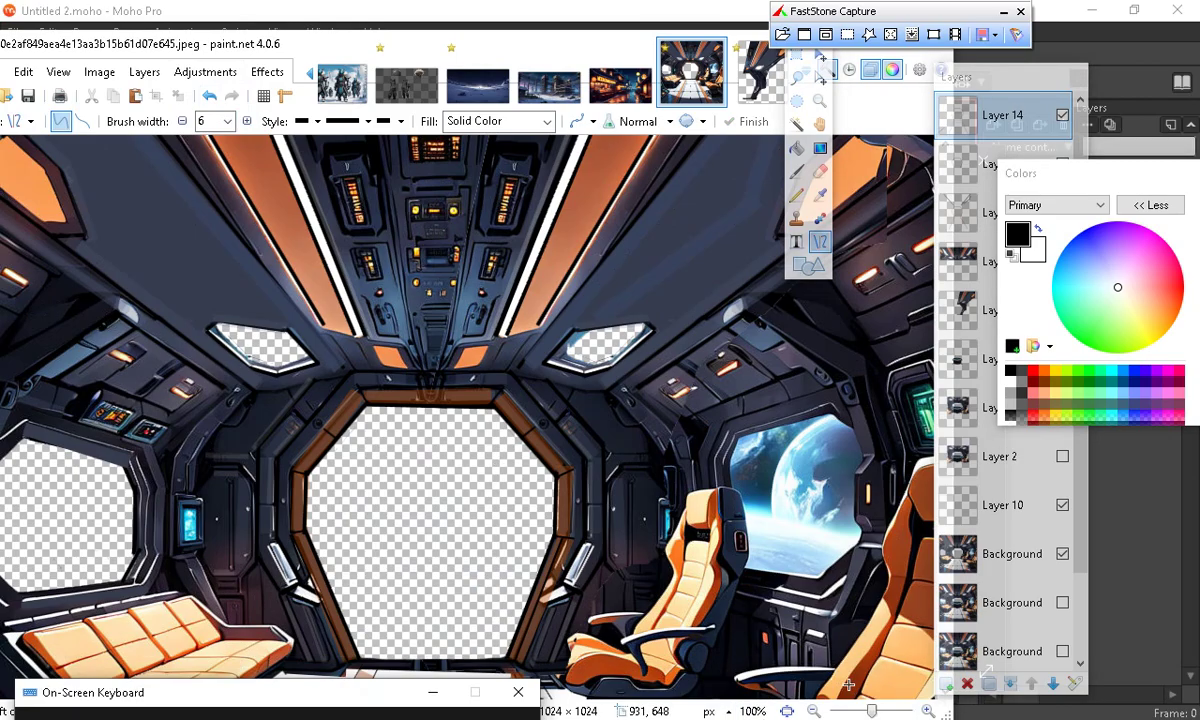
pyautogui.click(928, 711)
pyautogui.scroll(-3, 763, 562)
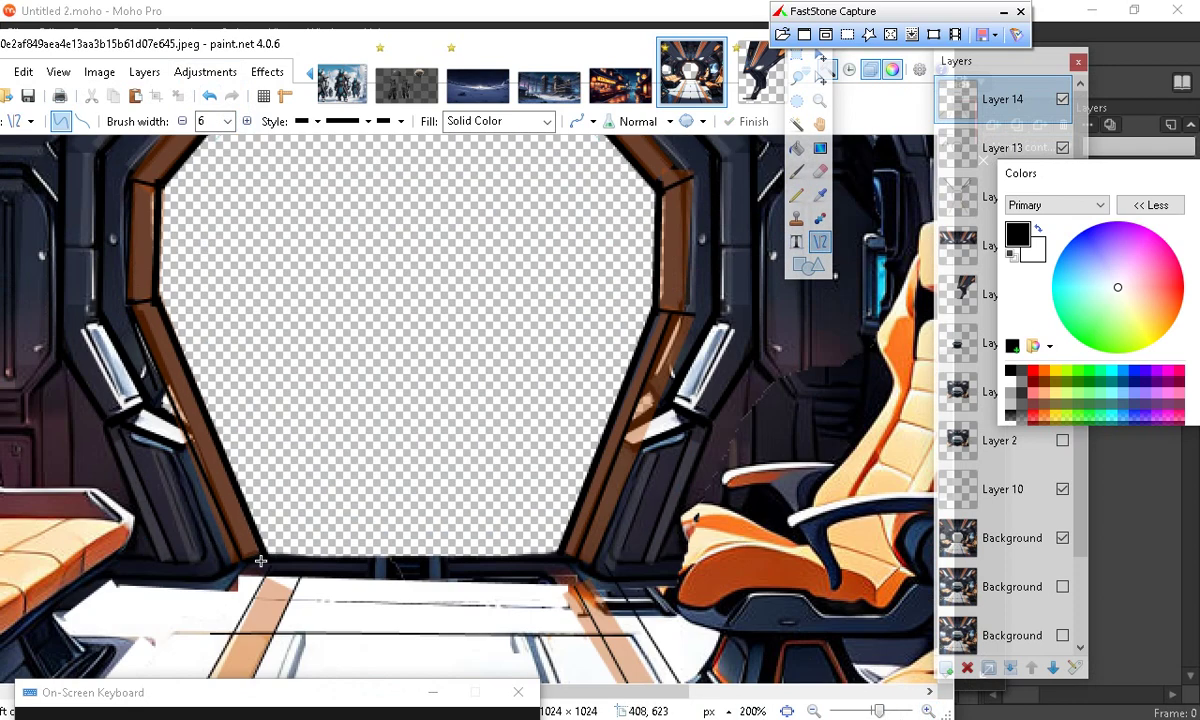
pyautogui.moveTo(243, 557)
pyautogui.mouseDown()
pyautogui.moveTo(121, 330)
pyautogui.moveTo(135, 323)
pyautogui.moveTo(117, 311)
pyautogui.mouseUp()
pyautogui.click(75, 357)
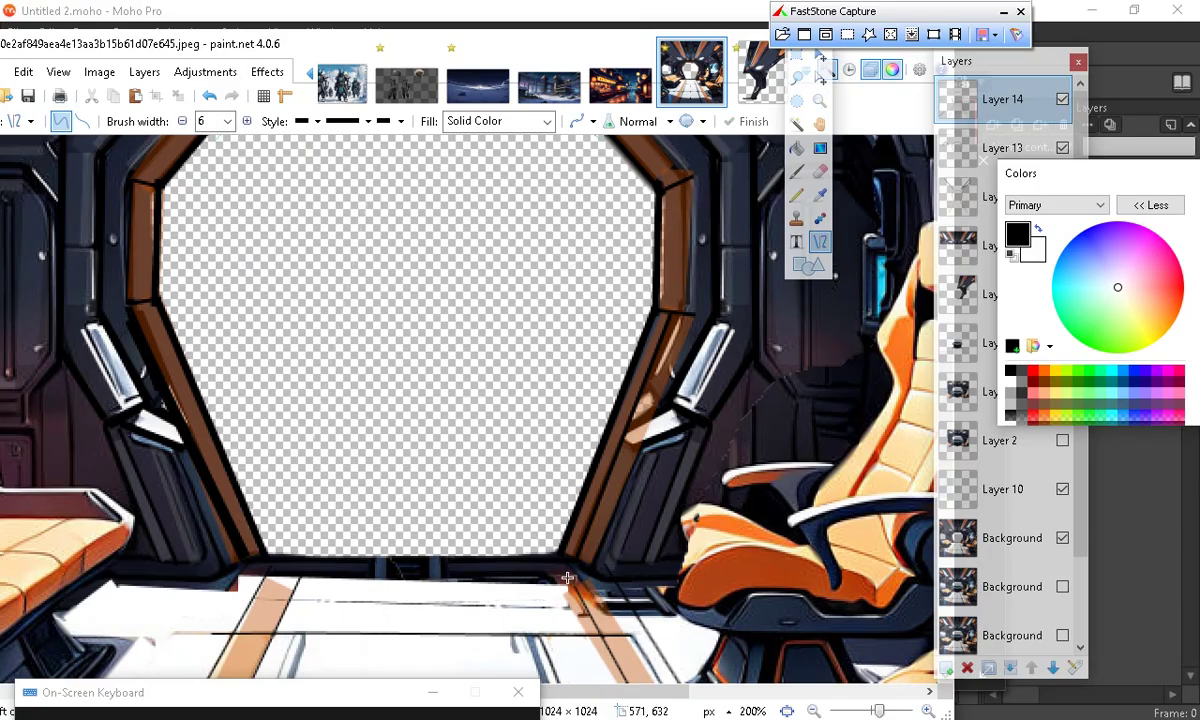
# Draw a 6 px black line along the inner edge of the lower right diagonal orange trim of the doorway
pyautogui.scroll(3, 568, 600)
pyautogui.scroll(-3, 410, 536)
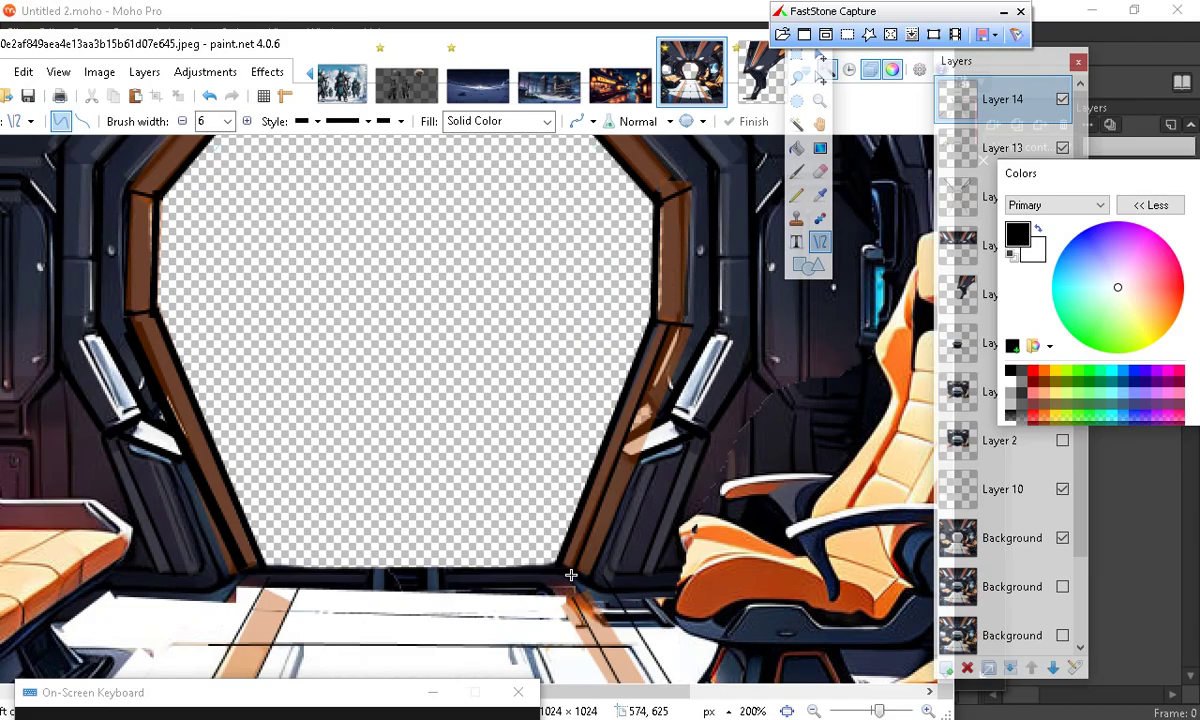
pyautogui.moveTo(568, 567)
pyautogui.mouseDown()
pyautogui.moveTo(627, 373)
pyautogui.moveTo(635, 303)
pyautogui.moveTo(623, 305)
pyautogui.moveTo(669, 323)
pyautogui.moveTo(630, 305)
pyautogui.moveTo(540, 322)
pyautogui.moveTo(658, 336)
pyautogui.moveTo(626, 332)
pyautogui.moveTo(670, 321)
pyautogui.moveTo(616, 320)
pyautogui.moveTo(668, 326)
pyautogui.mouseUp()
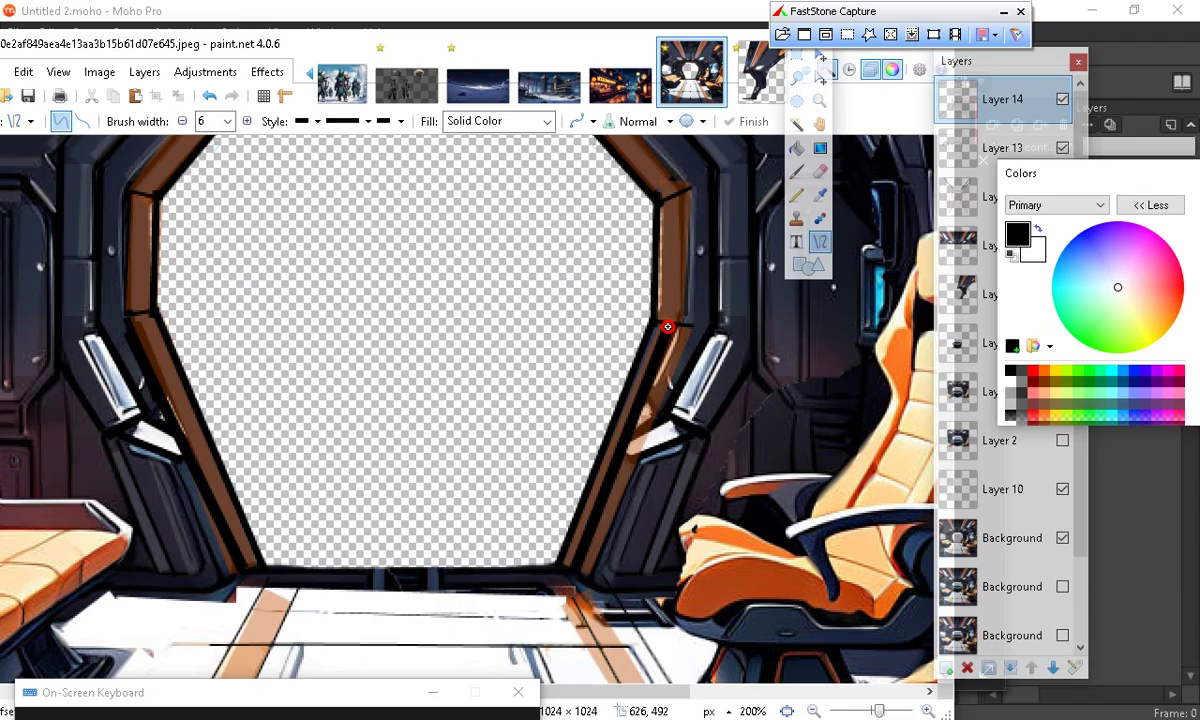
pyautogui.moveTo(668, 327); pyautogui.dragTo(668, 327)
pyautogui.click(747, 326)
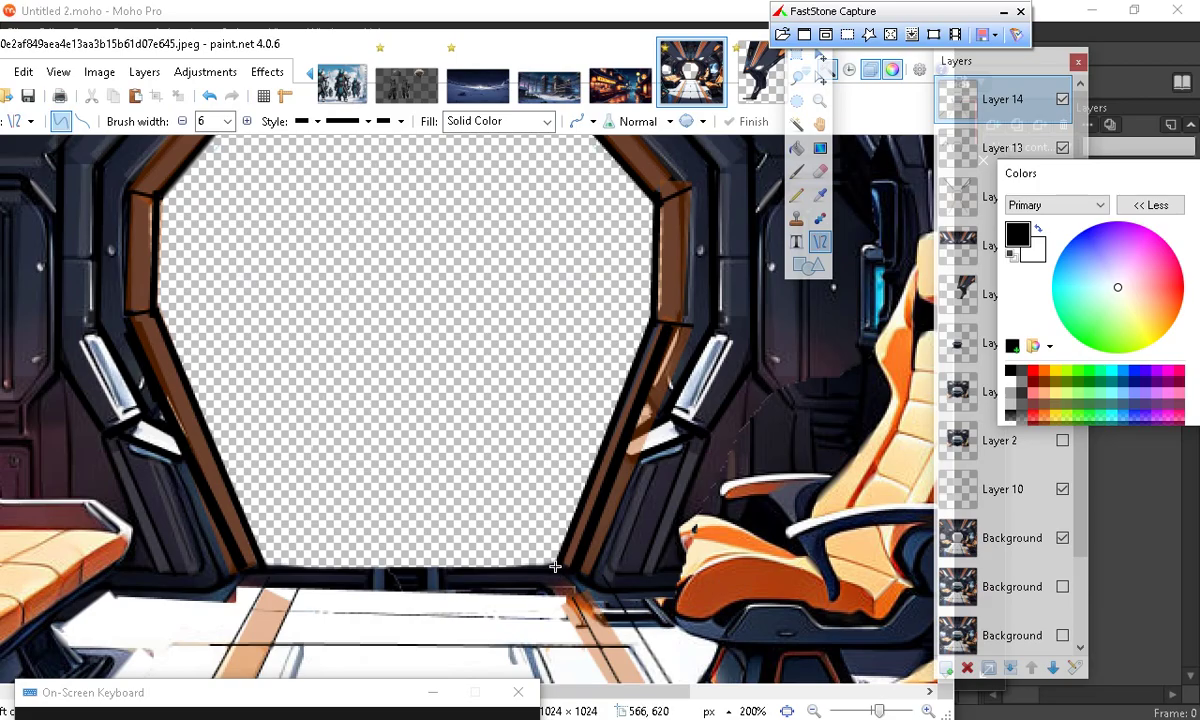
pyautogui.moveTo(530, 528); pyautogui.dragTo(654, 198)
pyautogui.click(613, 530)
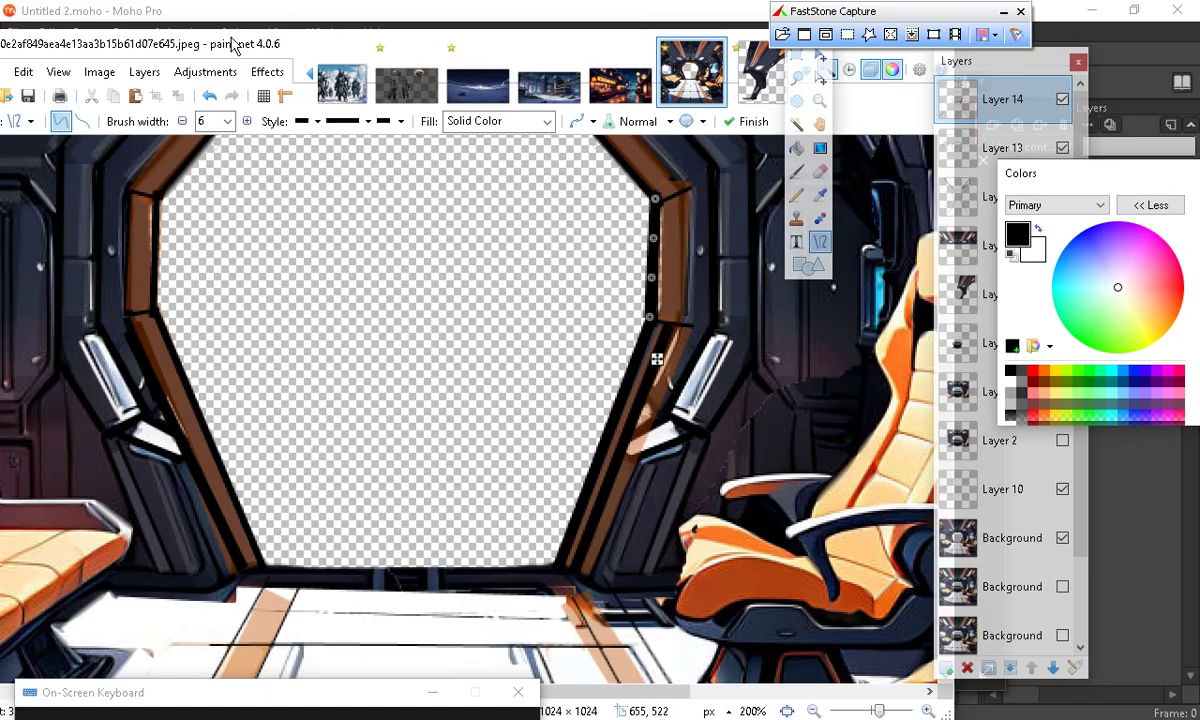
pyautogui.click(214, 97)
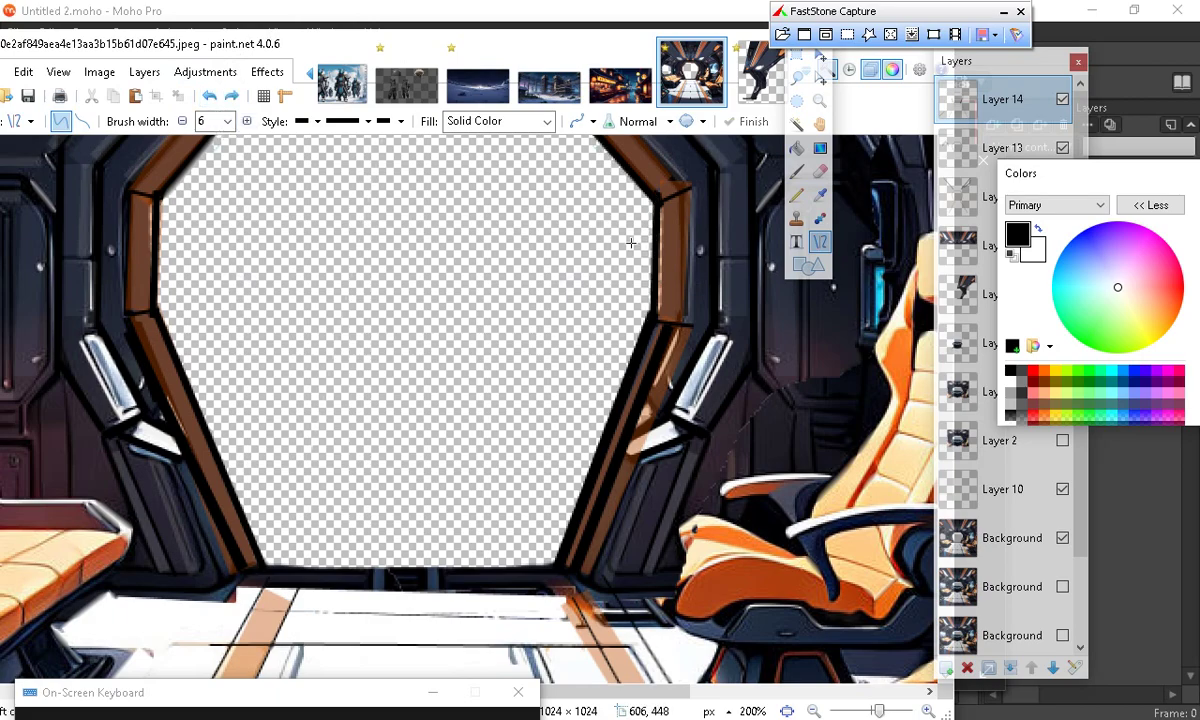
# Draw a 6 px vertical black line along the inner edge of the right vertical orange trim of the doorway
pyautogui.moveTo(656, 200); pyautogui.dragTo(658, 321)
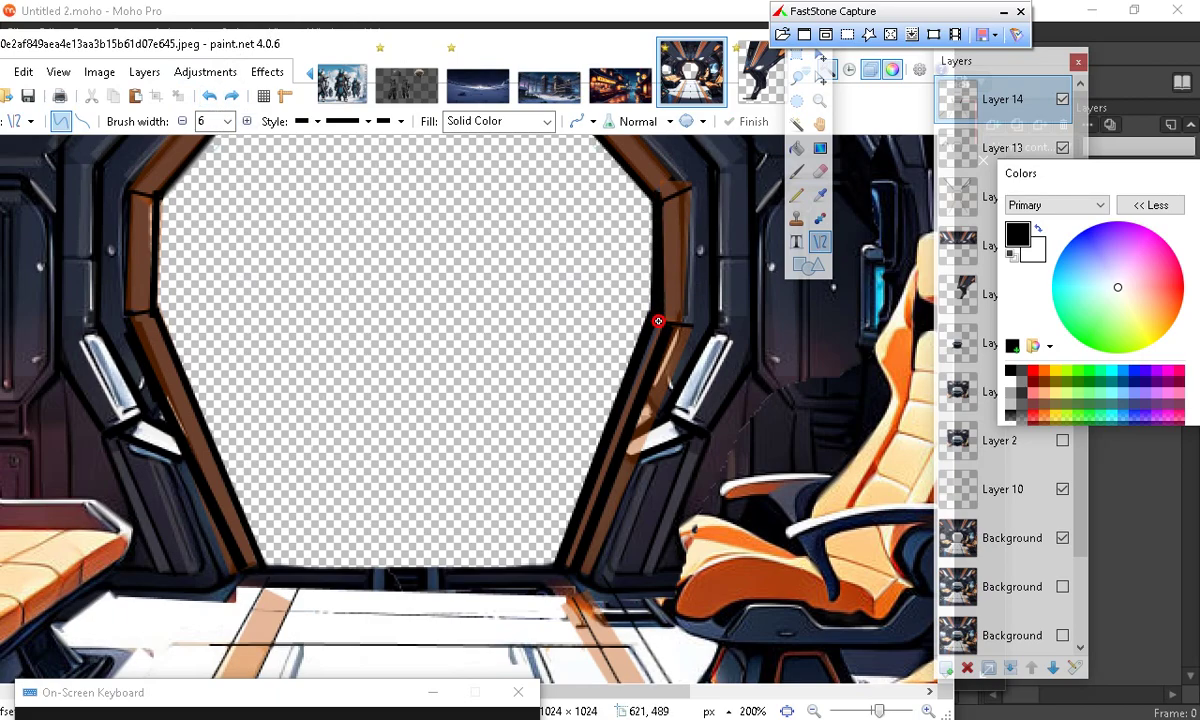
pyautogui.scroll(5, 656, 429)
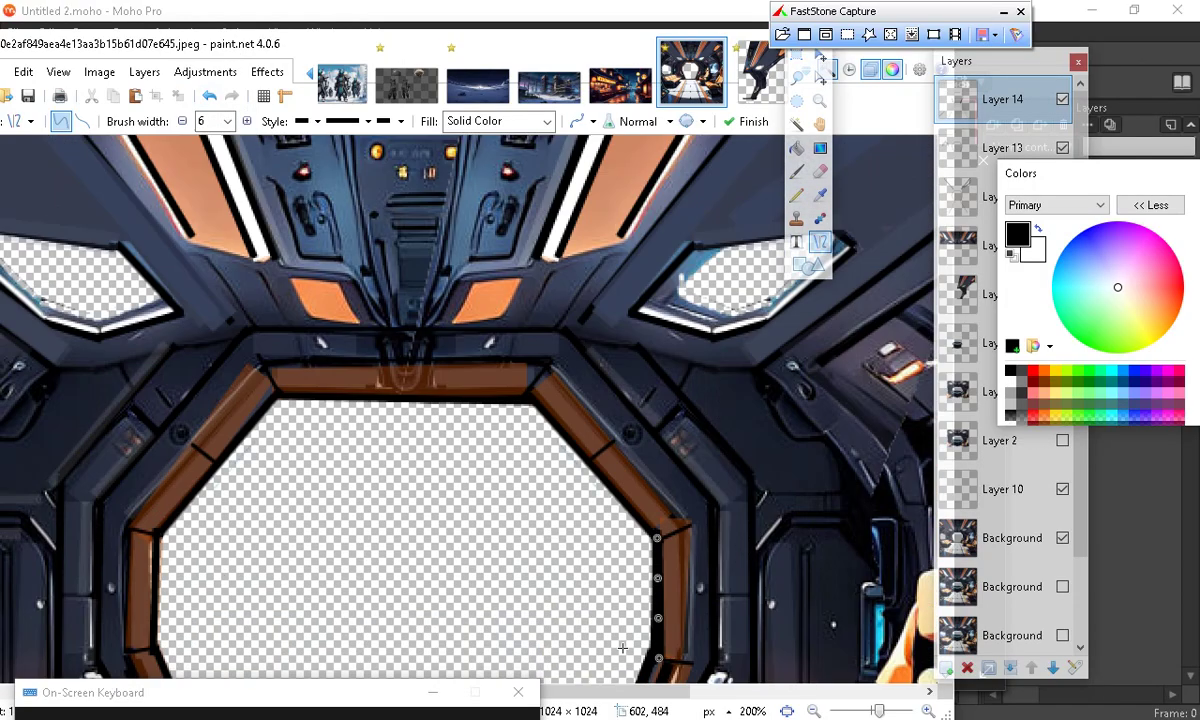
pyautogui.scroll(-3, 656, 460)
pyautogui.press('Return')
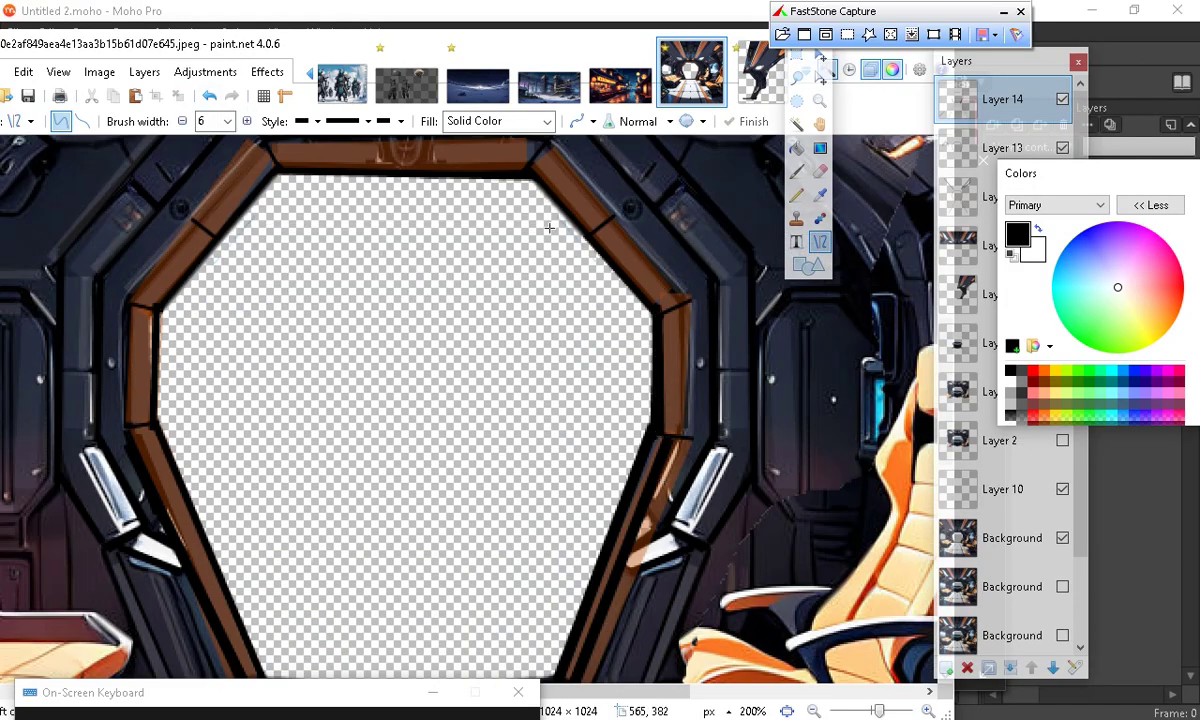
# Draw 6 px black lines along the inner edges of the doorway's upper right diagonal, top and upper left diagonal orange trim
pyautogui.moveTo(530, 174)
pyautogui.mouseDown()
pyautogui.moveTo(584, 222)
pyautogui.moveTo(635, 324)
pyautogui.moveTo(654, 314)
pyautogui.mouseUp()
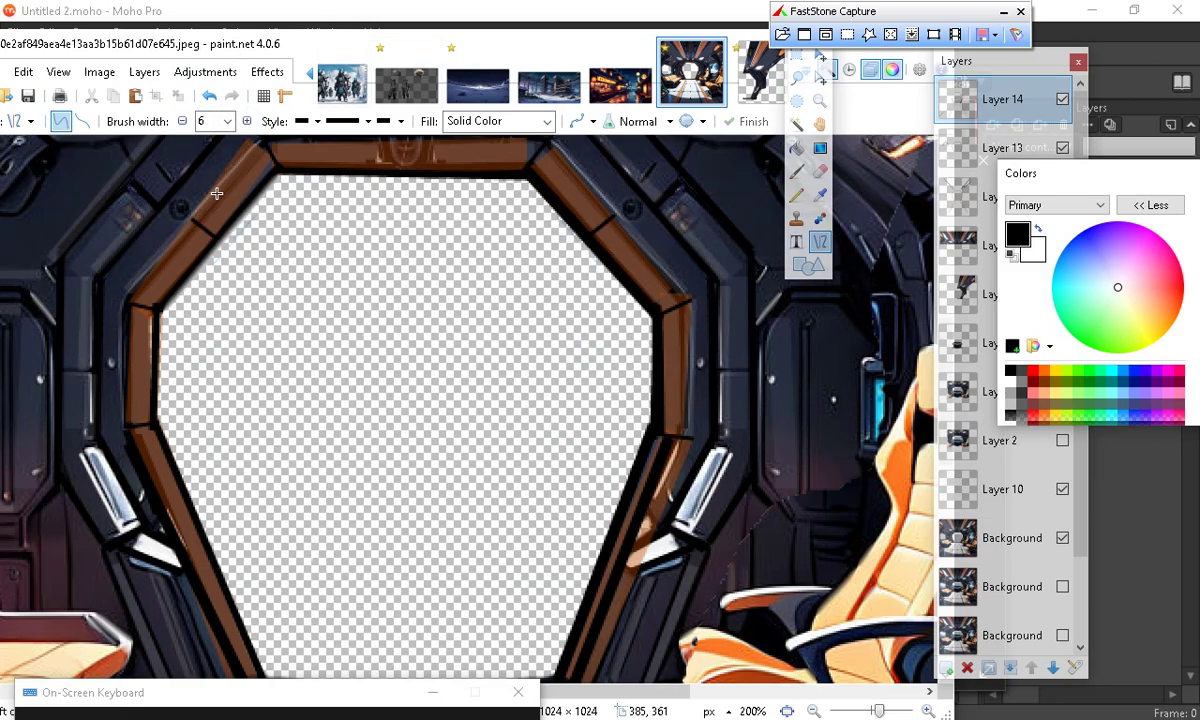
pyautogui.moveTo(282, 171); pyautogui.dragTo(524, 176)
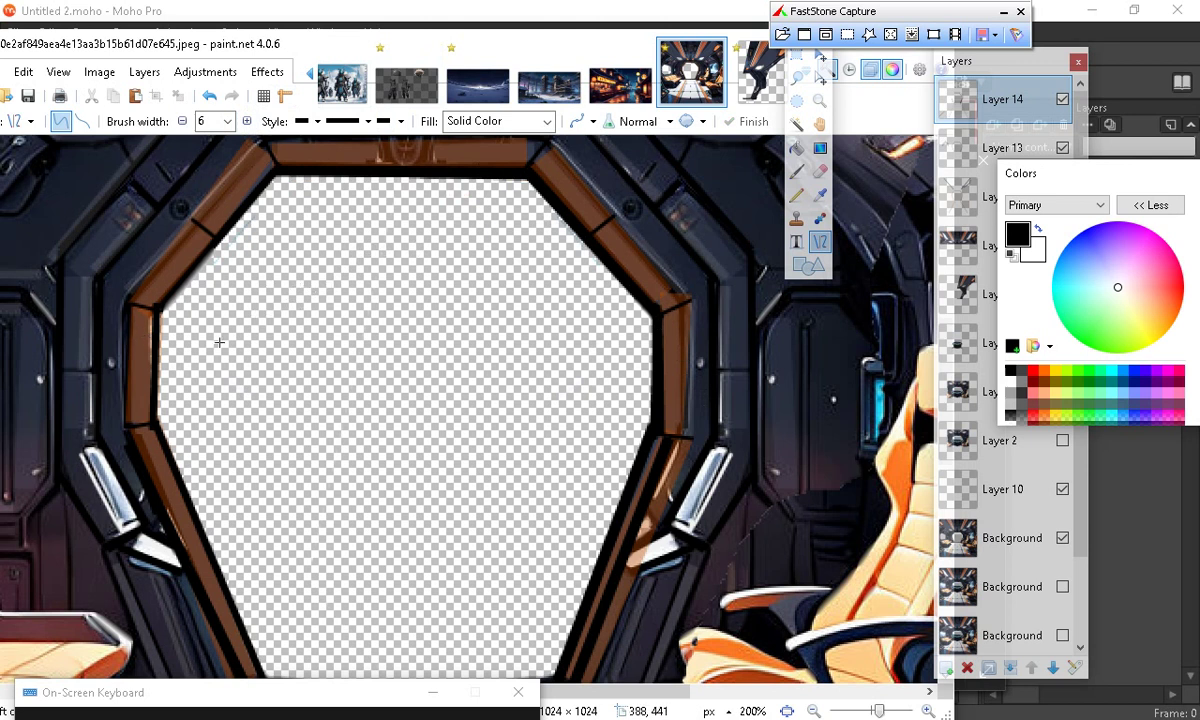
pyautogui.moveTo(159, 314)
pyautogui.mouseDown()
pyautogui.moveTo(265, 214)
pyautogui.moveTo(276, 343)
pyautogui.moveTo(281, 167)
pyautogui.mouseUp()
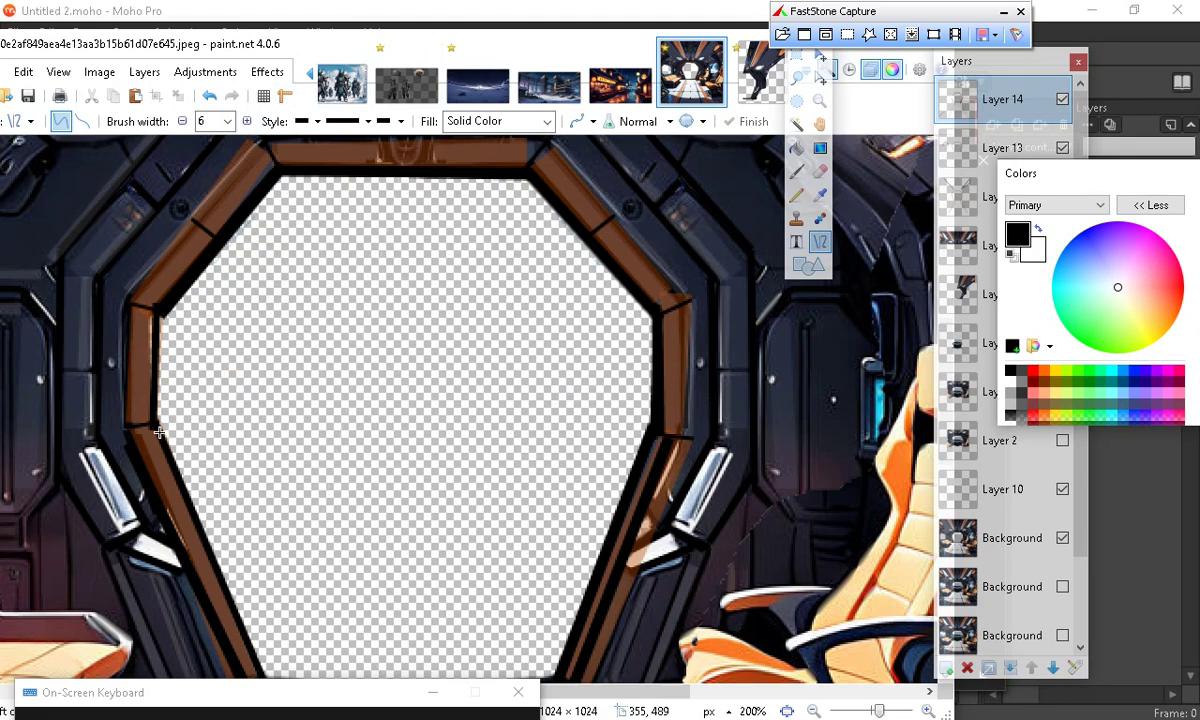
# Draw a 6 px vertical black line along the inner edge of the left vertical orange trim, undoing the first misplaced line
pyautogui.moveTo(160, 428); pyautogui.dragTo(159, 308)
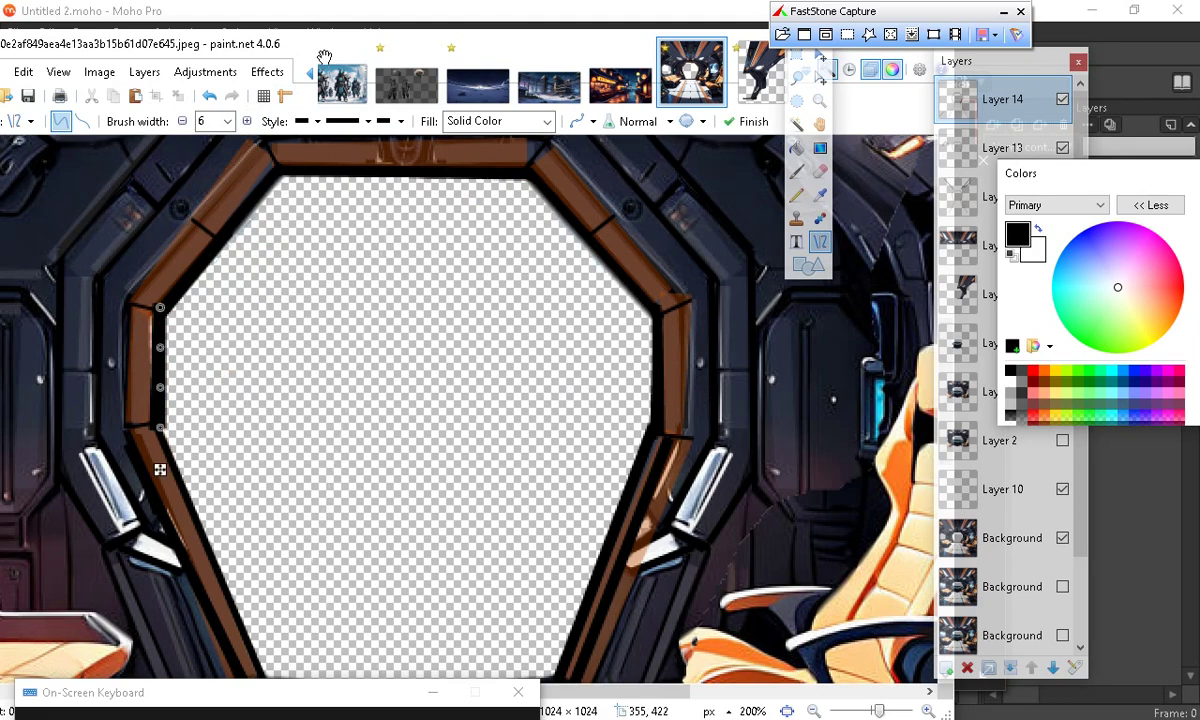
pyautogui.click(208, 97)
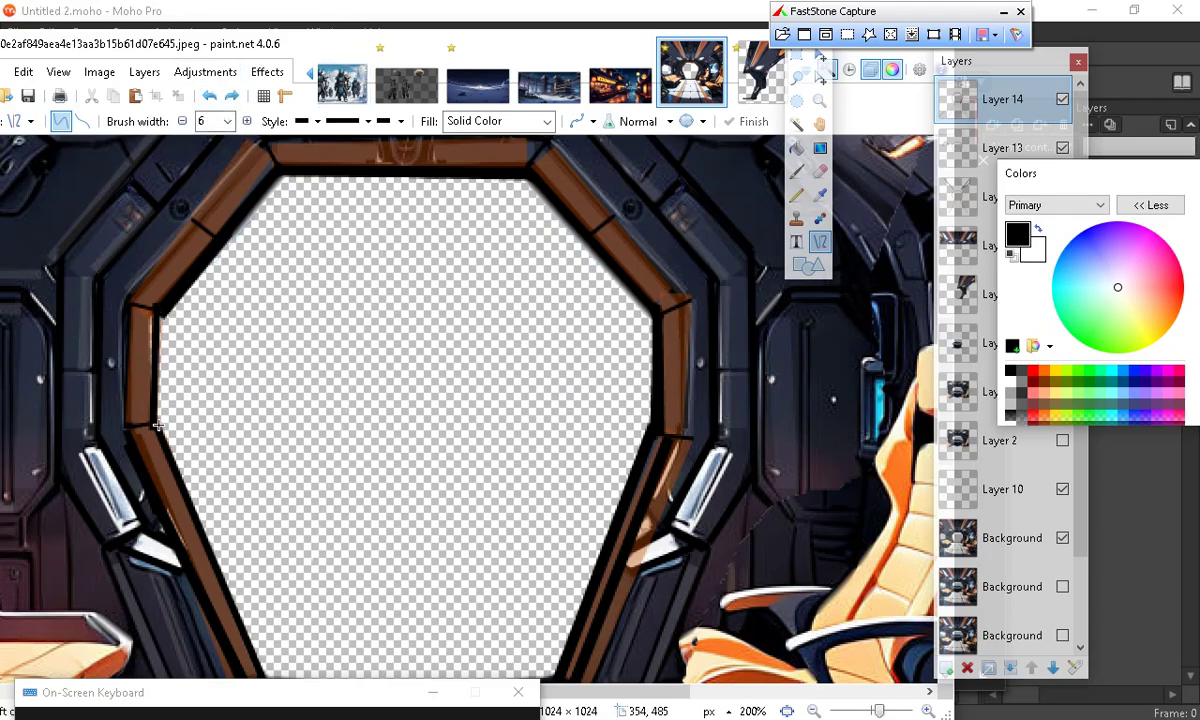
pyautogui.moveTo(155, 425); pyautogui.dragTo(155, 308)
pyautogui.press('Return')
# Draw a 6 px black line along the inner edge of the lower left diagonal orange trim, down to the floor
pyautogui.scroll(-3, 275, 432)
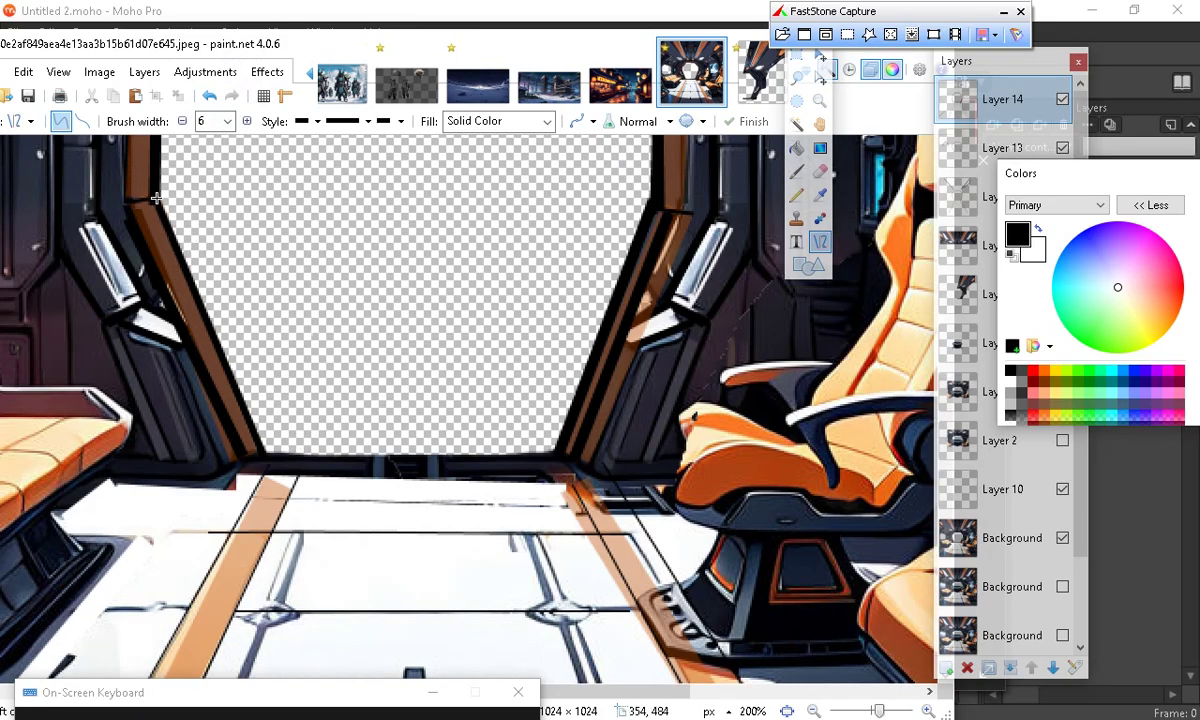
pyautogui.scroll(1, 438, 570)
pyautogui.scroll(2, 231, 508)
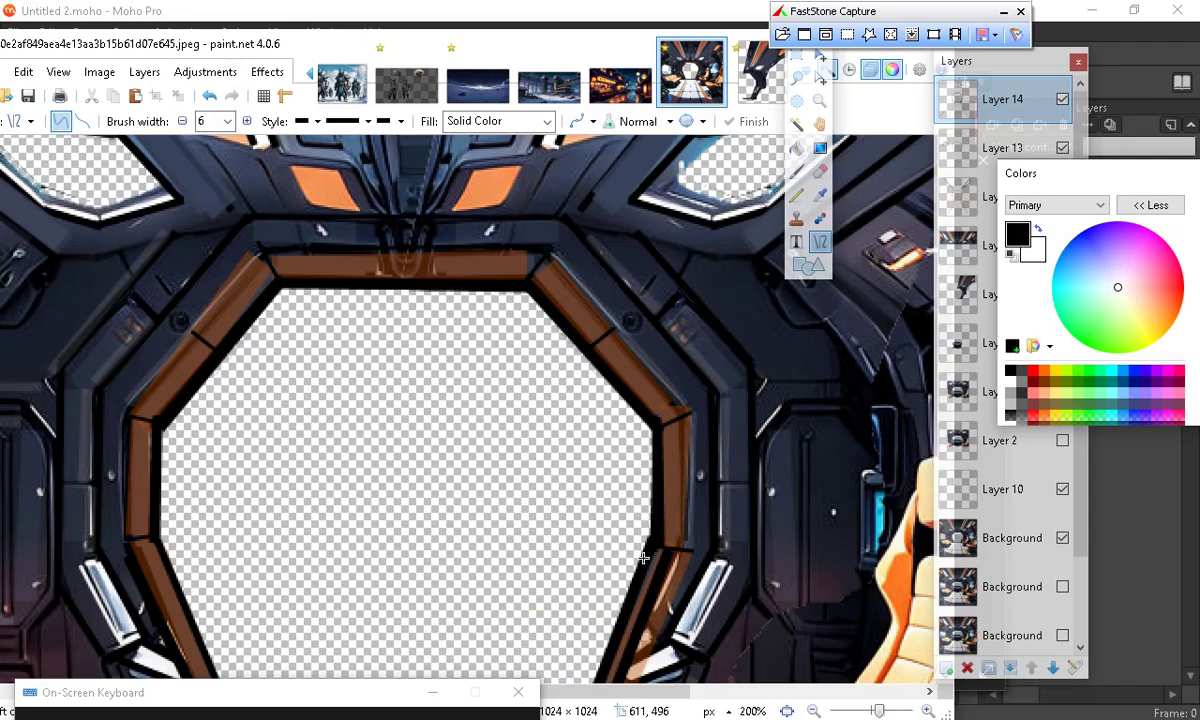
pyautogui.scroll(-2, 577, 581)
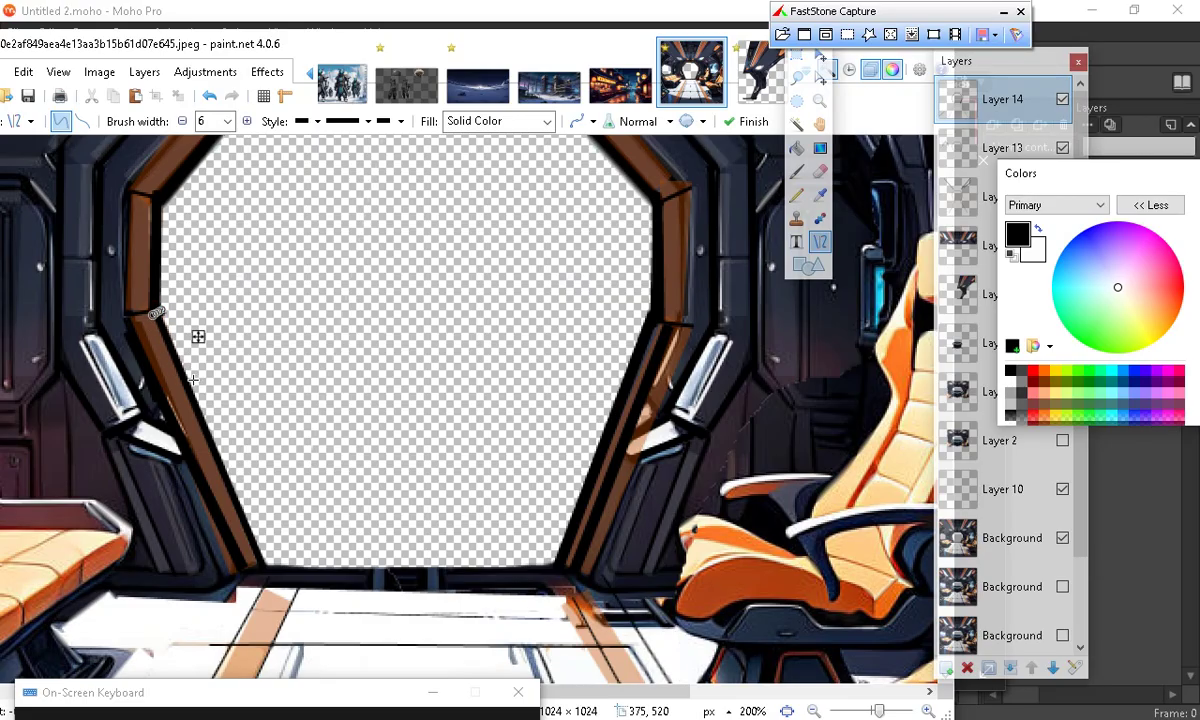
pyautogui.click(156, 316)
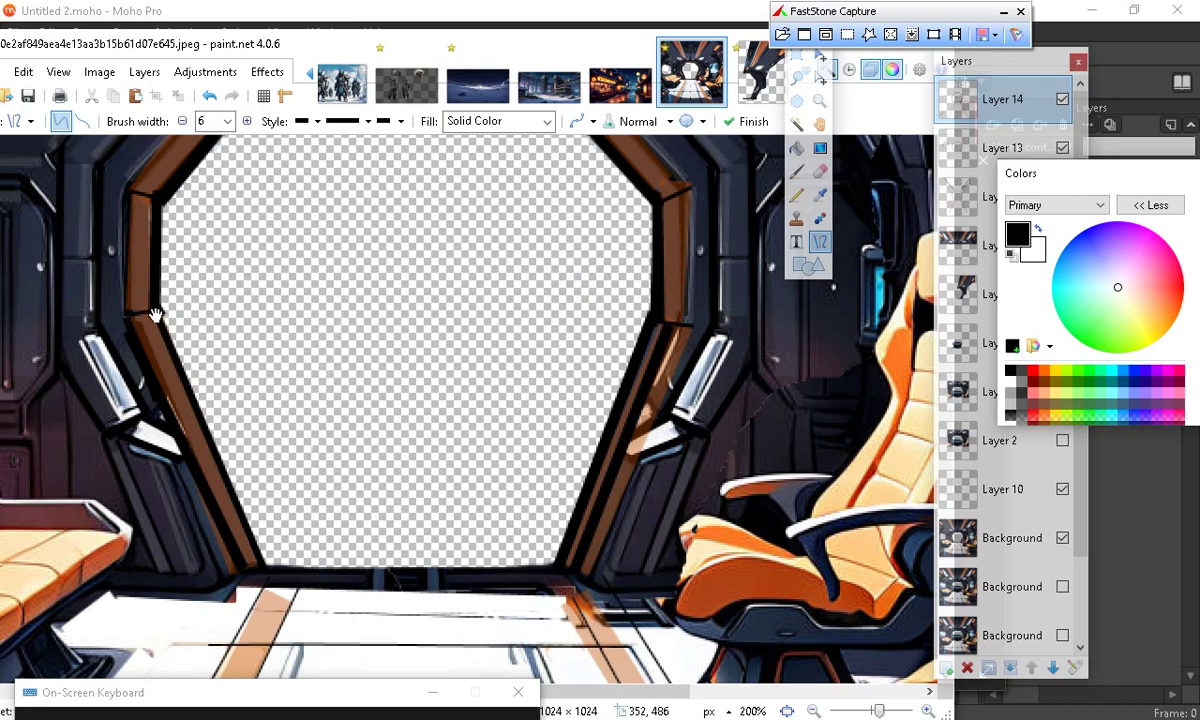
pyautogui.click(166, 418)
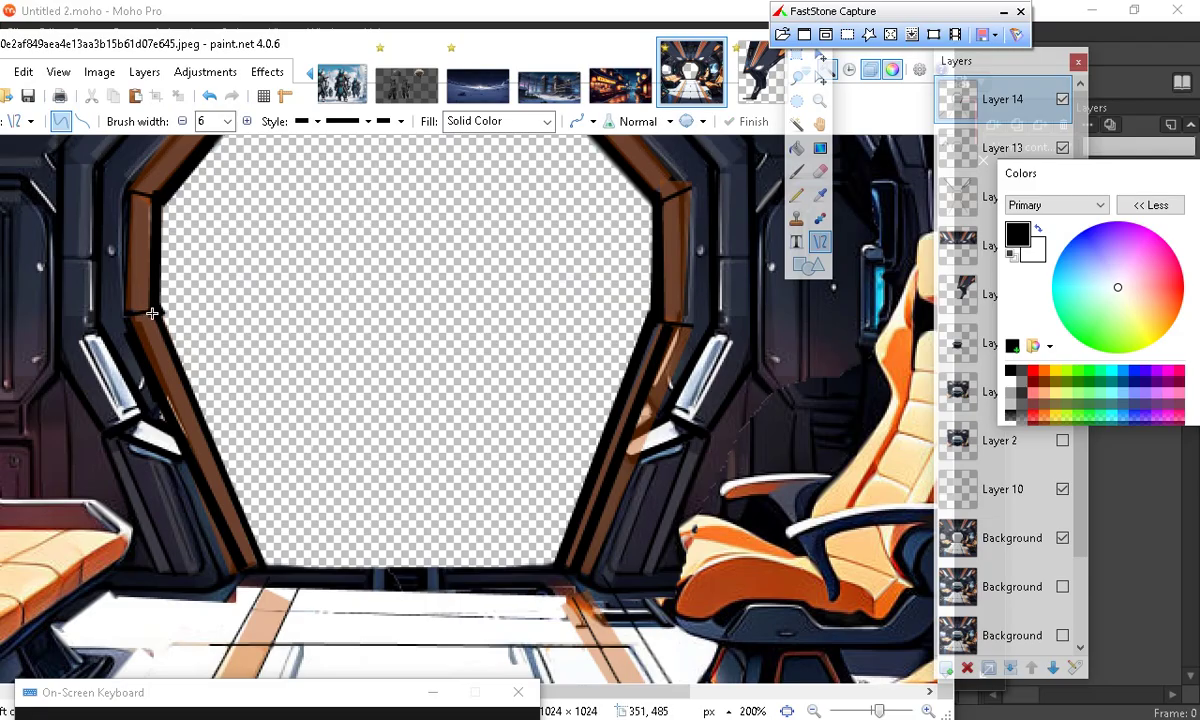
pyautogui.moveTo(152, 314); pyautogui.dragTo(268, 577)
pyautogui.press('Return')
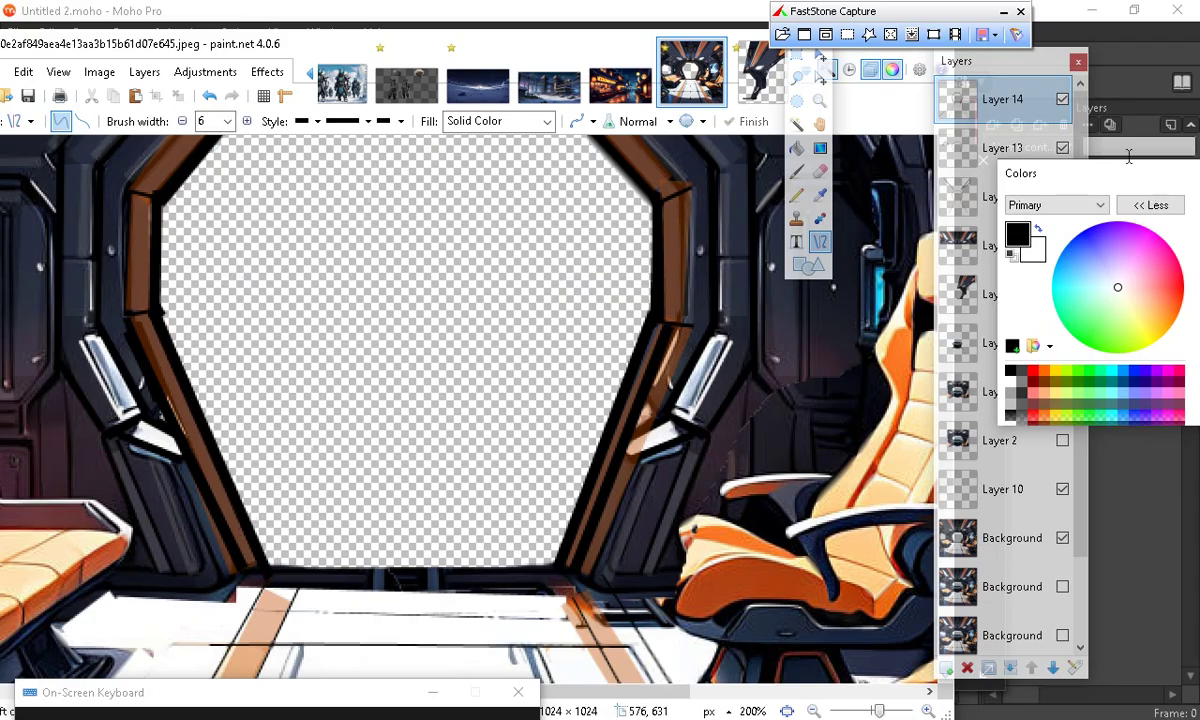
# Set the primary color to a medium grey (RGB 112, 112, 112) and add a new layer above Layer 14
pyautogui.scroll(3, 300, 450)
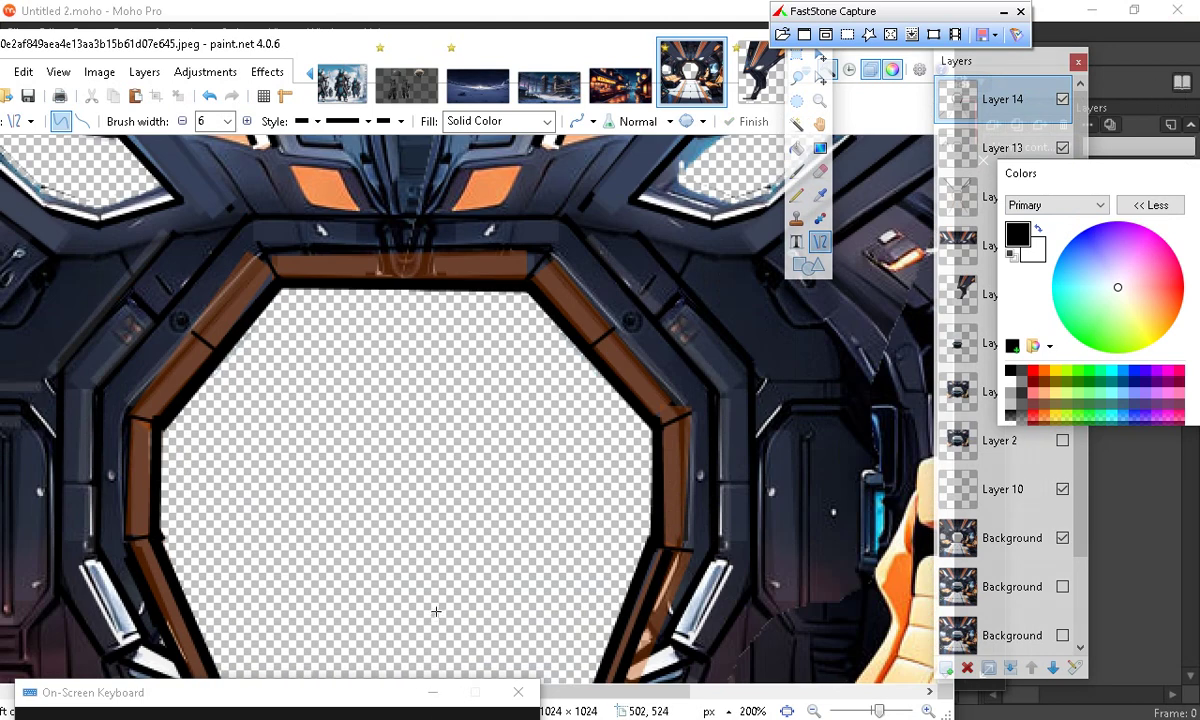
pyautogui.scroll(-2, 611, 426)
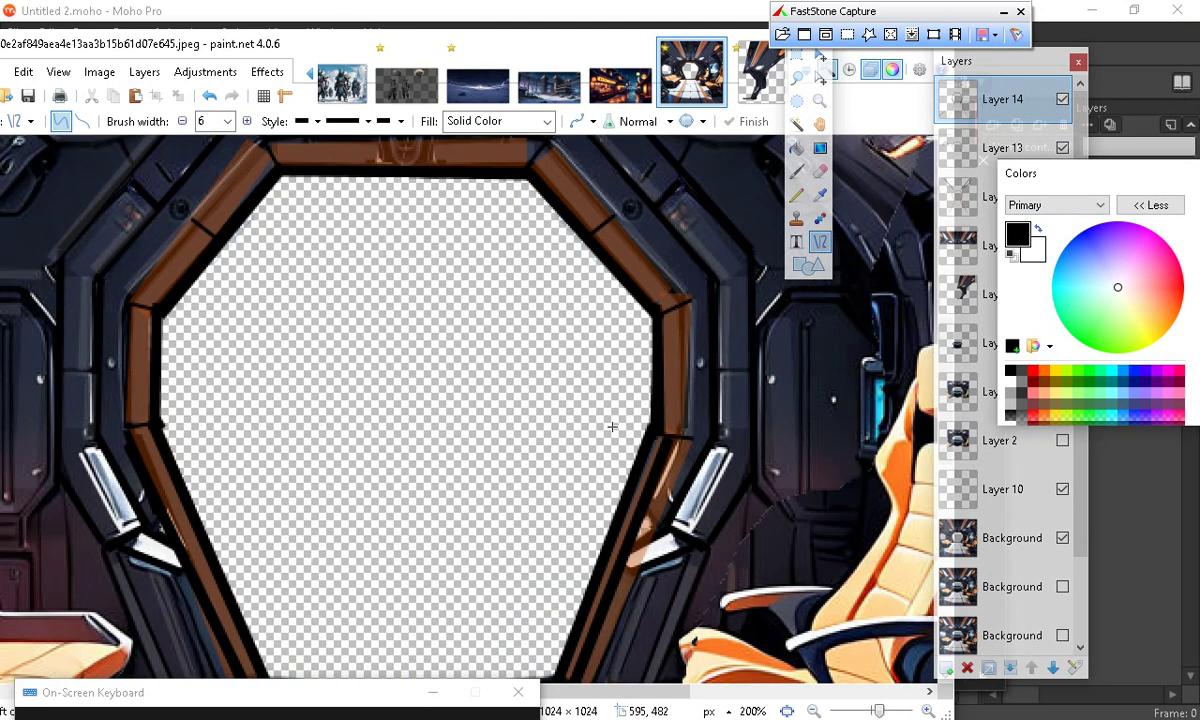
pyautogui.moveTo(1054, 164); pyautogui.dragTo(868, 118)
pyautogui.click(869, 121)
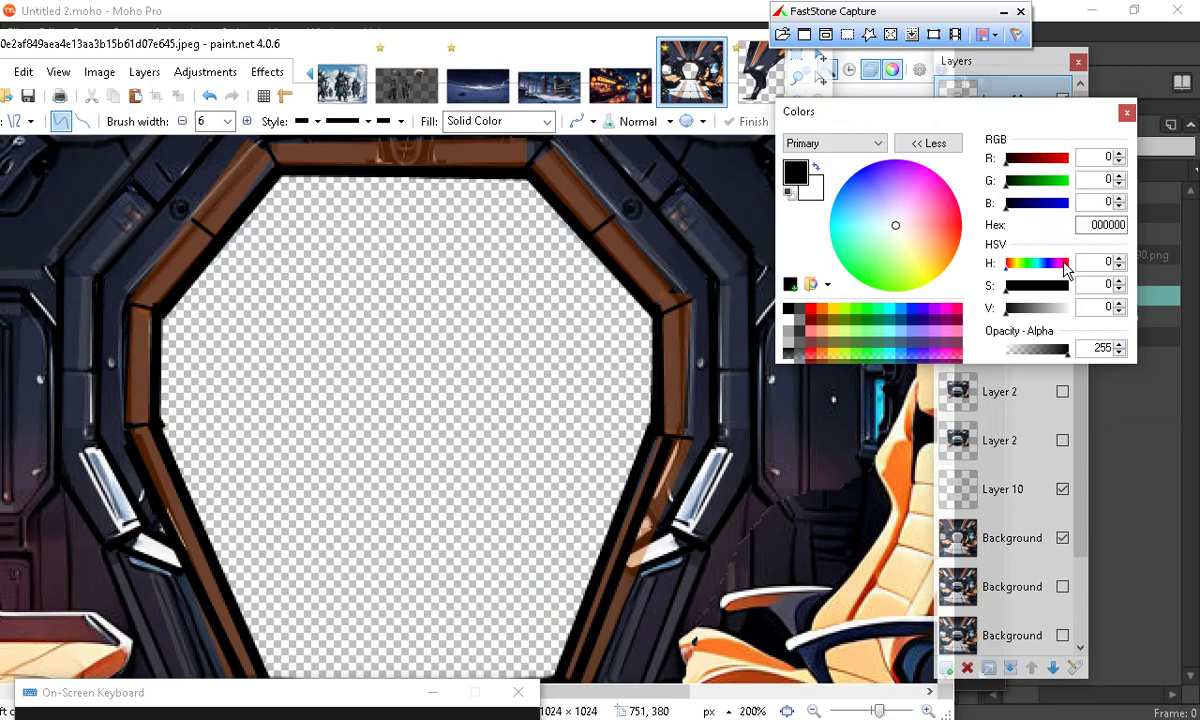
pyautogui.moveTo(1036, 318); pyautogui.dragTo(1033, 318)
pyautogui.moveTo(860, 111); pyautogui.dragTo(761, 373)
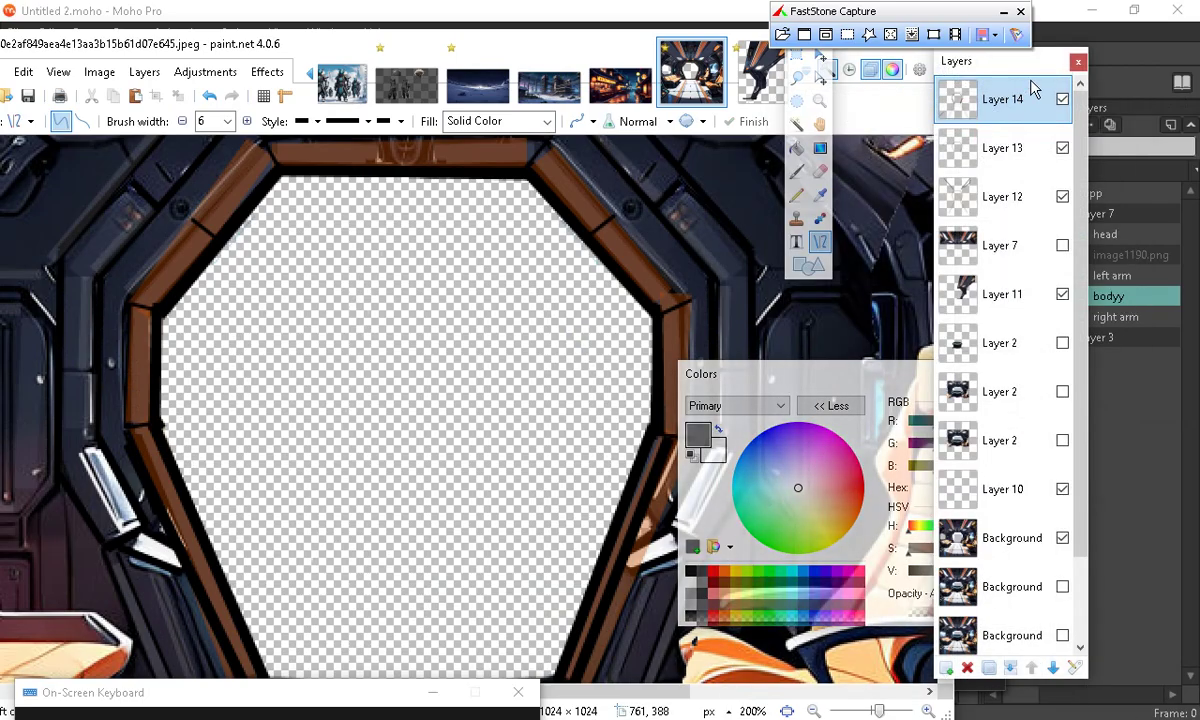
pyautogui.moveTo(985, 61); pyautogui.dragTo(1016, 40)
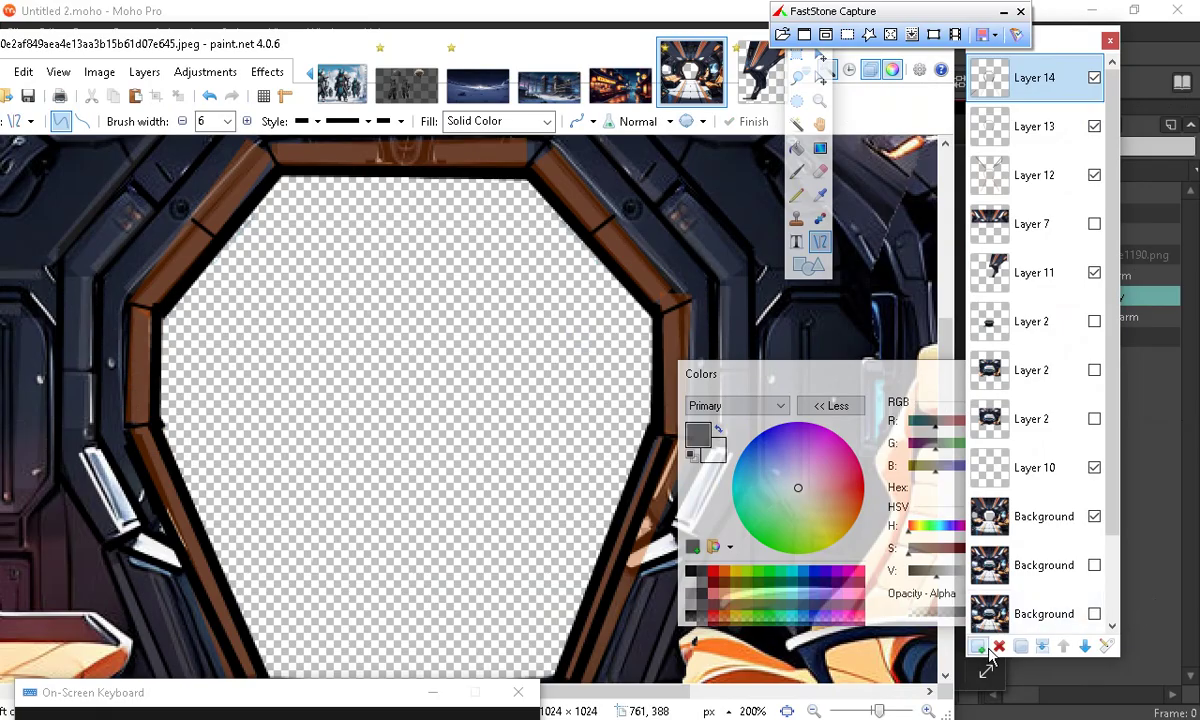
pyautogui.click(977, 647)
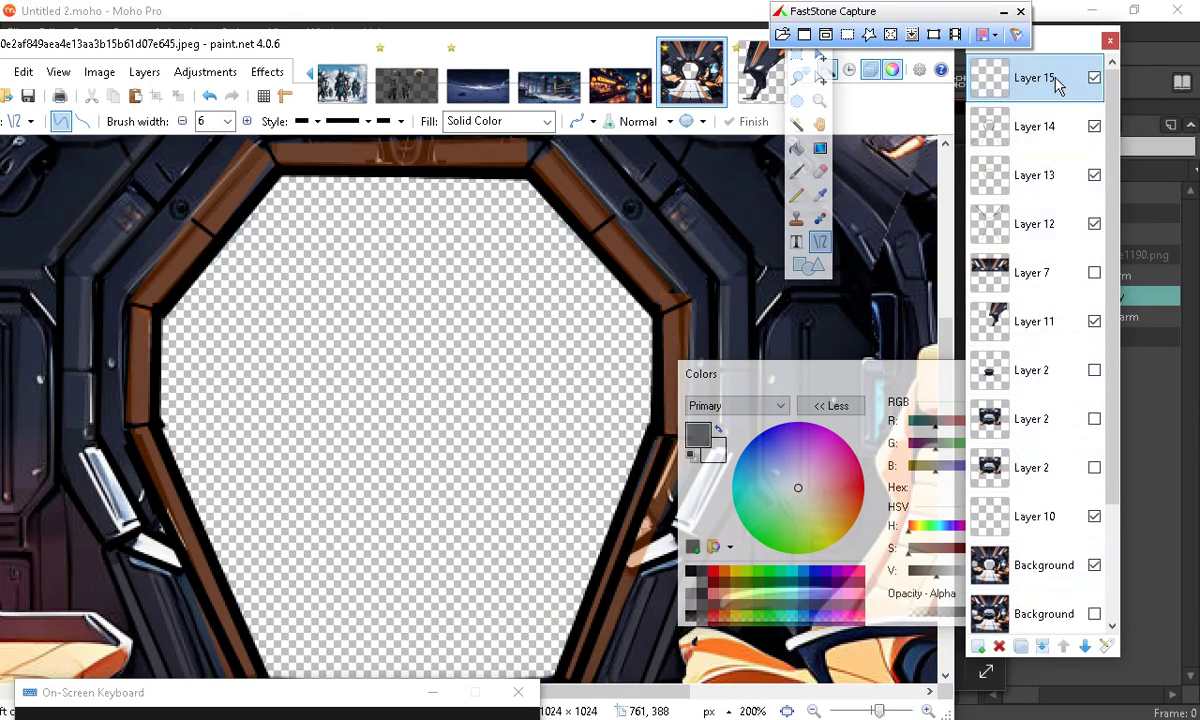
# Undo a test grey line beside the left trim and reduce the line's brush width to 1 px
pyautogui.moveTo(100, 243); pyautogui.dragTo(139, 468)
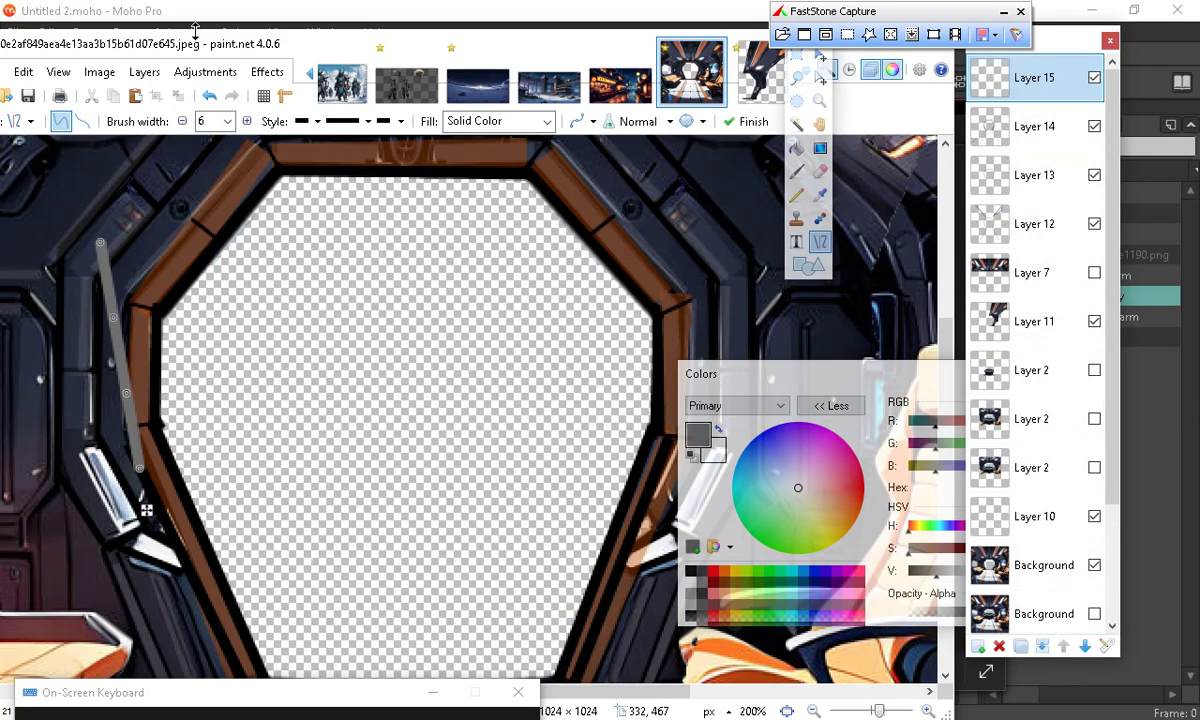
pyautogui.click(209, 95)
pyautogui.click(183, 121)
pyautogui.click(183, 121)
pyautogui.click(183, 121)
pyautogui.click(183, 121)
pyautogui.click(183, 121)
pyautogui.scroll(3, 288, 563)
pyautogui.scroll(-6, 172, 435)
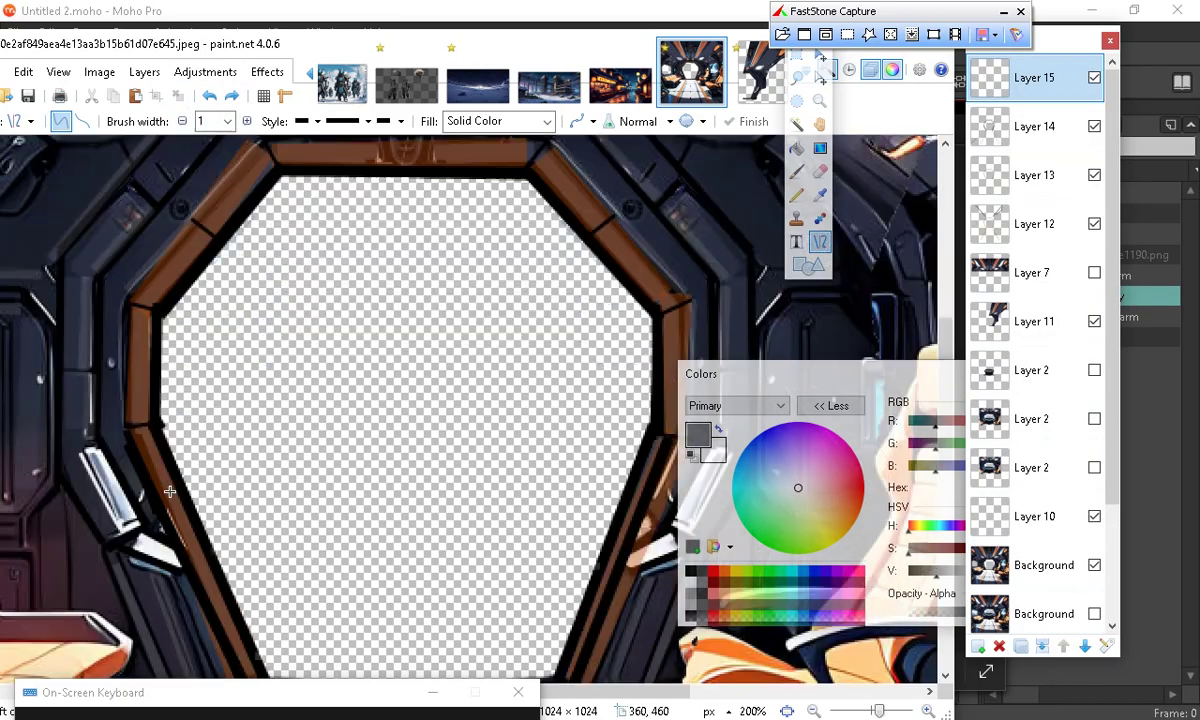
pyautogui.scroll(3, 160, 584)
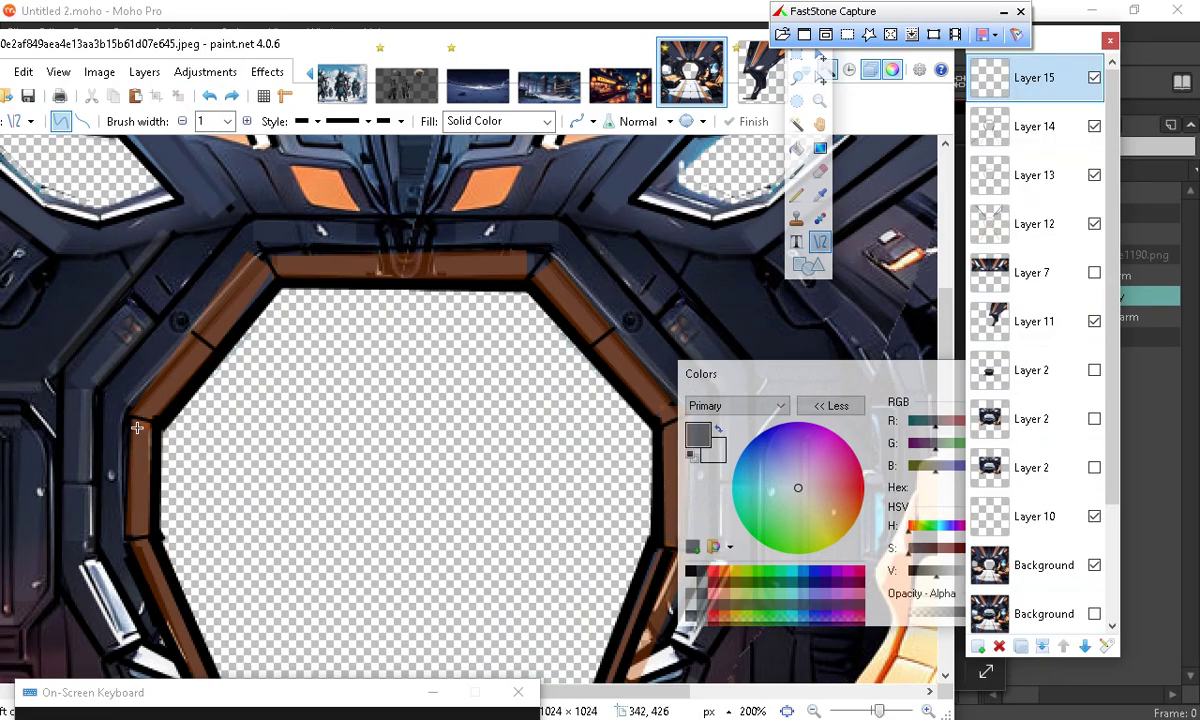
pyautogui.moveTo(125, 383); pyautogui.dragTo(257, 254)
pyautogui.click(209, 96)
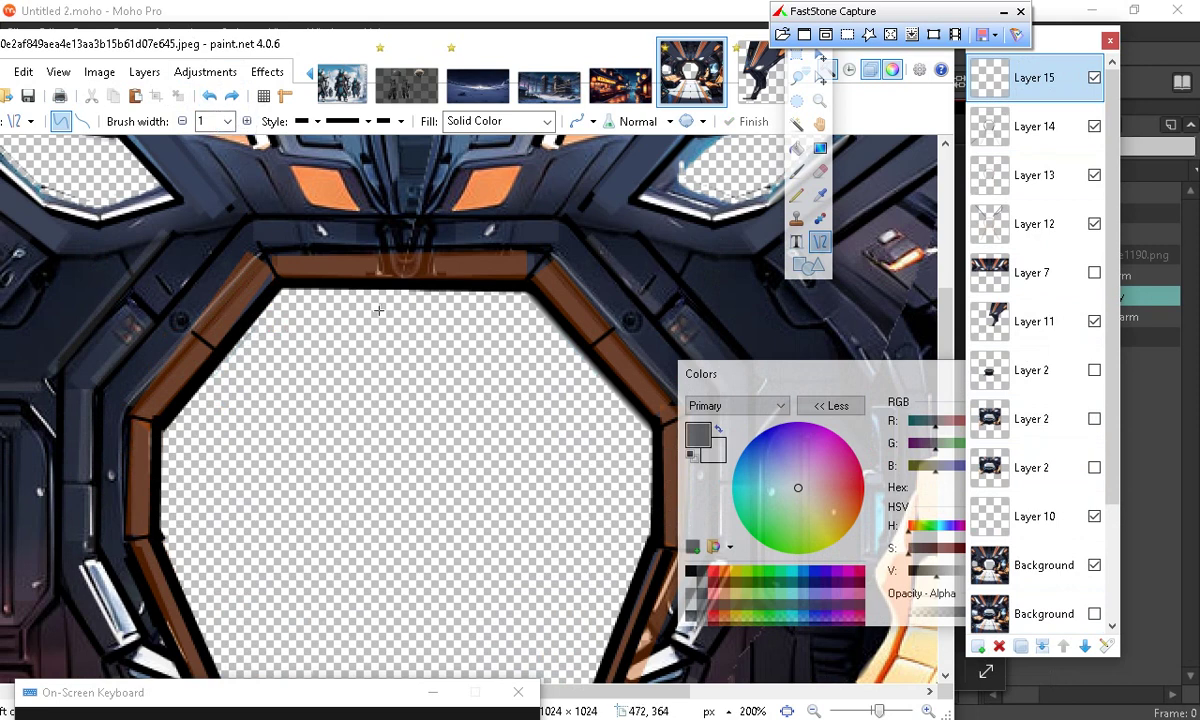
# Draw a 1 px horizontal grey highlight line just above the doorway's top orange trim
pyautogui.scroll(-3, 470, 420)
pyautogui.scroll(5, 410, 560)
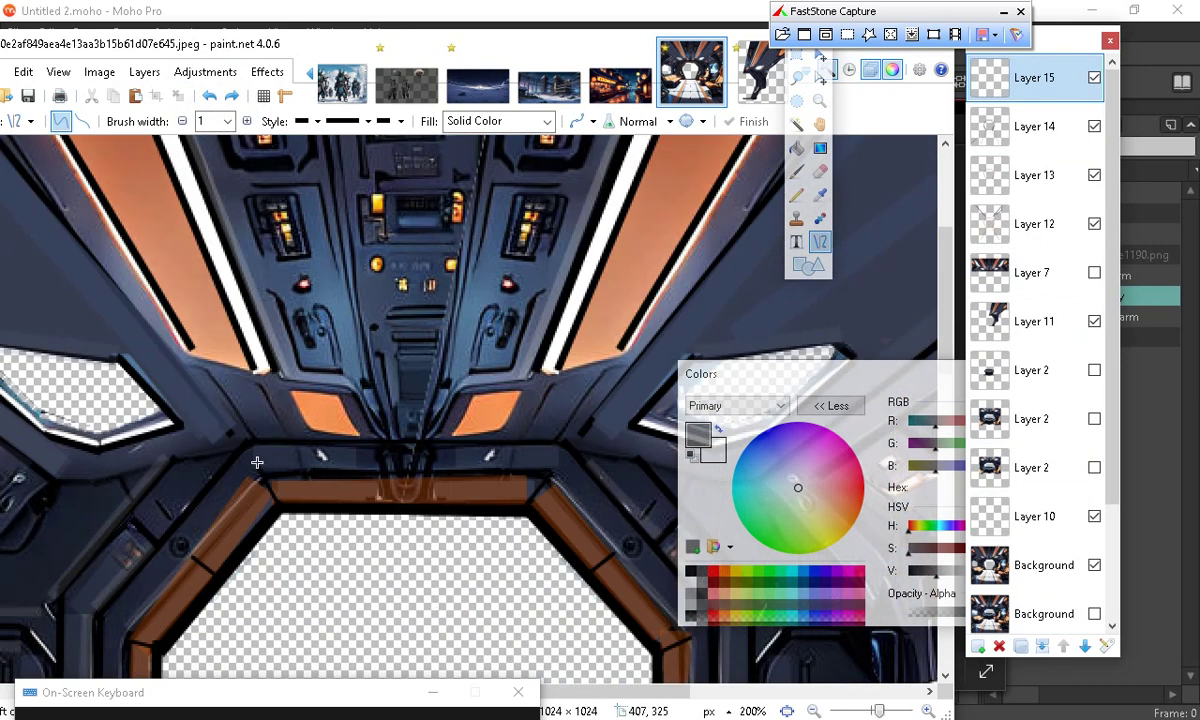
pyautogui.moveTo(262, 470); pyautogui.dragTo(551, 470)
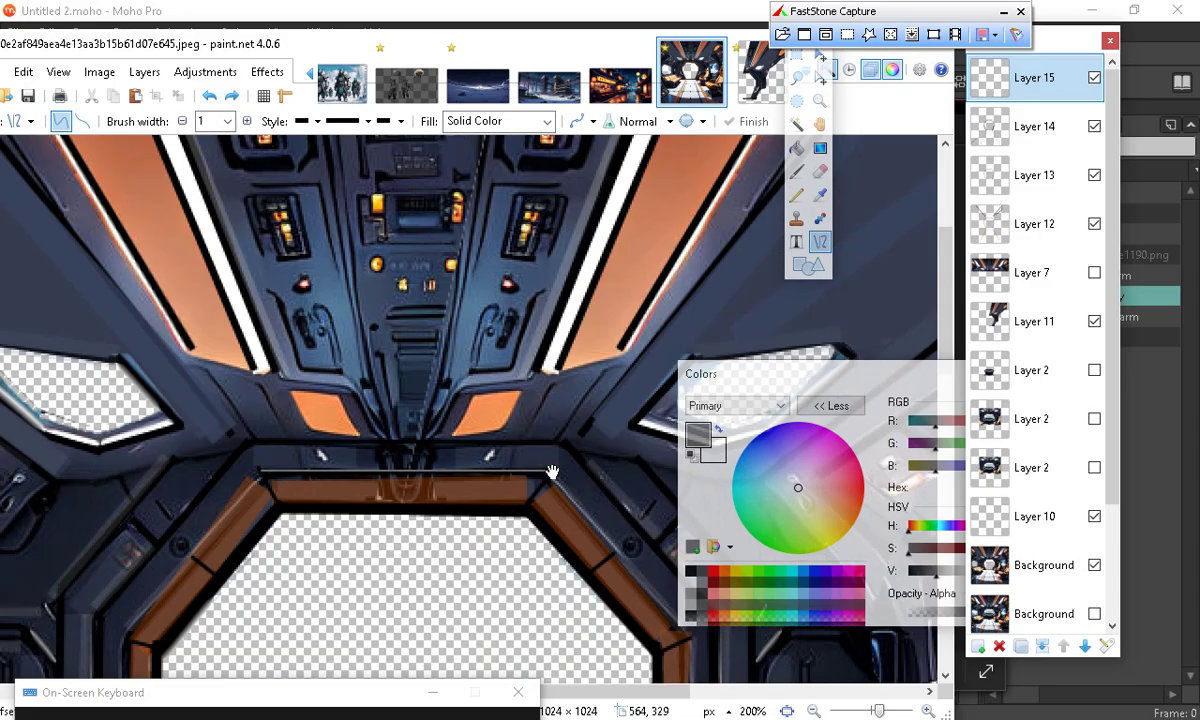
pyautogui.moveTo(727, 392); pyautogui.dragTo(1051, 78)
pyautogui.moveTo(948, 270); pyautogui.dragTo(944, 322)
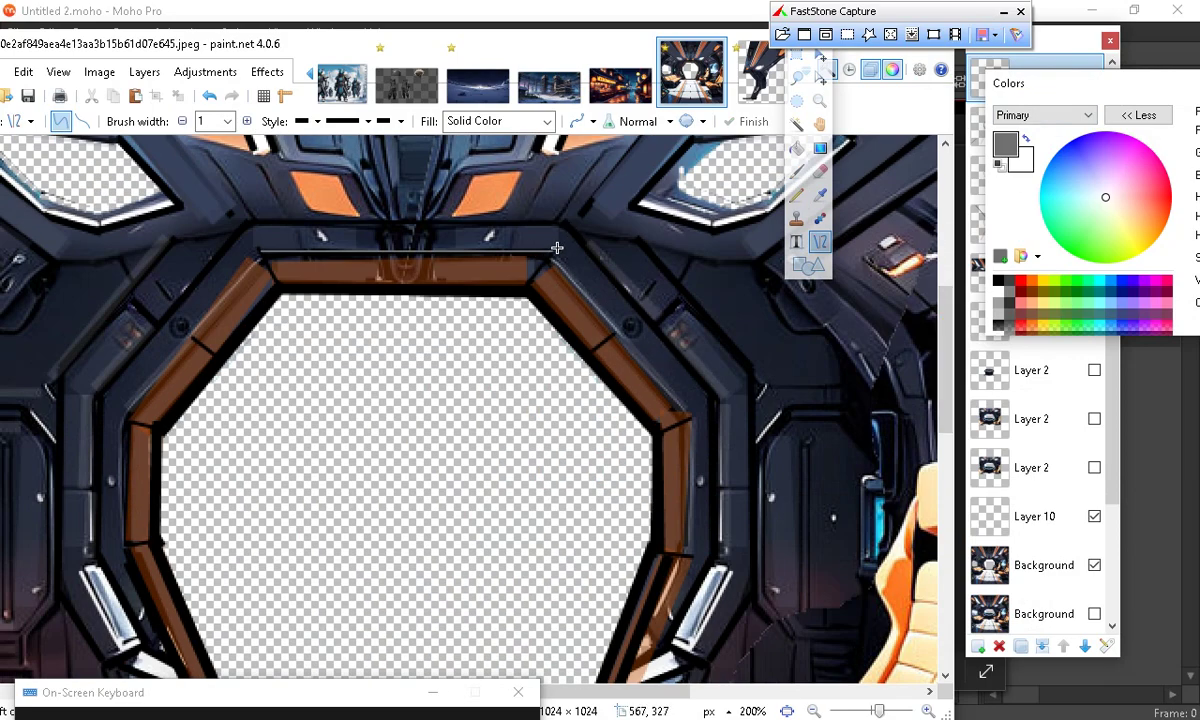
# Draw short slanted 1 px grey lines upward from both ends of the horizontal highlight above the doorway
pyautogui.moveTo(552, 252)
pyautogui.mouseDown()
pyautogui.moveTo(563, 221)
pyautogui.moveTo(553, 291)
pyautogui.moveTo(566, 217)
pyautogui.mouseUp()
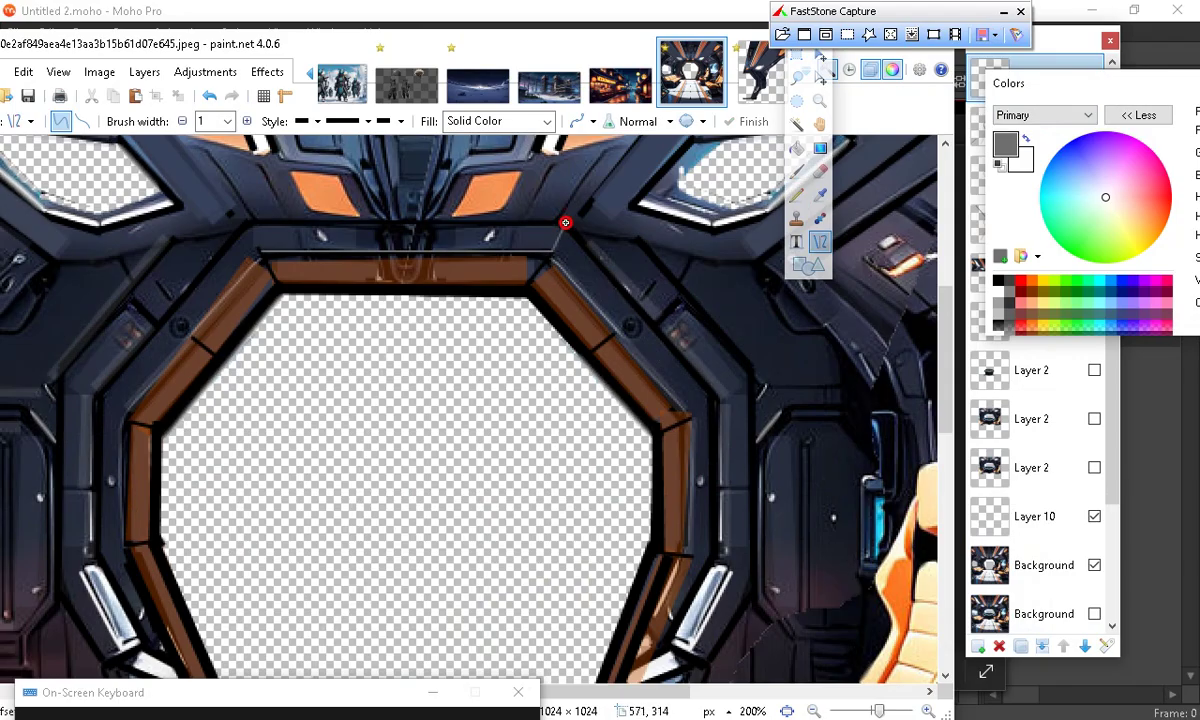
pyautogui.click(278, 268)
pyautogui.moveTo(262, 251); pyautogui.dragTo(250, 222)
pyautogui.press('Return')
# Sample the blue-grey ceiling color 597897 from the visible Background layer with the Color Picker
pyautogui.scroll(3, 545, 614)
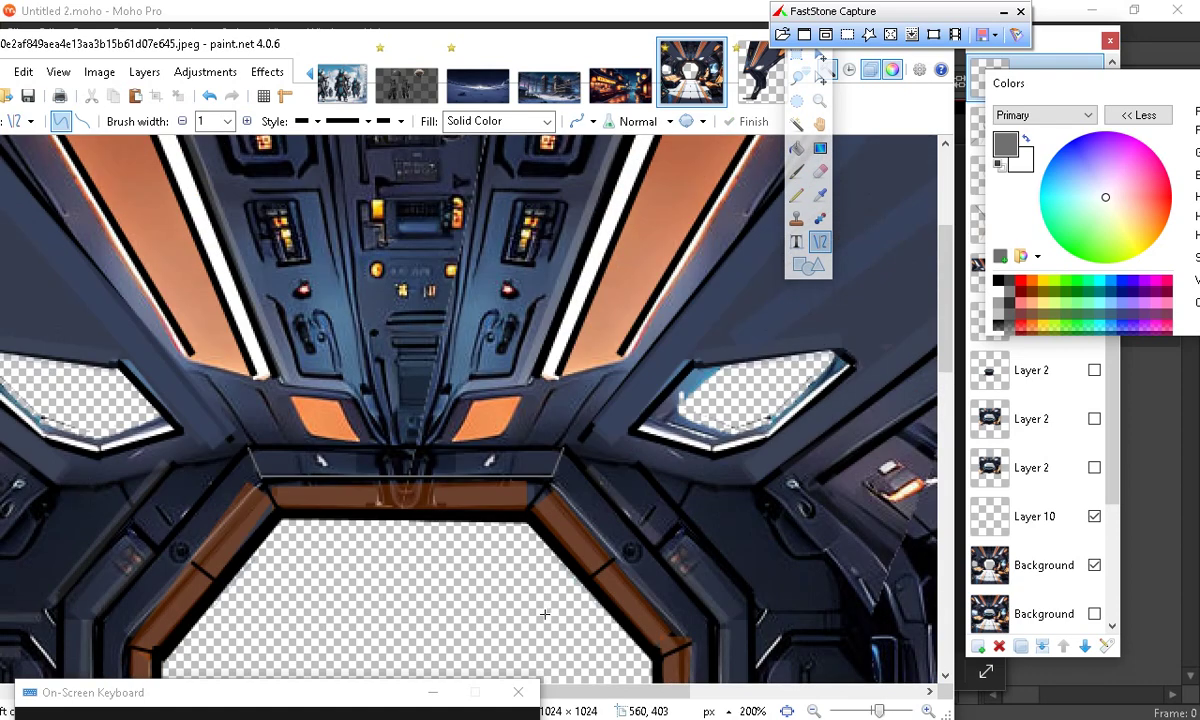
pyautogui.scroll(3, 423, 359)
pyautogui.scroll(-10, 410, 649)
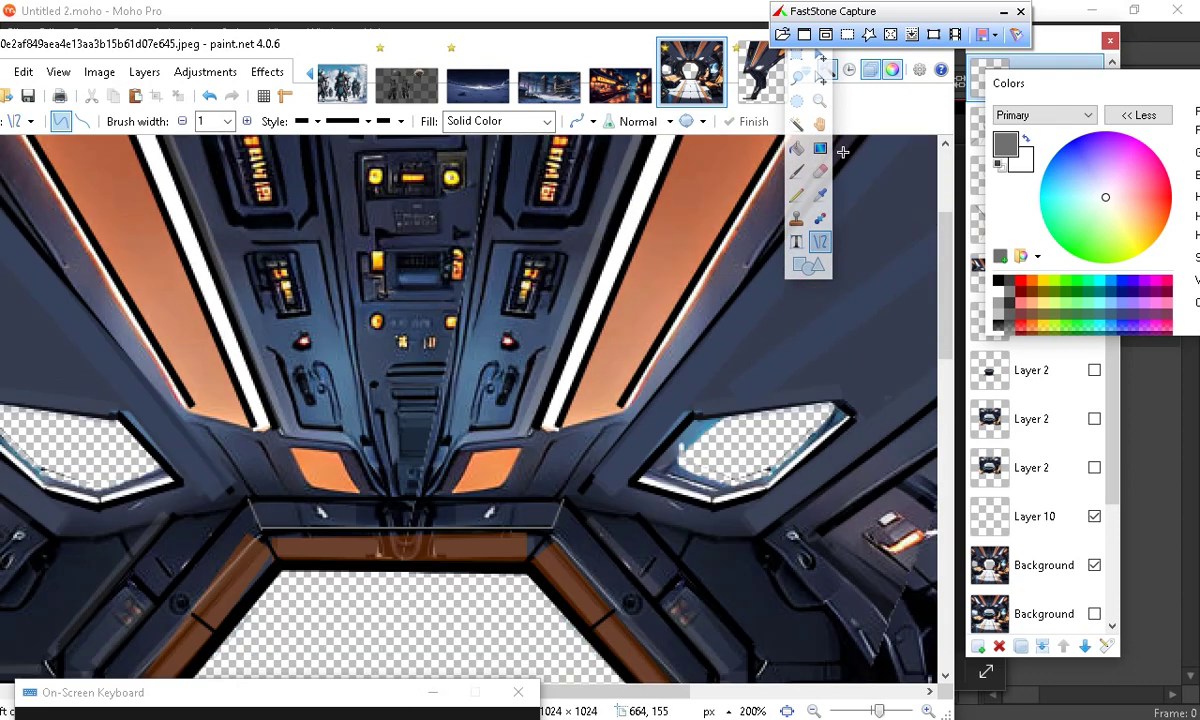
pyautogui.scroll(4, 524, 537)
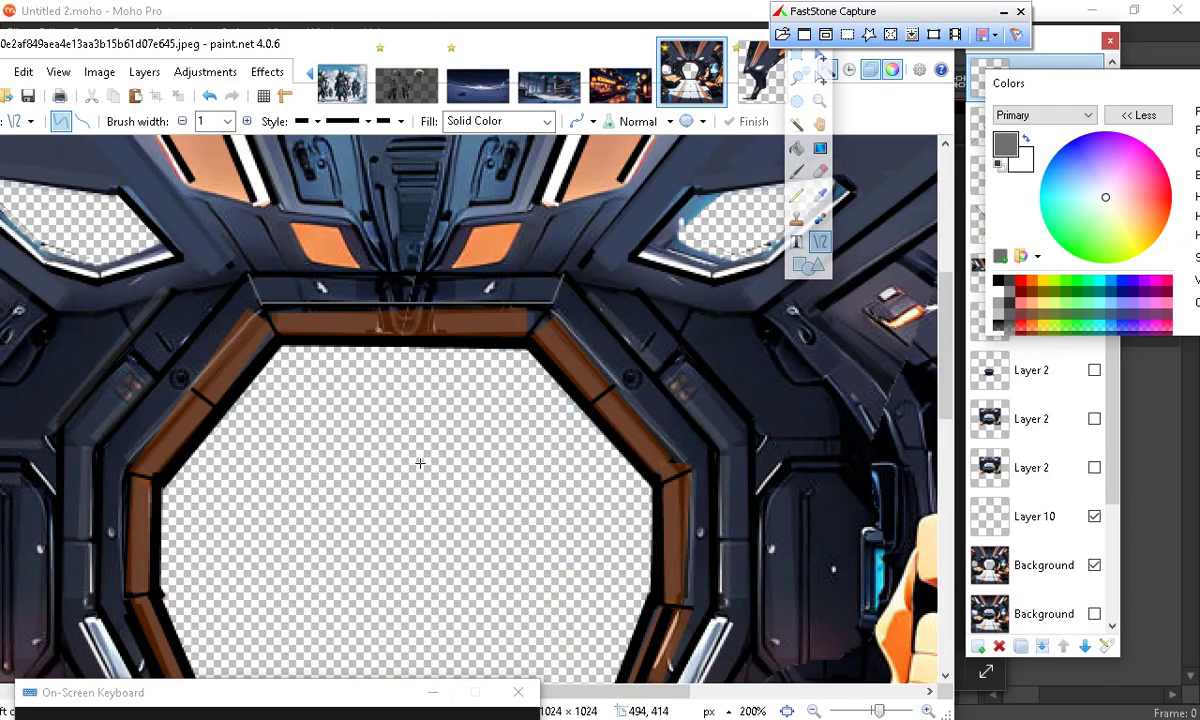
pyautogui.click(820, 194)
pyautogui.moveTo(1045, 90); pyautogui.dragTo(635, 640)
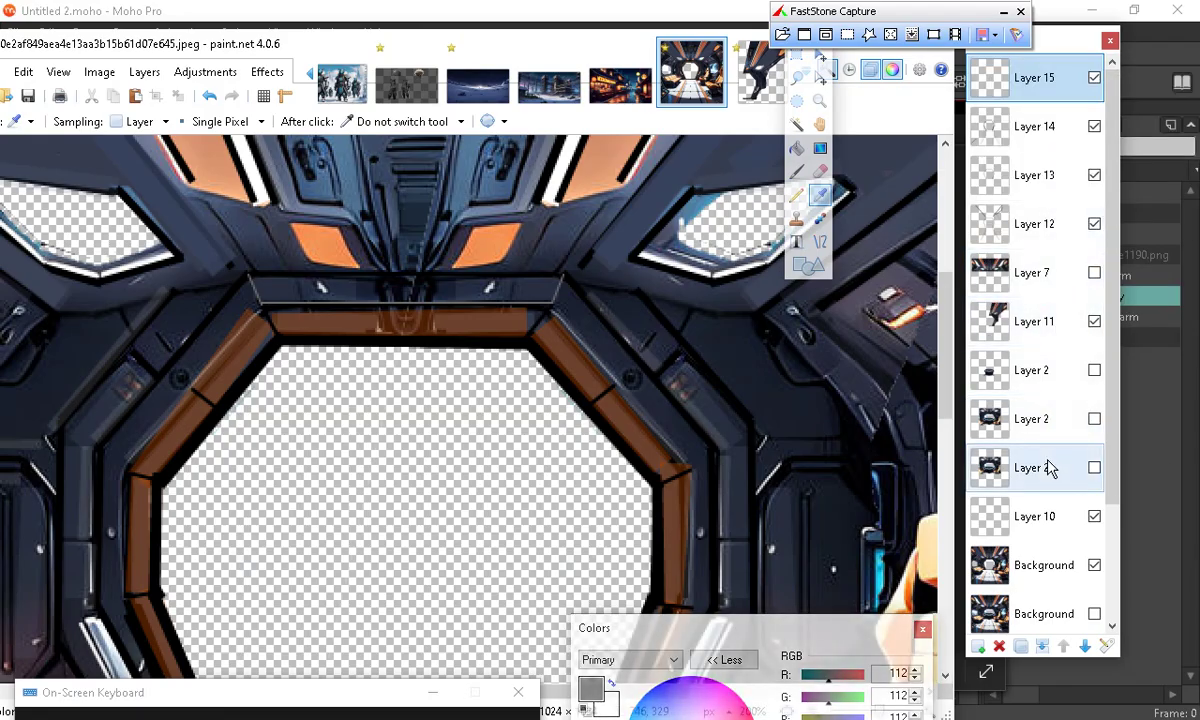
pyautogui.click(1000, 570)
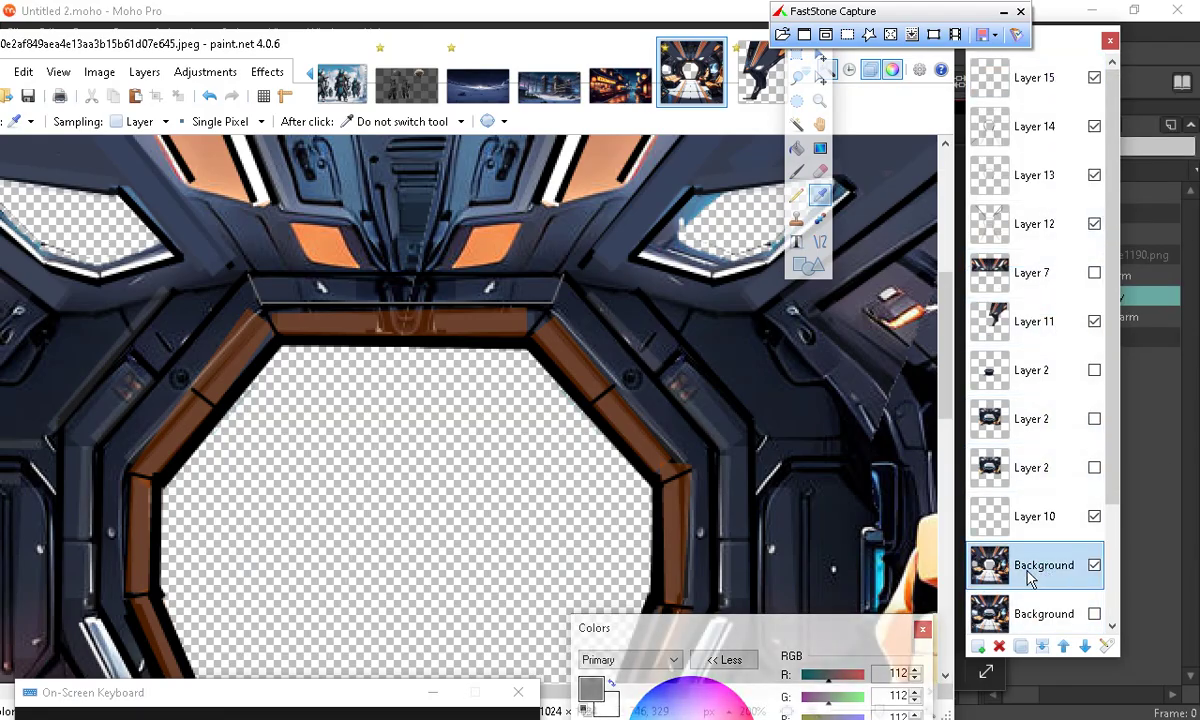
pyautogui.click(330, 172)
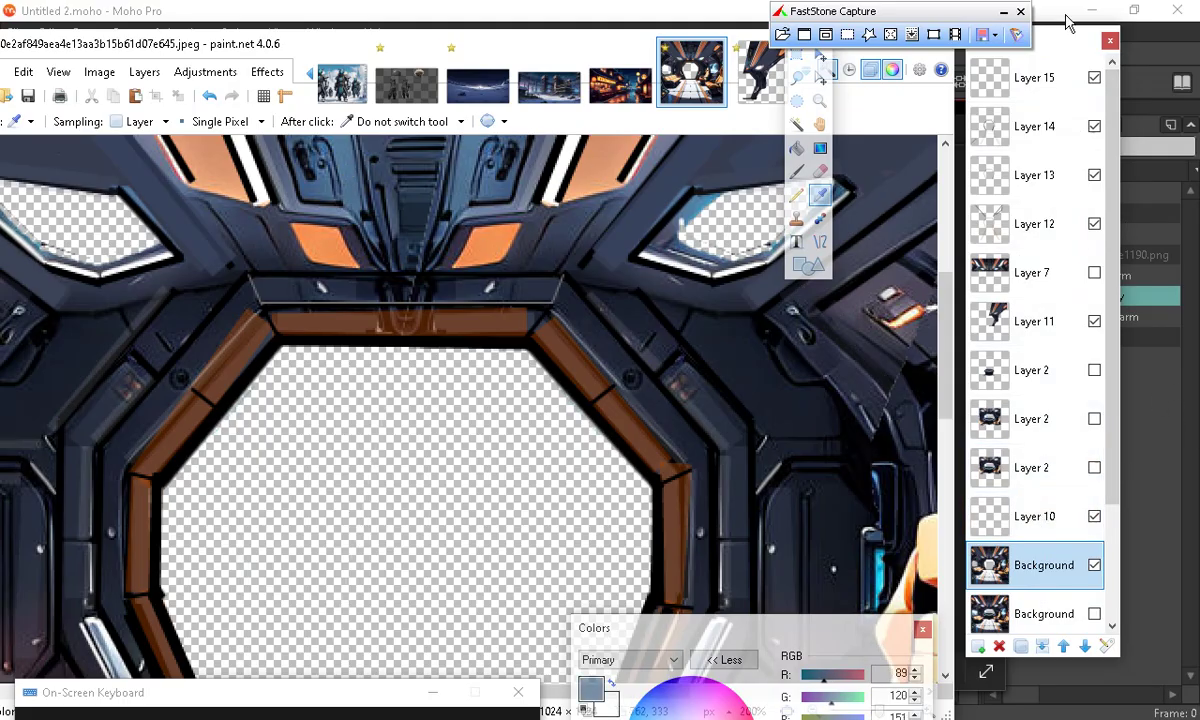
# Add a new layer above Layer 15 and set the primary color's opacity to 170
pyautogui.click(1060, 88)
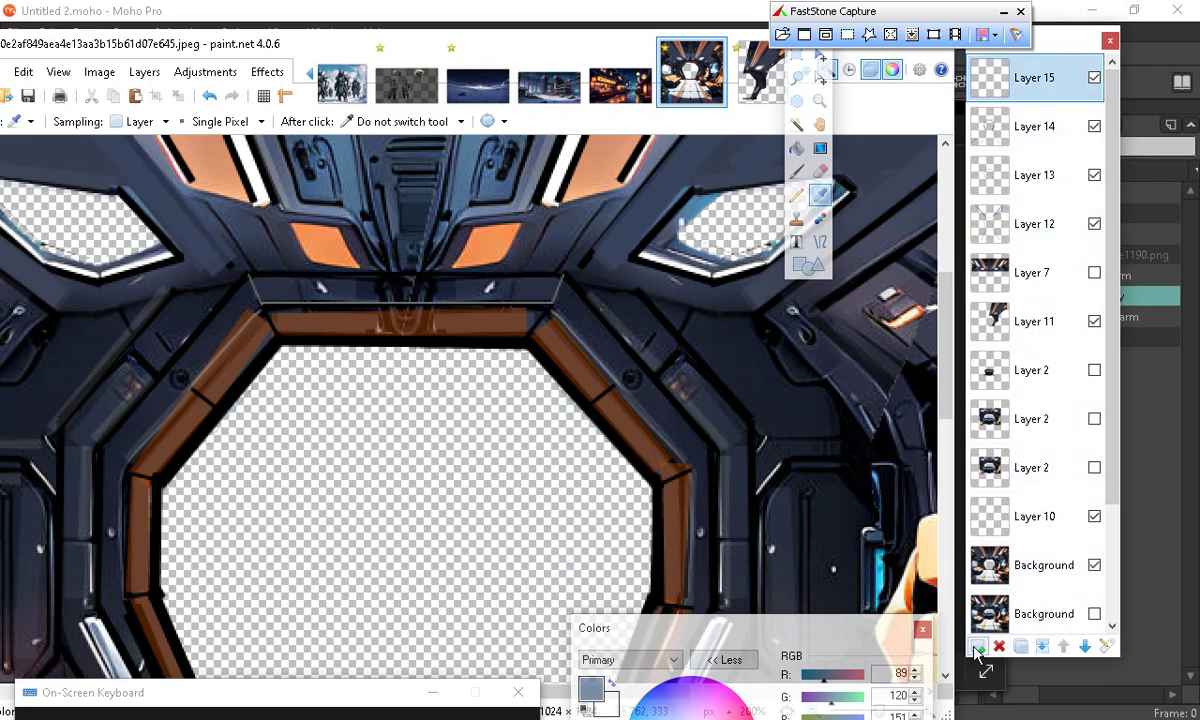
pyautogui.click(977, 648)
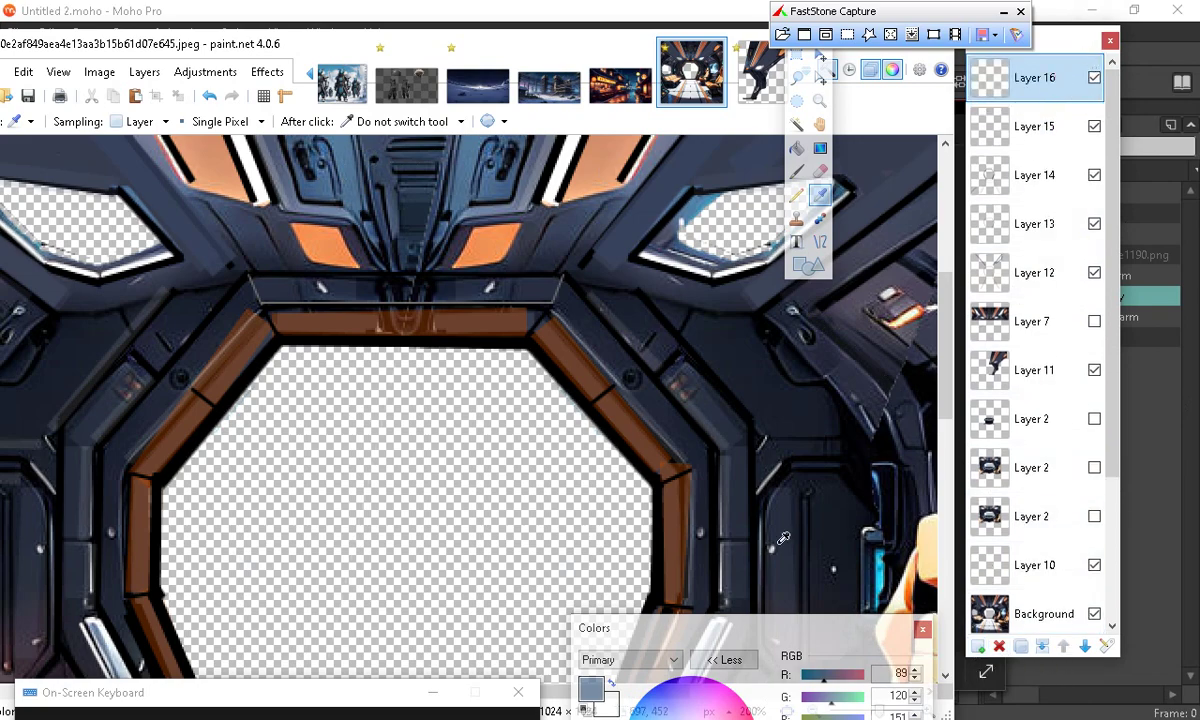
pyautogui.moveTo(742, 628); pyautogui.dragTo(855, 298)
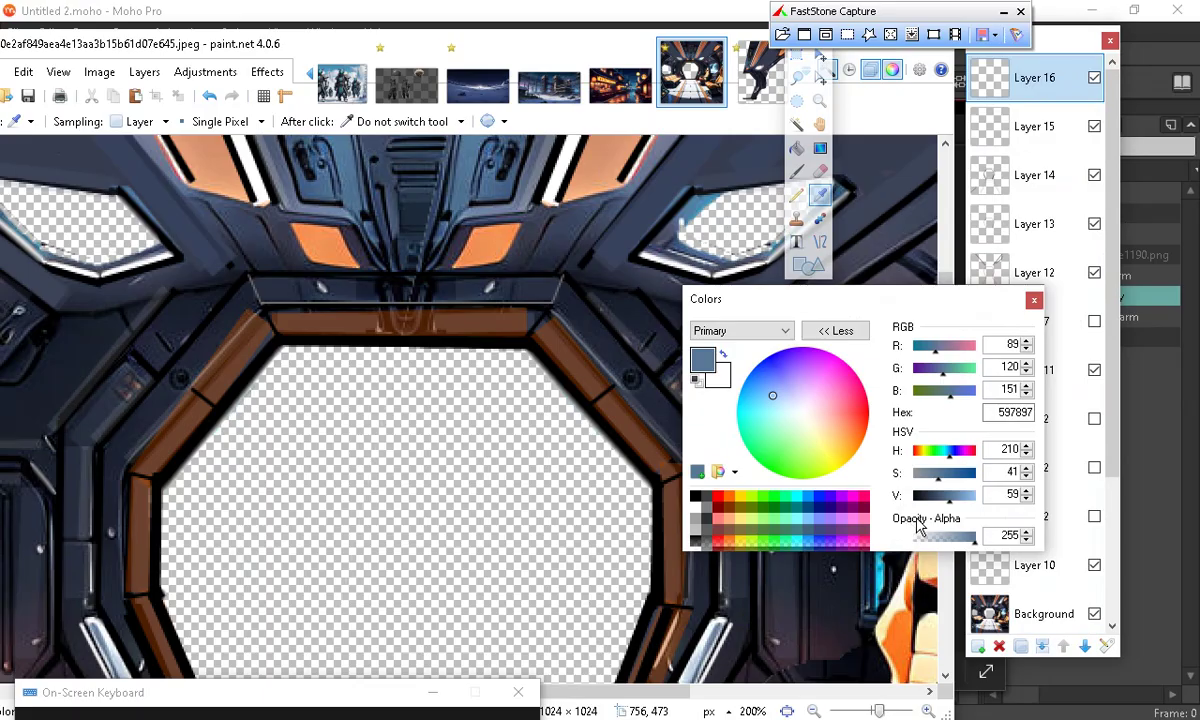
pyautogui.click(953, 544)
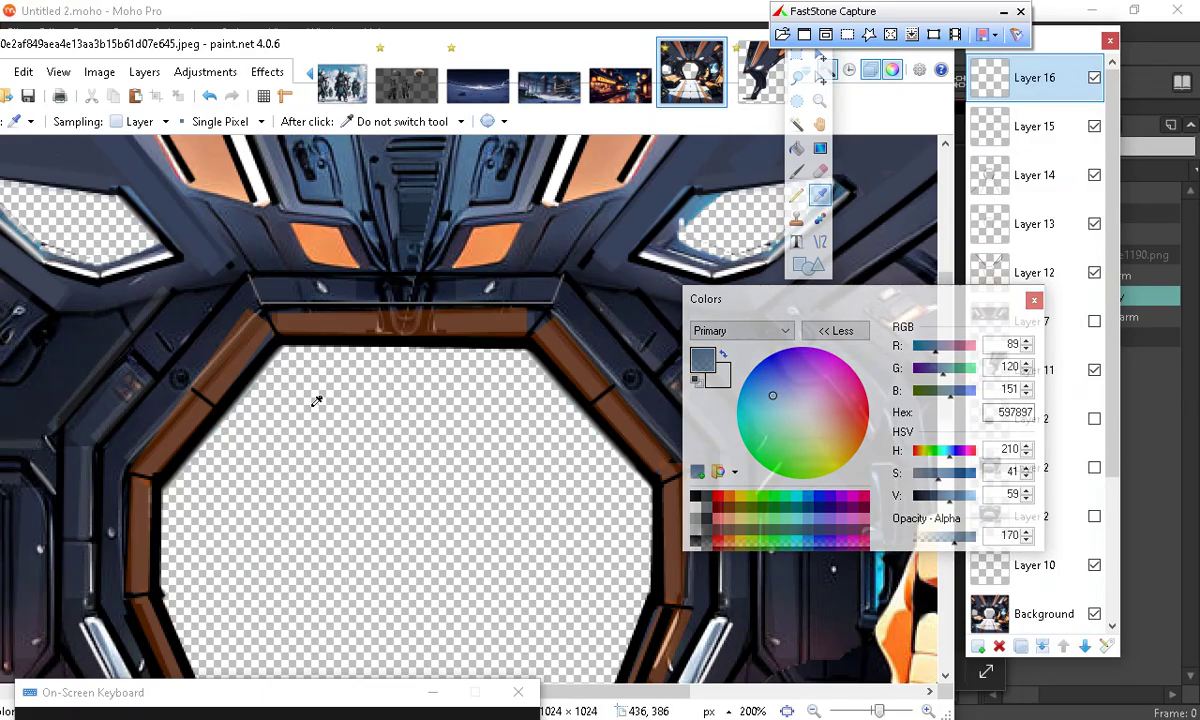
pyautogui.click(290, 305)
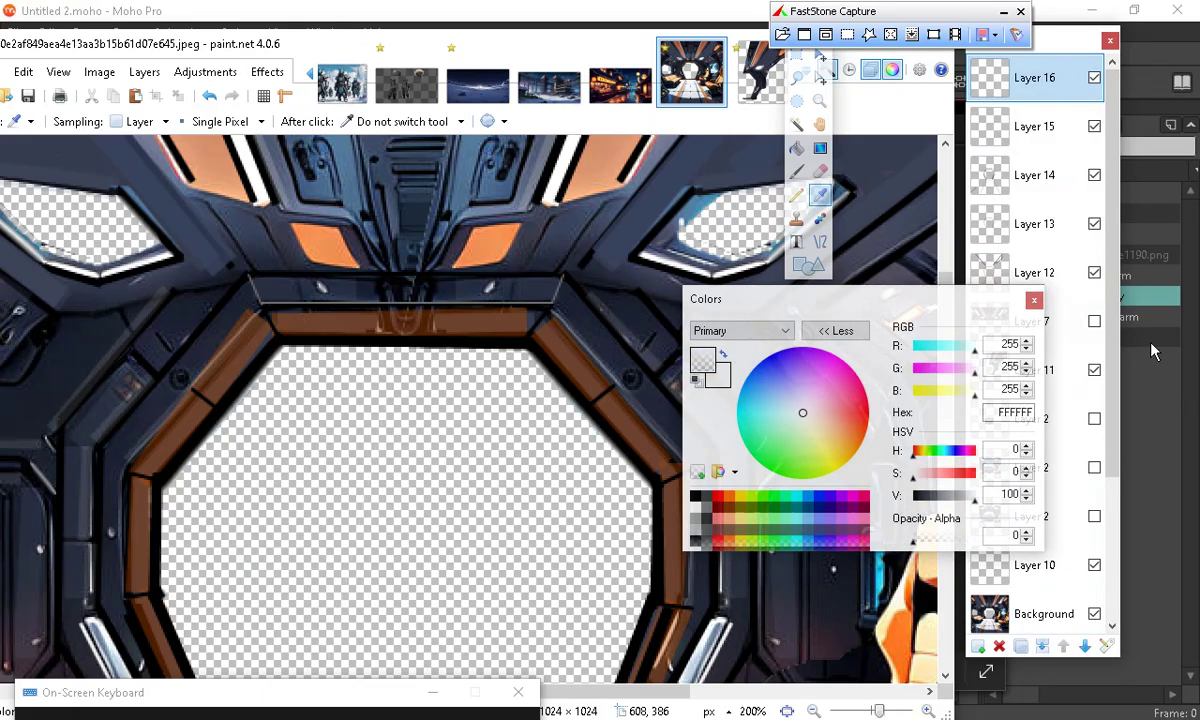
pyautogui.click(210, 96)
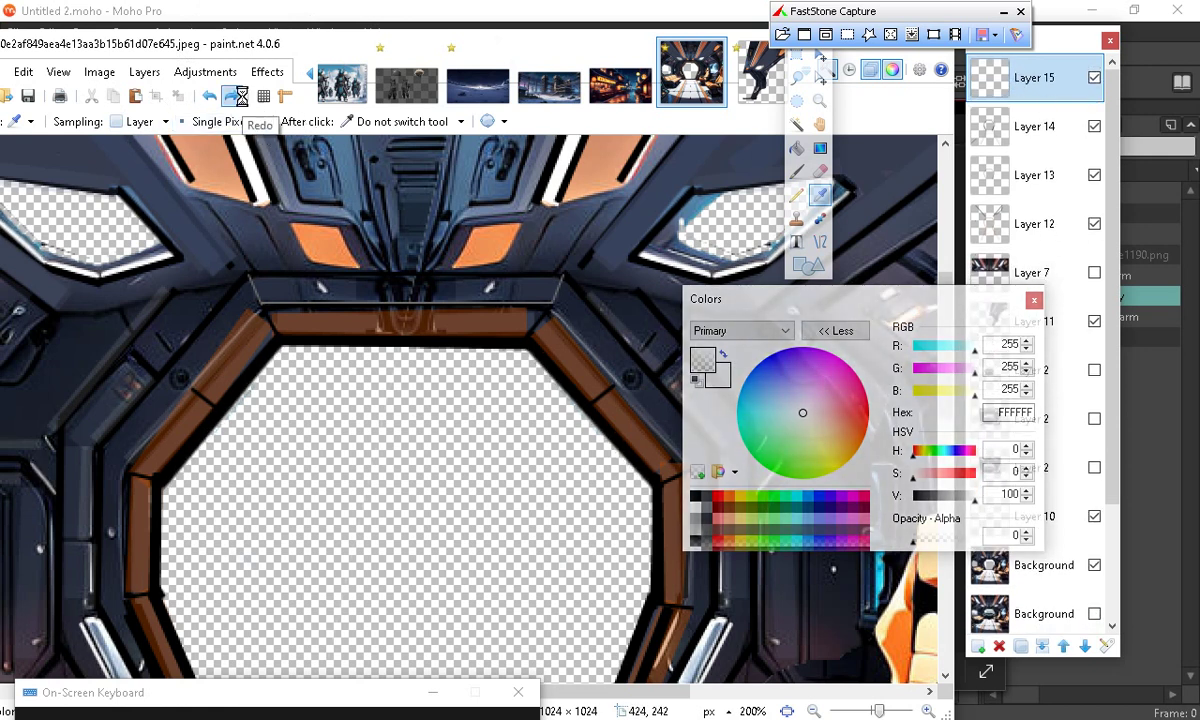
pyautogui.click(231, 96)
# Sample the blue-grey ceiling color 4E7596 from the Background layer with the Color Picker and make Layer 16 active again
pyautogui.click(1048, 614)
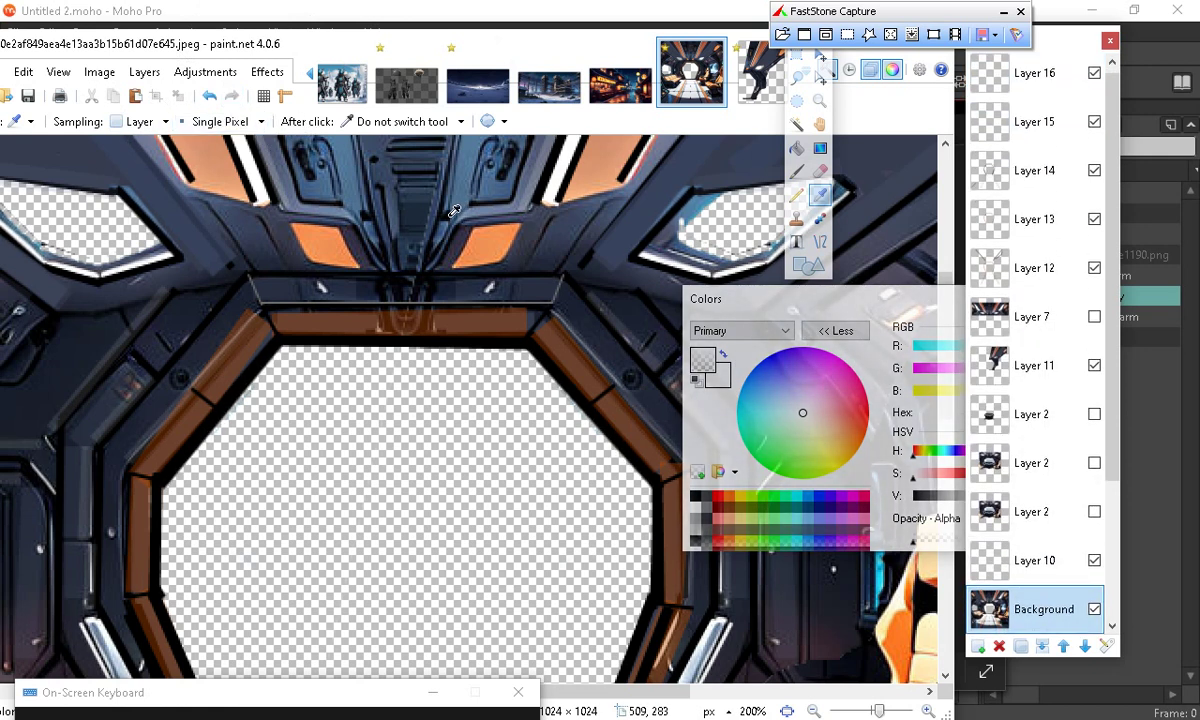
pyautogui.click(353, 170)
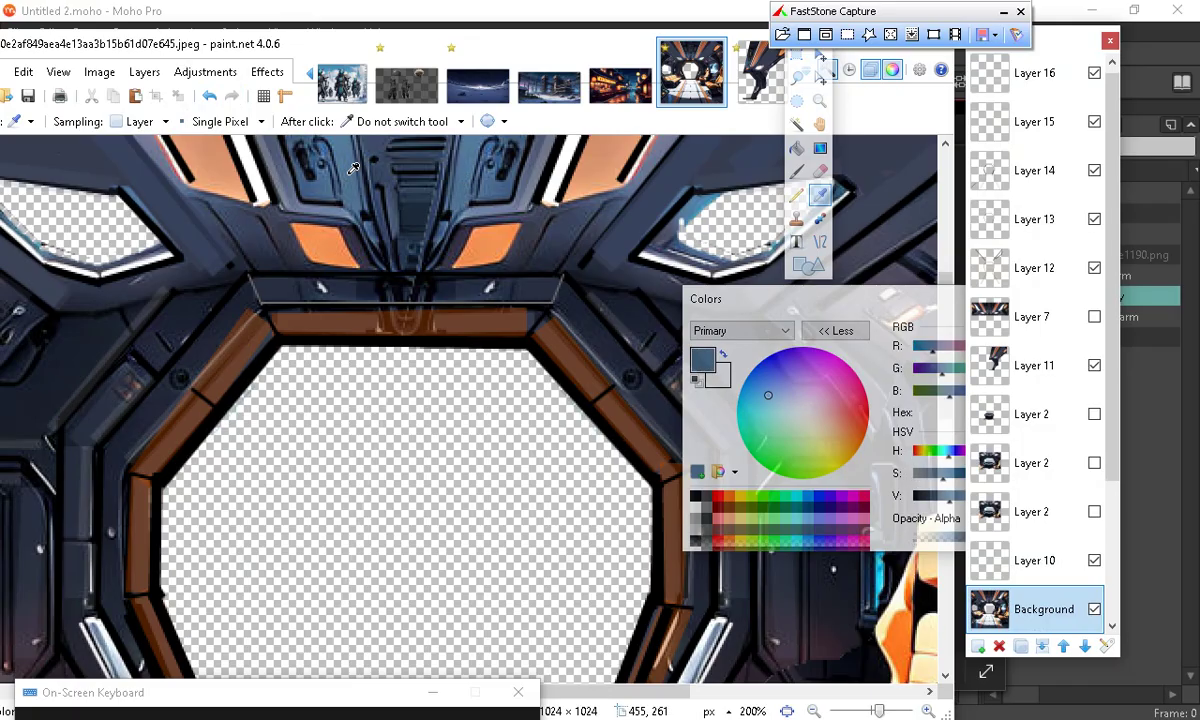
pyautogui.click(1040, 74)
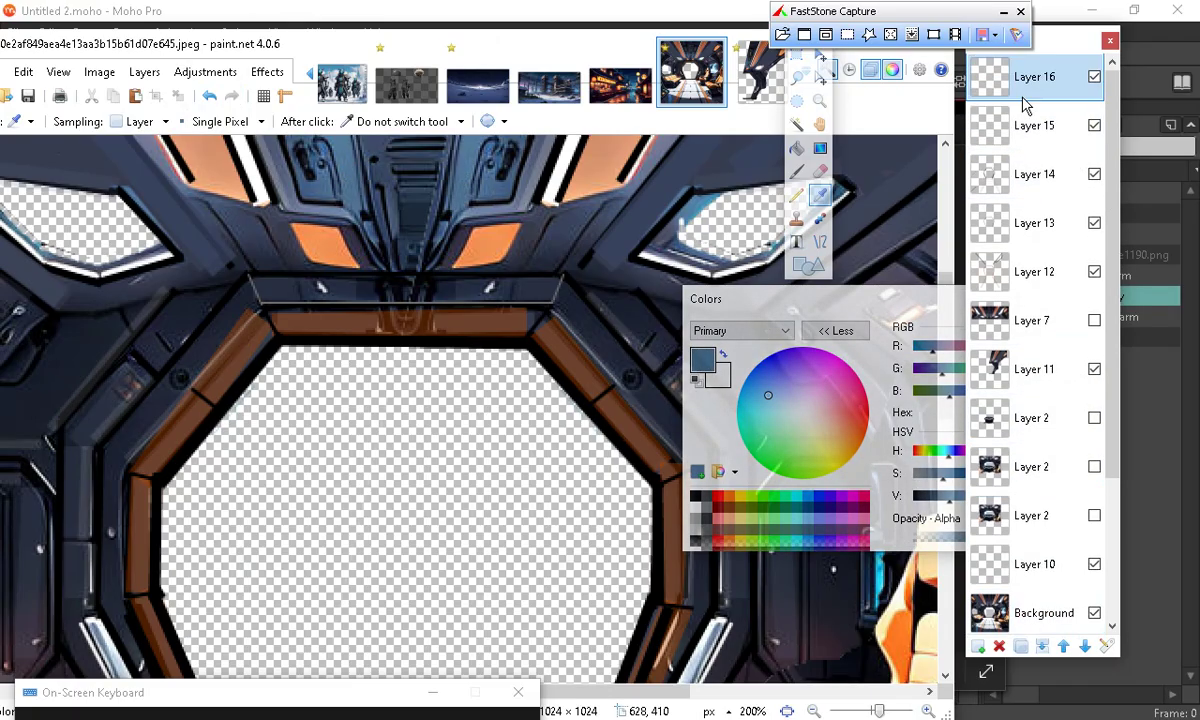
# Set the Line/Curve tool to brush width 2 and the primary color's opacity to 124, trying test lines beside the doorway
pyautogui.click(820, 241)
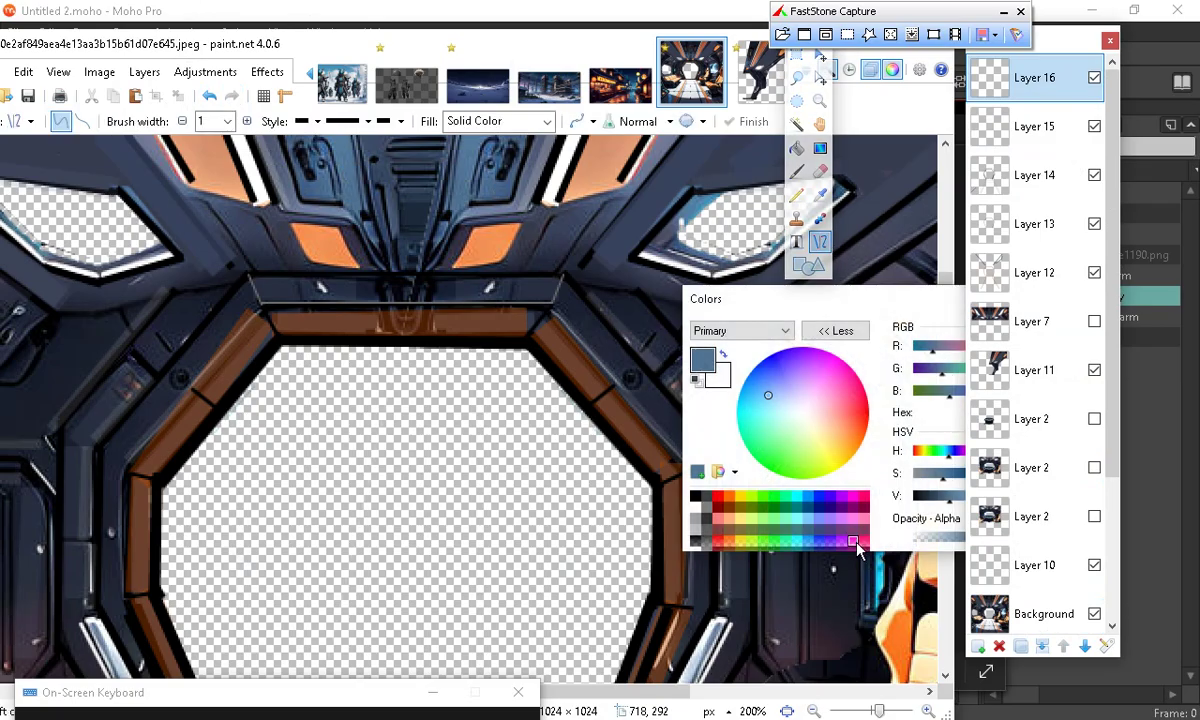
pyautogui.moveTo(113, 291); pyautogui.dragTo(101, 525)
pyautogui.click(209, 95)
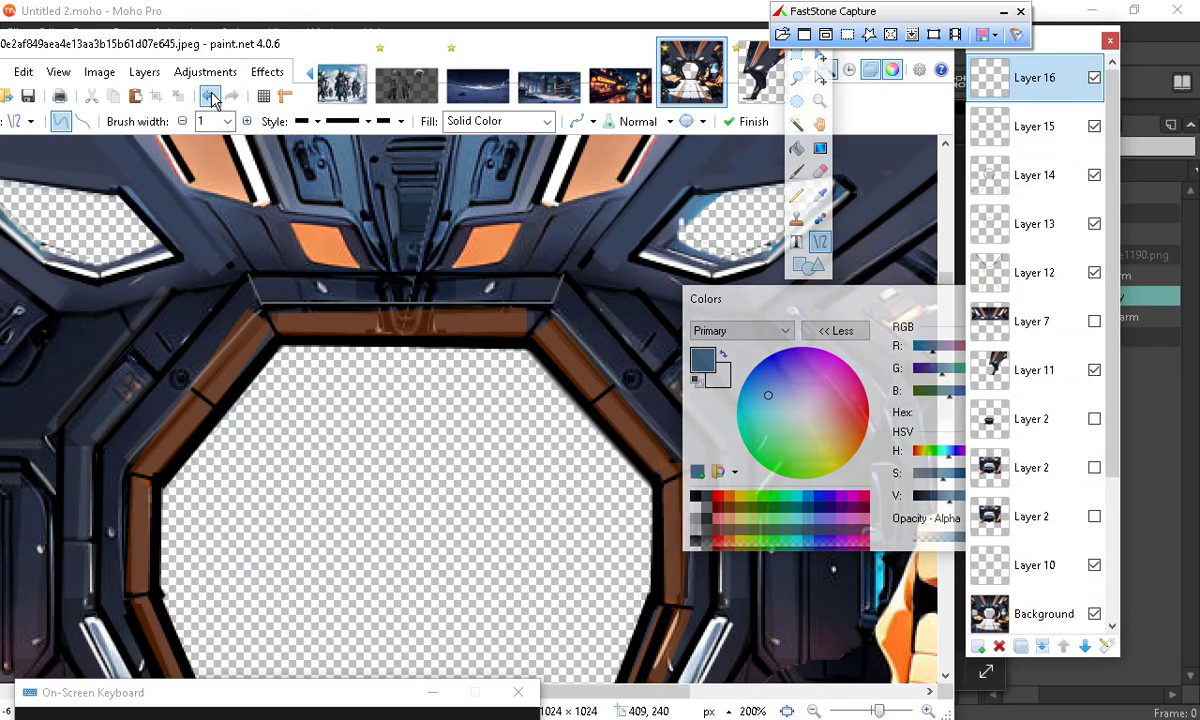
pyautogui.click(246, 121)
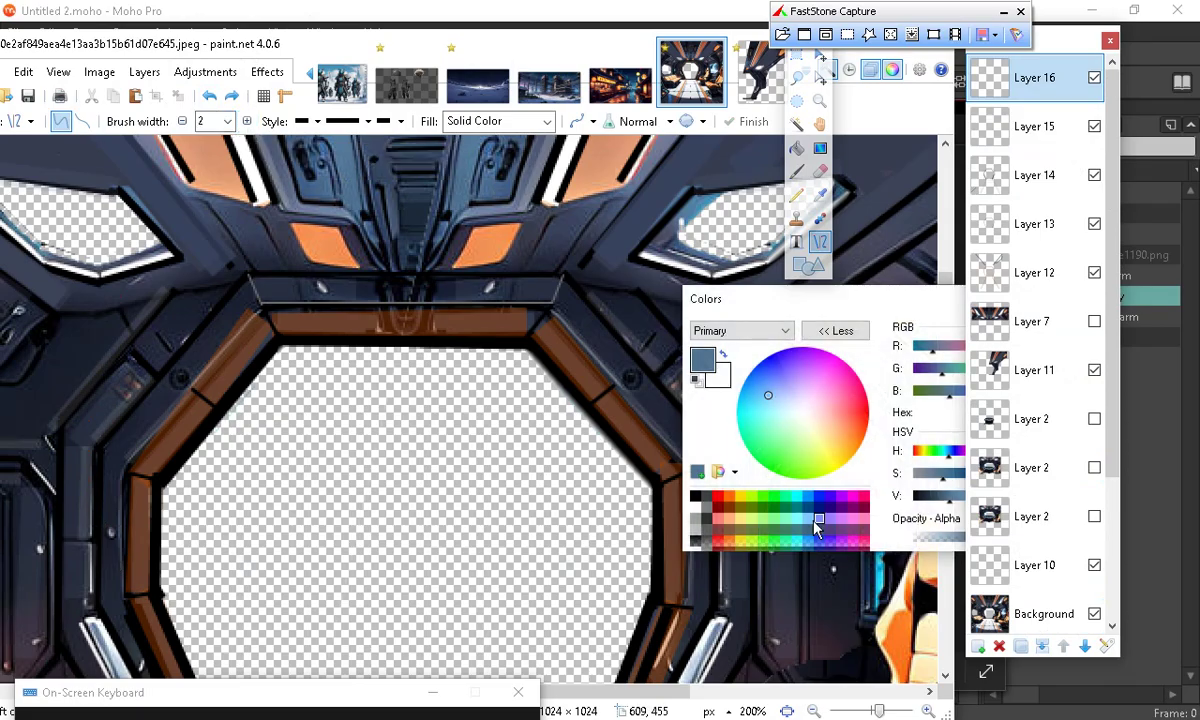
pyautogui.click(943, 540)
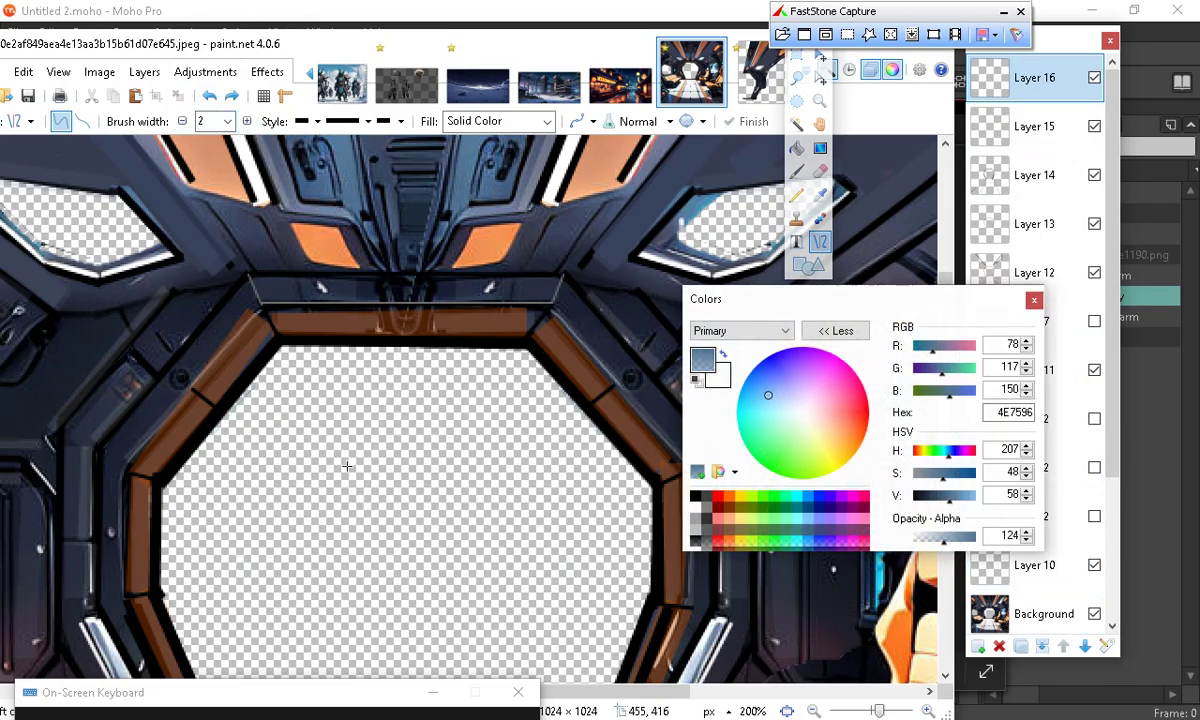
pyautogui.moveTo(232, 300); pyautogui.dragTo(151, 518)
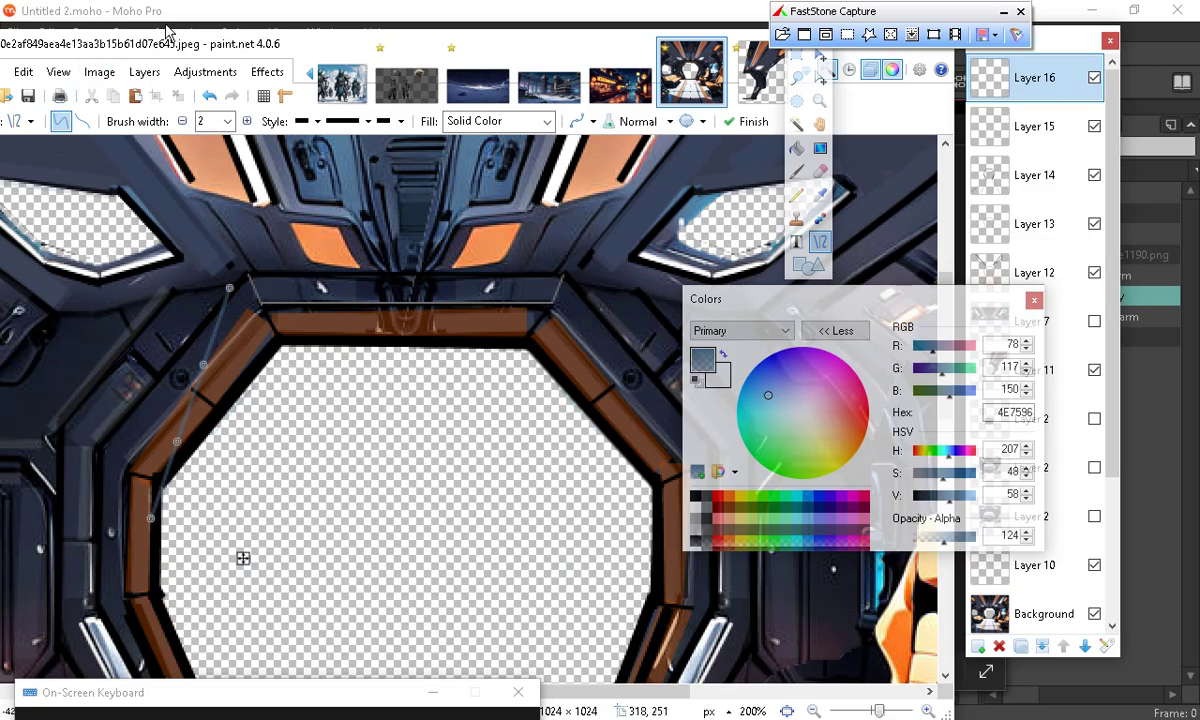
pyautogui.click(210, 97)
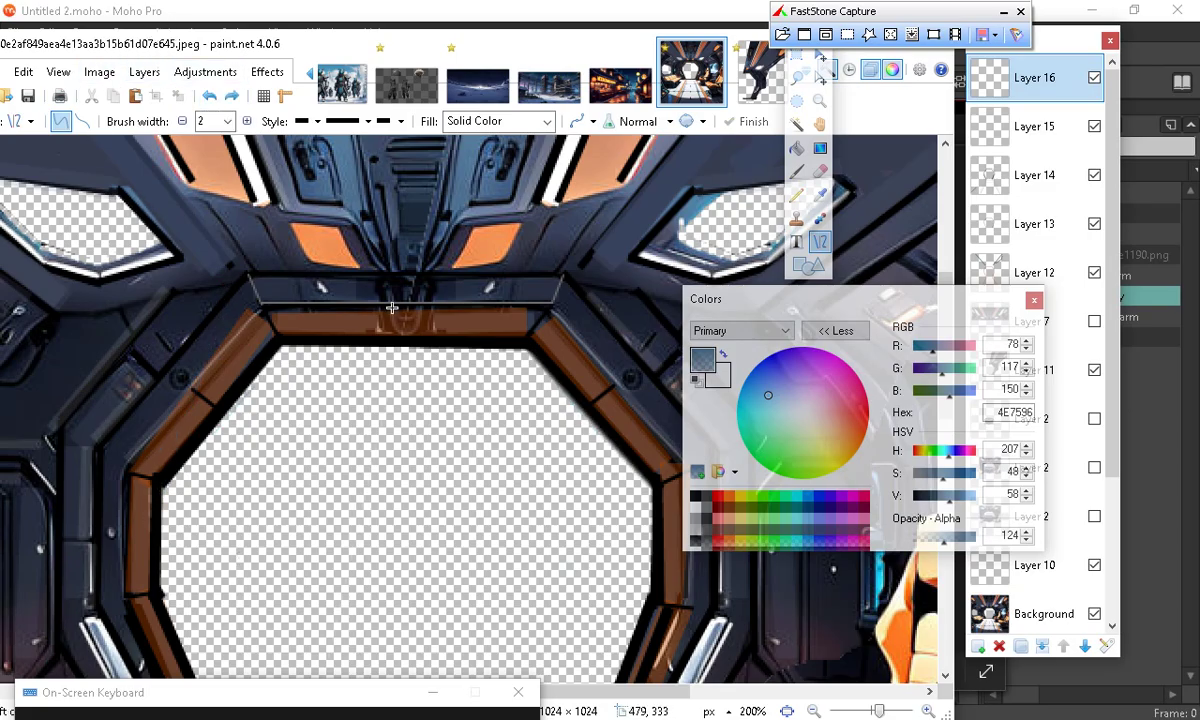
# Draw 2 px blue-grey highlight lines along the outer edge of the doorway's upper-right diagonal frame
pyautogui.moveTo(762, 294)
pyautogui.mouseDown()
pyautogui.moveTo(865, 292)
pyautogui.moveTo(925, 90)
pyautogui.mouseUp()
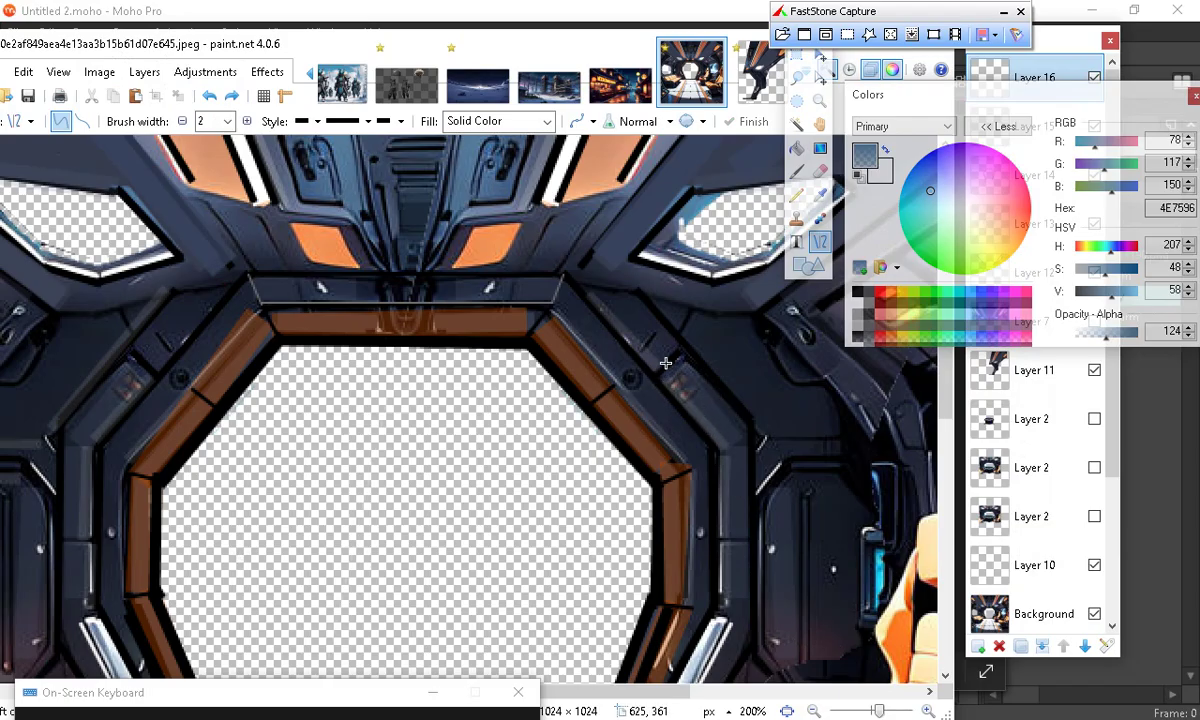
pyautogui.moveTo(591, 288); pyautogui.dragTo(664, 363)
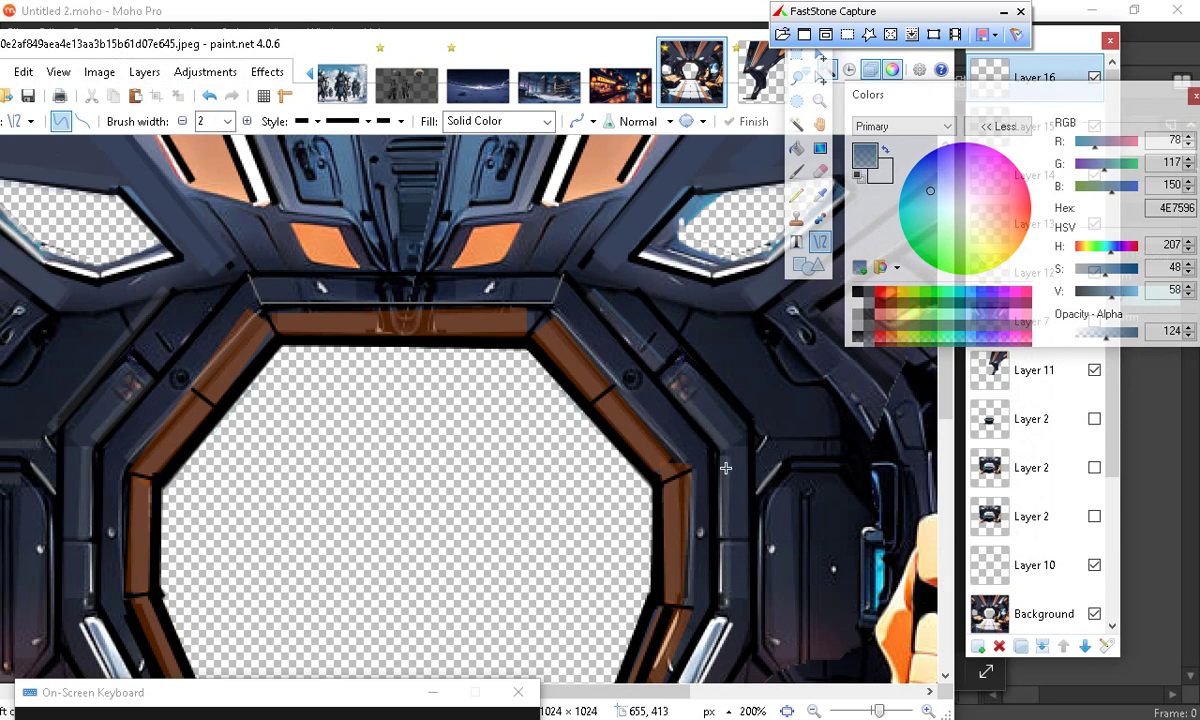
pyautogui.moveTo(667, 366); pyautogui.dragTo(735, 444)
pyautogui.click(619, 621)
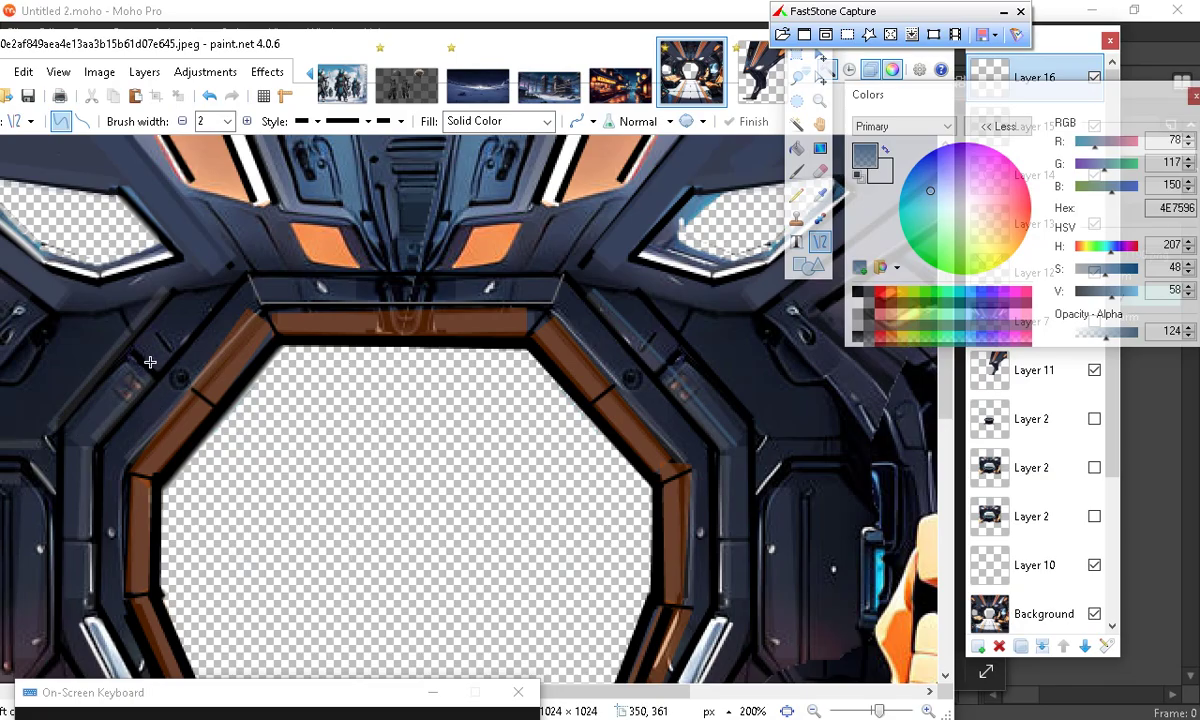
# Draw matching 2 px blue-grey highlight lines along the doorway's upper-left diagonal frame, undoing a misplaced one
pyautogui.moveTo(148, 365)
pyautogui.mouseDown()
pyautogui.moveTo(206, 324)
pyautogui.moveTo(195, 297)
pyautogui.moveTo(134, 414)
pyautogui.moveTo(209, 288)
pyautogui.mouseUp()
pyautogui.hotkey('ctrl', 'z')
pyautogui.moveTo(112, 402); pyautogui.dragTo(142, 370)
pyautogui.press('Return')
# Draw 2 px blue-grey highlight lines along the lower and outer edges of the right ceiling window's frame
pyautogui.scroll(3, 335, 466)
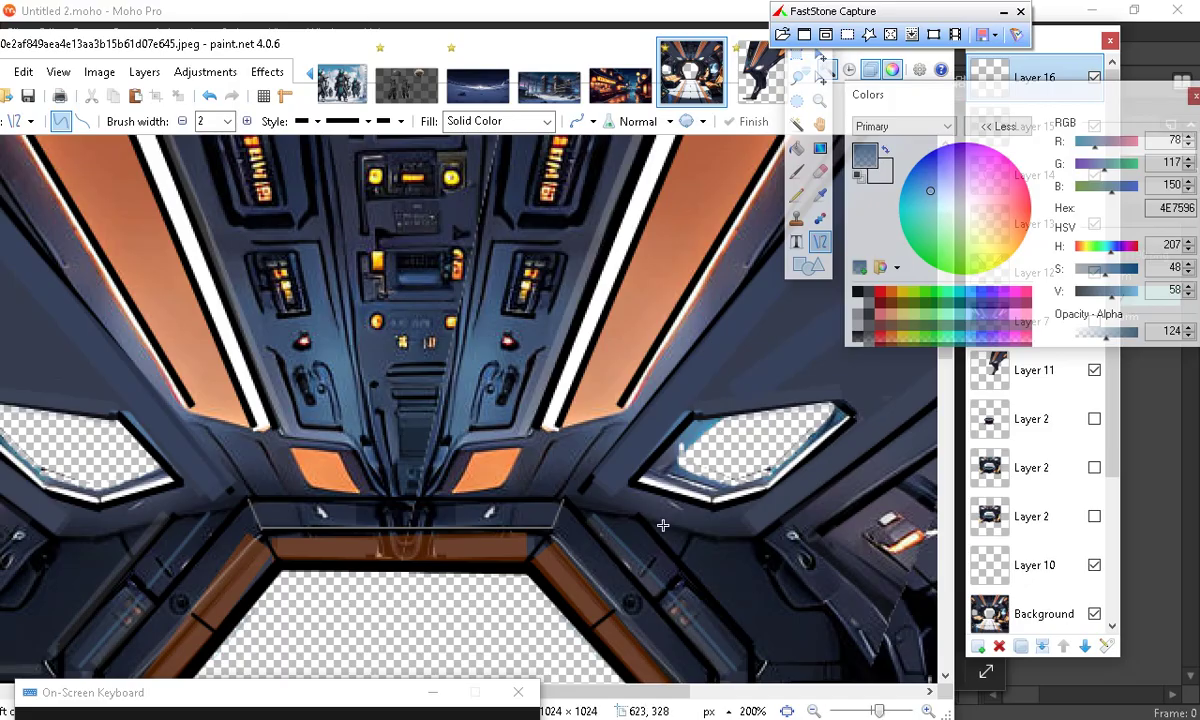
pyautogui.moveTo(637, 488); pyautogui.dragTo(721, 516)
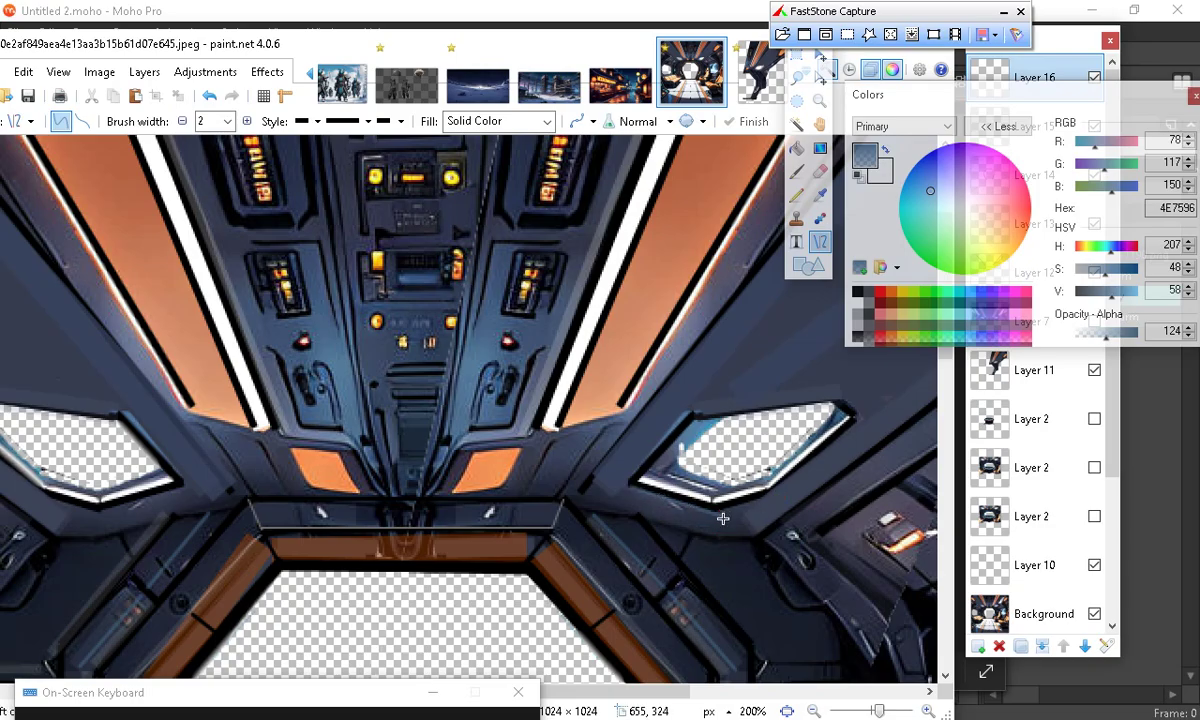
pyautogui.moveTo(719, 514); pyautogui.dragTo(768, 501)
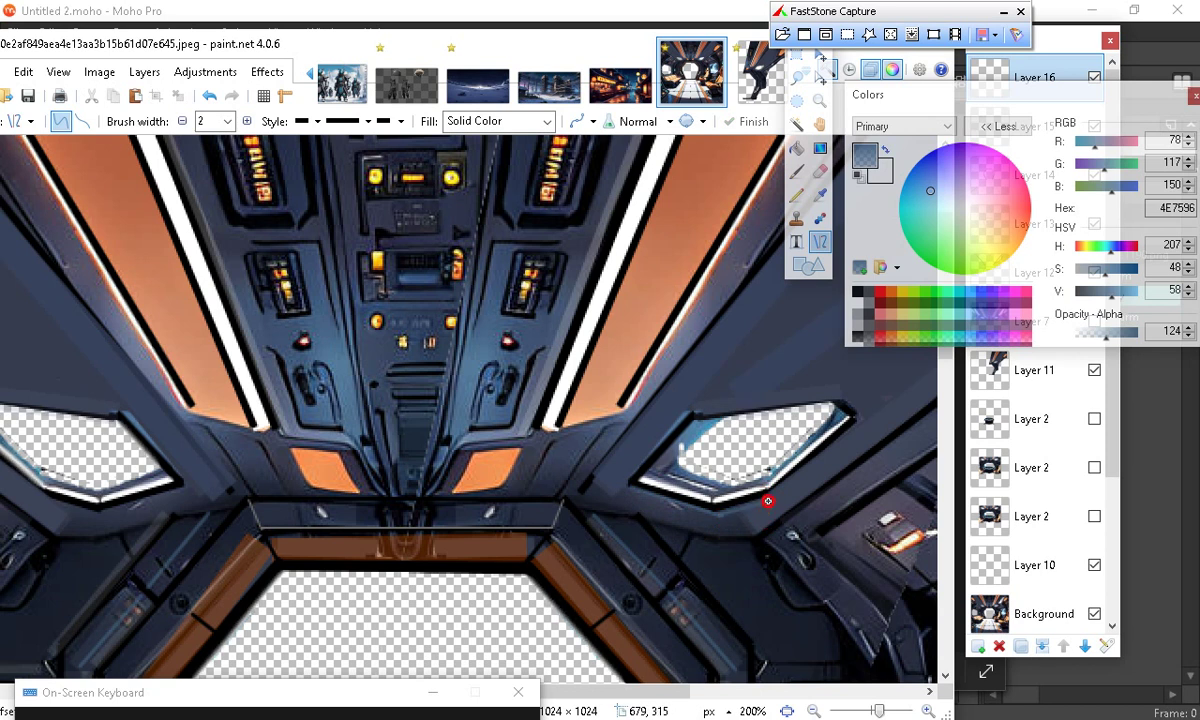
pyautogui.click(817, 471)
pyautogui.moveTo(773, 499); pyautogui.dragTo(858, 419)
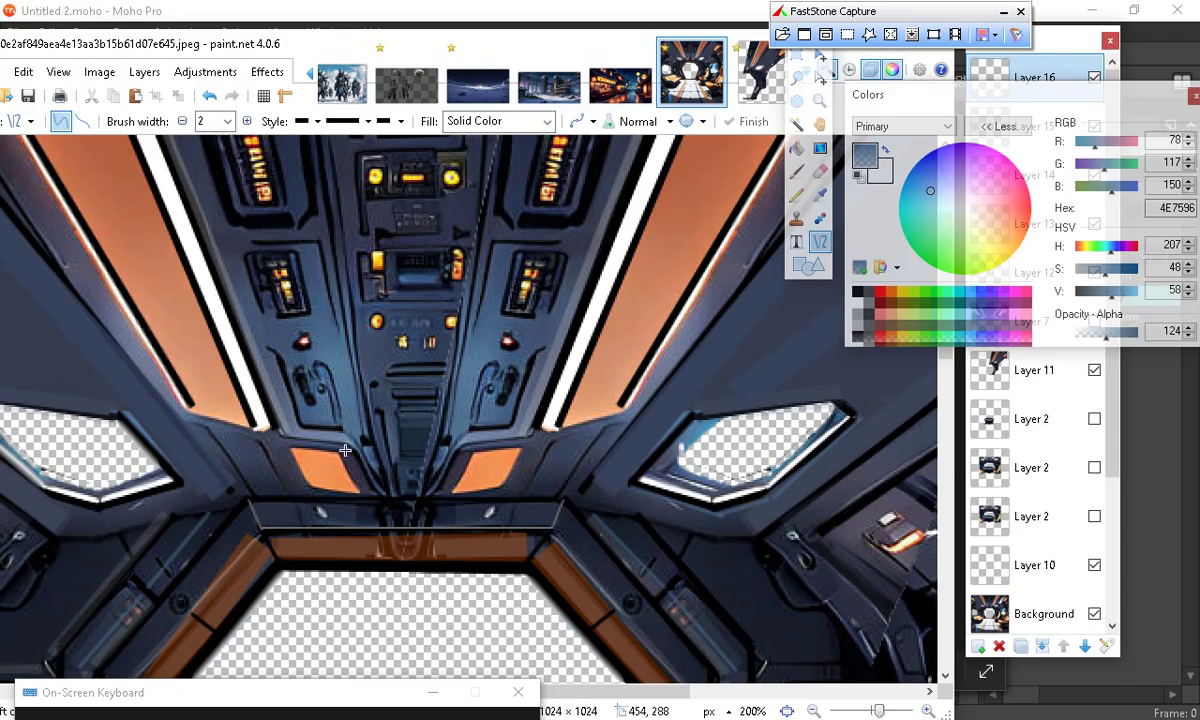
# Draw 2 px blue-grey highlight lines around the large lit console on the ceiling's right side
pyautogui.scroll(6, 323, 369)
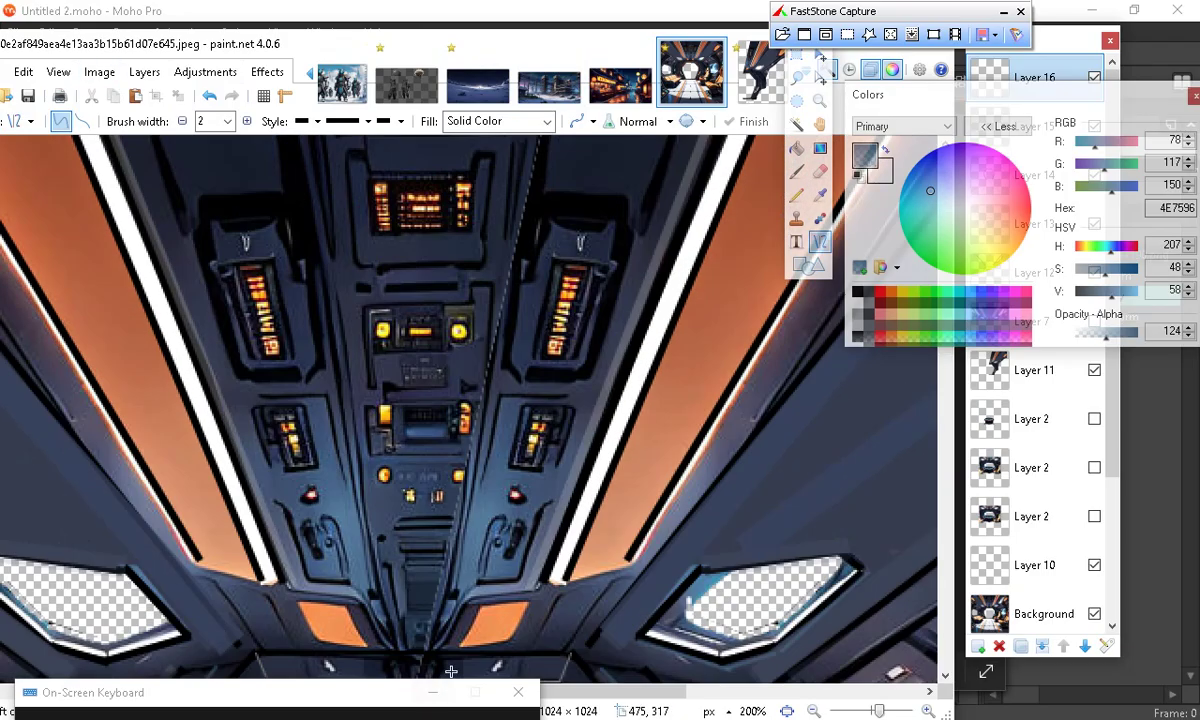
pyautogui.scroll(-6, 434, 483)
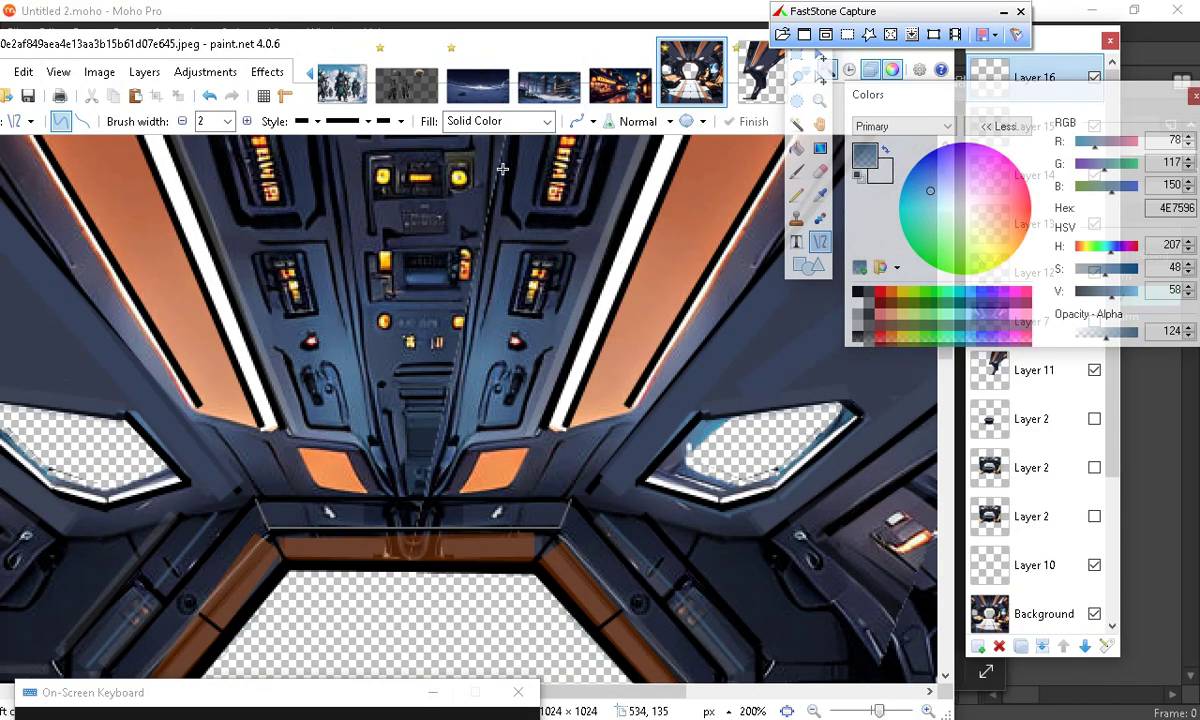
pyautogui.scroll(6, 445, 657)
pyautogui.scroll(-3, 483, 561)
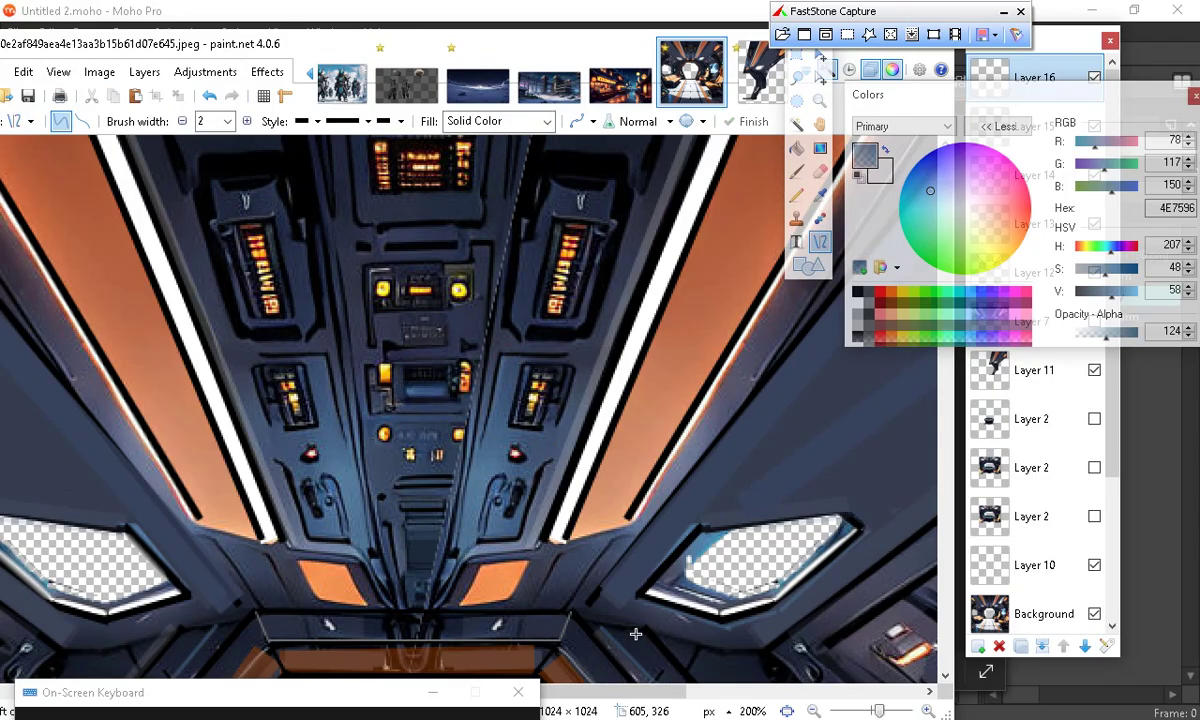
pyautogui.scroll(3, 508, 440)
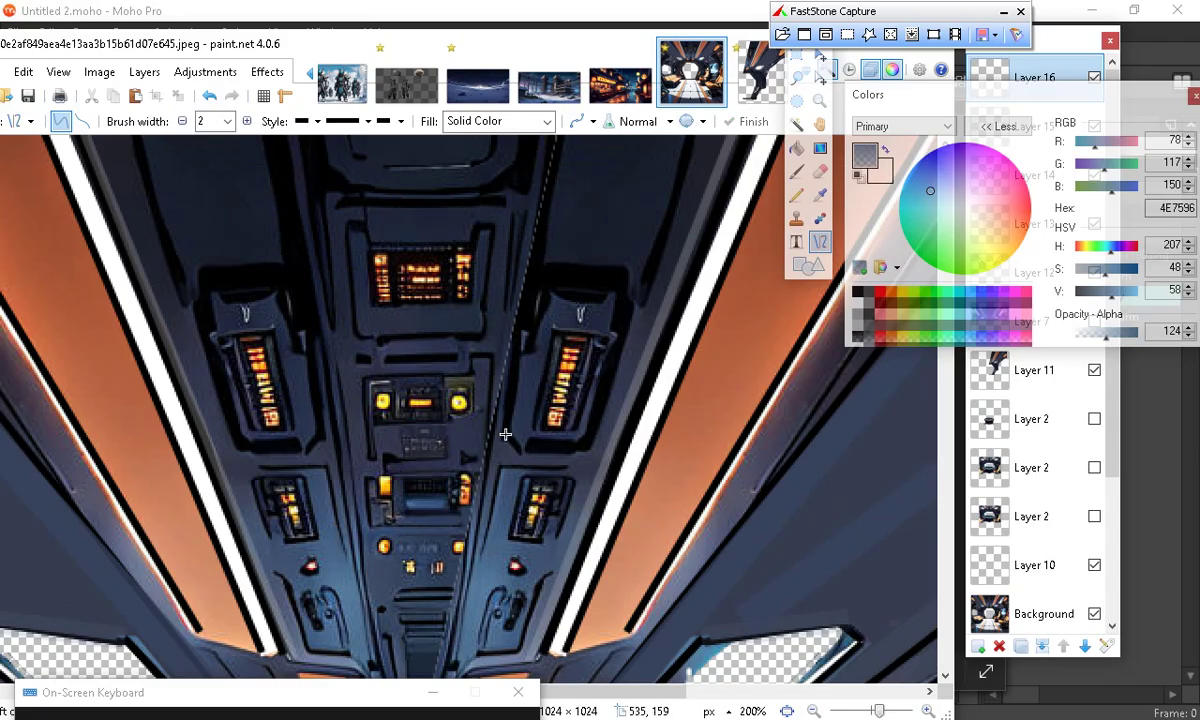
pyautogui.moveTo(511, 436); pyautogui.dragTo(523, 355)
pyautogui.moveTo(572, 392); pyautogui.dragTo(559, 416)
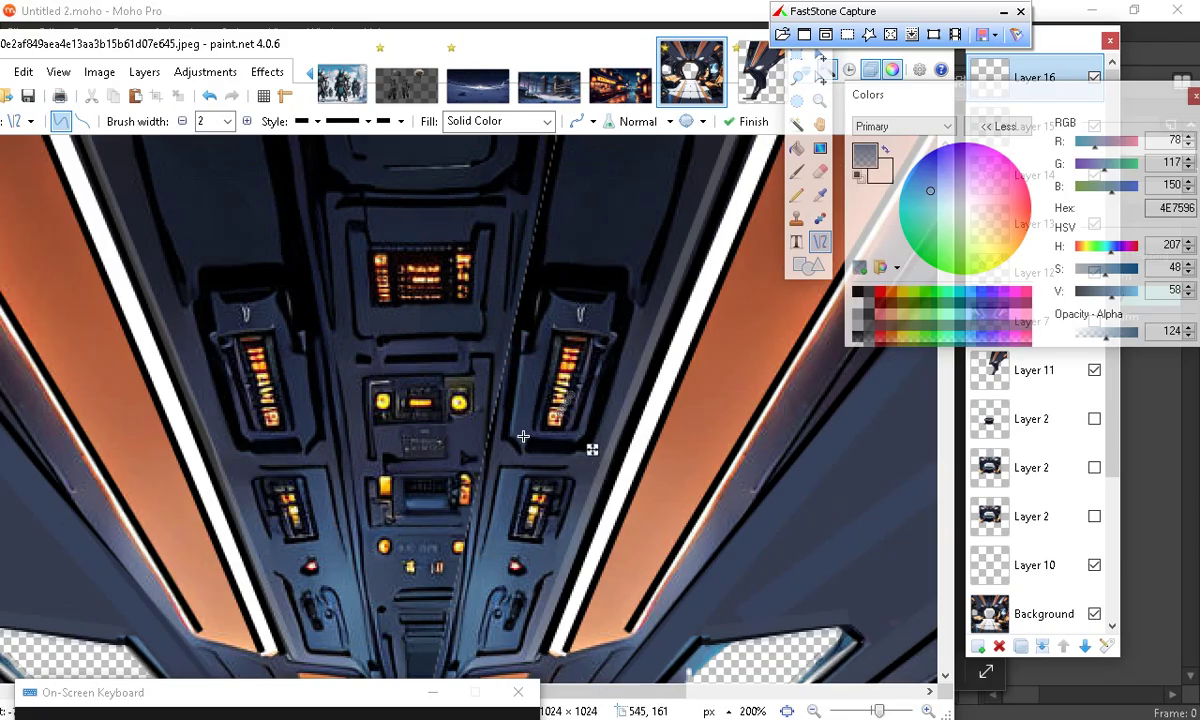
pyautogui.moveTo(574, 477); pyautogui.dragTo(618, 334)
pyautogui.click(488, 485)
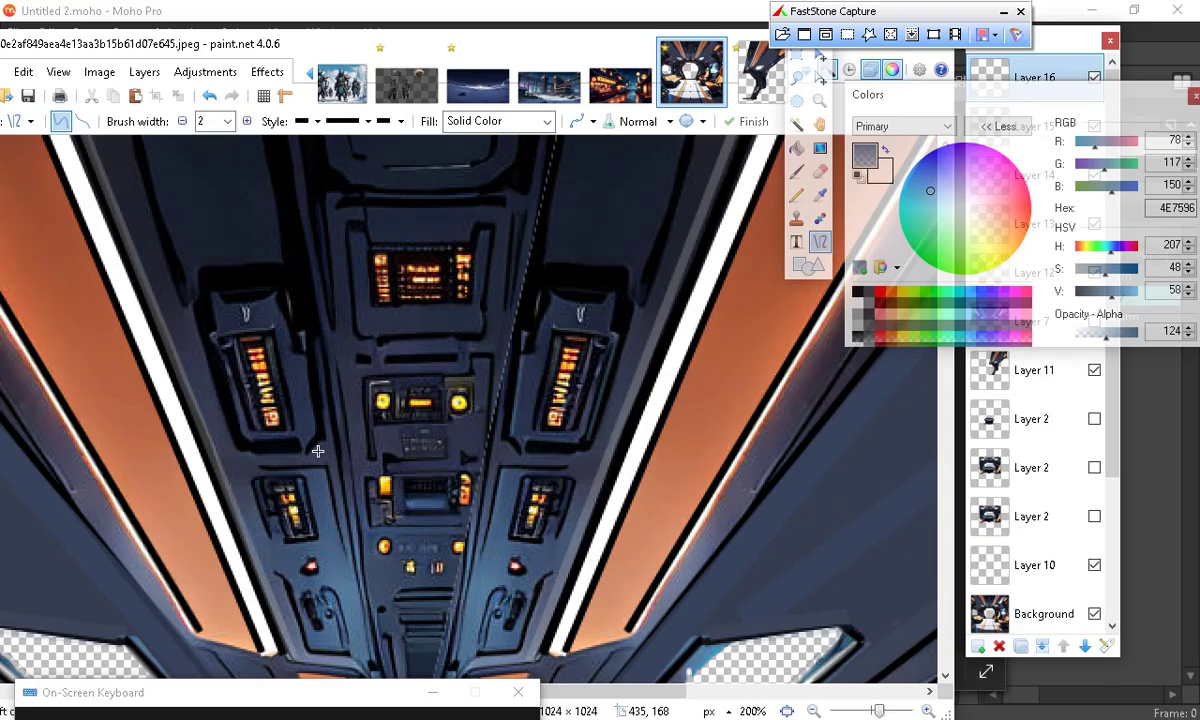
# Draw matching 2 px blue-grey highlight lines around the large lit console on the ceiling's left side
pyautogui.moveTo(307, 320); pyautogui.dragTo(289, 299)
pyautogui.moveTo(239, 478); pyautogui.dragTo(202, 300)
pyautogui.click(314, 564)
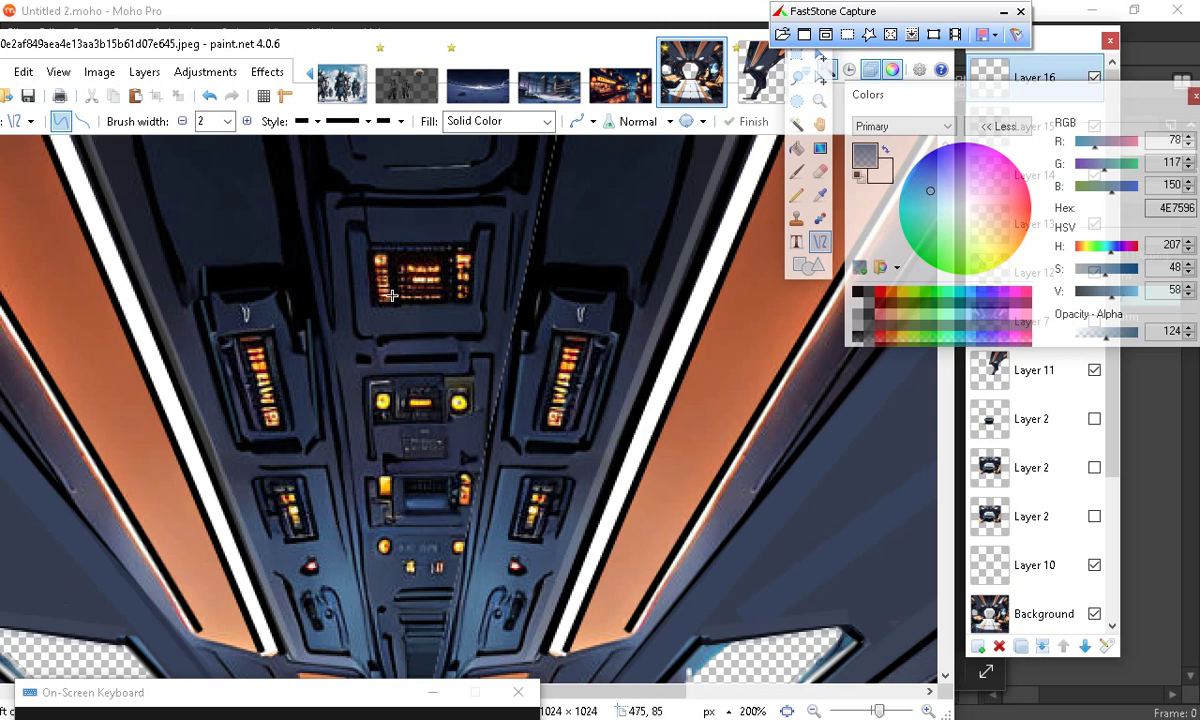
# Outline the top and inner side of the dark recess above the left lit console with 2 px blue-grey lines
pyautogui.moveTo(211, 268); pyautogui.dragTo(281, 263)
pyautogui.click(312, 412)
pyautogui.moveTo(284, 262); pyautogui.dragTo(282, 289)
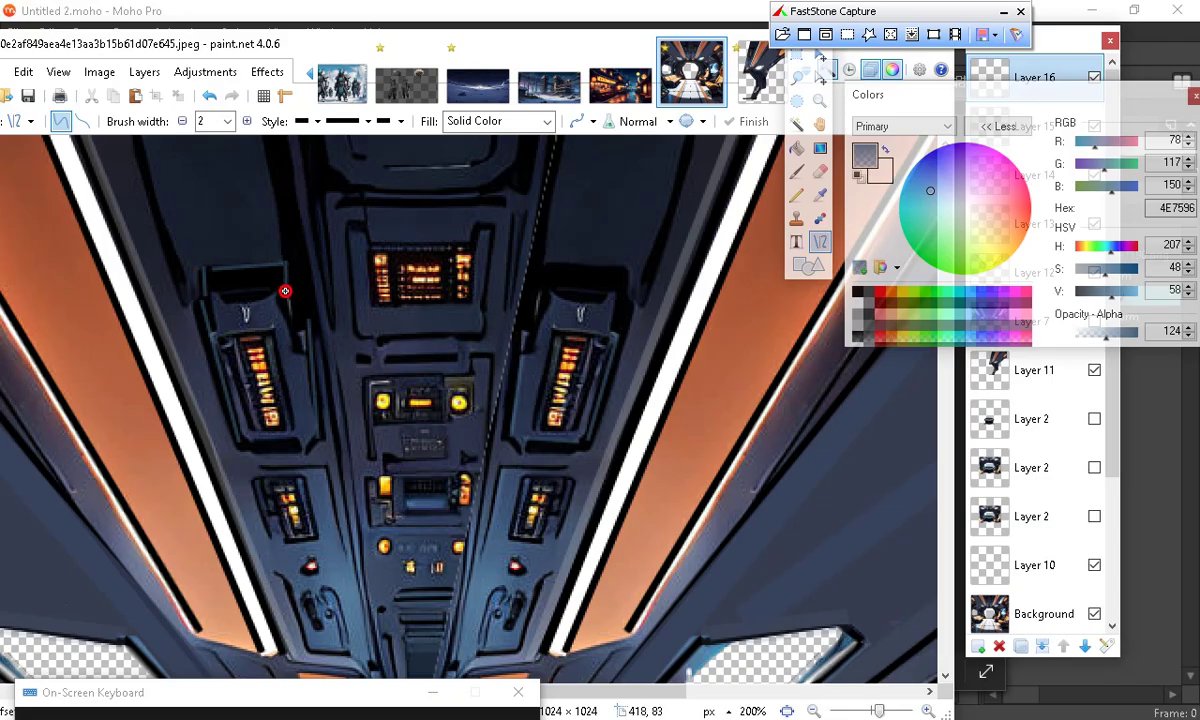
pyautogui.moveTo(286, 291); pyautogui.dragTo(284, 289)
pyautogui.click(316, 468)
# Outline the sides of the dark recess above the right lit console with 2 px blue-grey lines, undoing a misplaced one
pyautogui.moveTo(548, 299); pyautogui.dragTo(549, 260)
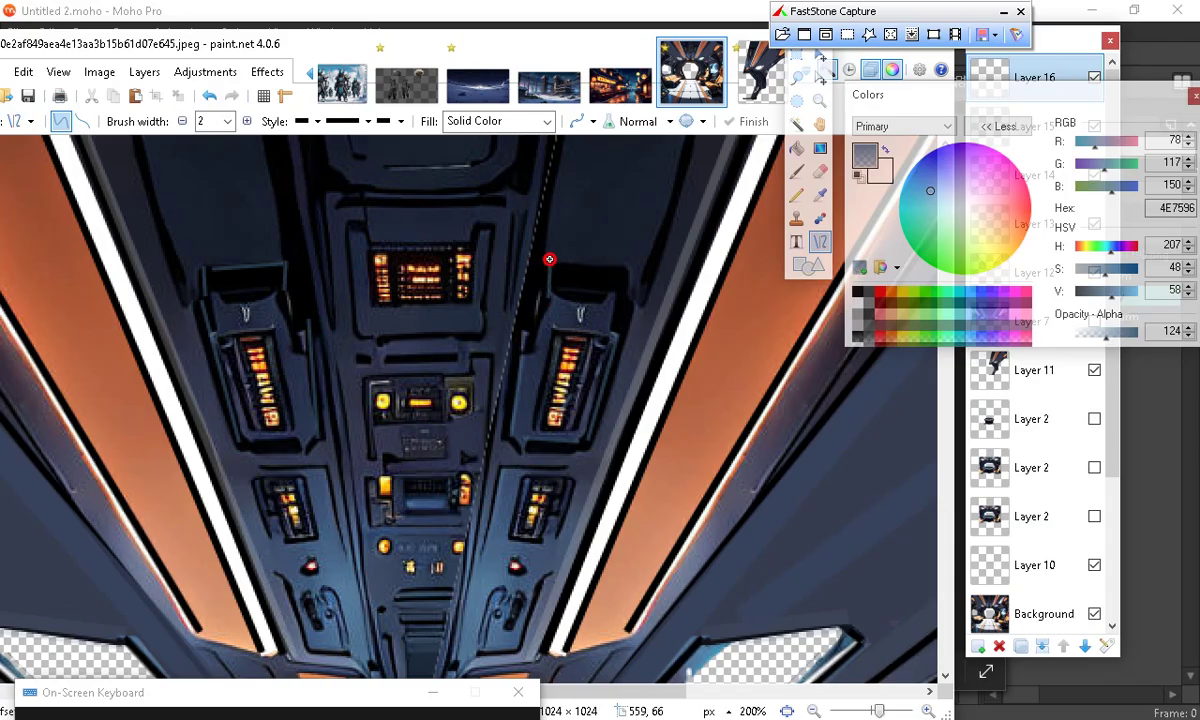
pyautogui.press('Return')
pyautogui.moveTo(622, 265); pyautogui.dragTo(622, 297)
pyautogui.hotkey('ctrl', 'z')
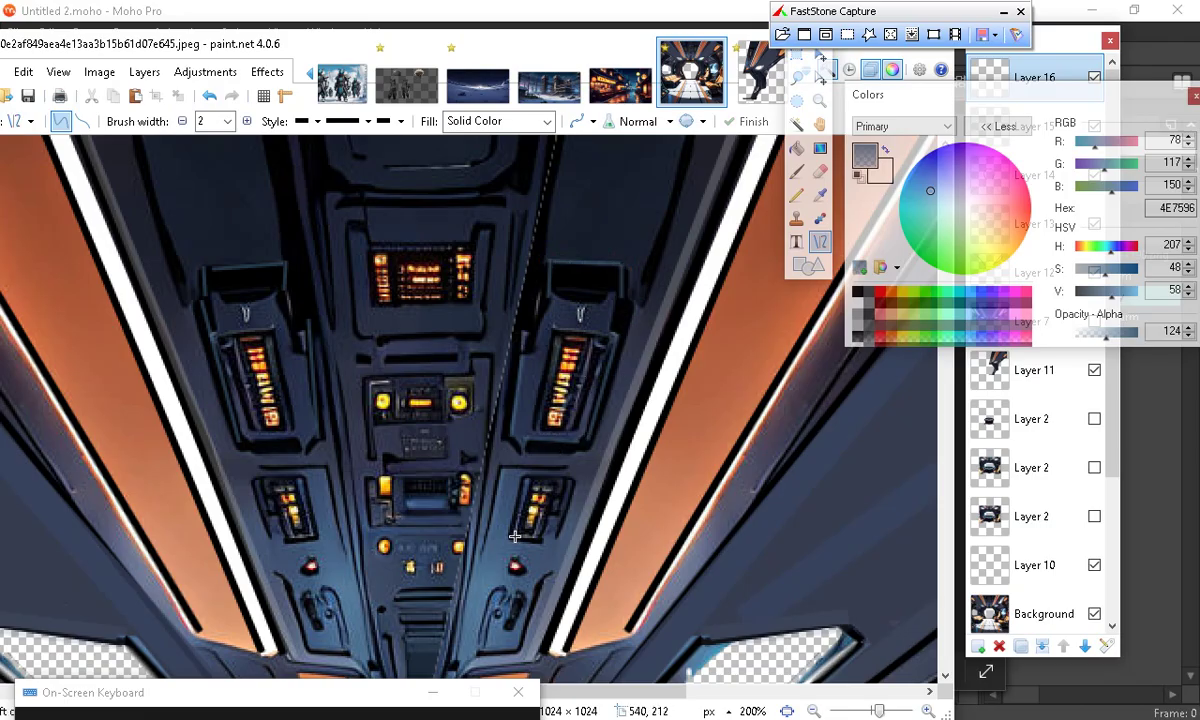
# Darken the primary color to 21313F and try a 2 px line across the ceiling consoles
pyautogui.scroll(-3, 395, 671)
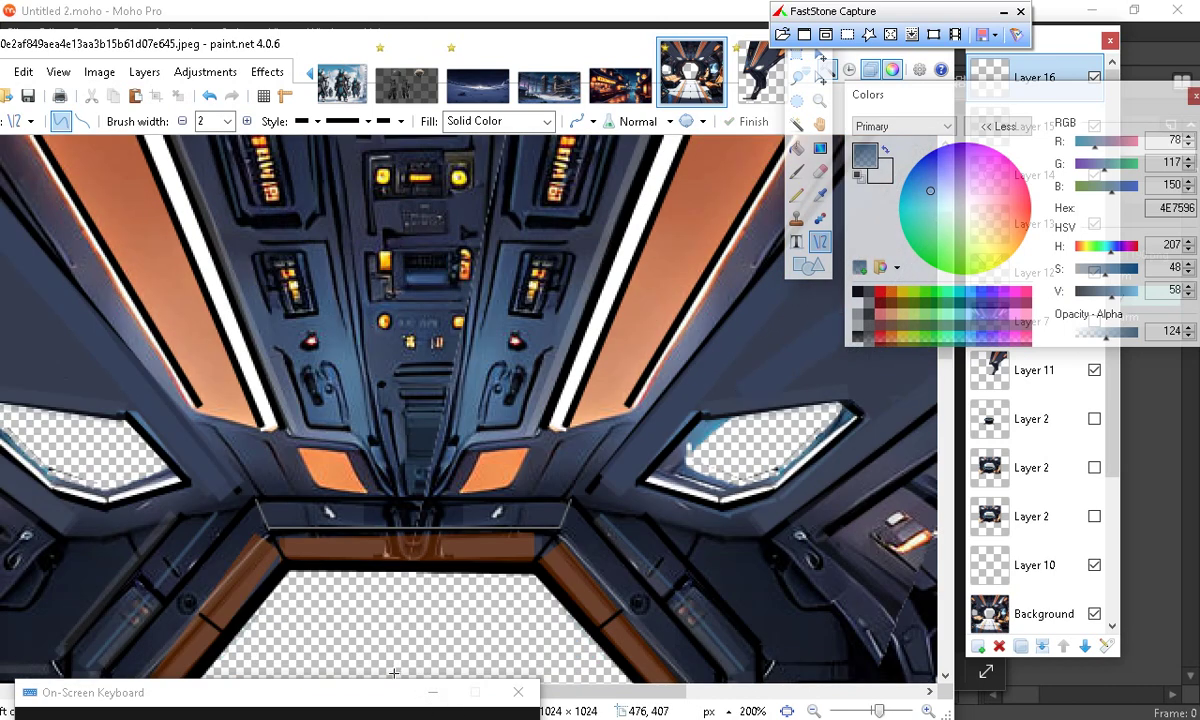
pyautogui.scroll(3, 436, 654)
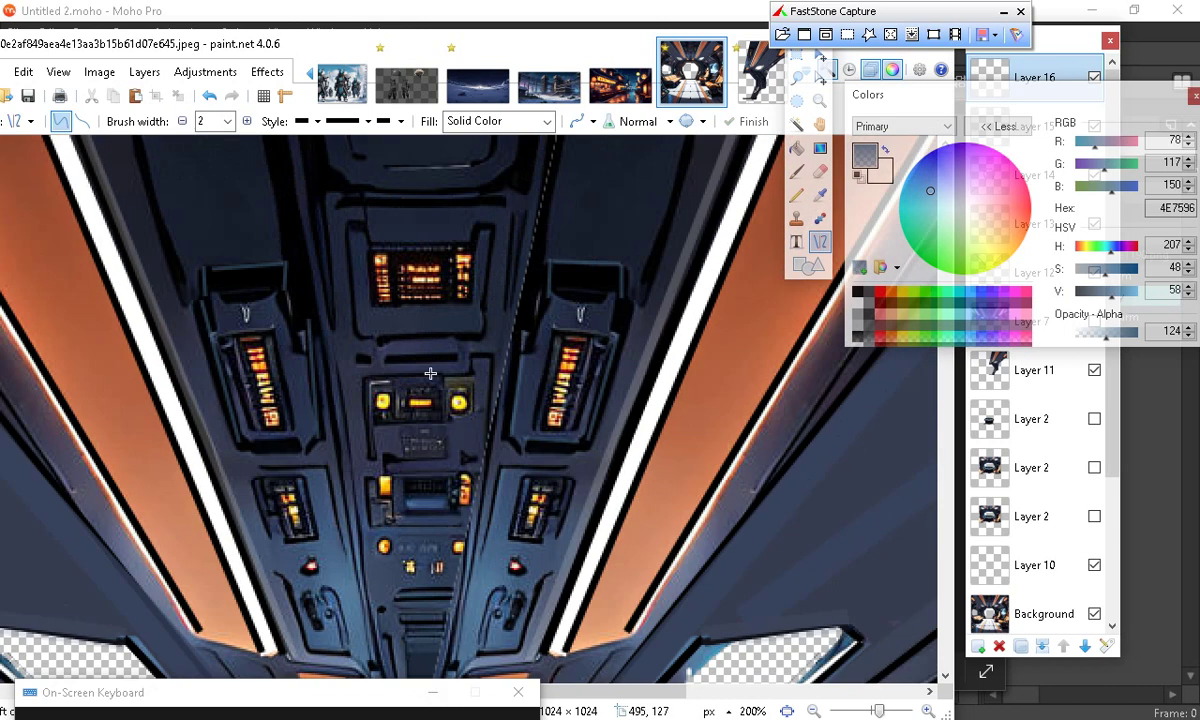
pyautogui.moveTo(1094, 296); pyautogui.dragTo(1090, 295)
pyautogui.moveTo(405, 305); pyautogui.dragTo(698, 574)
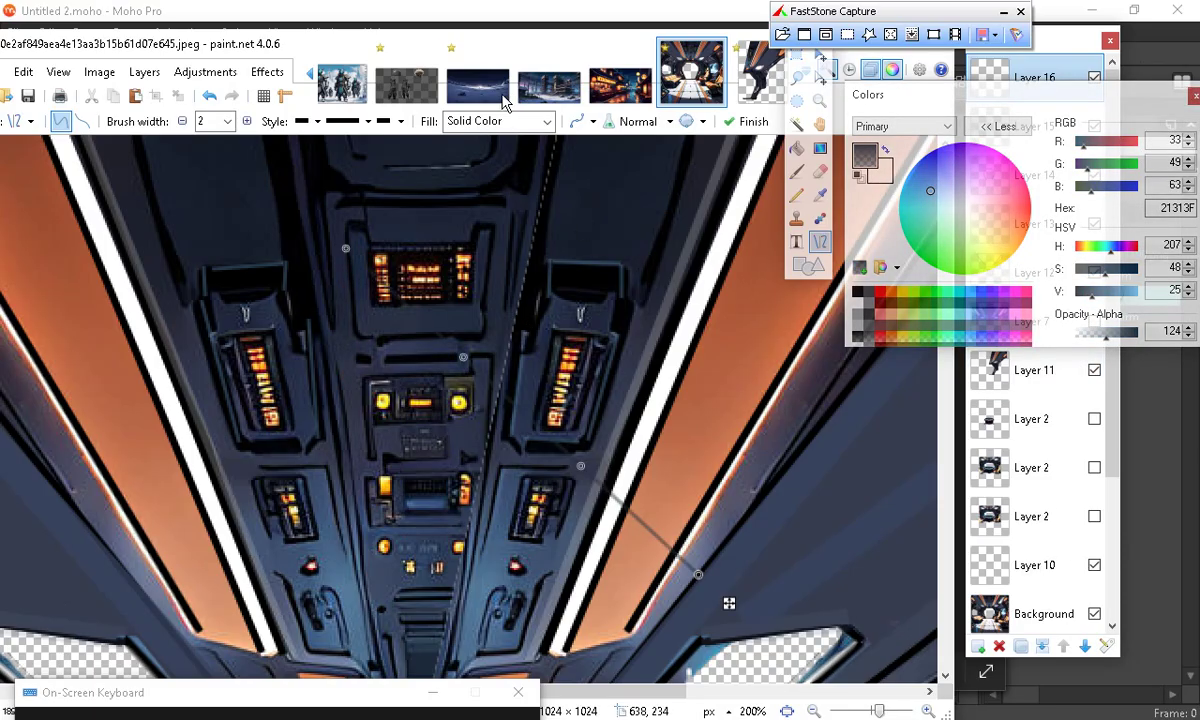
pyautogui.click(209, 95)
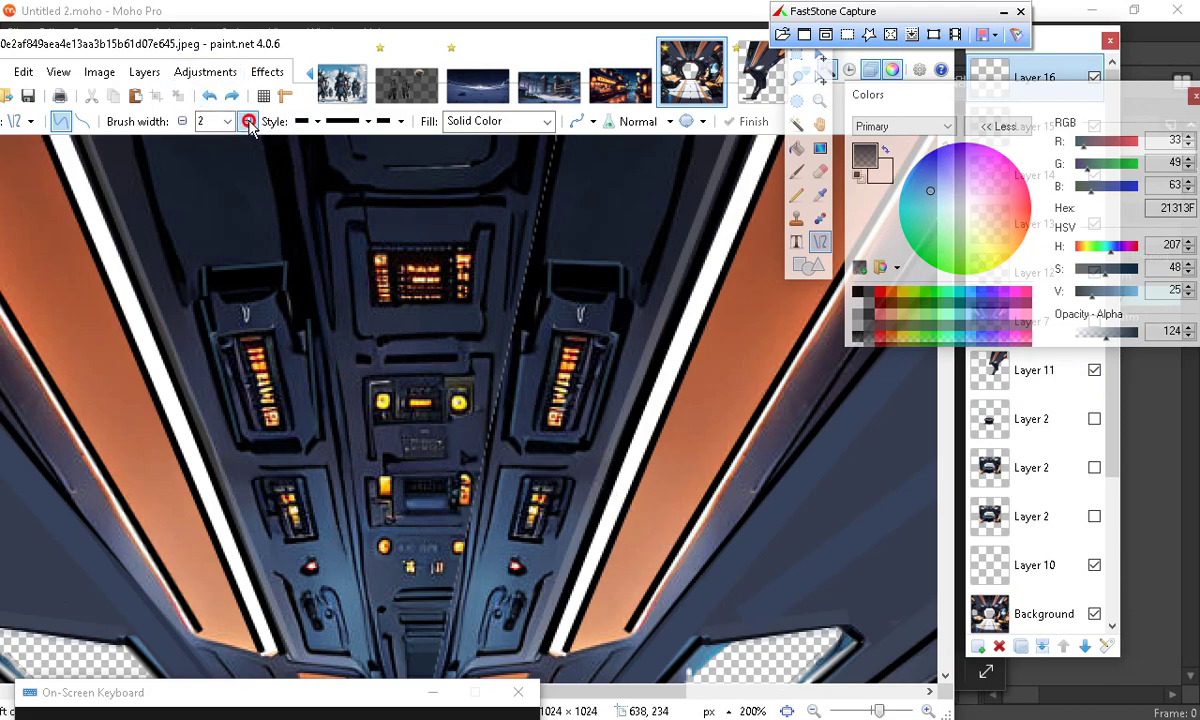
# Set the line's brush width to 10 and try a broad stroke on the left ceiling panel
pyautogui.click(247, 121)
pyautogui.click(247, 121)
pyautogui.click(247, 121)
pyautogui.click(247, 121)
pyautogui.click(247, 121)
pyautogui.click(247, 121)
pyautogui.click(247, 121)
pyautogui.click(247, 121)
pyautogui.moveTo(186, 155); pyautogui.dragTo(222, 278)
pyautogui.click(209, 95)
# Lighten the primary color to 436582, then undo a trial 10 px stroke on the right ceiling panel
pyautogui.moveTo(1098, 300); pyautogui.dragTo(1108, 291)
pyautogui.moveTo(608, 306); pyautogui.dragTo(607, 301)
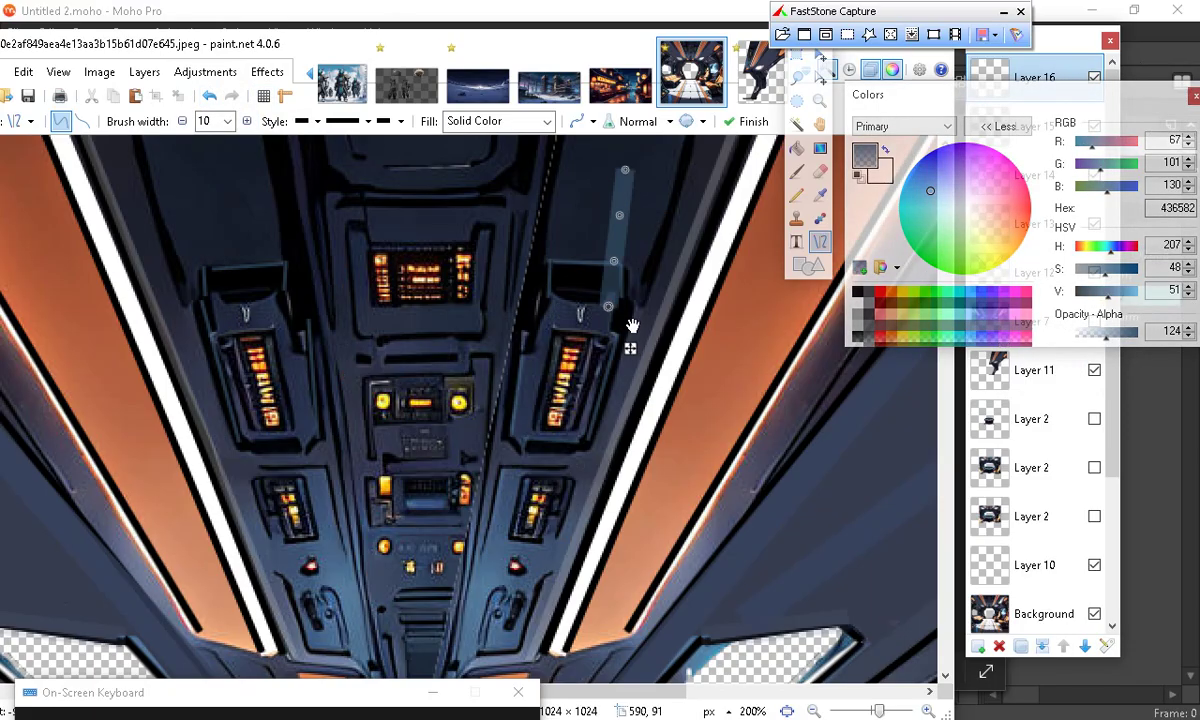
pyautogui.click(213, 97)
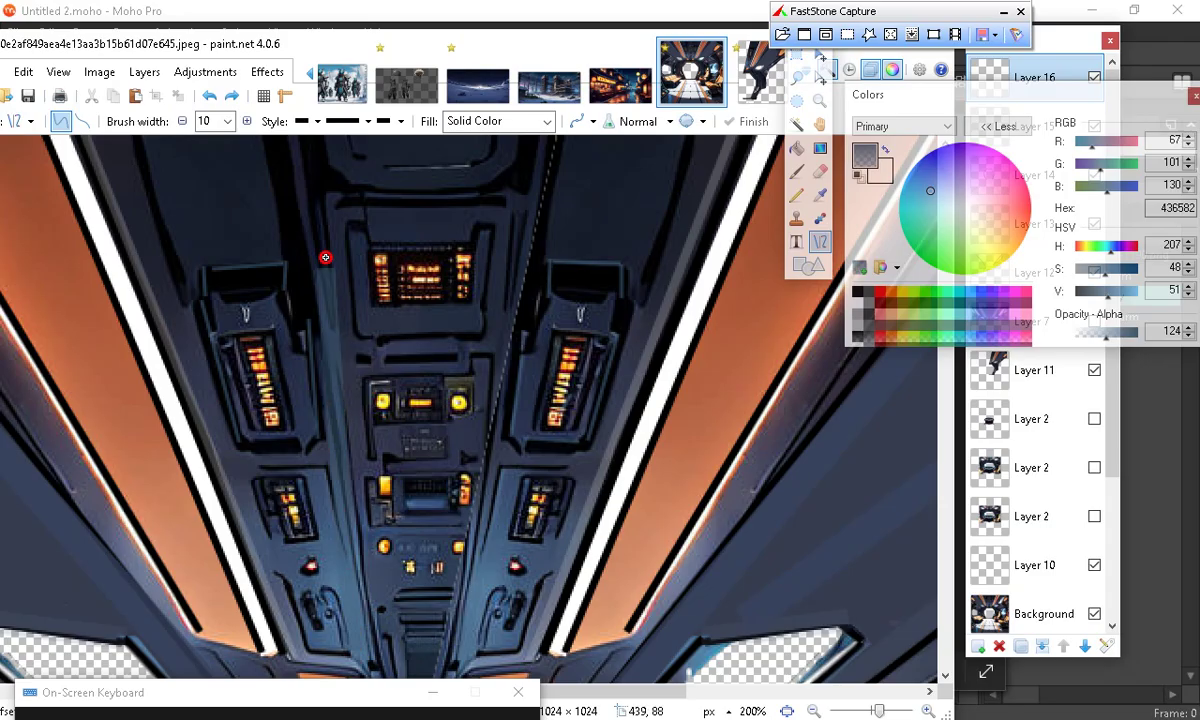
# Paint 10 px blue-grey strokes along the left ceiling panel's edges and above the dark recess of the left lit console
pyautogui.moveTo(255, 125)
pyautogui.mouseDown()
pyautogui.moveTo(219, 145)
pyautogui.moveTo(348, 175)
pyautogui.moveTo(287, 130)
pyautogui.moveTo(259, 131)
pyautogui.moveTo(270, 131)
pyautogui.mouseUp()
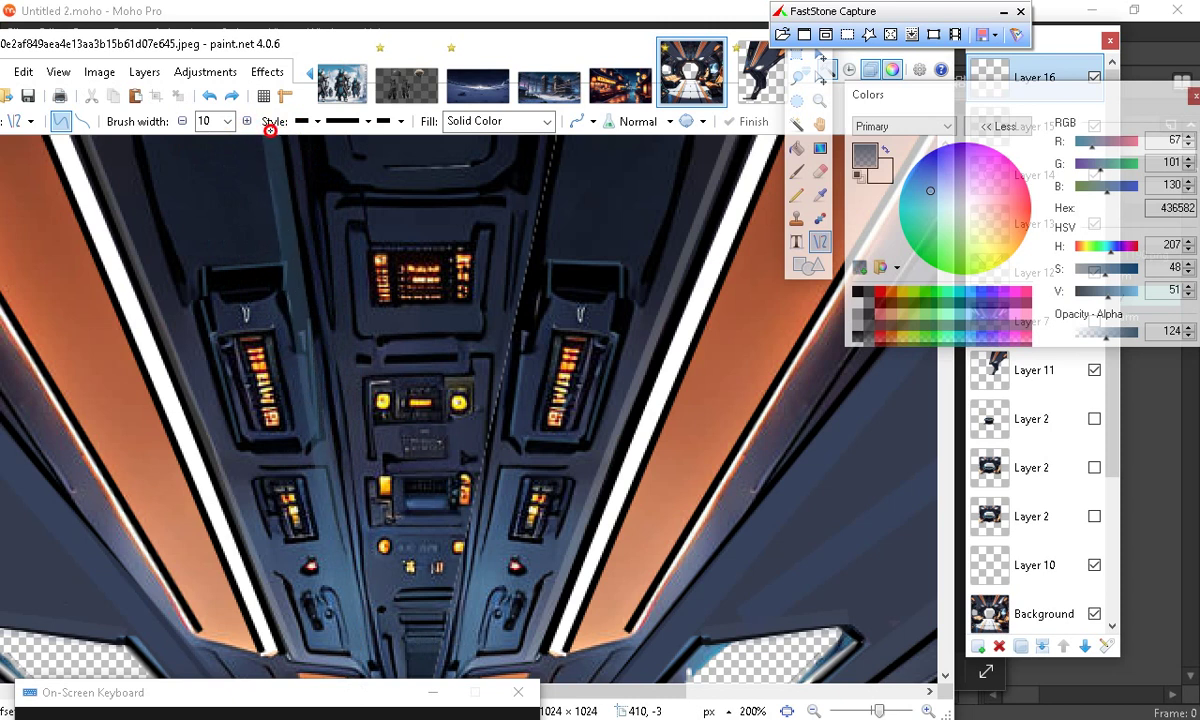
pyautogui.moveTo(270, 131); pyautogui.dragTo(270, 131)
pyautogui.click(509, 362)
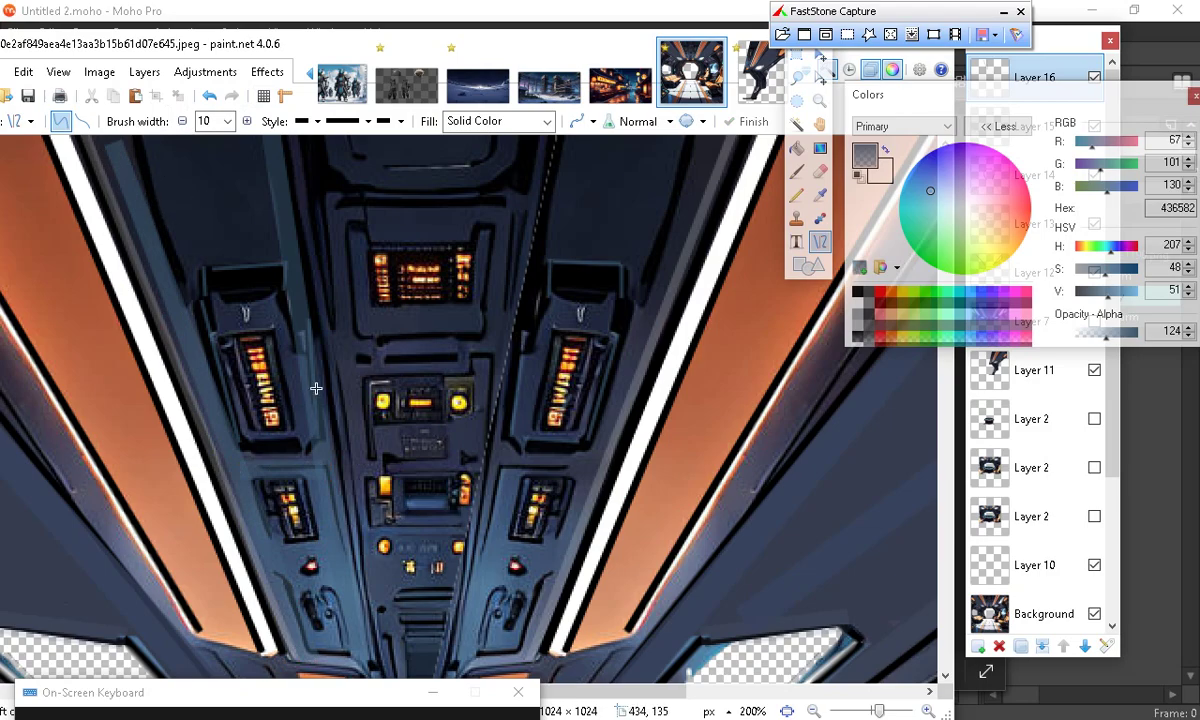
pyautogui.moveTo(182, 259); pyautogui.dragTo(279, 250)
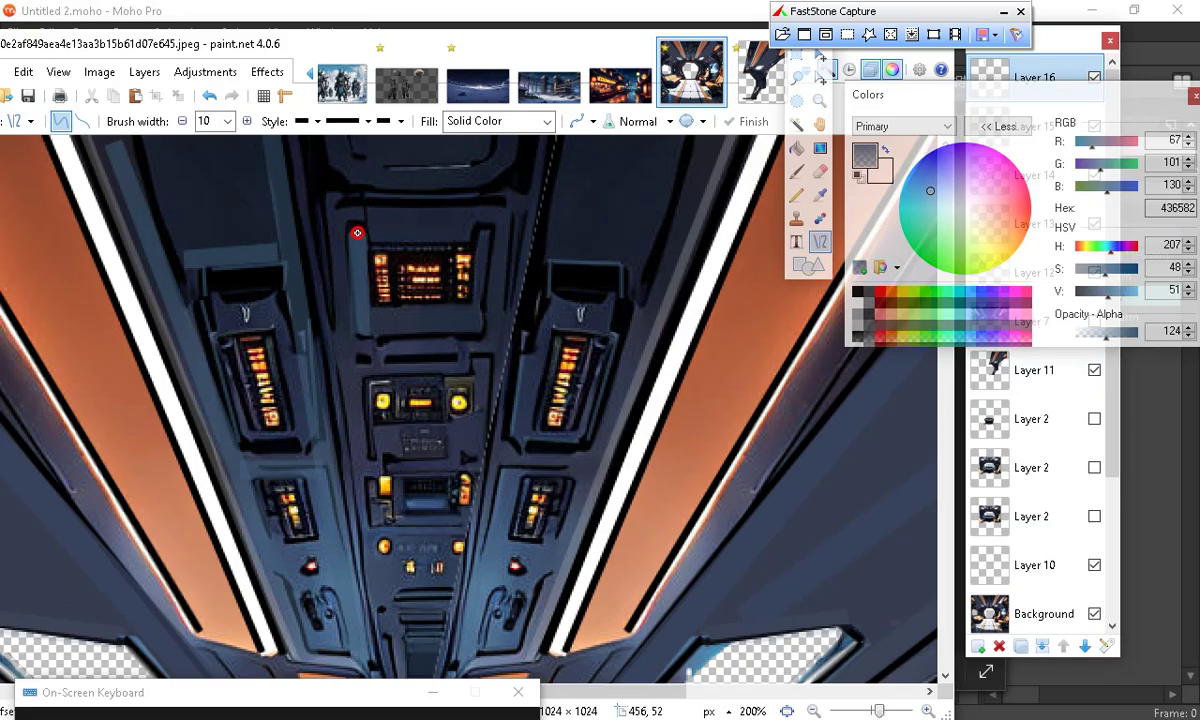
# Highlight the left side of the upper central screen's frame with a 10 px stroke, then reduce the brush width to 4
pyautogui.moveTo(357, 233); pyautogui.dragTo(358, 332)
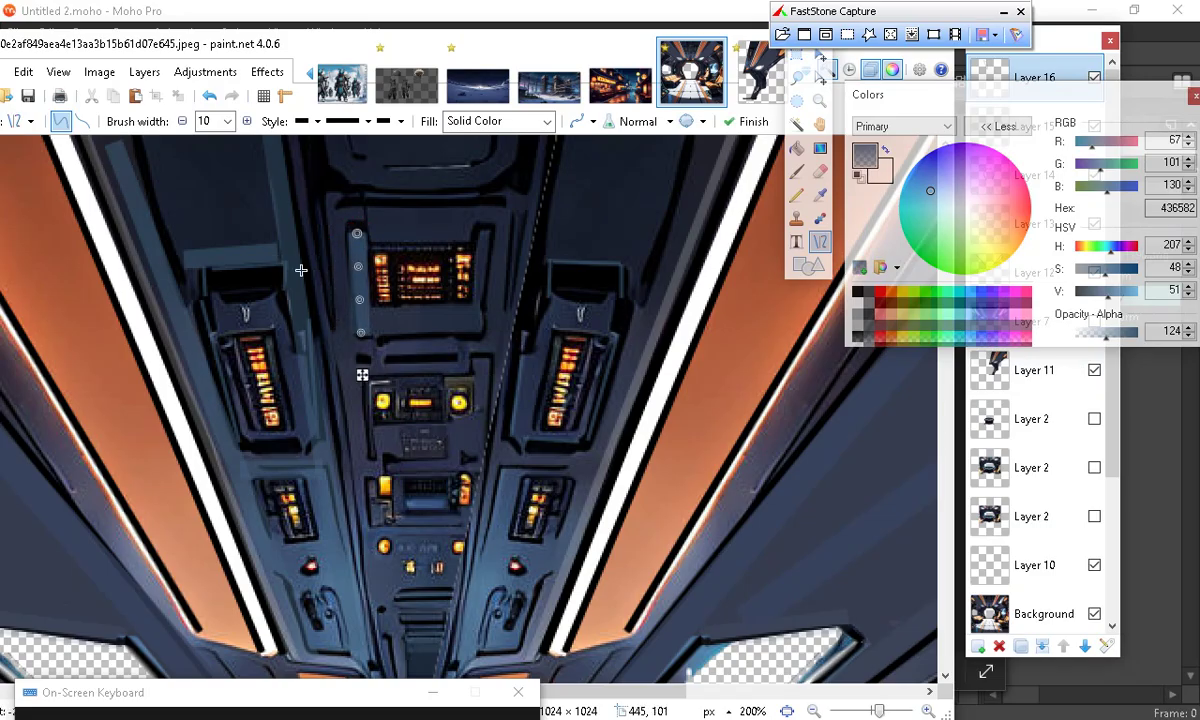
pyautogui.click(183, 121)
pyautogui.click(183, 121)
pyautogui.click(183, 121)
pyautogui.click(183, 121)
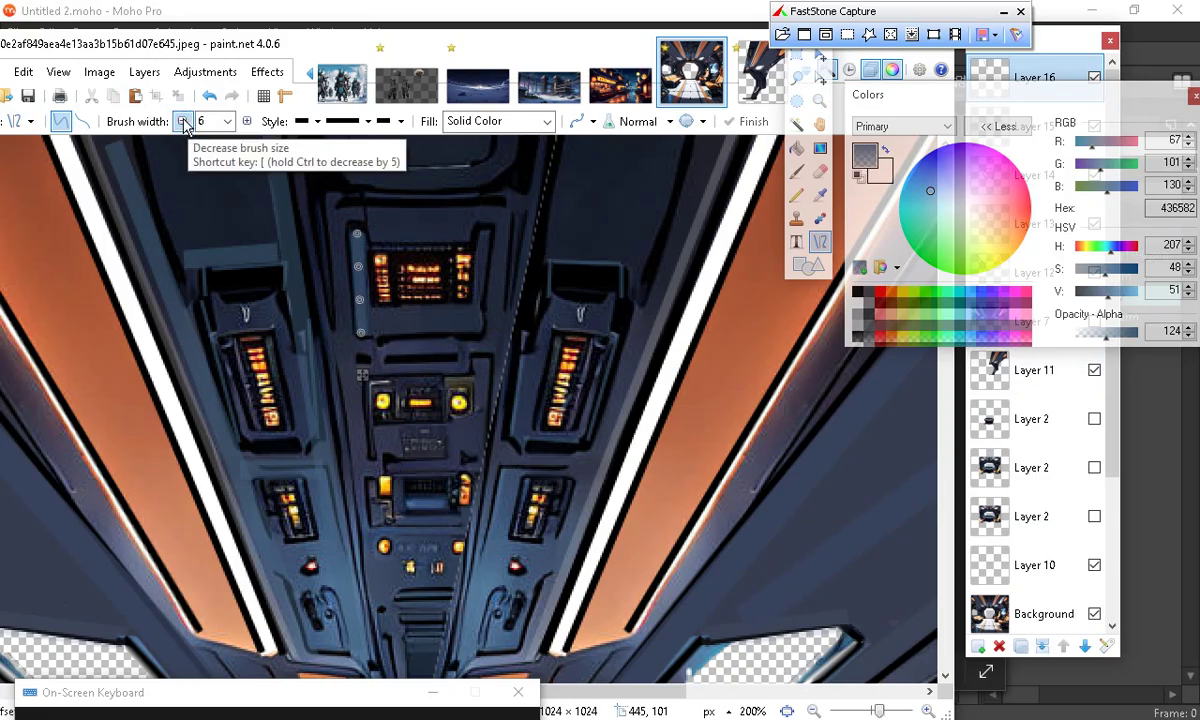
pyautogui.click(183, 121)
pyautogui.click(183, 121)
pyautogui.click(563, 481)
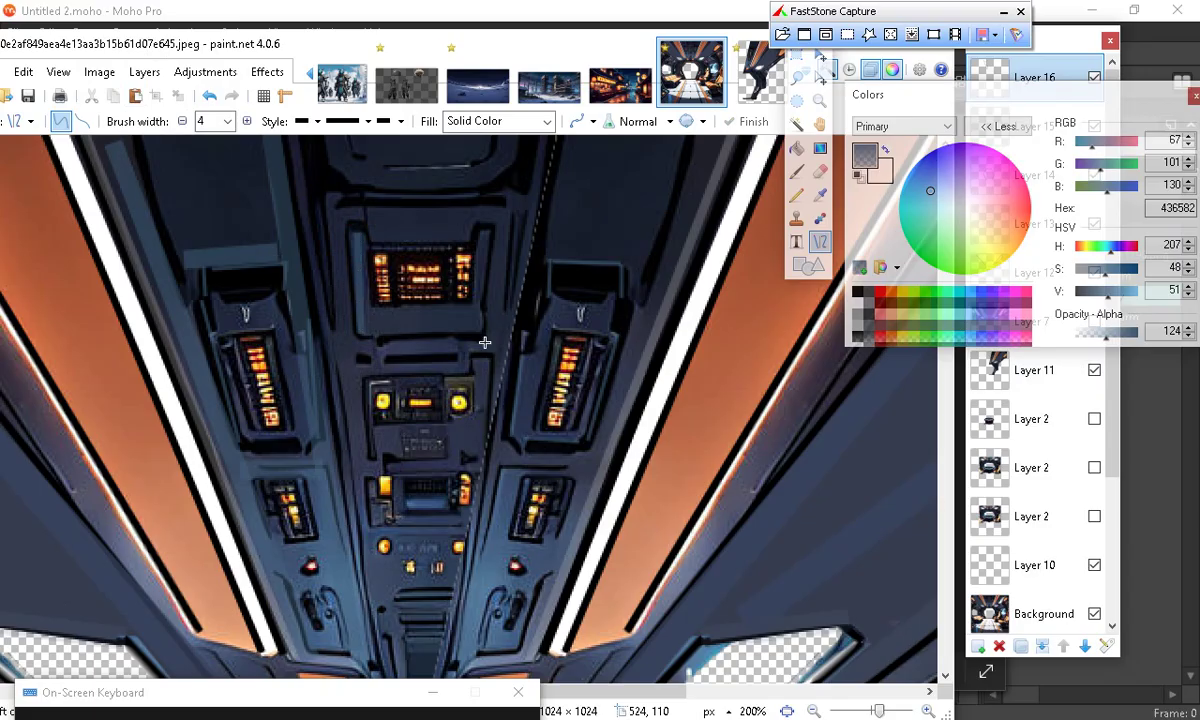
# Draw 4 px blue-grey lines along the right side and top of the upper central screen's frame
pyautogui.moveTo(482, 334)
pyautogui.mouseDown()
pyautogui.moveTo(485, 228)
pyautogui.moveTo(508, 291)
pyautogui.moveTo(505, 247)
pyautogui.moveTo(489, 231)
pyautogui.mouseUp()
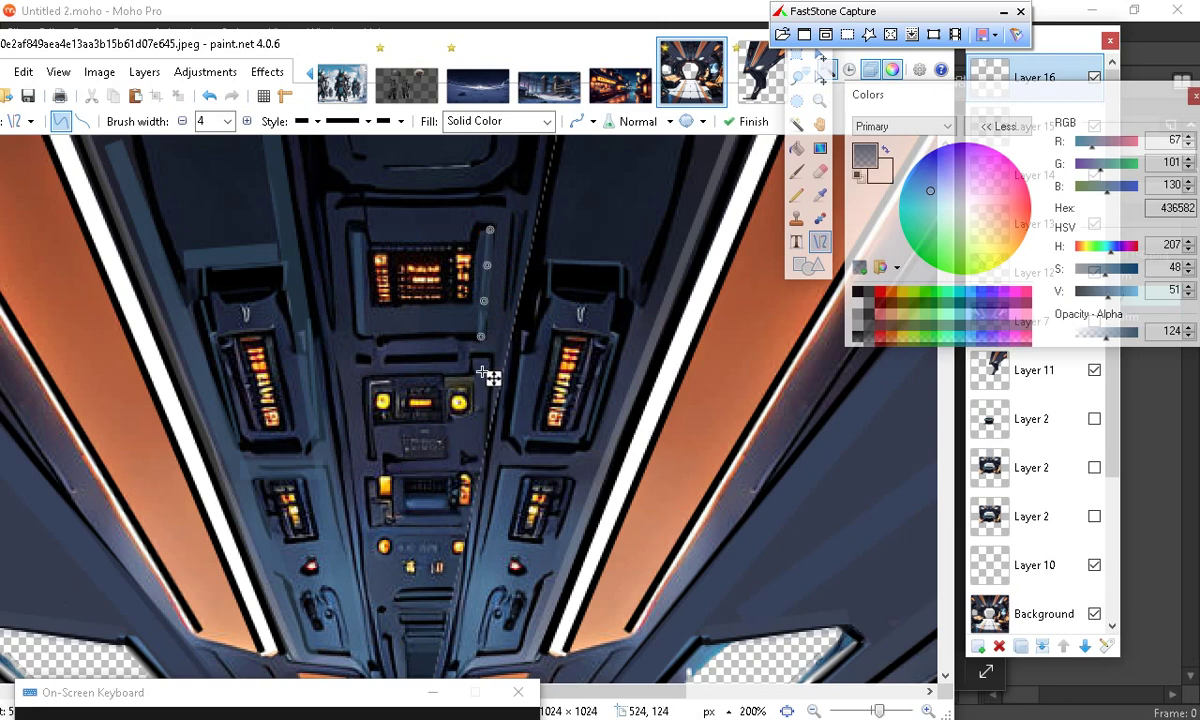
pyautogui.press('Return')
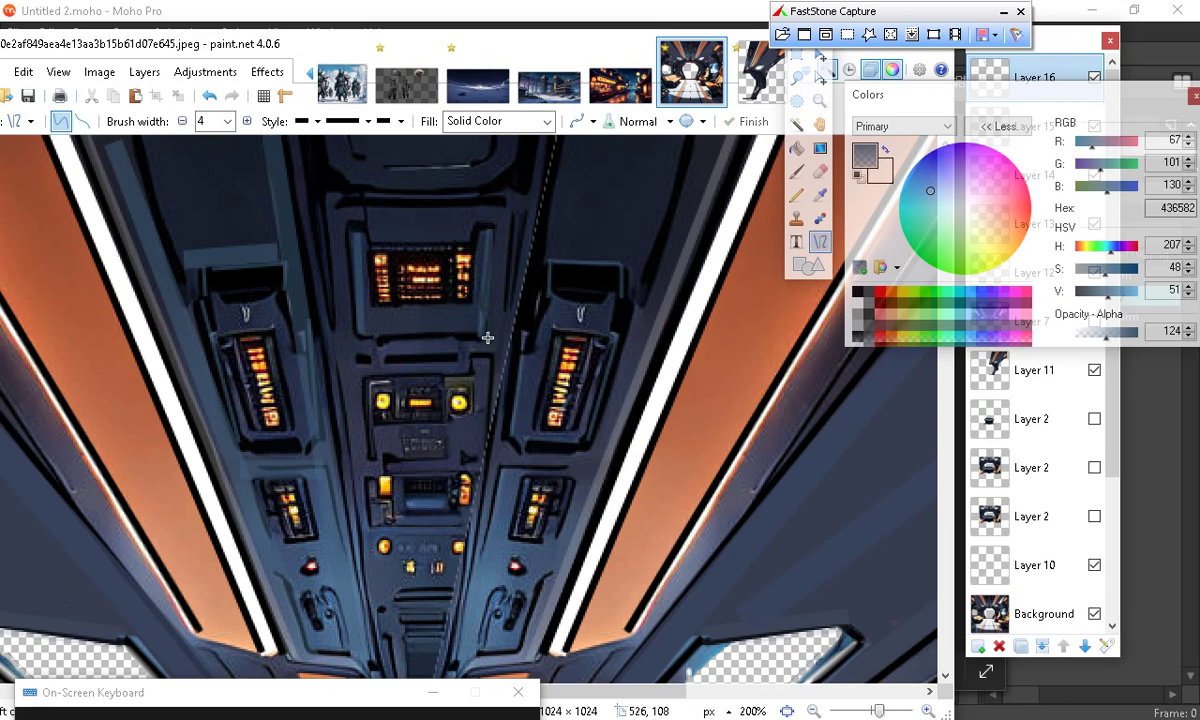
pyautogui.moveTo(492, 229); pyautogui.dragTo(489, 229)
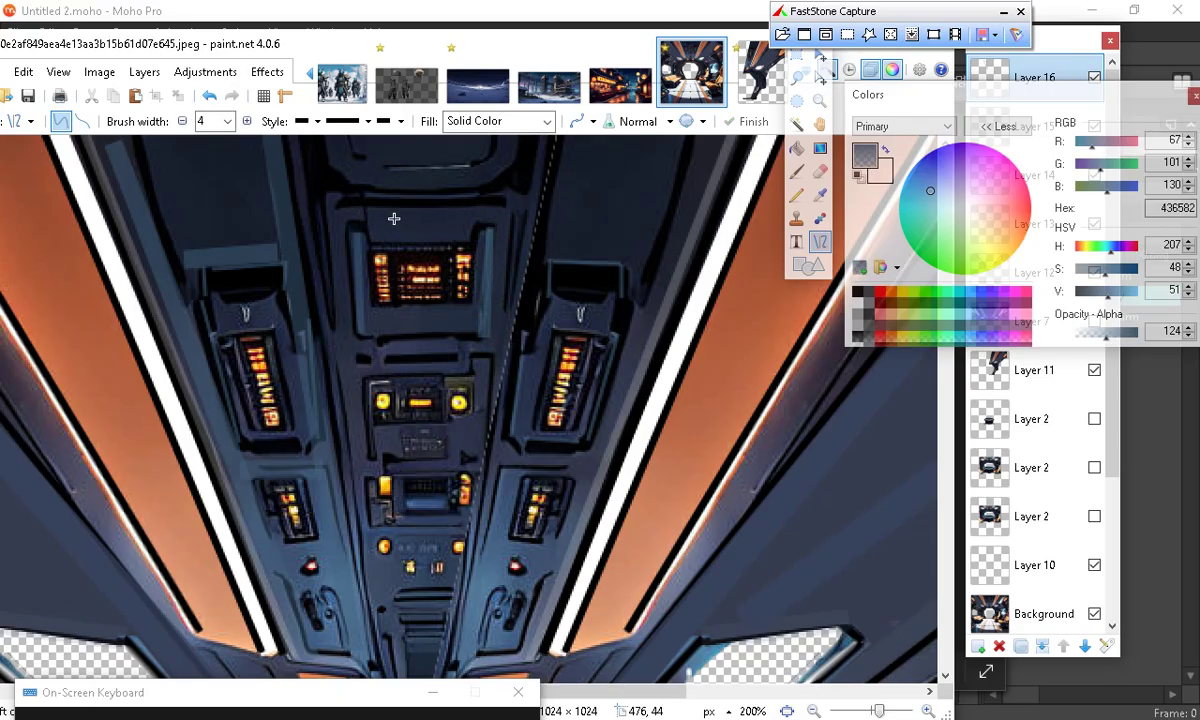
pyautogui.moveTo(378, 234); pyautogui.dragTo(465, 235)
# Draw long 4 px blue-grey lines along the central console strip's right edge and the inner edge of the right white light strip
pyautogui.scroll(-3, 431, 415)
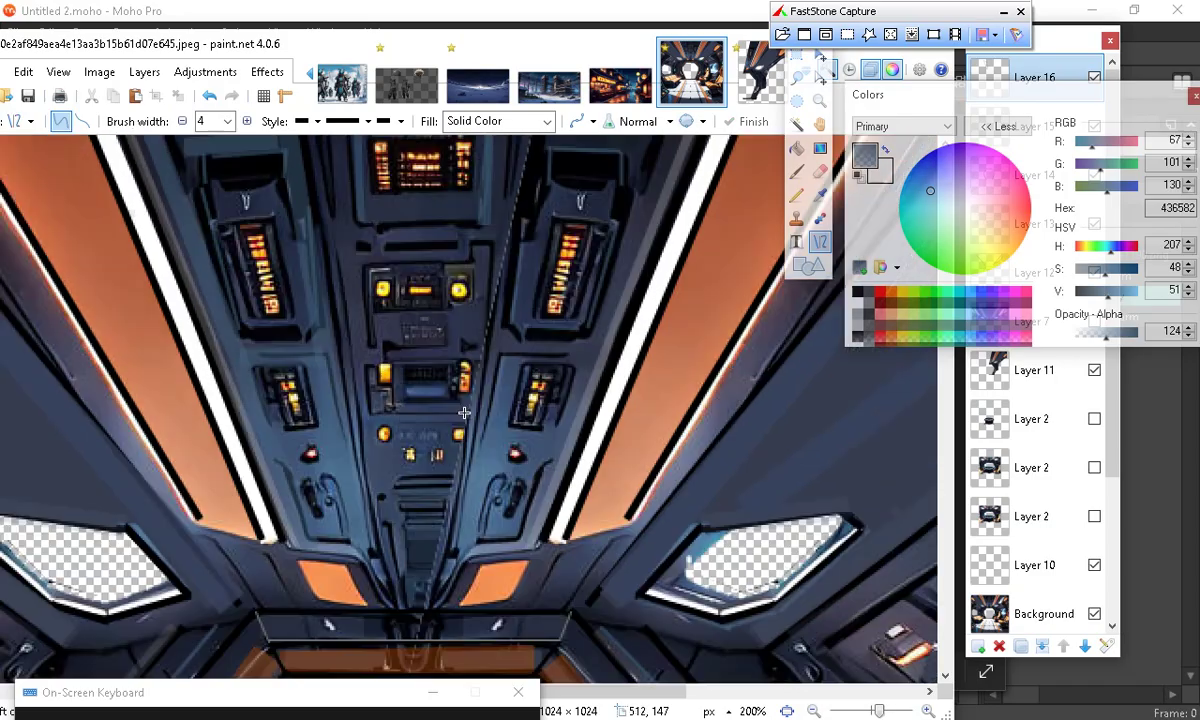
pyautogui.scroll(3, 478, 400)
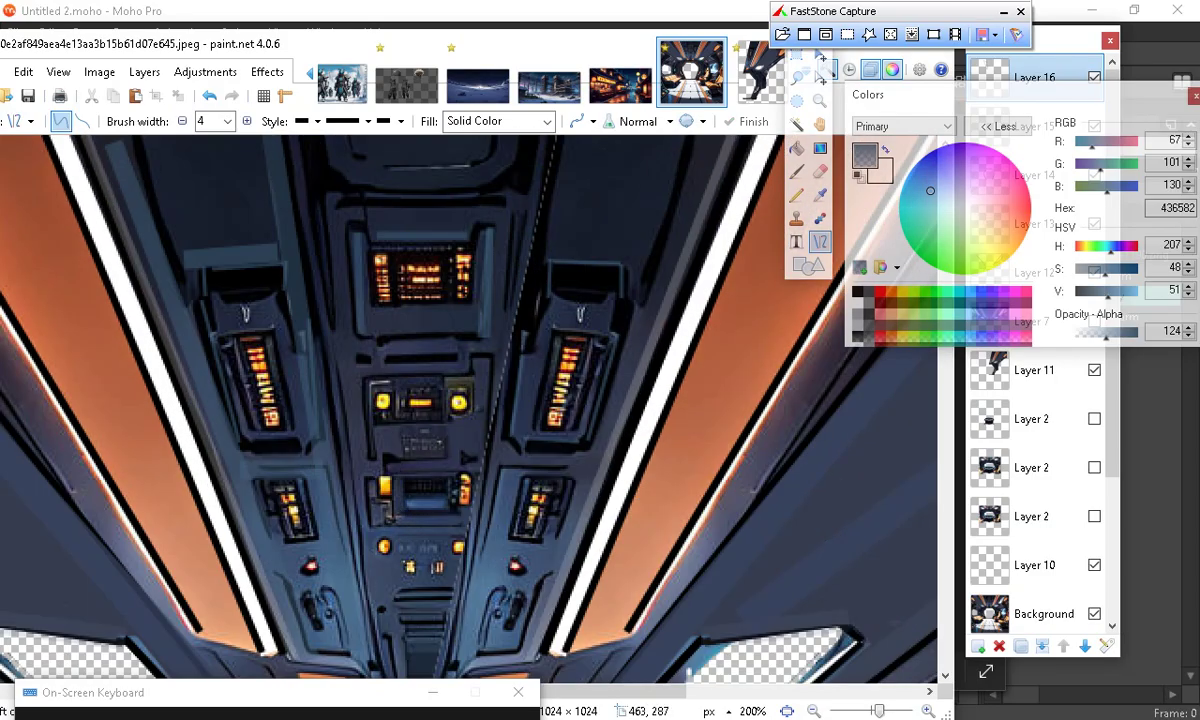
pyautogui.scroll(-3, 390, 610)
pyautogui.scroll(3, 357, 480)
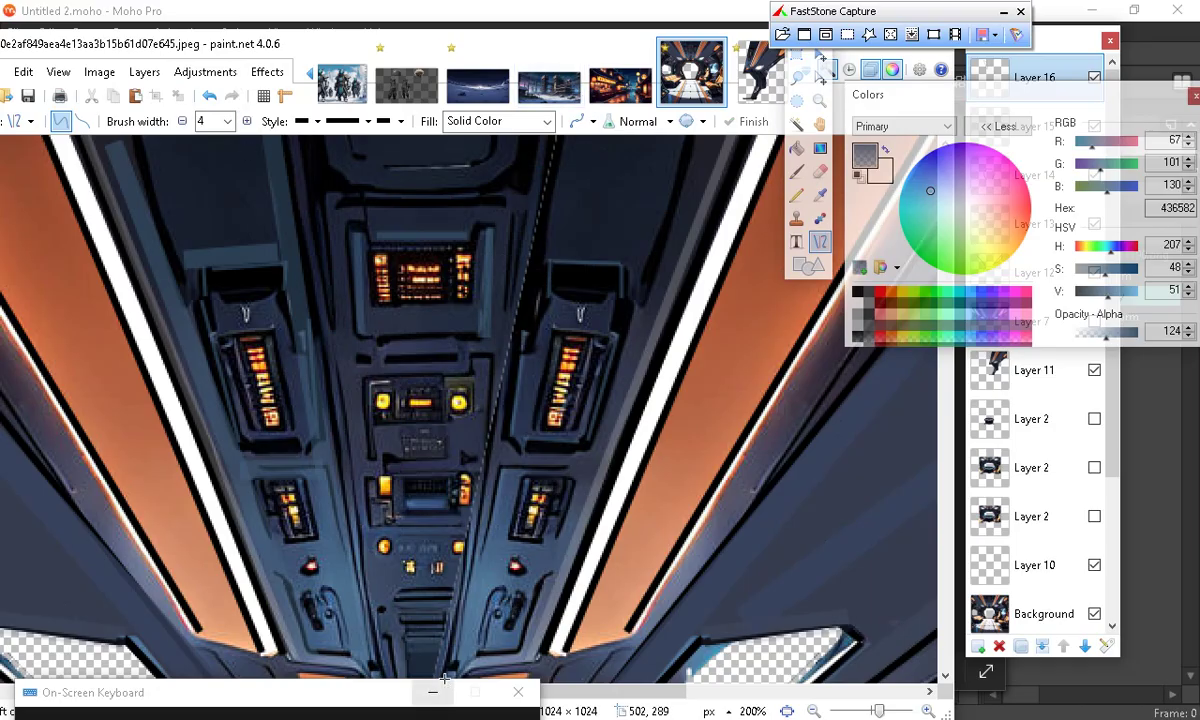
pyautogui.moveTo(423, 631)
pyautogui.mouseDown()
pyautogui.moveTo(506, 356)
pyautogui.moveTo(252, 284)
pyautogui.moveTo(292, 244)
pyautogui.moveTo(622, 105)
pyautogui.moveTo(564, 96)
pyautogui.moveTo(571, 81)
pyautogui.mouseUp()
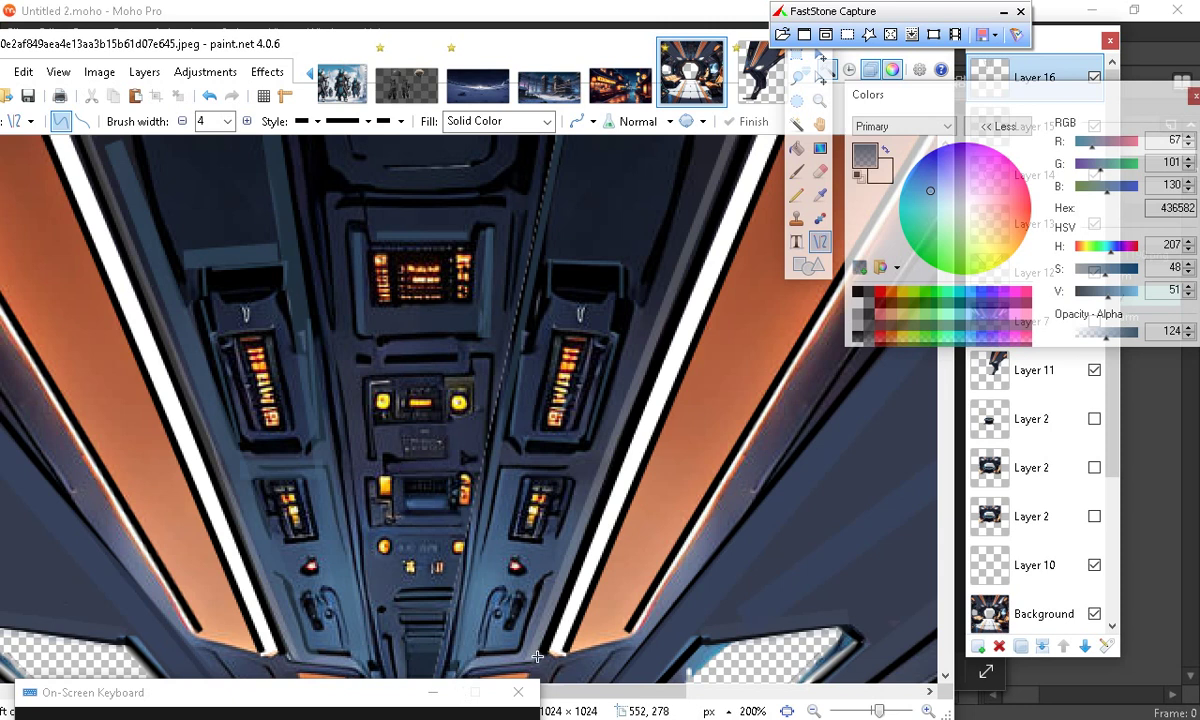
pyautogui.moveTo(531, 661)
pyautogui.mouseDown()
pyautogui.moveTo(609, 414)
pyautogui.moveTo(723, 160)
pyautogui.moveTo(731, 131)
pyautogui.moveTo(685, 118)
pyautogui.moveTo(731, 115)
pyautogui.moveTo(749, 90)
pyautogui.mouseUp()
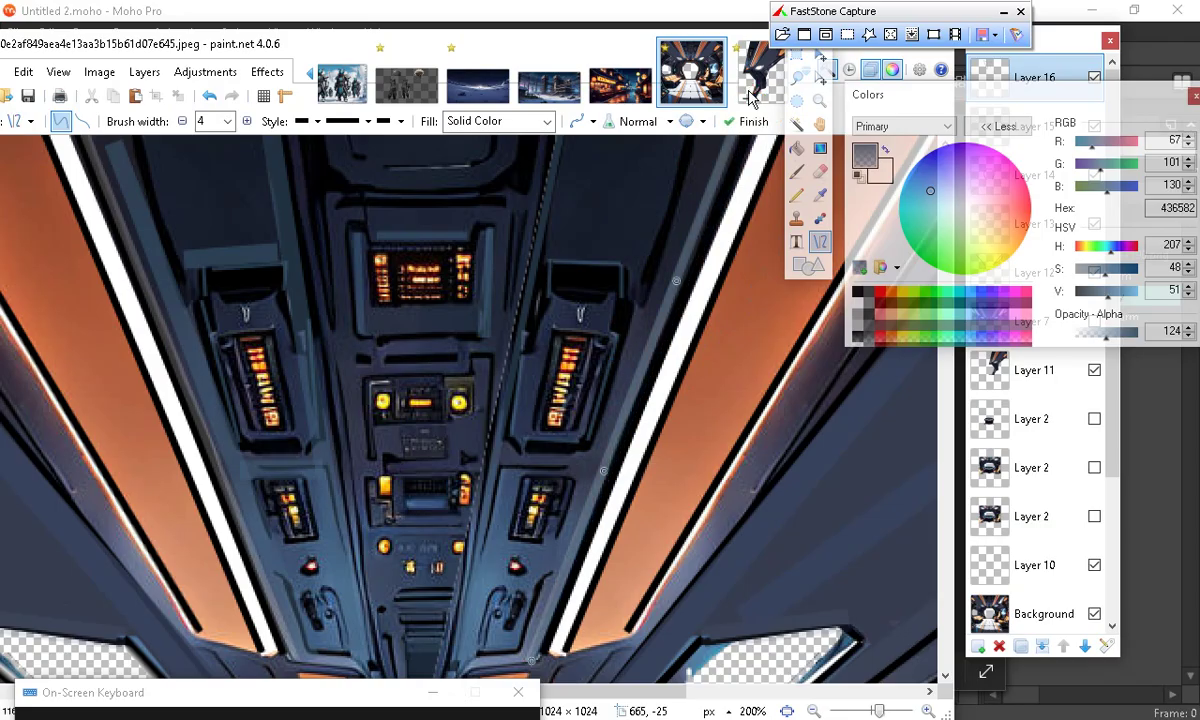
# Highlight the upper edge of the beam above the doorway, and undo a short stroke at the left end of its orange trim
pyautogui.scroll(-3, 361, 315)
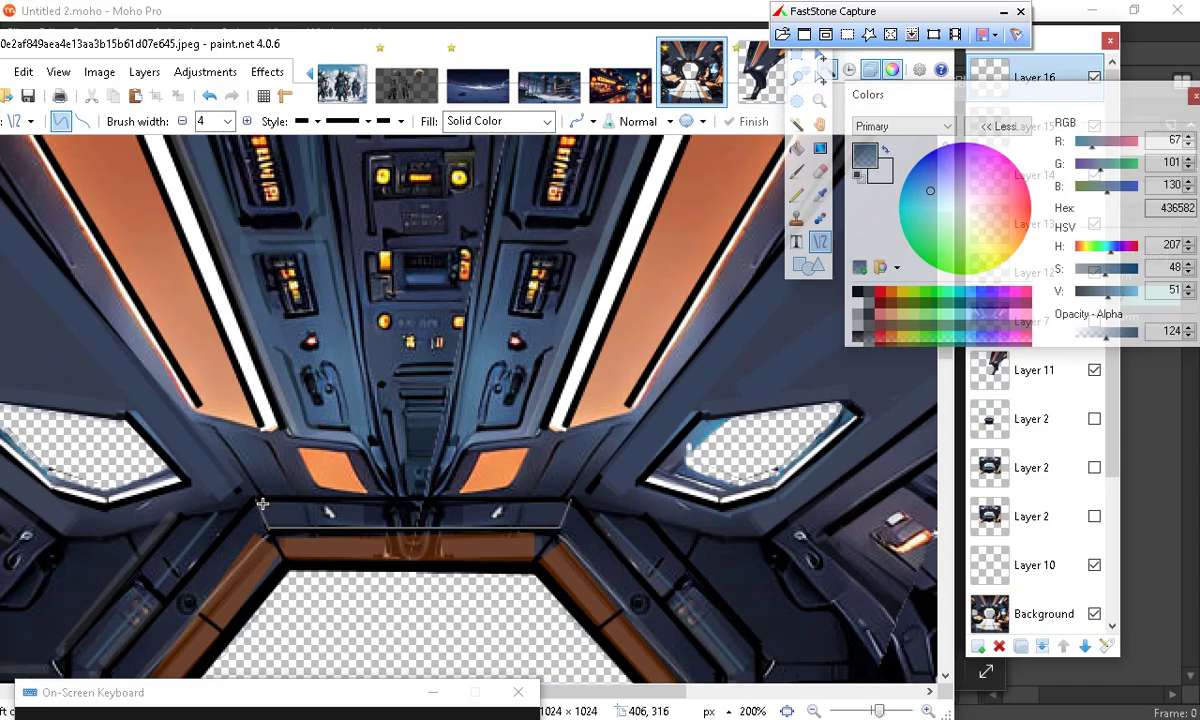
pyautogui.moveTo(558, 505); pyautogui.dragTo(555, 503)
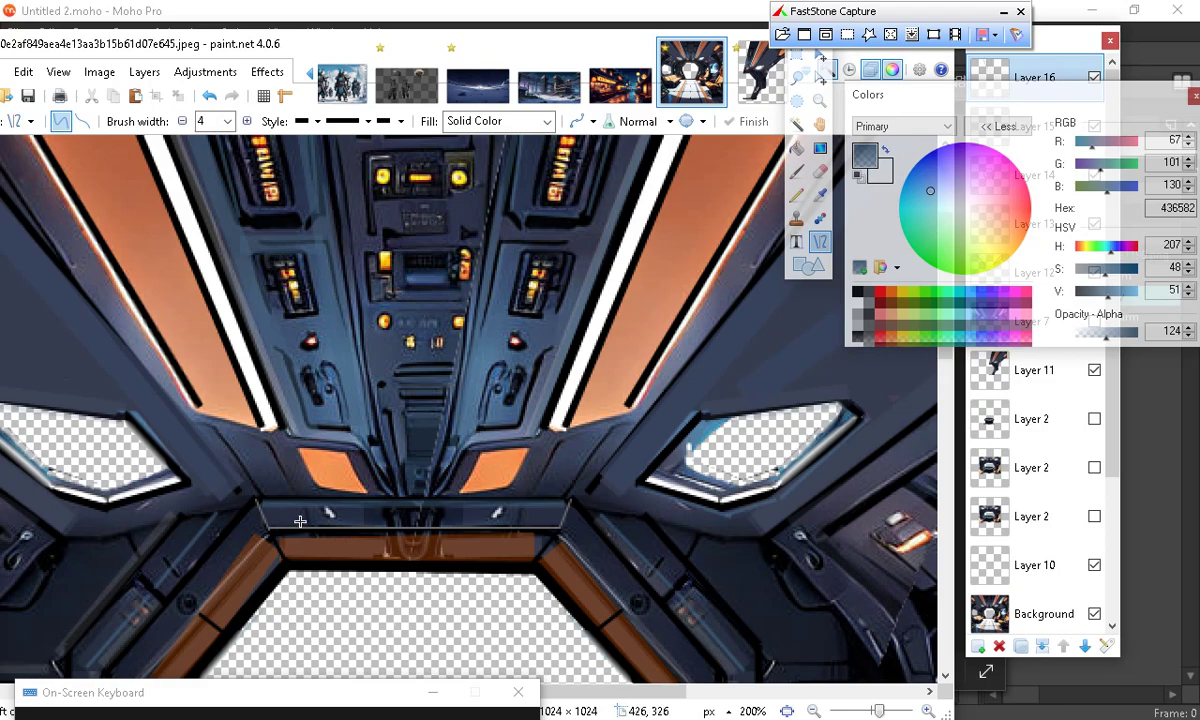
pyautogui.moveTo(279, 535); pyautogui.dragTo(283, 559)
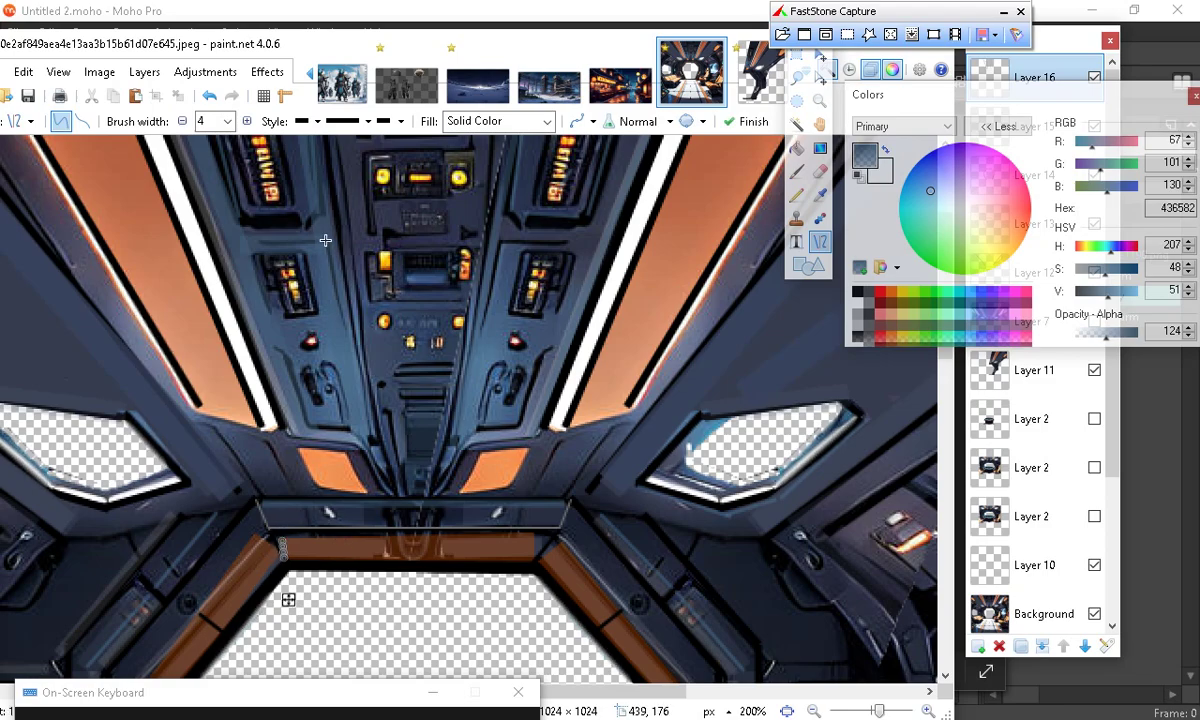
pyautogui.click(209, 95)
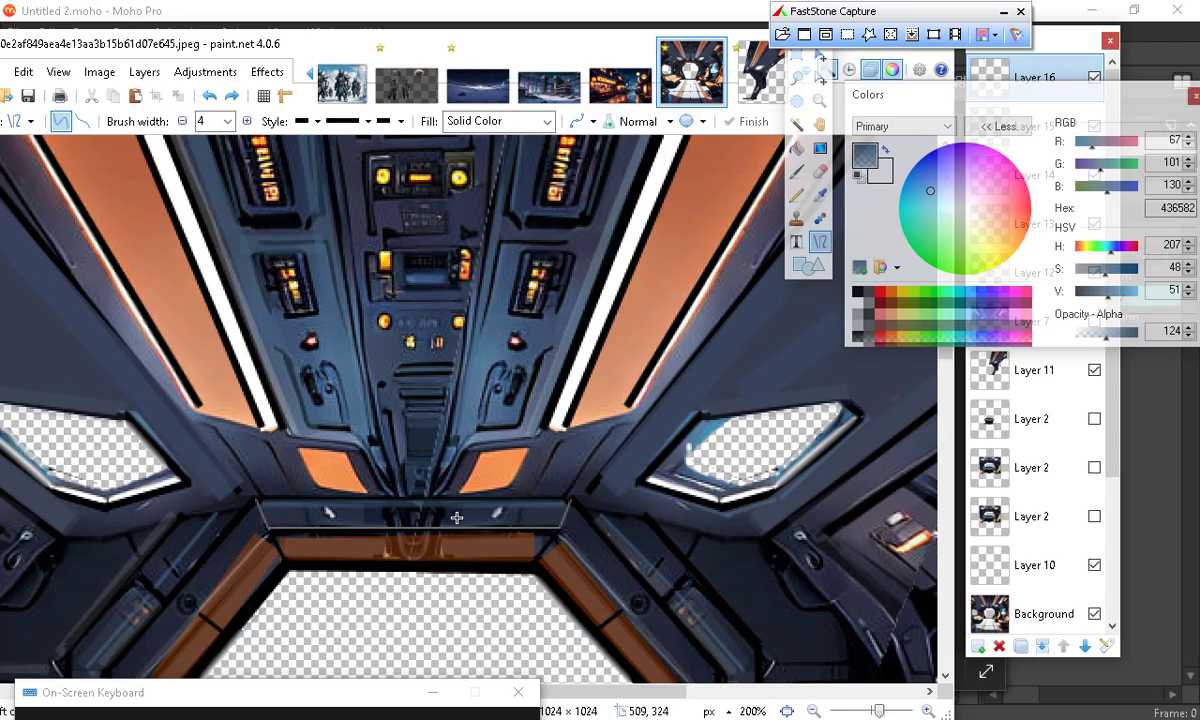
# Set the primary color to 233544 with opacity 213 and draw a short 4 px line across the central console's lower end
pyautogui.click(1093, 293)
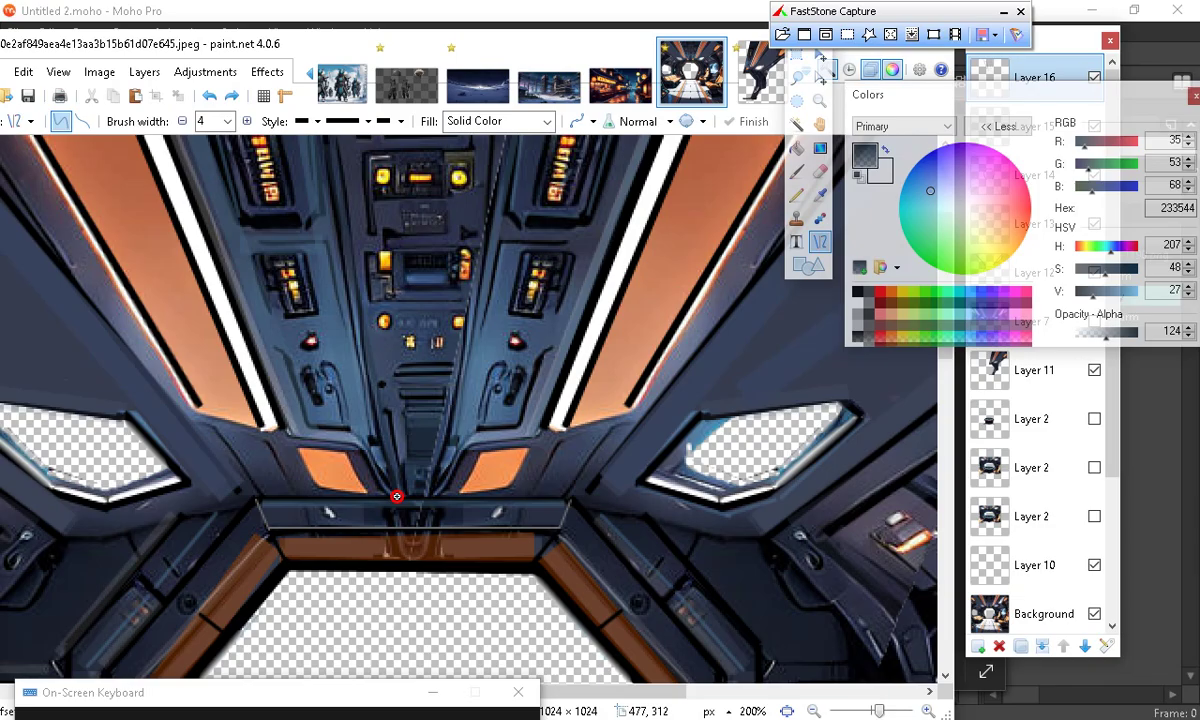
pyautogui.click(1132, 334)
pyautogui.moveTo(1132, 334); pyautogui.dragTo(1128, 336)
pyautogui.click(565, 356)
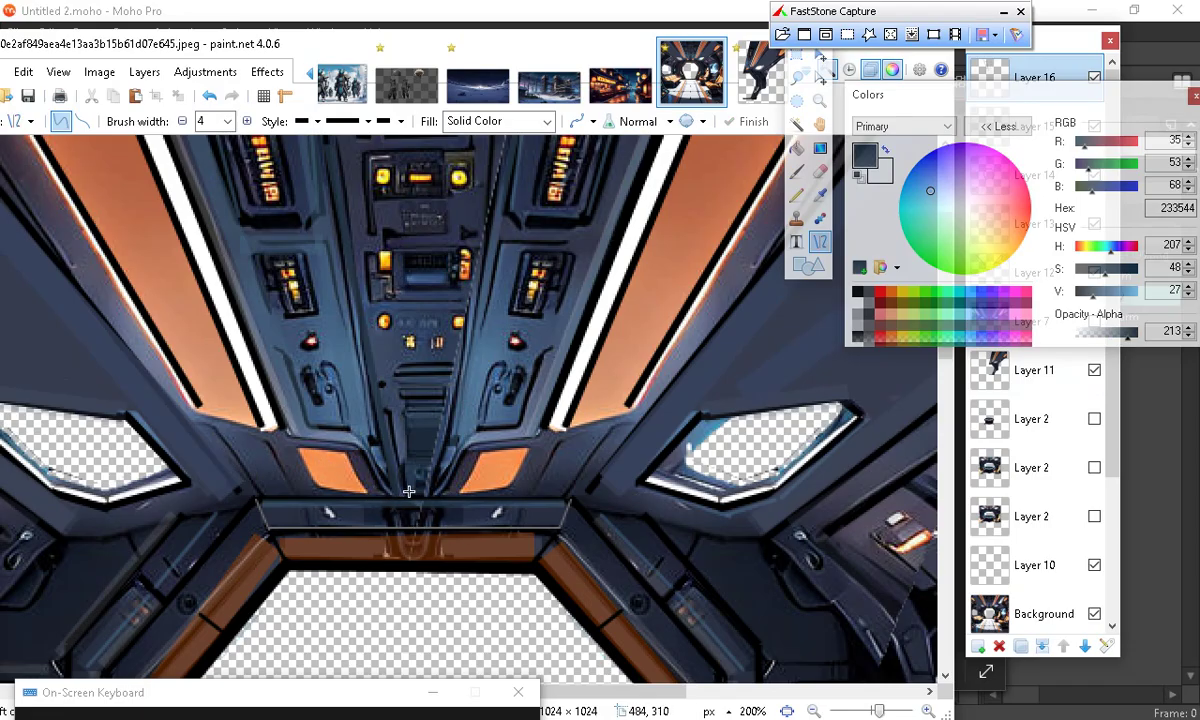
pyautogui.moveTo(390, 492); pyautogui.dragTo(440, 493)
pyautogui.click(460, 529)
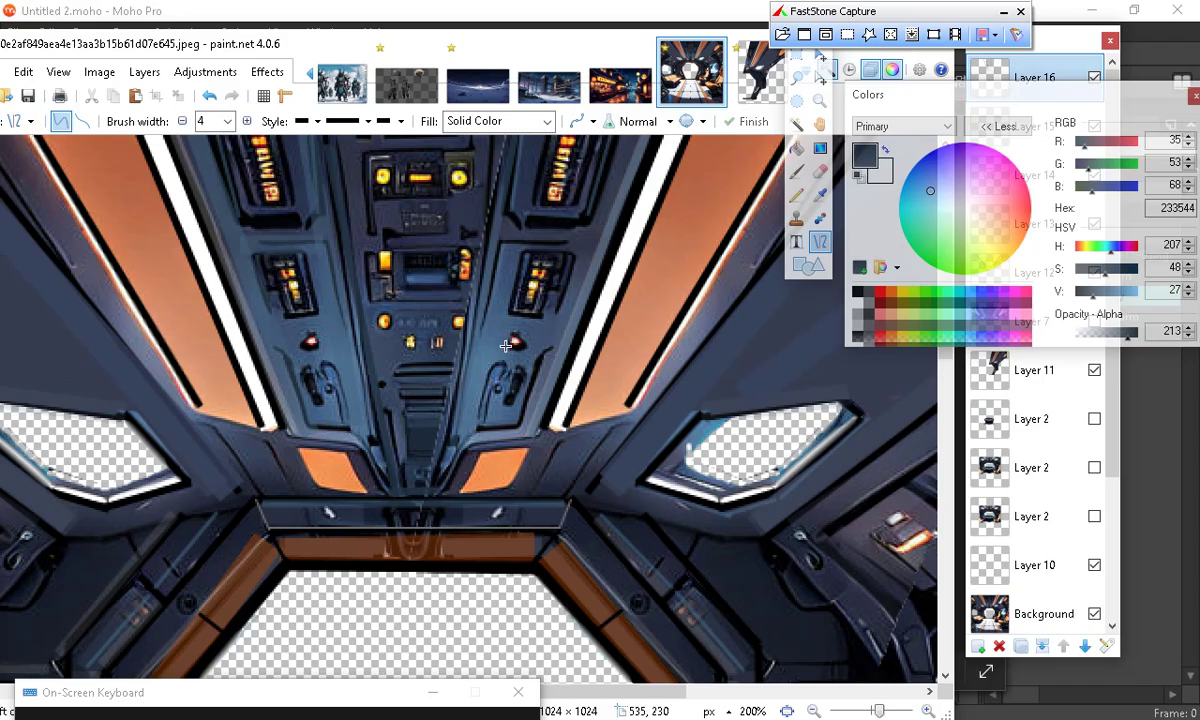
# Draw long 4 px dark blue lines up the right and left edges of the central ceiling console strip
pyautogui.moveTo(437, 488)
pyautogui.mouseDown()
pyautogui.moveTo(448, 243)
pyautogui.moveTo(485, 220)
pyautogui.mouseUp()
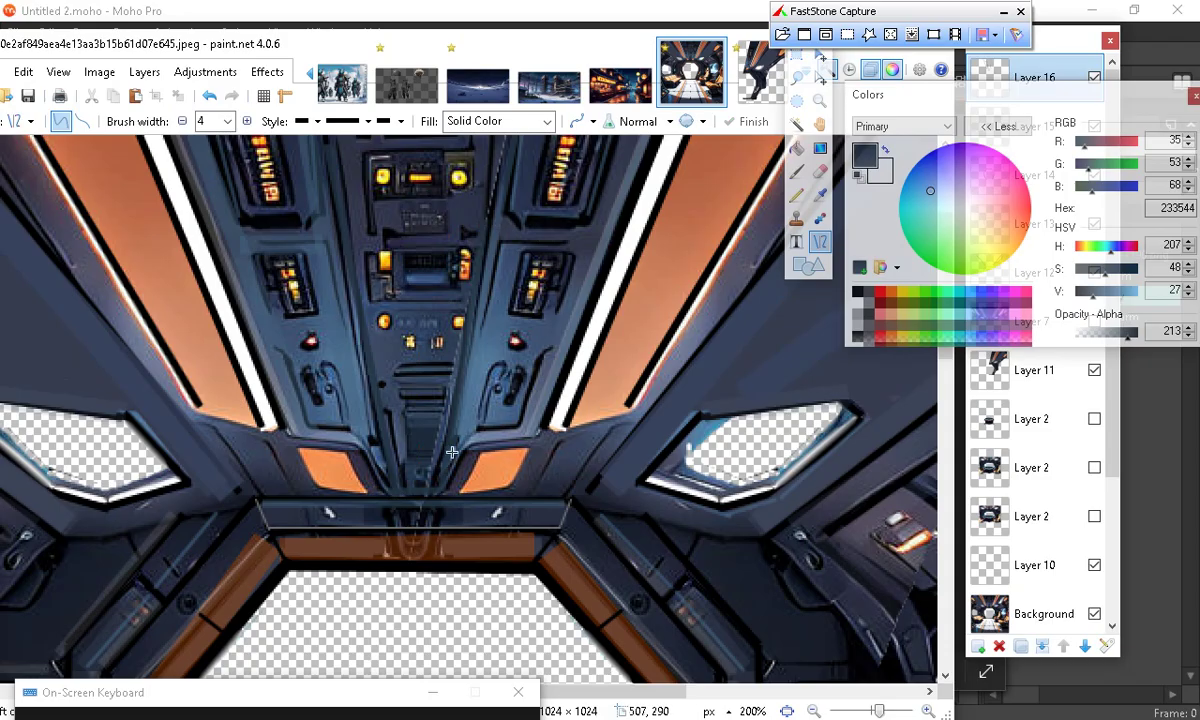
pyautogui.scroll(3, 490, 209)
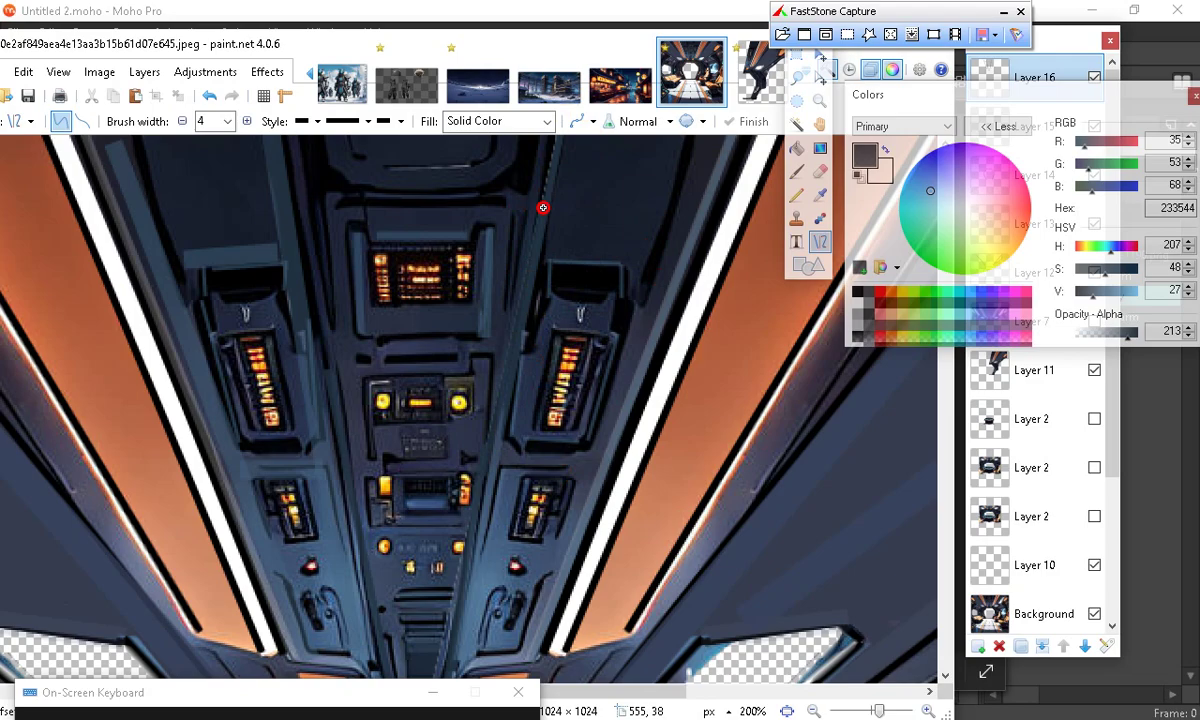
pyautogui.moveTo(534, 206); pyautogui.dragTo(533, 203)
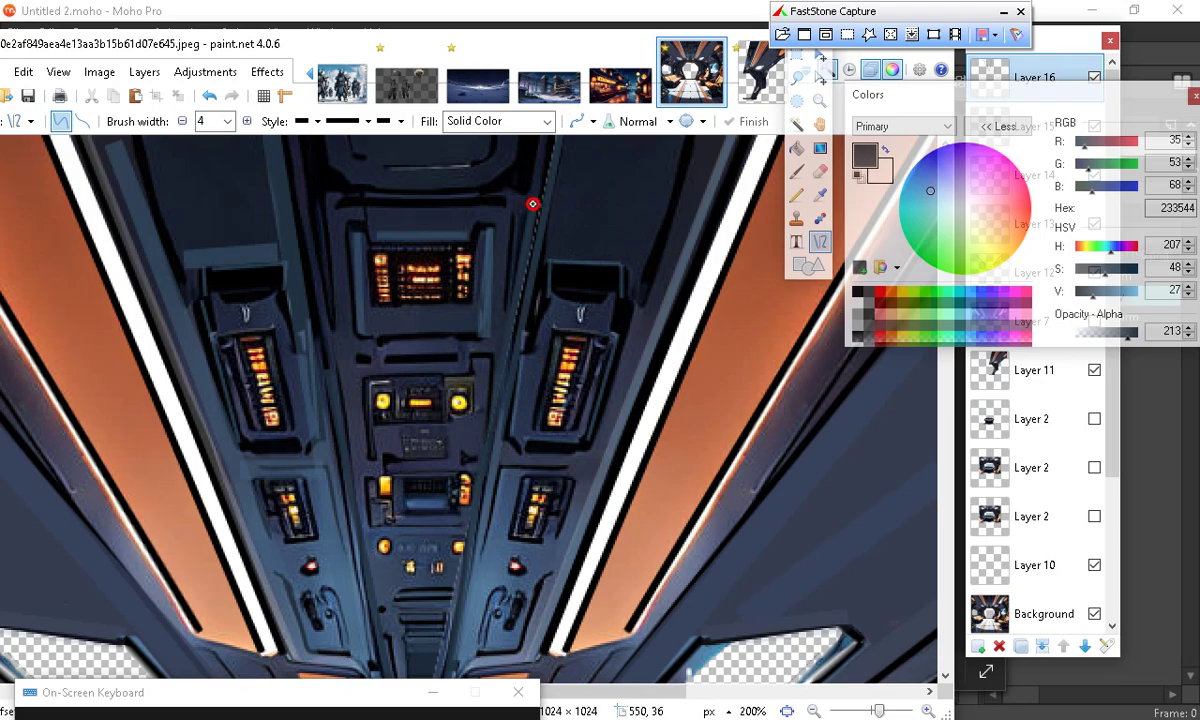
pyautogui.moveTo(533, 204); pyautogui.dragTo(531, 200)
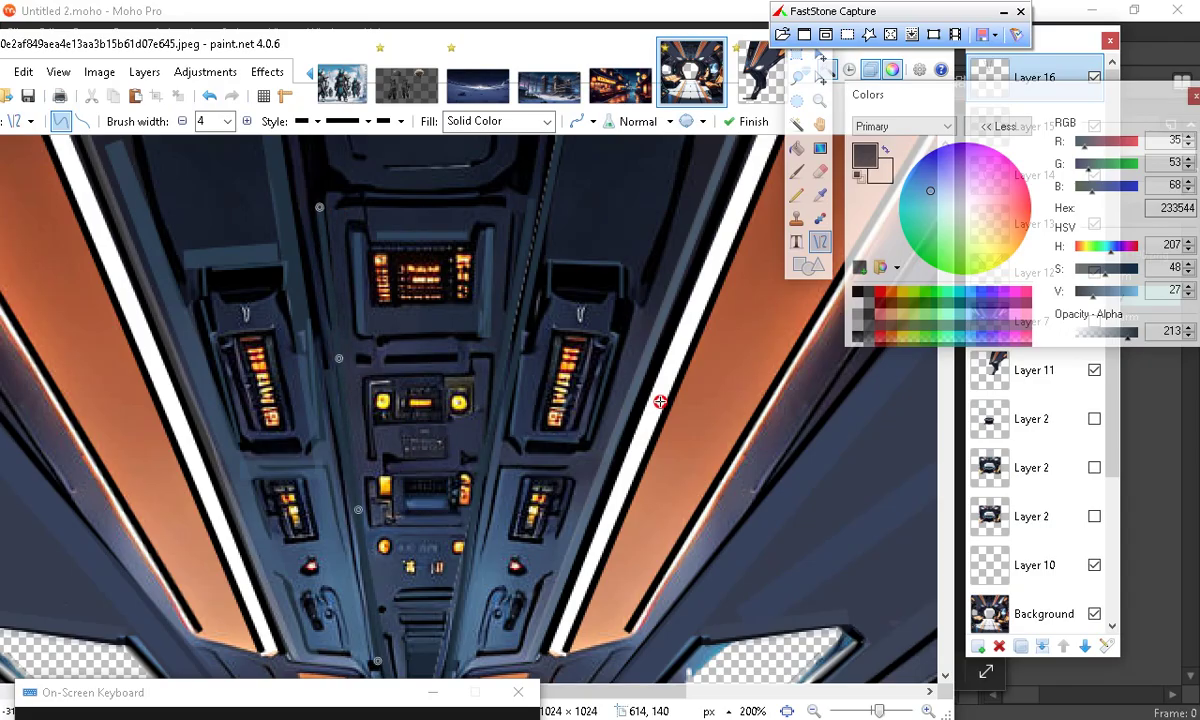
# Draw 4 px dark blue strokes across the central console's lower end, level with the upper edges of the two small orange panels
pyautogui.scroll(-3, 613, 377)
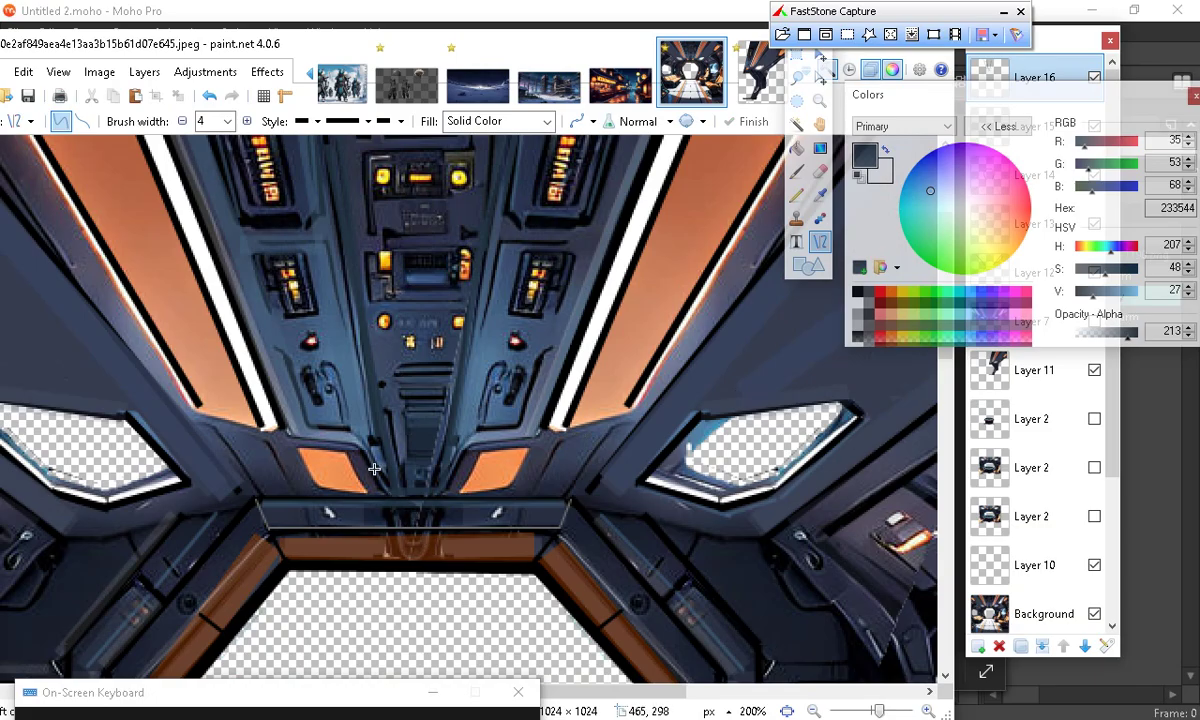
pyautogui.moveTo(375, 448)
pyautogui.mouseDown()
pyautogui.moveTo(478, 455)
pyautogui.moveTo(439, 472)
pyautogui.moveTo(469, 456)
pyautogui.moveTo(328, 469)
pyautogui.moveTo(305, 439)
pyautogui.mouseUp()
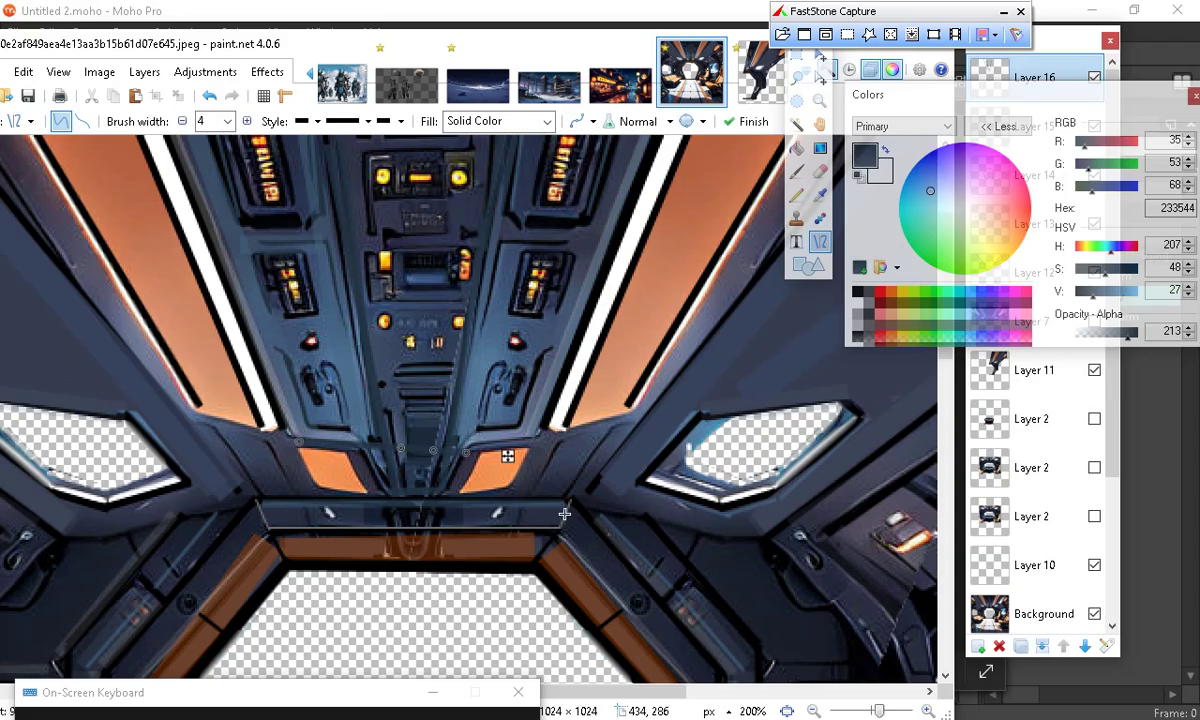
pyautogui.click(464, 494)
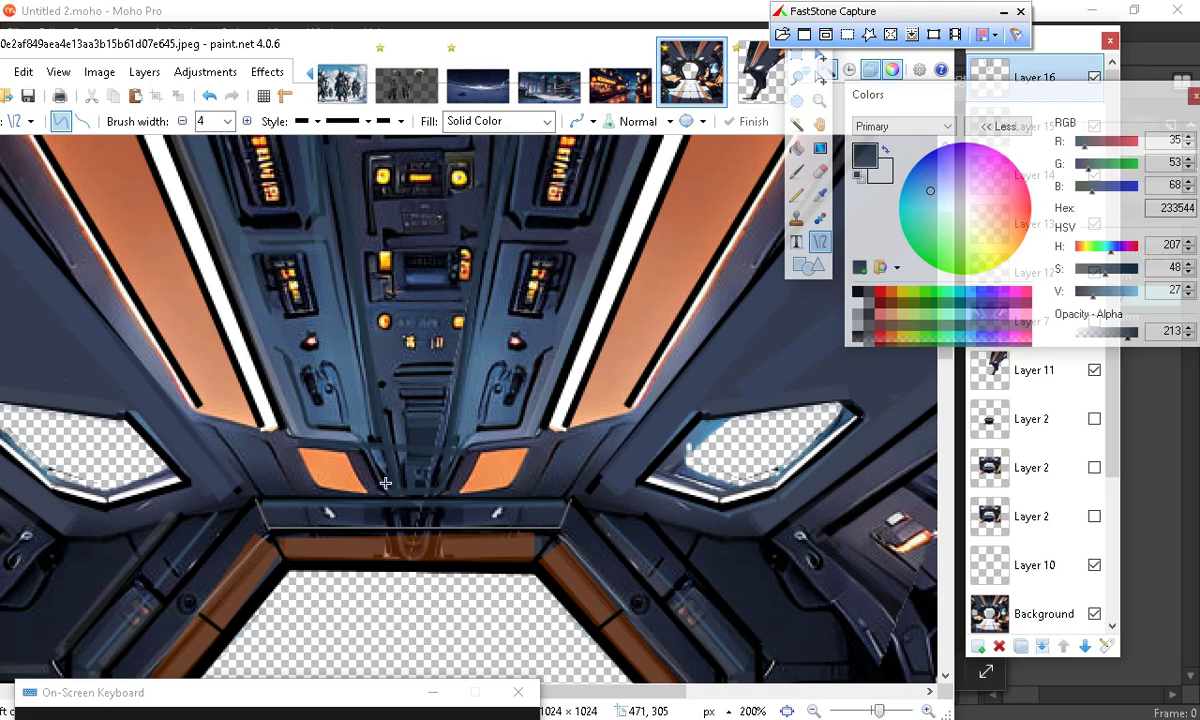
pyautogui.moveTo(359, 454)
pyautogui.mouseDown()
pyautogui.moveTo(465, 448)
pyautogui.moveTo(456, 456)
pyautogui.mouseUp()
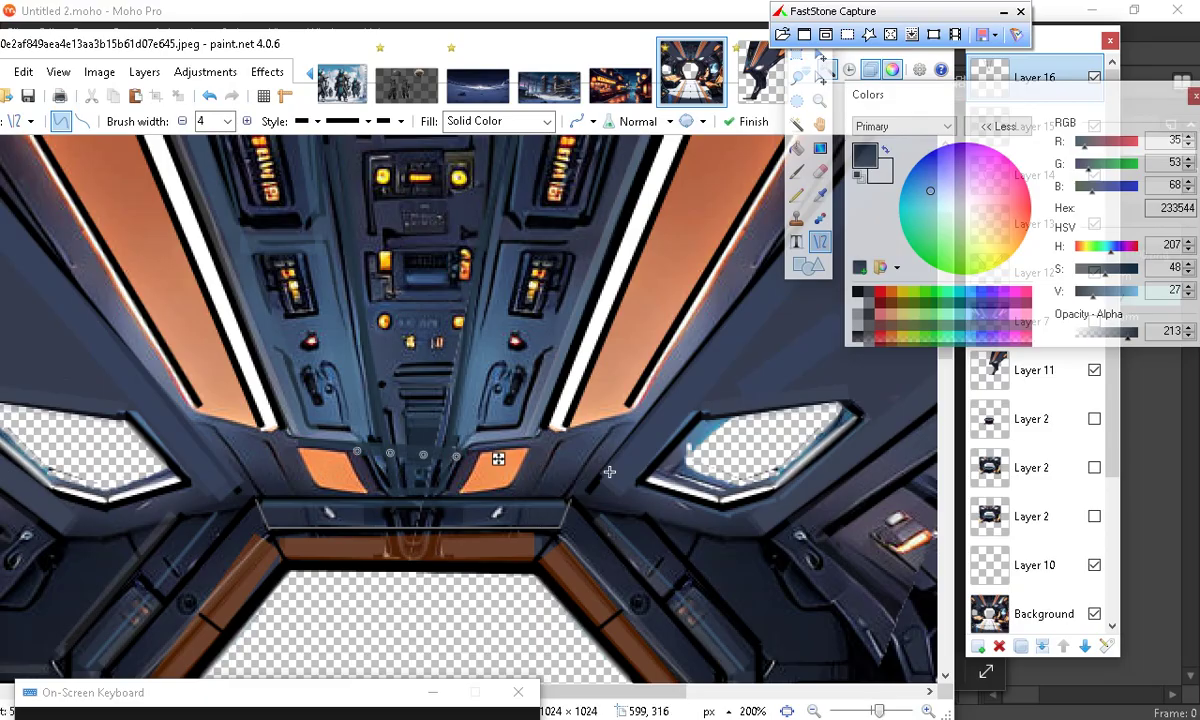
pyautogui.moveTo(372, 460); pyautogui.dragTo(452, 455)
pyautogui.click(449, 545)
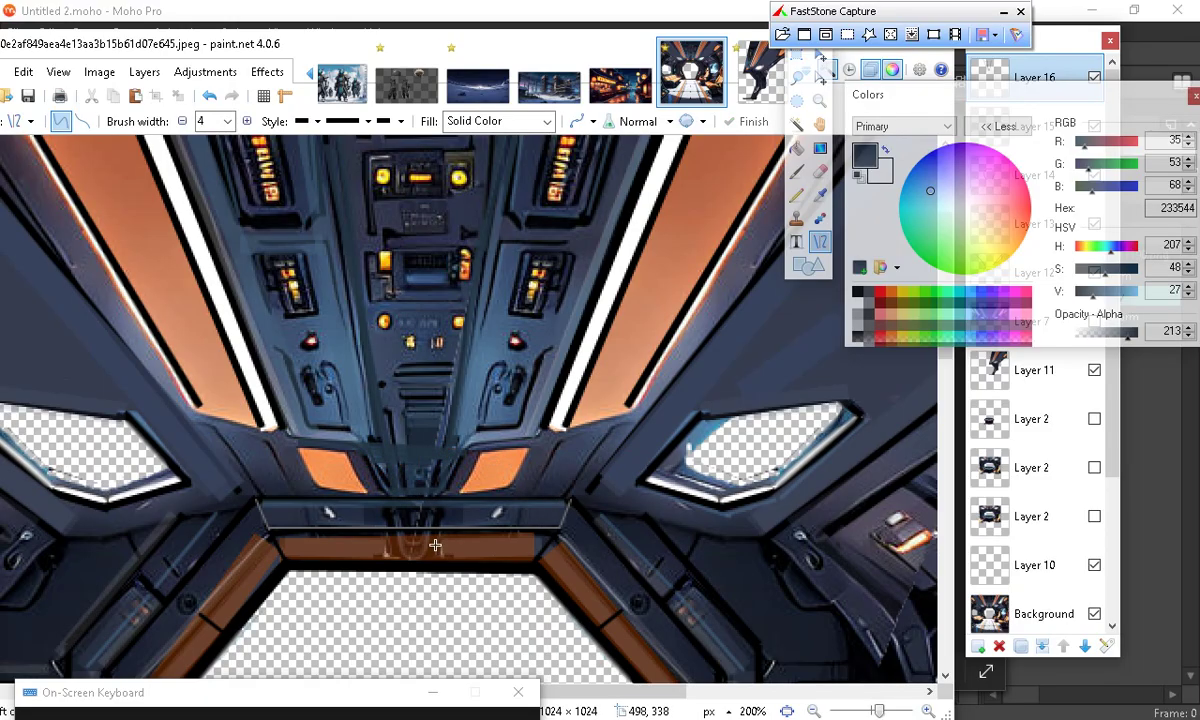
# Cover the remaining detail between the two small orange panels with short 4 px dark blue strokes
pyautogui.moveTo(379, 468); pyautogui.dragTo(447, 466)
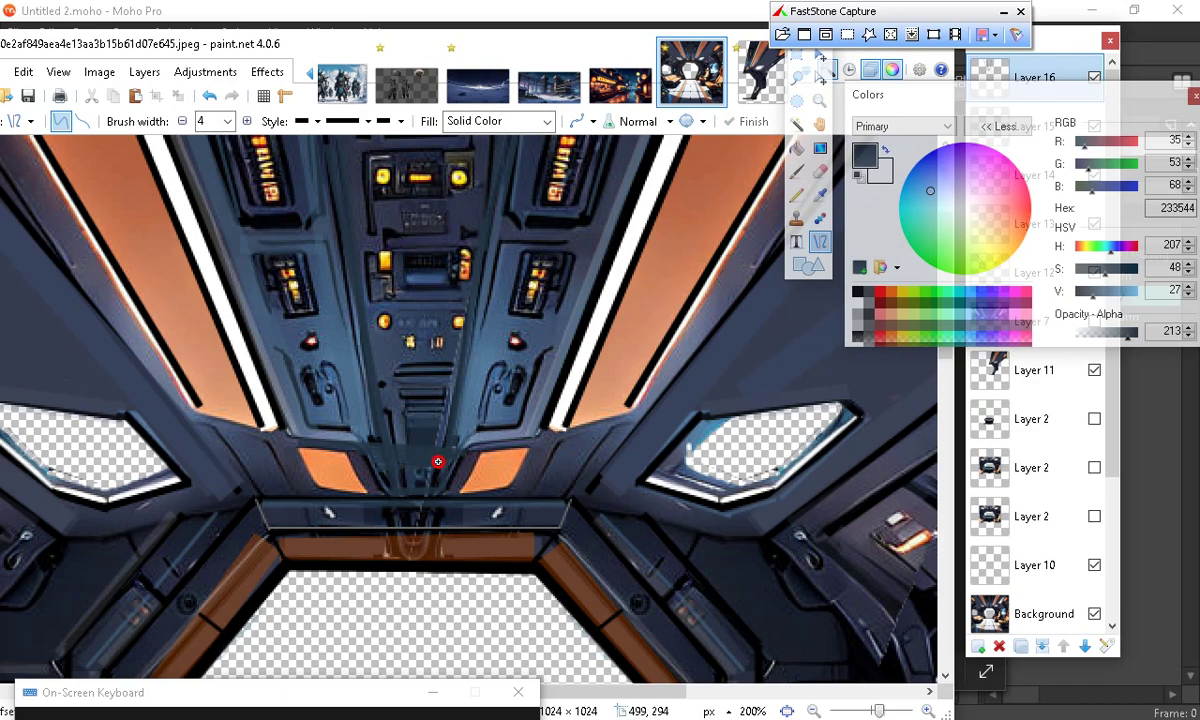
pyautogui.click(405, 497)
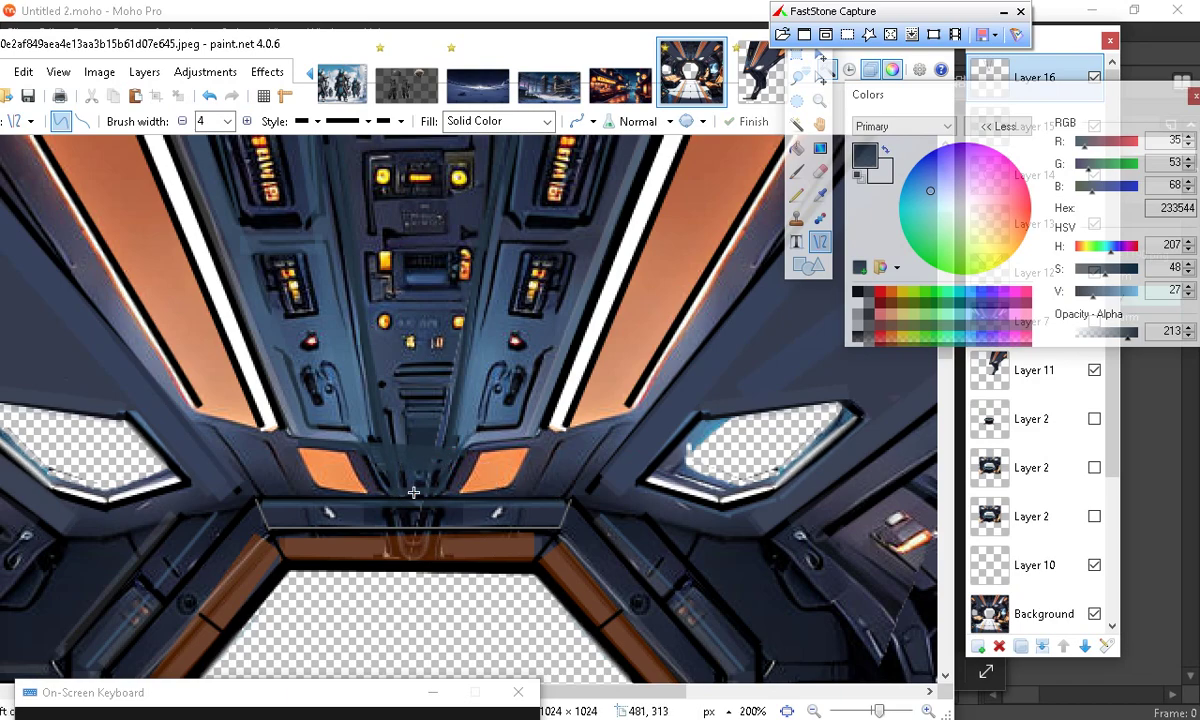
pyautogui.moveTo(449, 462); pyautogui.dragTo(391, 462)
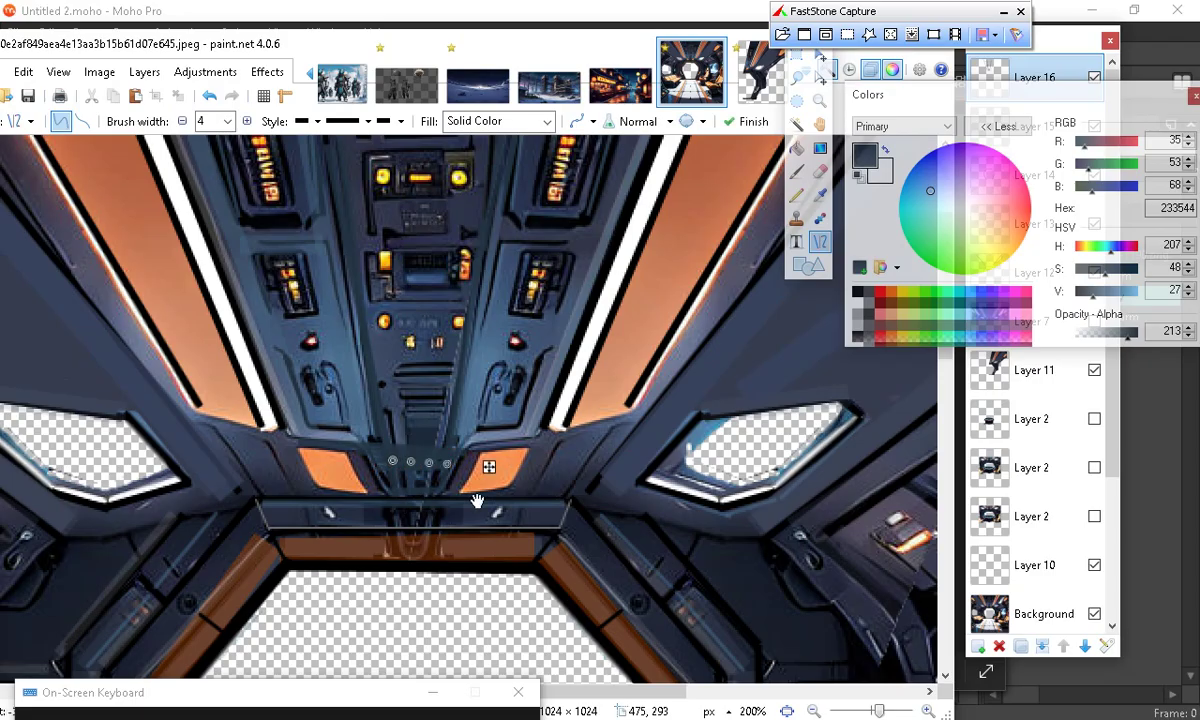
pyautogui.press('Return')
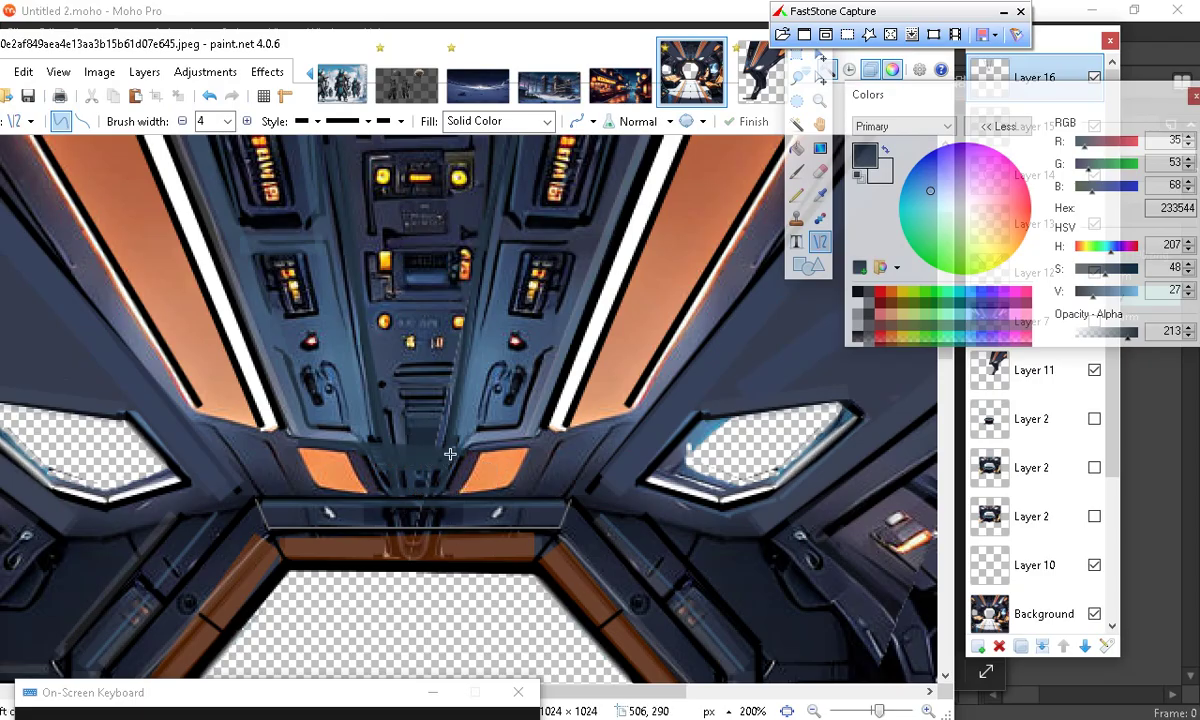
pyautogui.moveTo(448, 477)
pyautogui.mouseDown()
pyautogui.moveTo(406, 483)
pyautogui.moveTo(445, 489)
pyautogui.mouseUp()
pyautogui.press('Return')
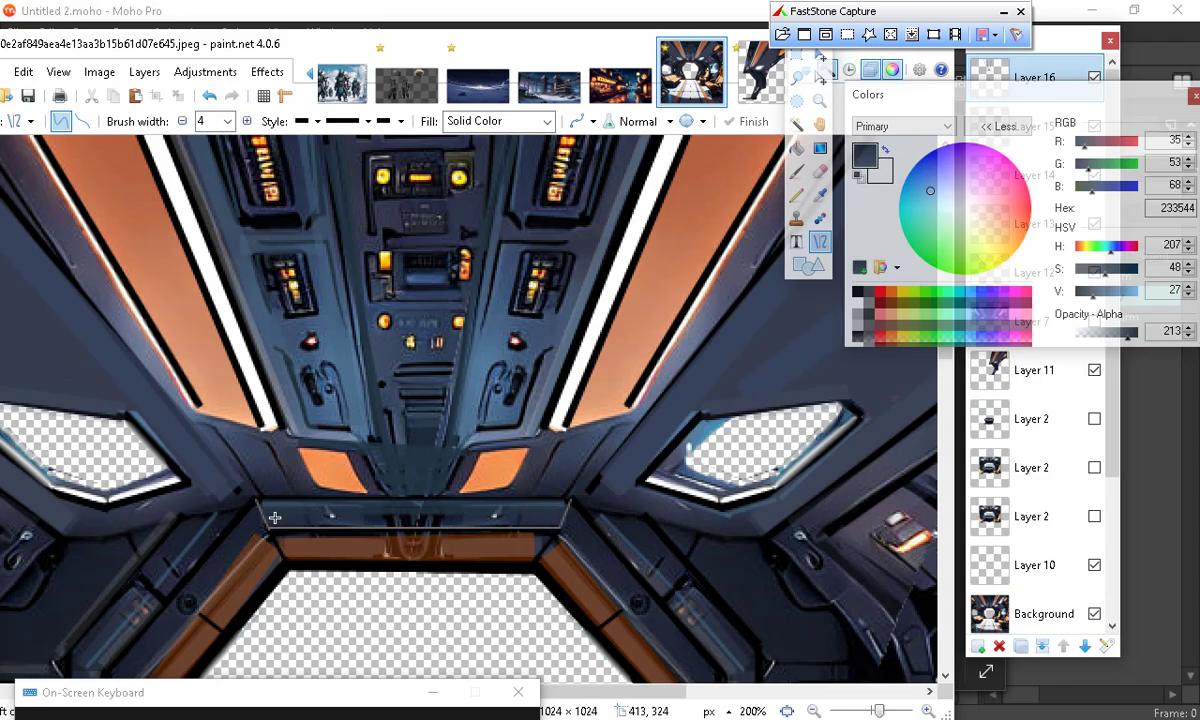
# Draw 4 px dark blue lines across the beam above the doorway and up the outer edge of the doorway's upper-left orange trim
pyautogui.moveTo(270, 517)
pyautogui.mouseDown()
pyautogui.moveTo(530, 525)
pyautogui.moveTo(547, 514)
pyautogui.mouseUp()
pyautogui.click(729, 609)
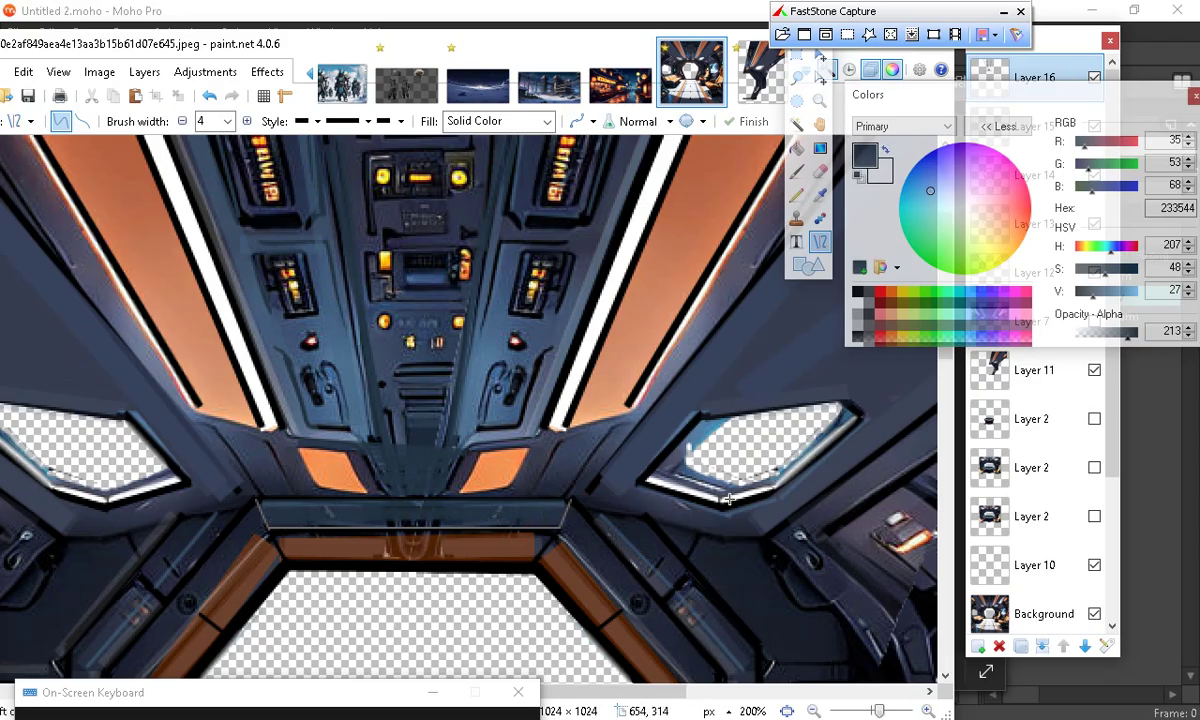
pyautogui.scroll(-3, 594, 449)
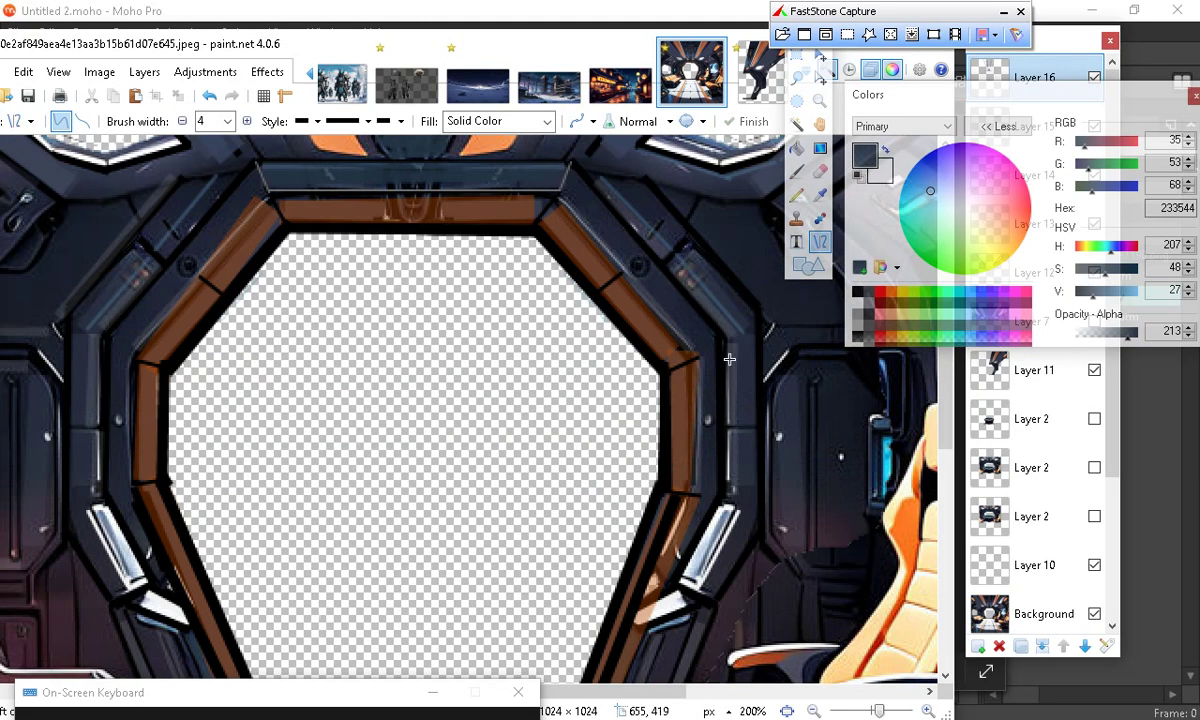
pyautogui.scroll(2, 691, 378)
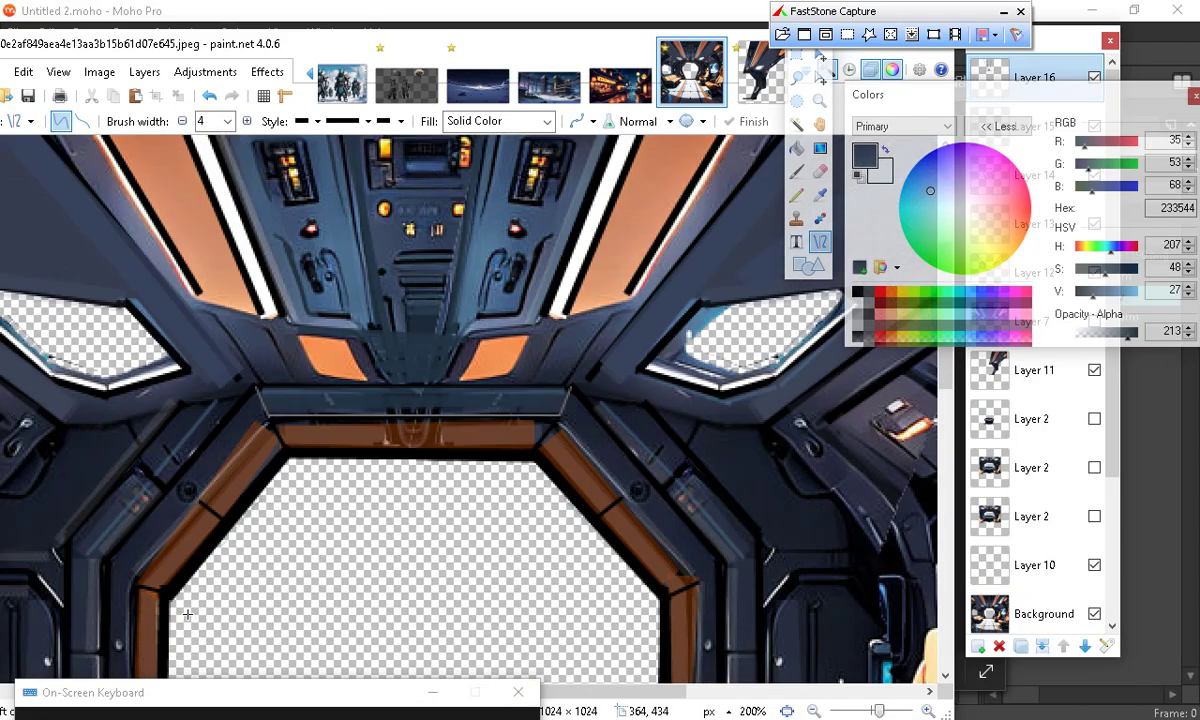
pyautogui.moveTo(123, 578); pyautogui.dragTo(265, 417)
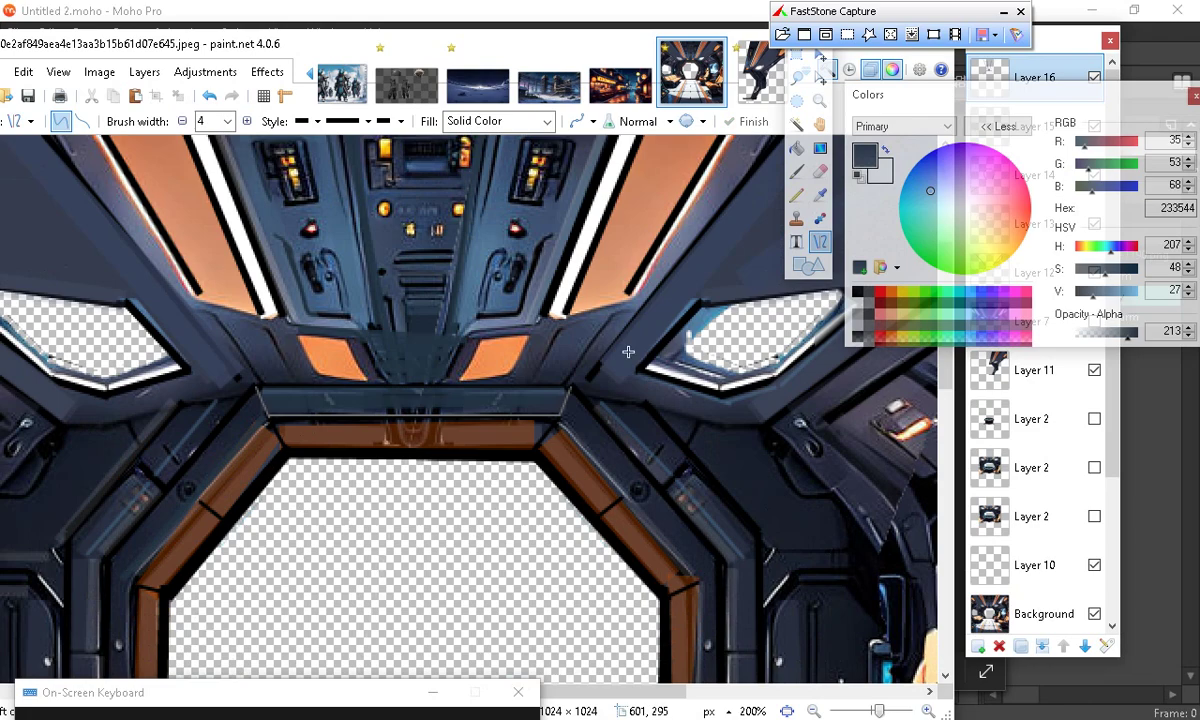
# Set the primary color to opaque black on Layer 16 and undo a trial 4 px line across the ceiling's lower edge
pyautogui.click(859, 178)
pyautogui.click(1054, 79)
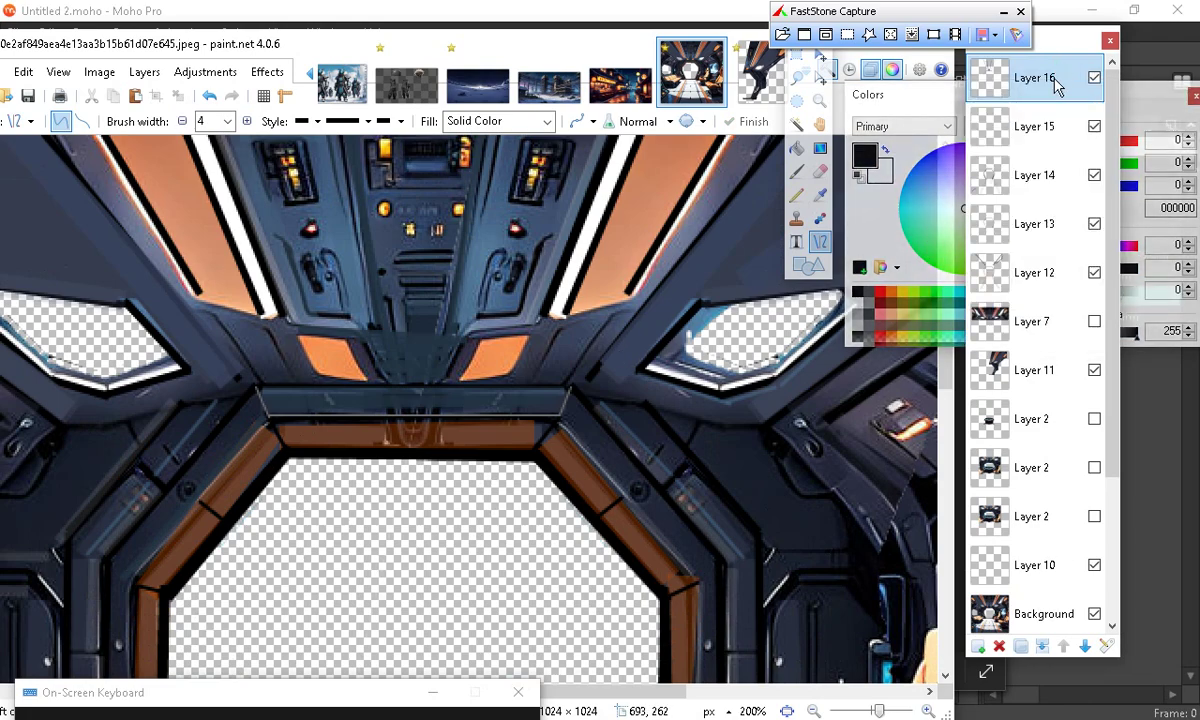
pyautogui.moveTo(175, 299)
pyautogui.mouseDown()
pyautogui.moveTo(465, 345)
pyautogui.moveTo(663, 325)
pyautogui.mouseUp()
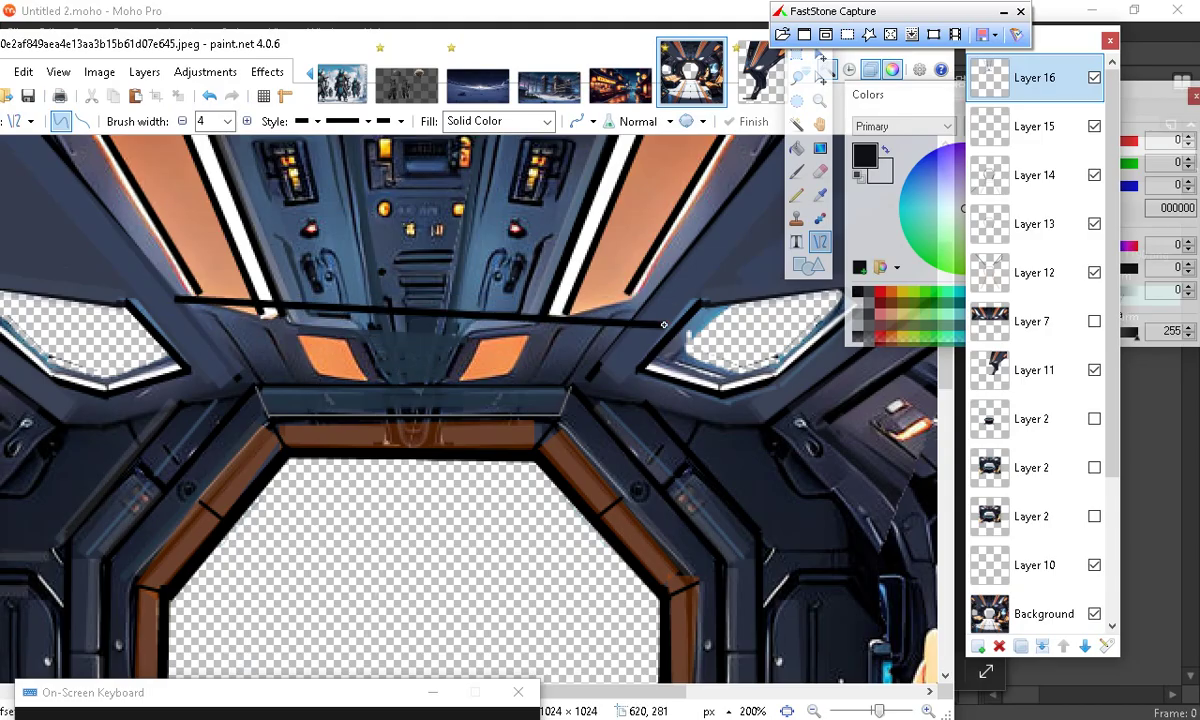
pyautogui.click(209, 95)
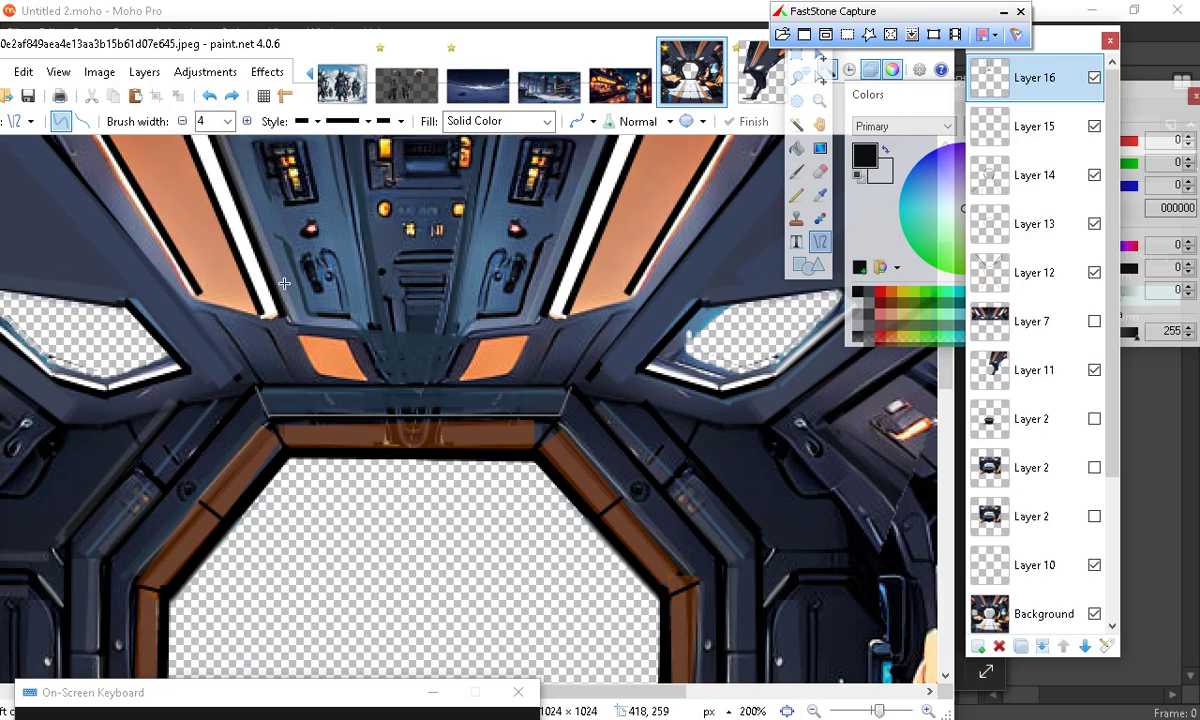
# Draw a 2 px black line along the ceiling's lower edge between the side windows, bending its middle downward to follow the edge
pyautogui.click(182, 121)
pyautogui.click(182, 121)
pyautogui.moveTo(188, 317); pyautogui.dragTo(615, 316)
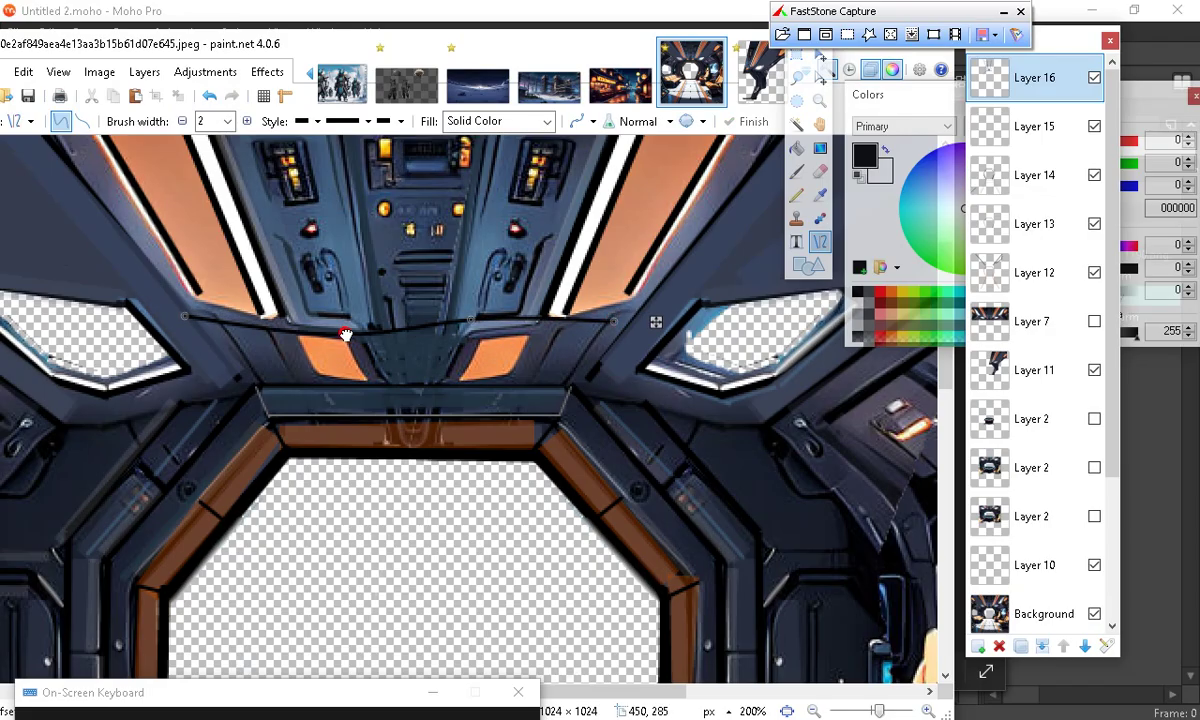
pyautogui.moveTo(469, 320); pyautogui.dragTo(465, 339)
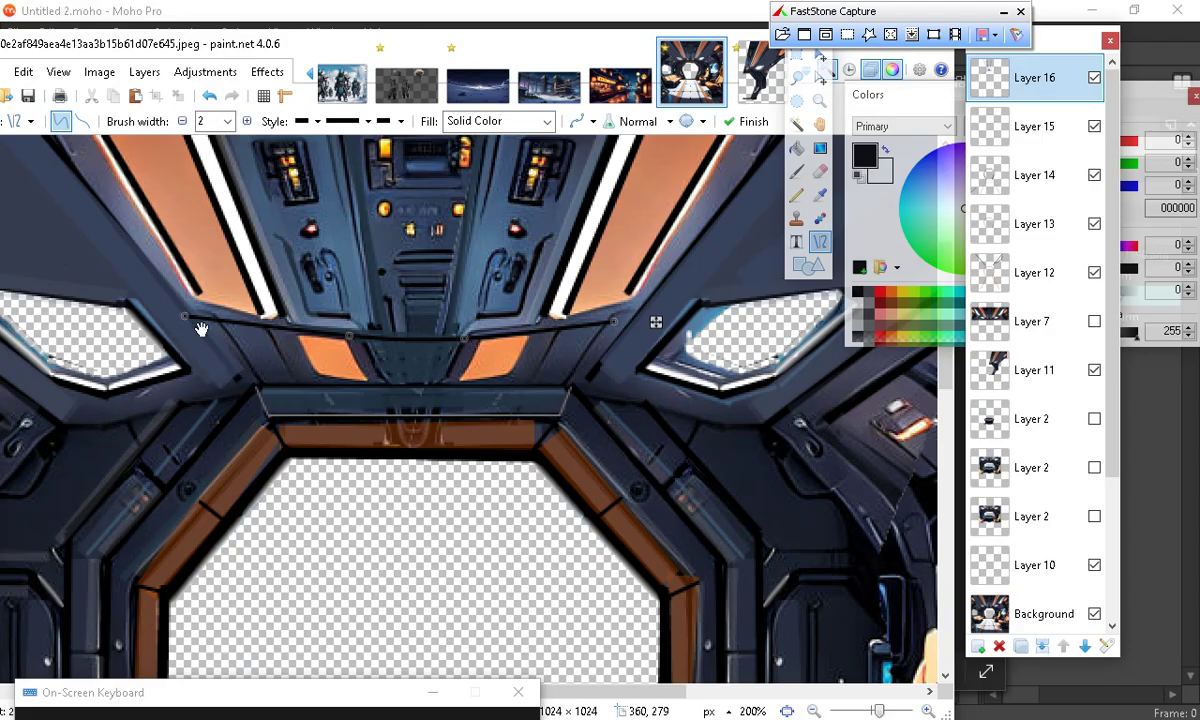
pyautogui.moveTo(185, 317); pyautogui.dragTo(210, 318)
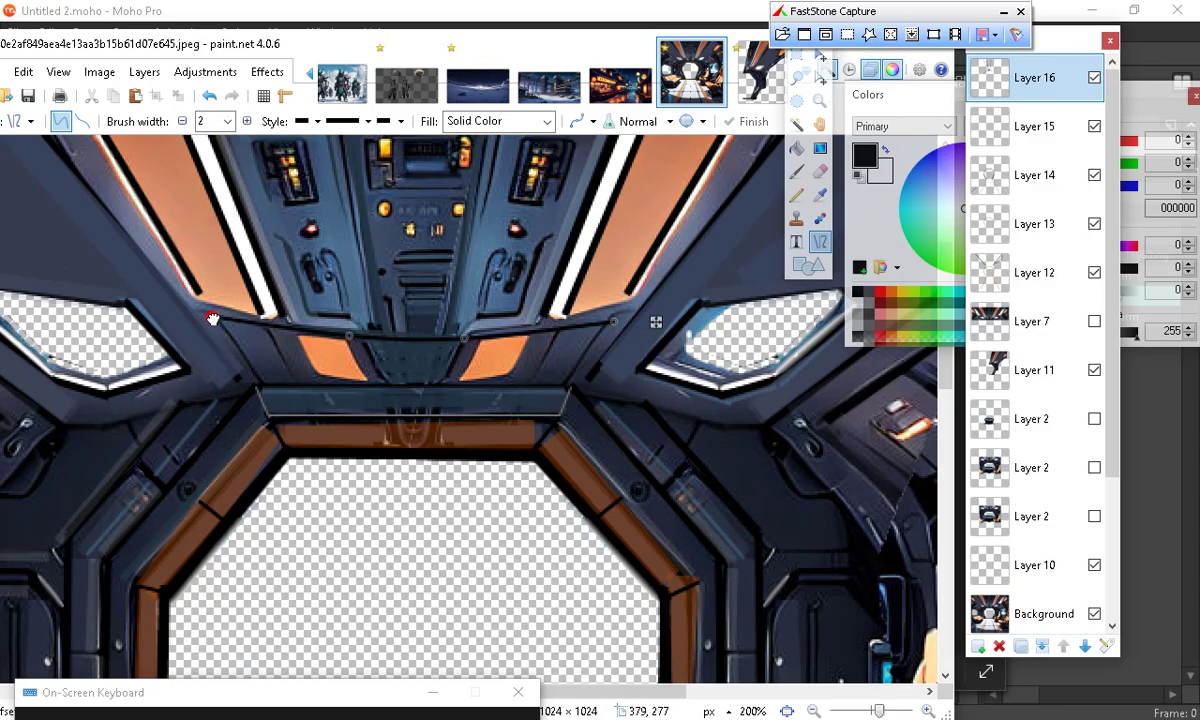
pyautogui.moveTo(613, 324); pyautogui.dragTo(614, 320)
pyautogui.click(752, 465)
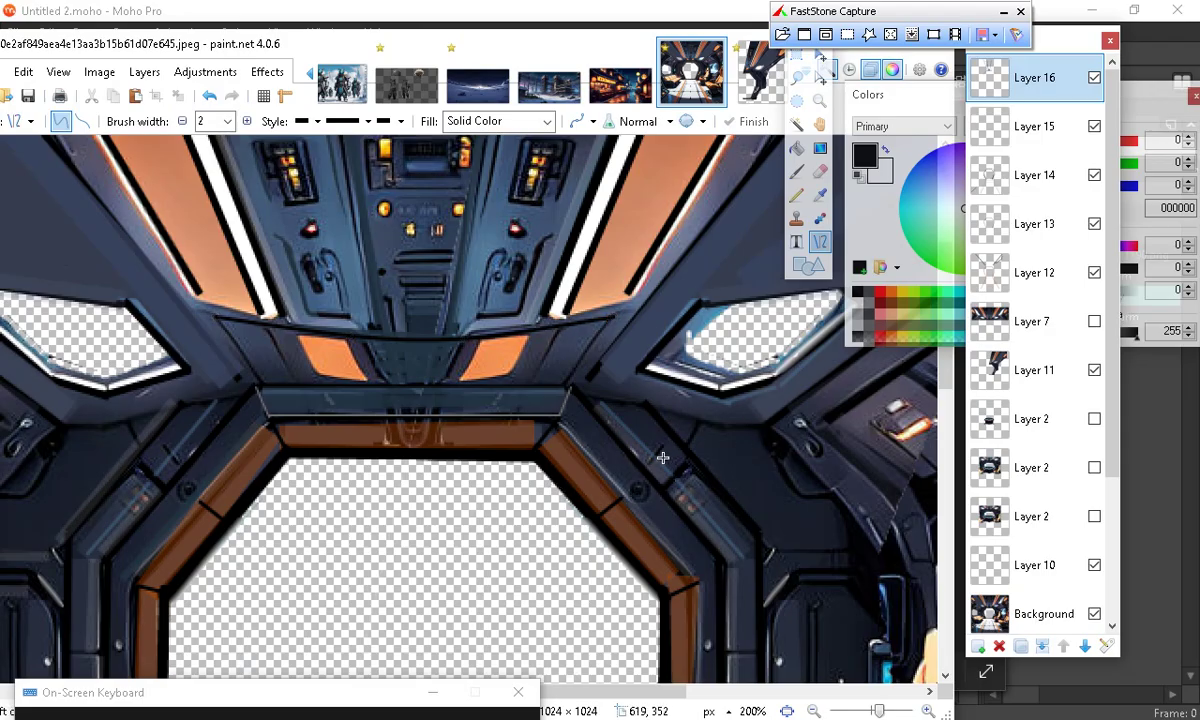
# Draw a 2 px black line along the left window's upper edge and a 1 px outline above it, undoing a line along its lower-left edge
pyautogui.moveTo(616, 691); pyautogui.dragTo(520, 712)
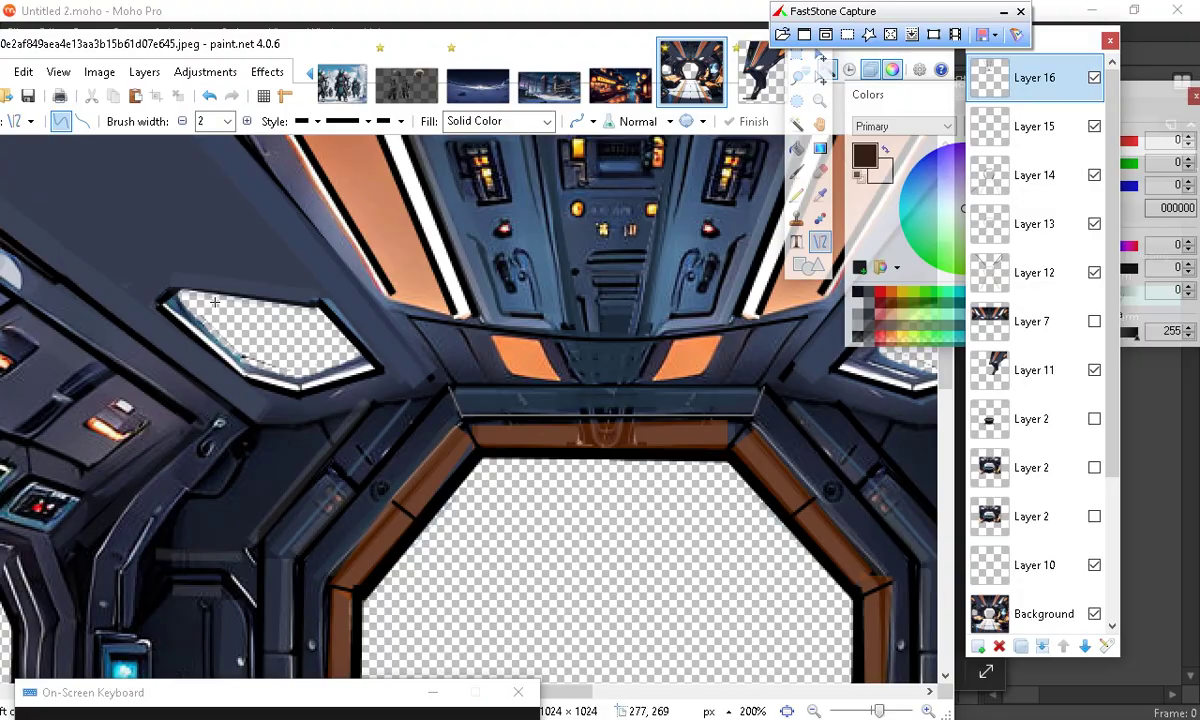
pyautogui.moveTo(169, 291); pyautogui.dragTo(321, 306)
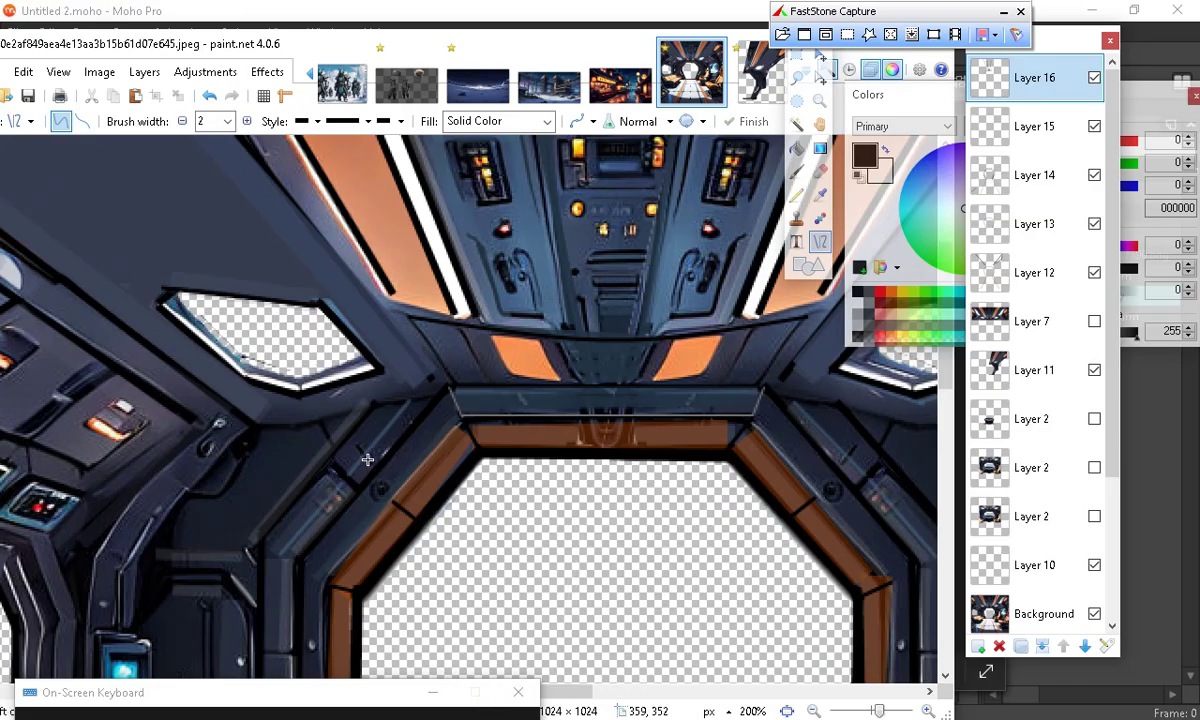
pyautogui.click(180, 121)
pyautogui.moveTo(326, 298); pyautogui.dragTo(161, 269)
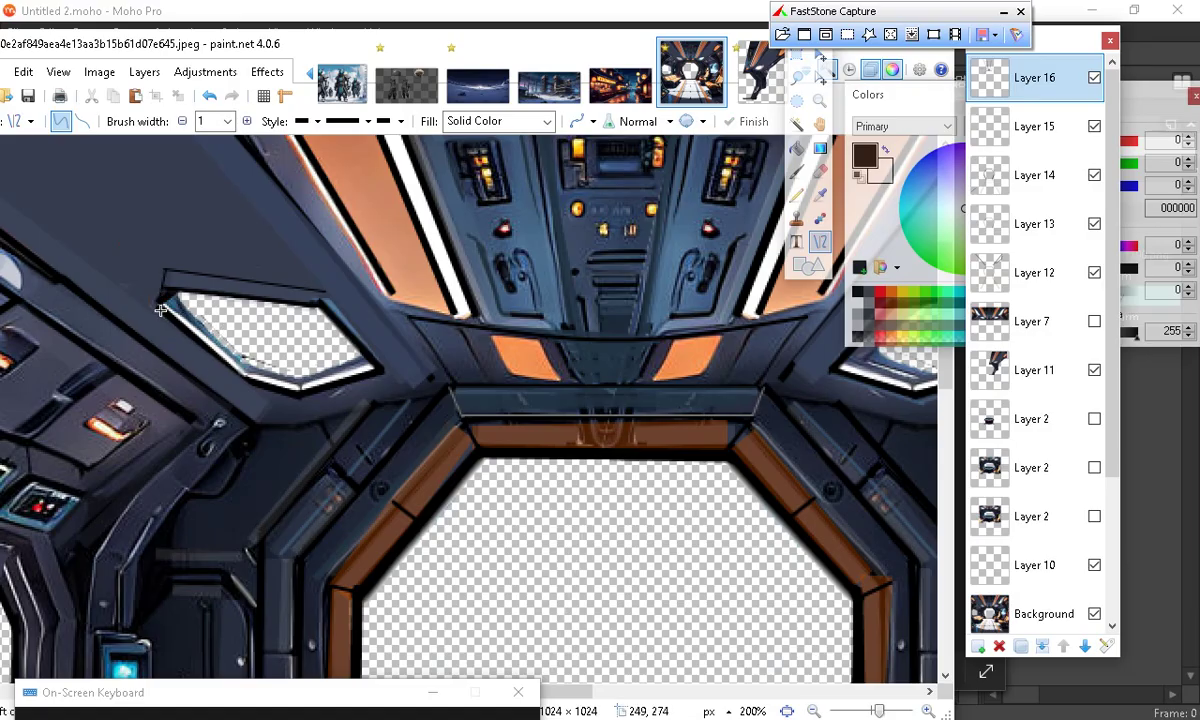
pyautogui.moveTo(162, 298)
pyautogui.mouseDown()
pyautogui.moveTo(268, 383)
pyautogui.moveTo(254, 368)
pyautogui.moveTo(259, 377)
pyautogui.mouseUp()
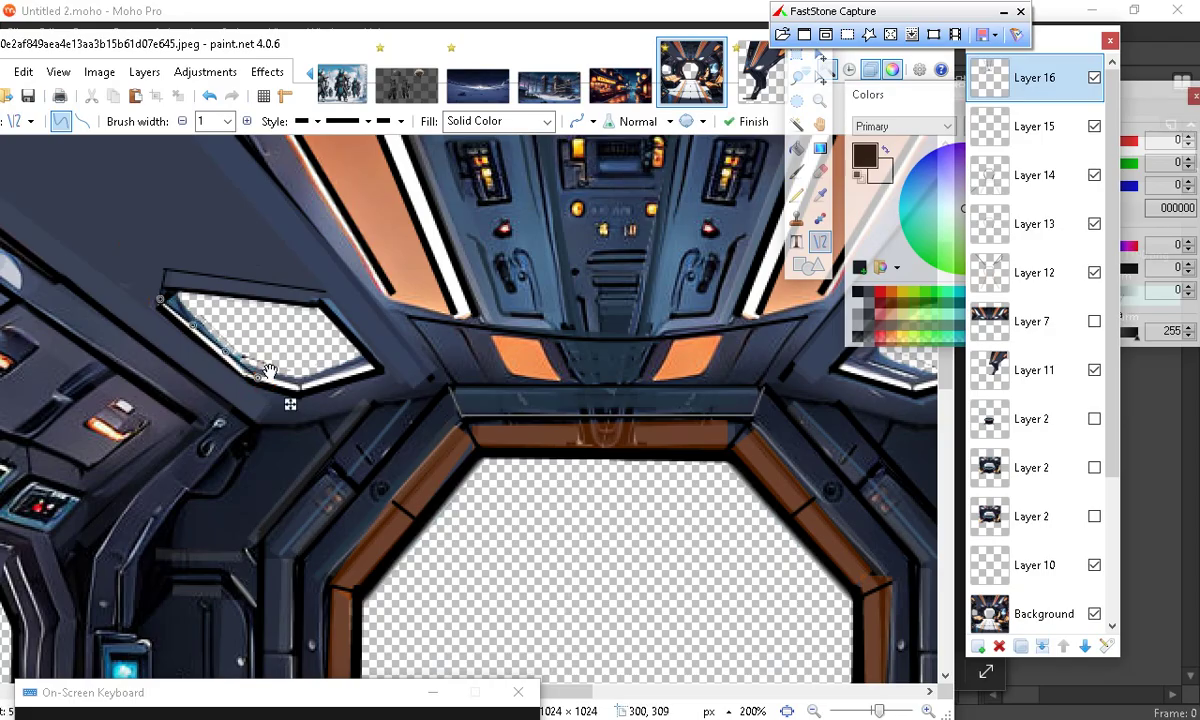
pyautogui.click(213, 96)
# Draw a short 1 px black line on the wall between the left window's lower-right corner and the doorway beam
pyautogui.scroll(2, 455, 393)
pyautogui.scroll(3, 455, 393)
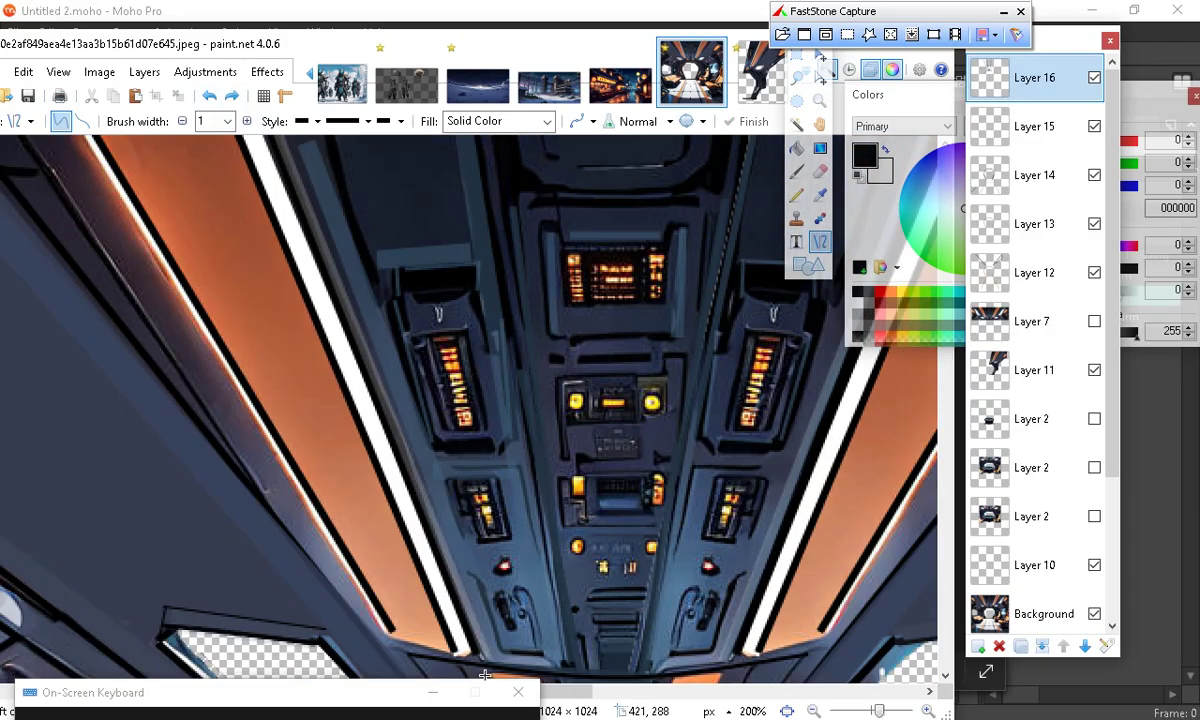
pyautogui.scroll(-5, 393, 328)
pyautogui.scroll(3, 330, 422)
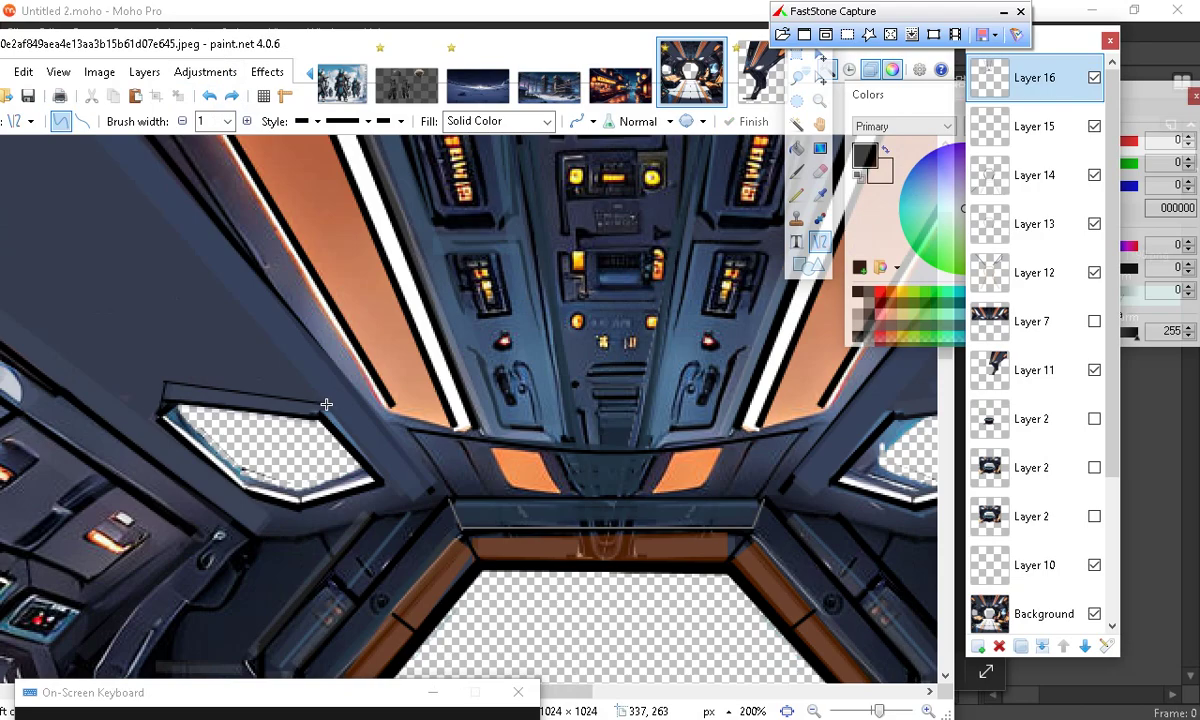
pyautogui.click(406, 497)
pyautogui.moveTo(403, 496)
pyautogui.mouseDown()
pyautogui.moveTo(410, 424)
pyautogui.moveTo(396, 486)
pyautogui.mouseUp()
pyautogui.click(380, 529)
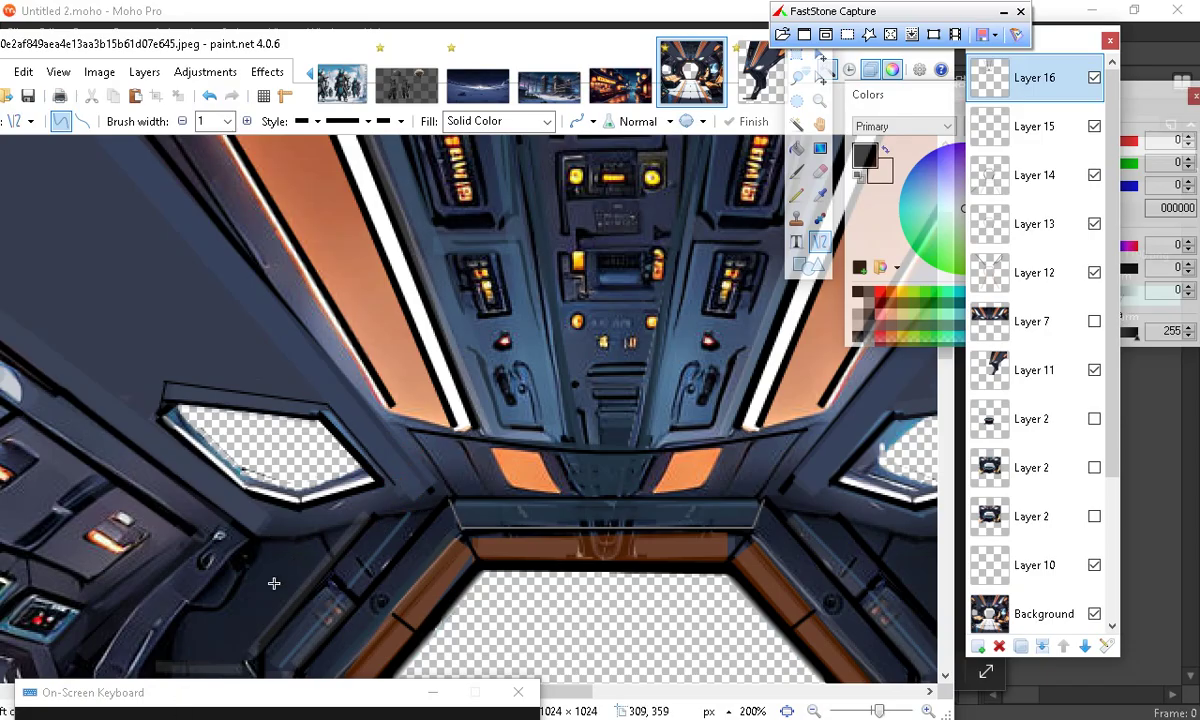
# Draw 1 px black seam lines on the wall panels outside the two small orange panels above the doorway
pyautogui.scroll(-3, 483, 567)
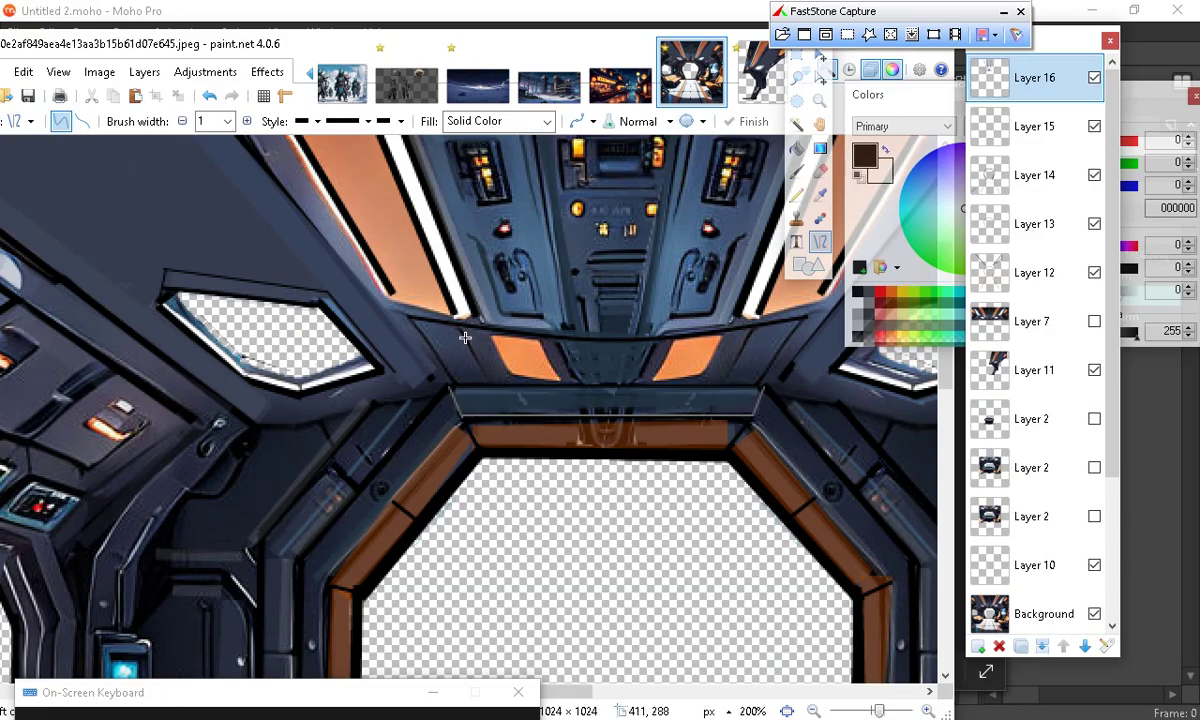
pyautogui.moveTo(430, 306); pyautogui.dragTo(492, 388)
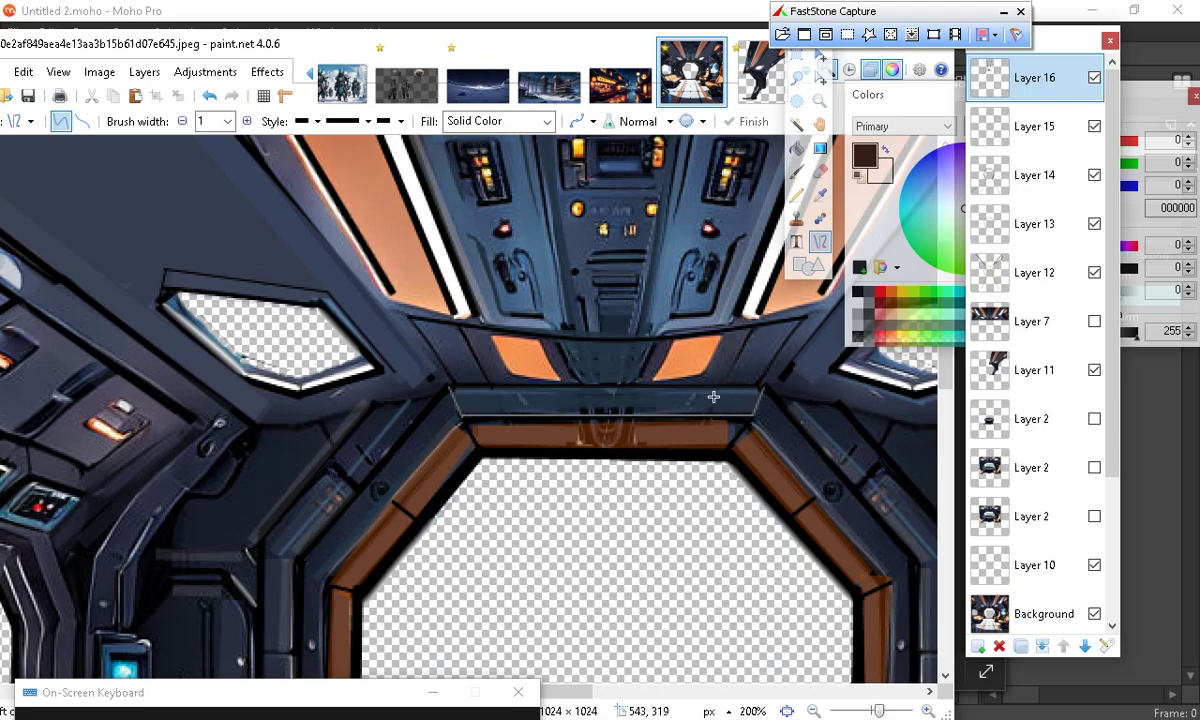
pyautogui.moveTo(720, 389); pyautogui.dragTo(750, 325)
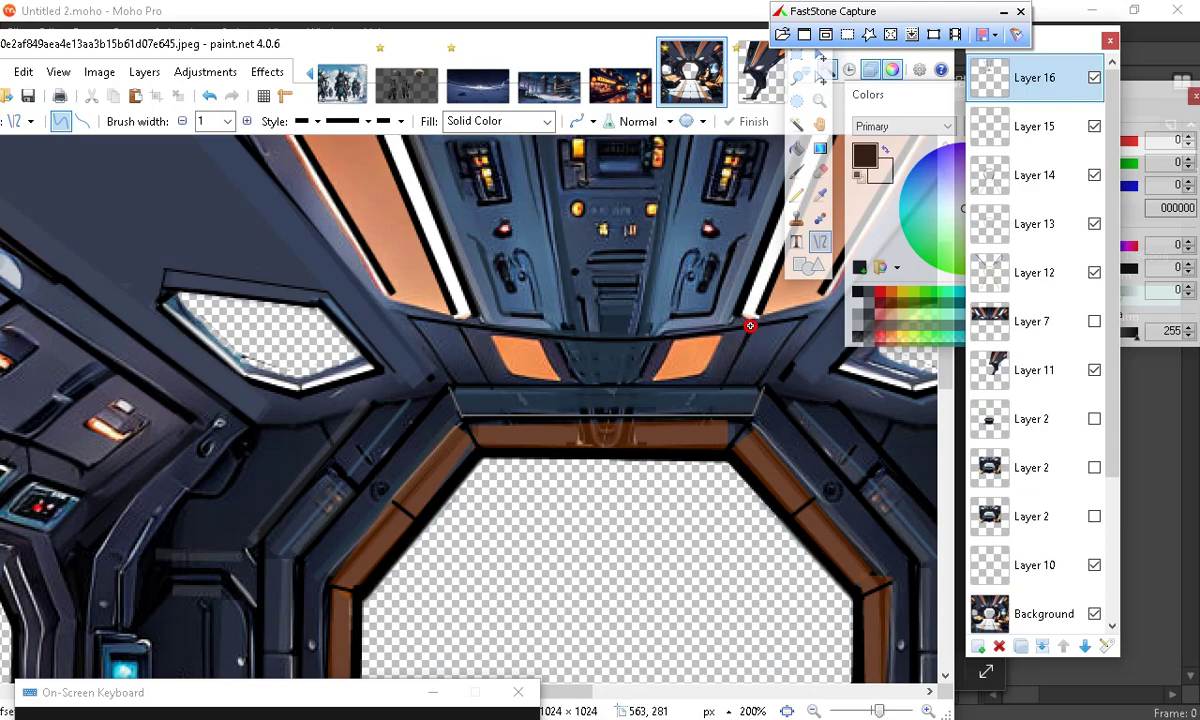
pyautogui.click(814, 413)
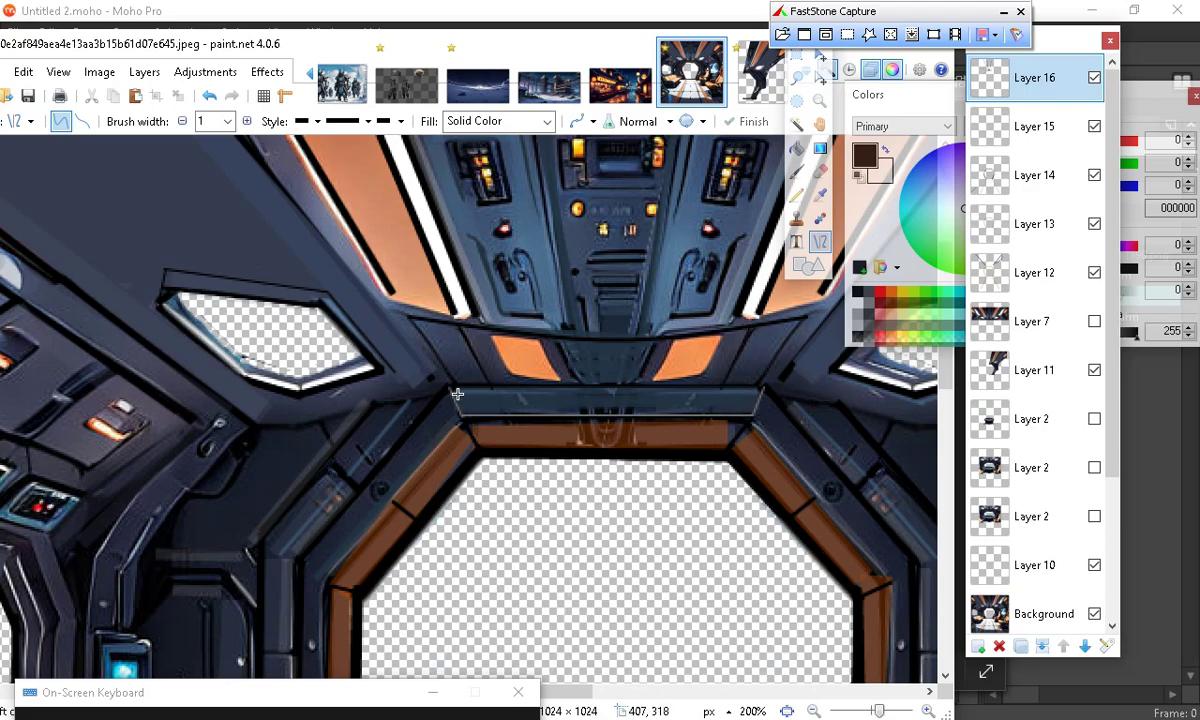
# Draw 1 px black horizontal lines along the upper and lower edges of the beam above the doorway
pyautogui.moveTo(451, 393)
pyautogui.mouseDown()
pyautogui.moveTo(557, 410)
pyautogui.moveTo(763, 395)
pyautogui.mouseUp()
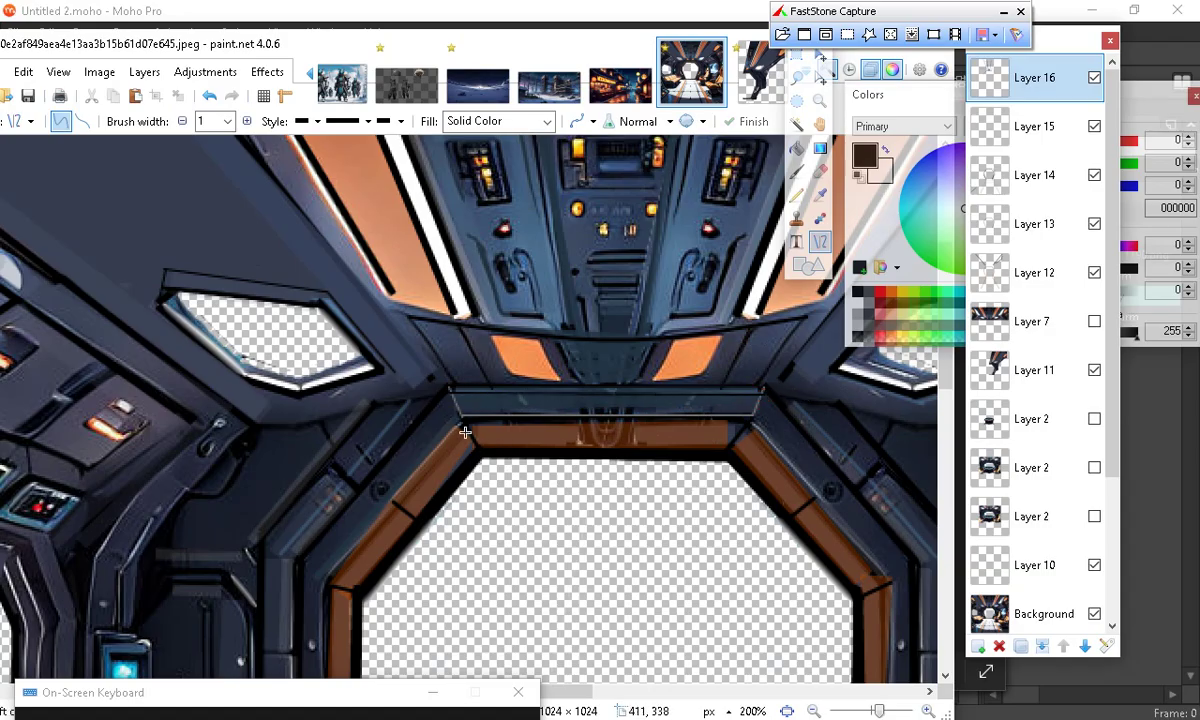
pyautogui.moveTo(462, 410); pyautogui.dragTo(750, 413)
pyautogui.click(812, 512)
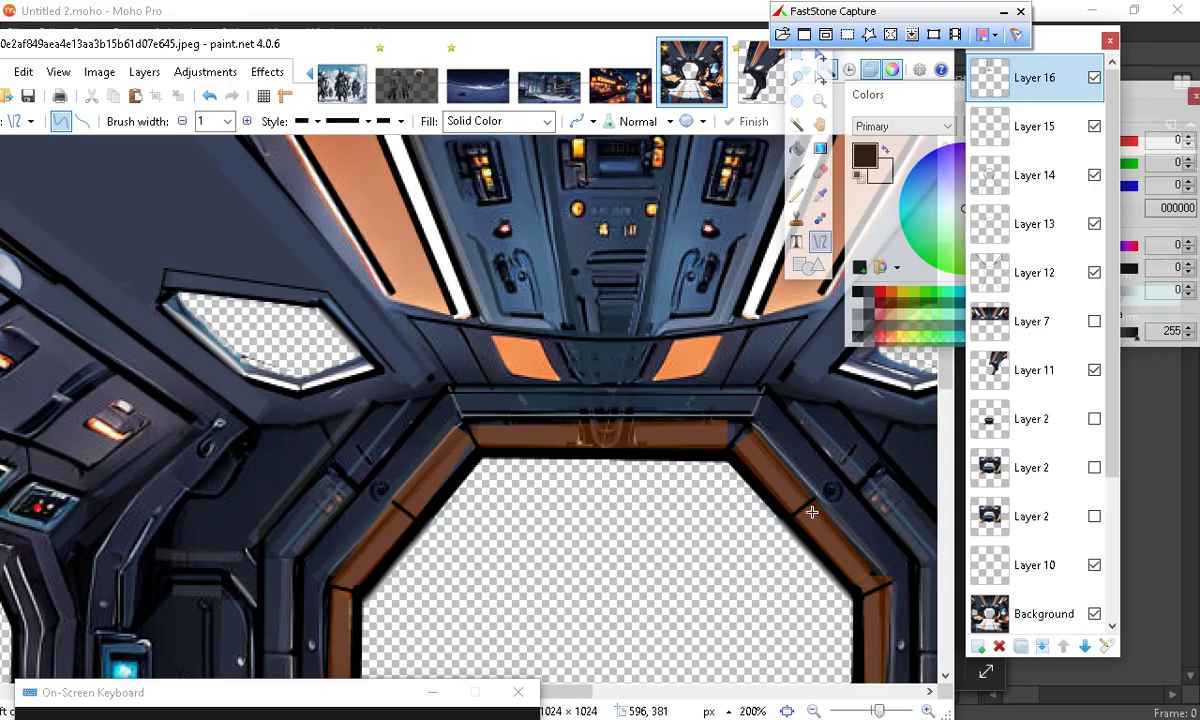
pyautogui.scroll(-3, 513, 538)
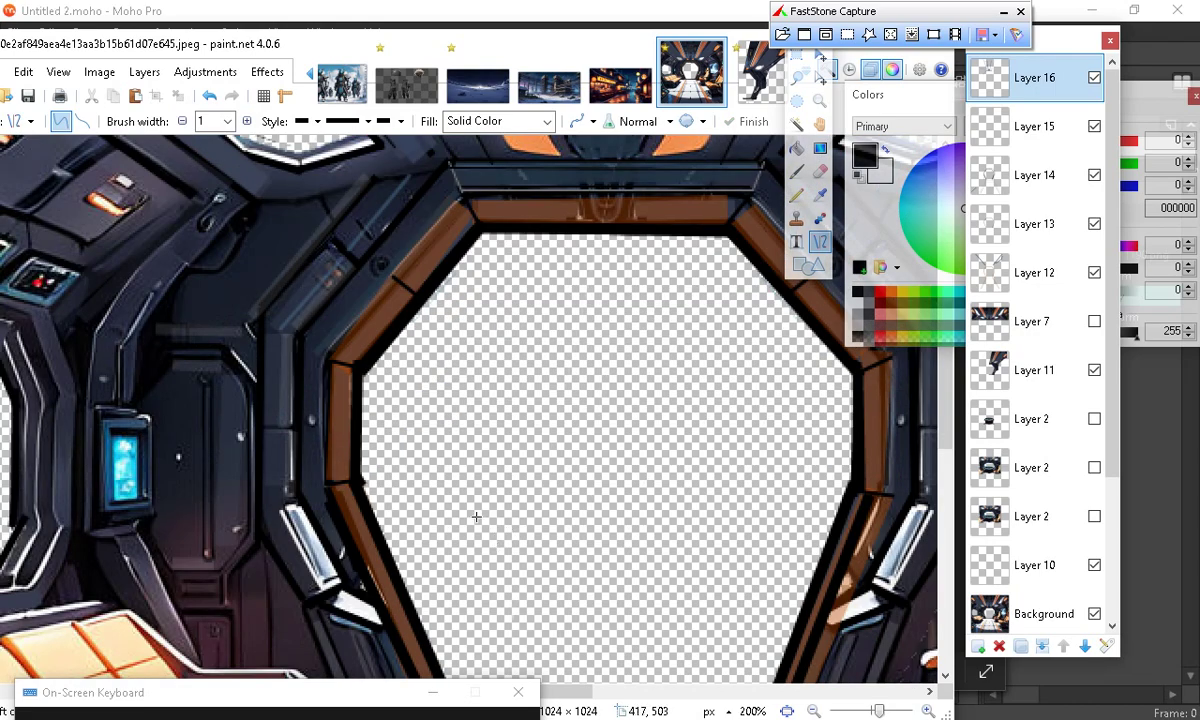
# Set up the Paintbrush at 8 px width, undoing black test dots of 4 px and 11 px on the orange strip above the doorway
pyautogui.scroll(2, 466, 499)
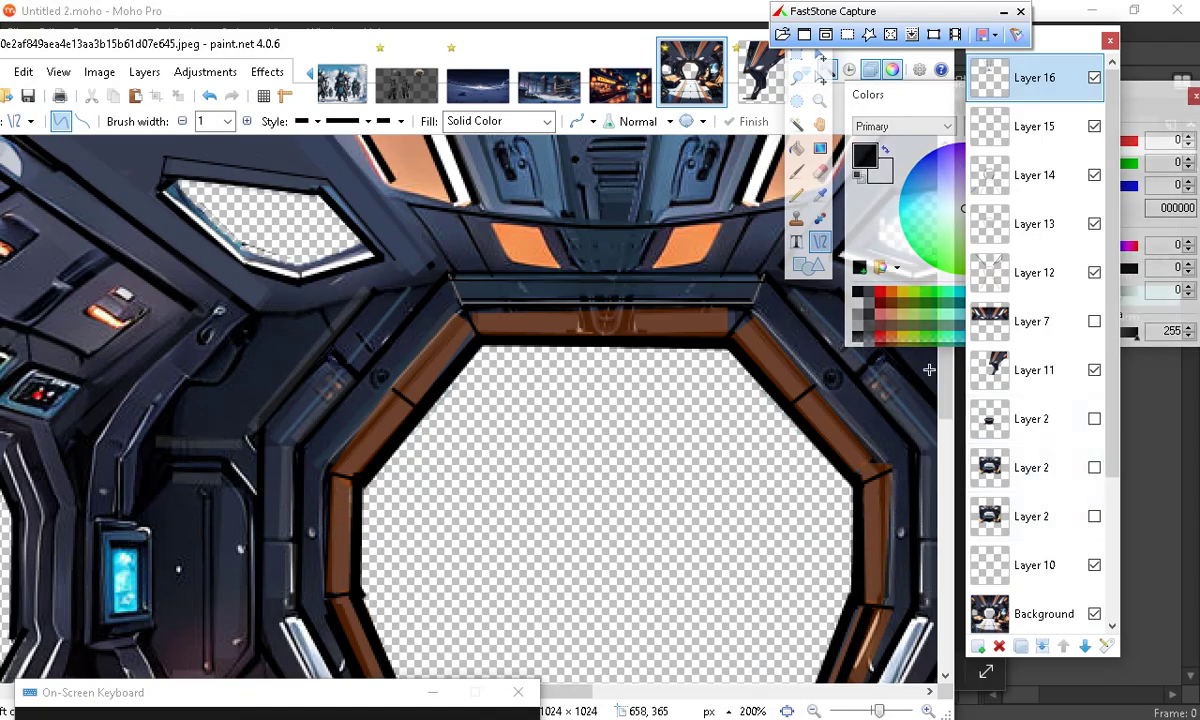
pyautogui.click(796, 171)
pyautogui.click(194, 122)
pyautogui.click(194, 122)
pyautogui.click(194, 122)
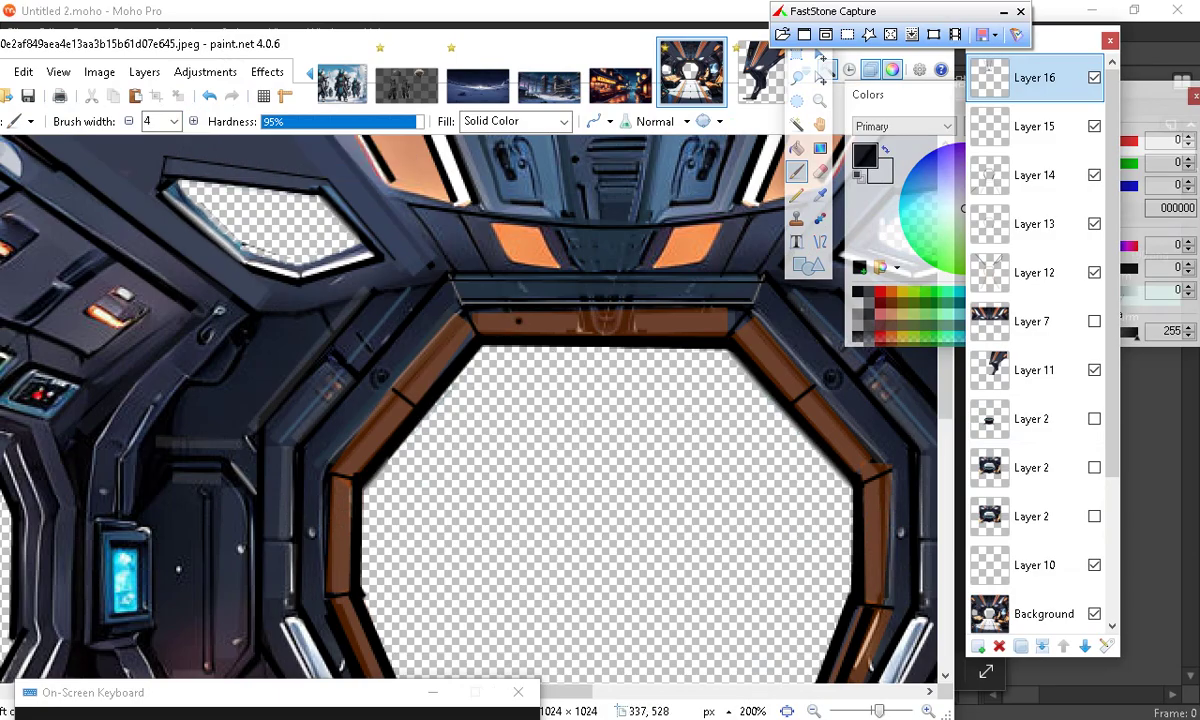
pyautogui.click(209, 94)
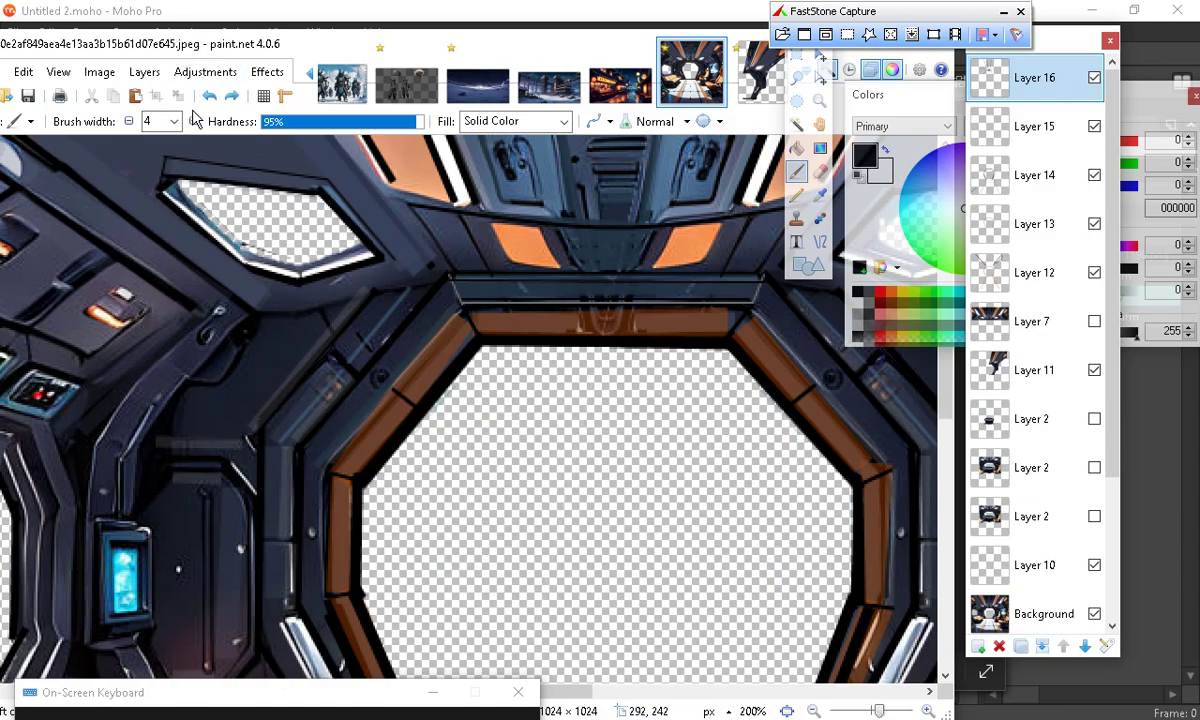
pyautogui.click(194, 121)
pyautogui.click(194, 121)
pyautogui.click(194, 121)
pyautogui.click(194, 121)
pyautogui.click(194, 121)
pyautogui.click(194, 121)
pyautogui.click(194, 121)
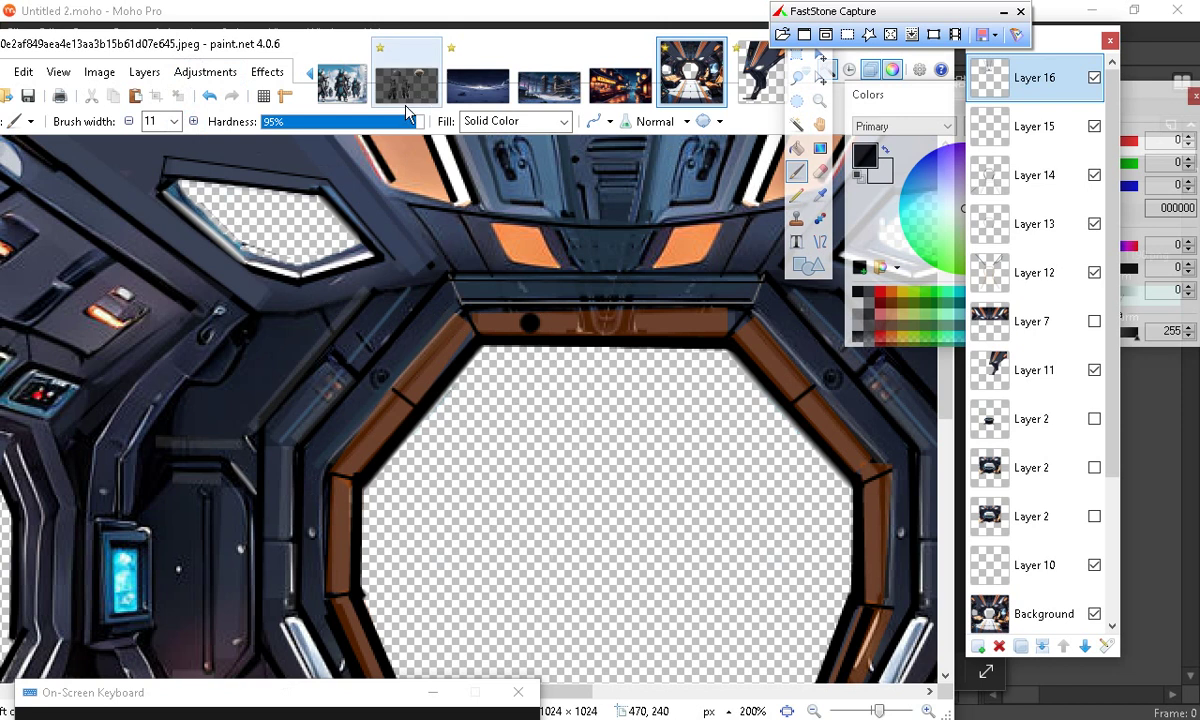
pyautogui.click(209, 94)
pyautogui.click(128, 121)
pyautogui.click(128, 121)
pyautogui.click(128, 121)
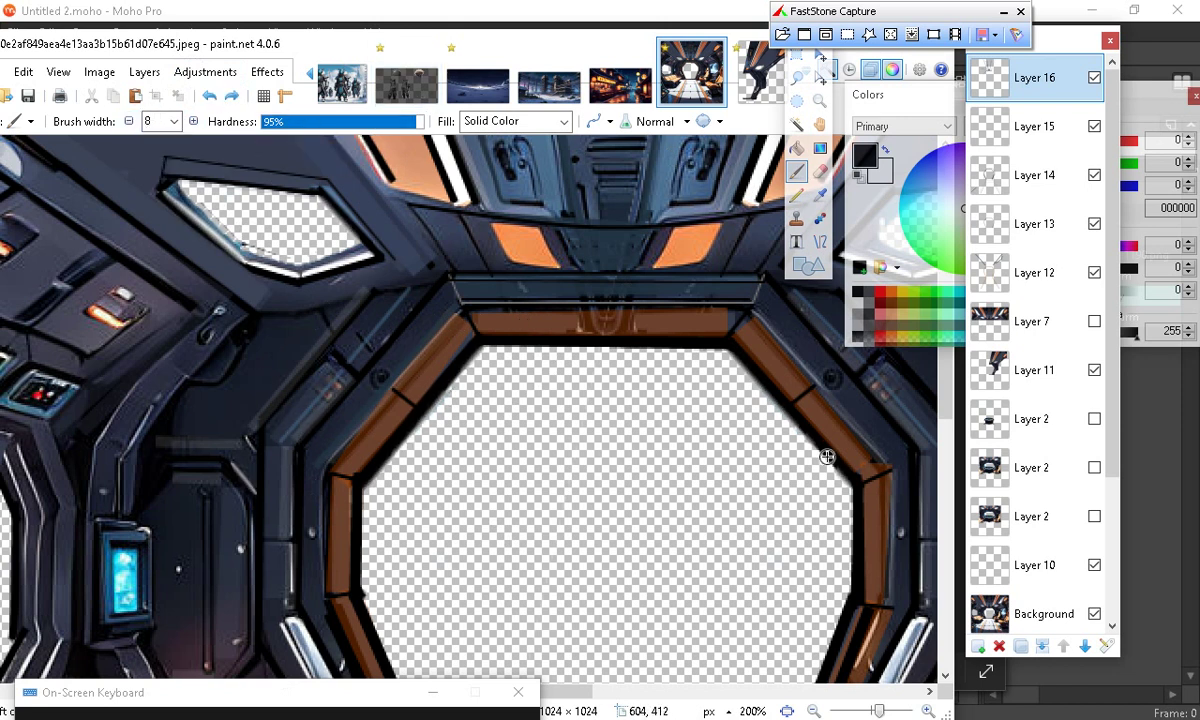
# Paint 8 px black dots on the wall frame at both sides of the doorway and at both ends of the beam above it
pyautogui.scroll(-2, 700, 420)
pyautogui.scroll(1, 280, 405)
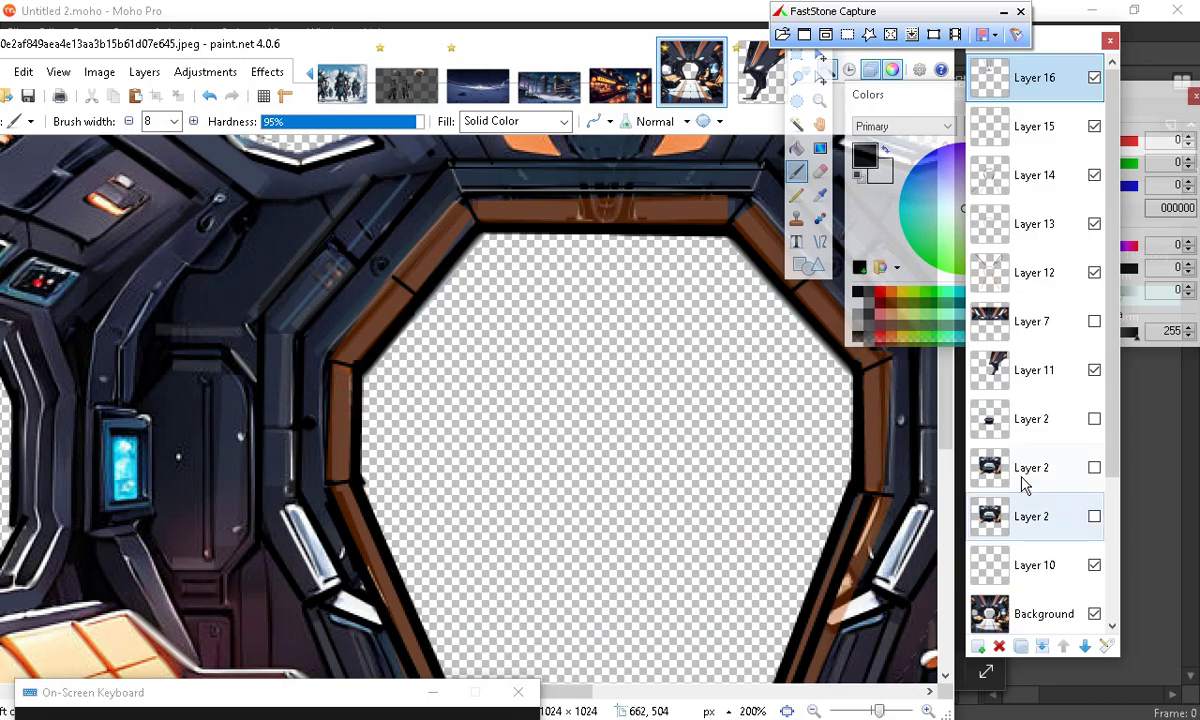
pyautogui.scroll(3, 807, 605)
pyautogui.scroll(-5, 770, 525)
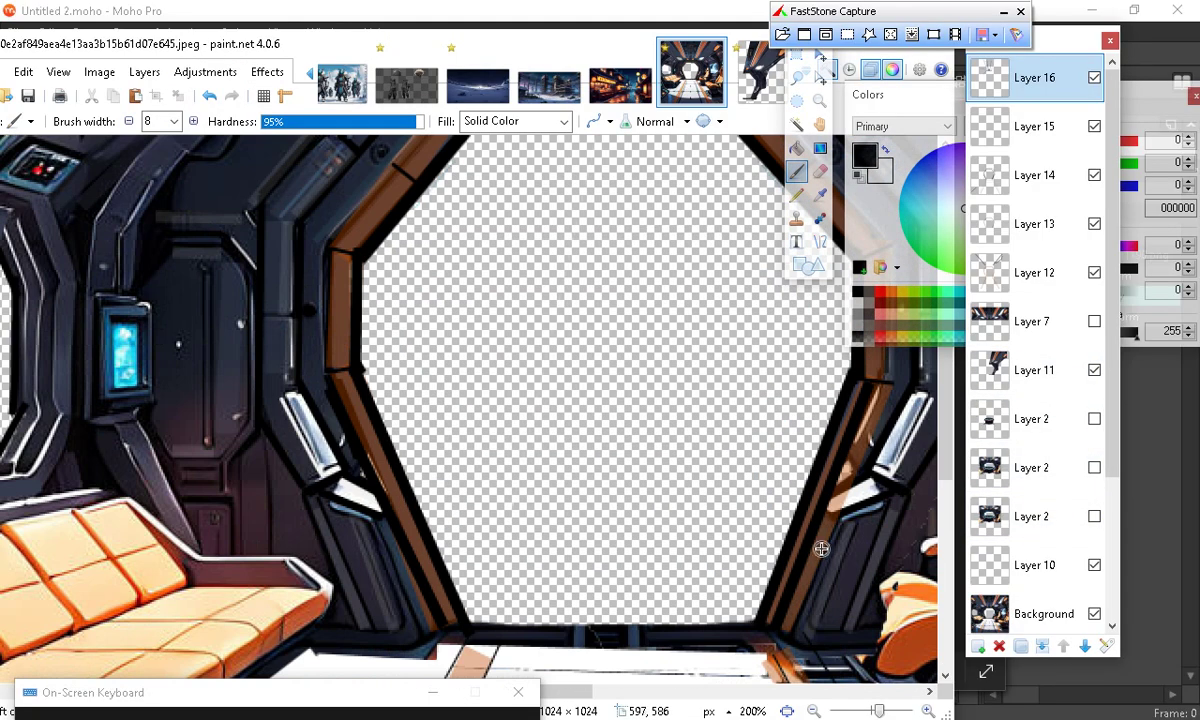
pyautogui.scroll(2, 818, 408)
pyautogui.moveTo(883, 103); pyautogui.dragTo(1084, 68)
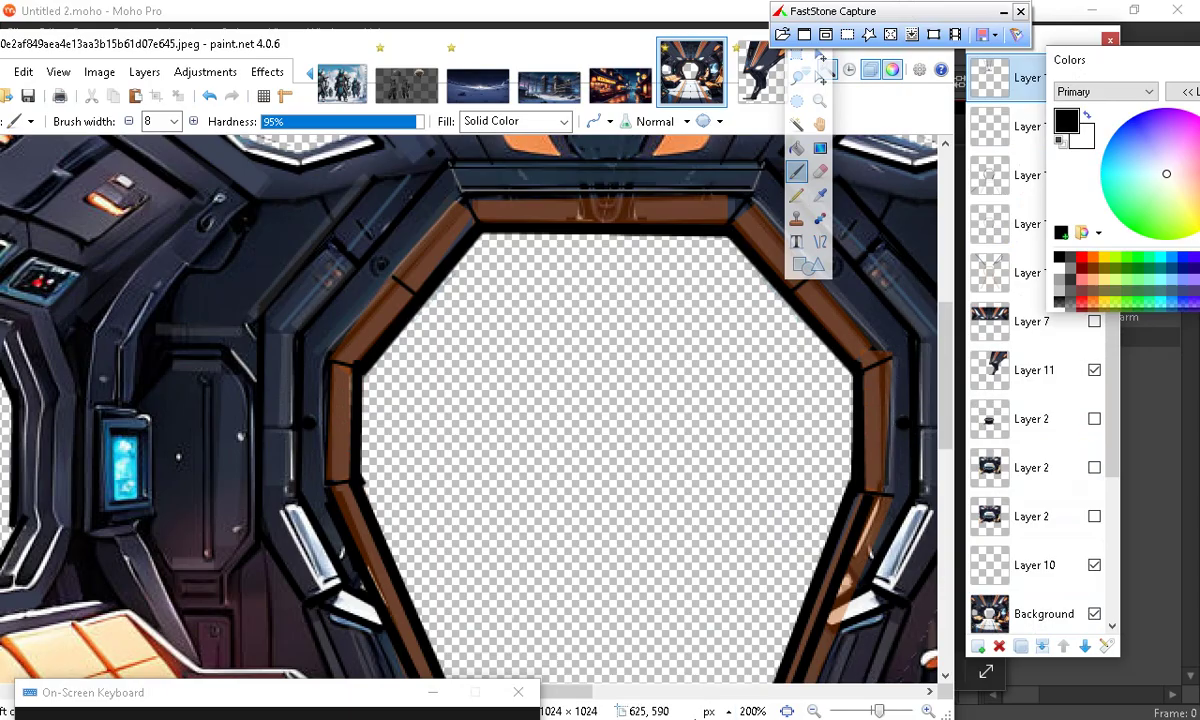
pyautogui.scroll(-3, 610, 431)
pyautogui.scroll(3, 510, 428)
pyautogui.scroll(5, 471, 528)
pyautogui.scroll(-3, 461, 635)
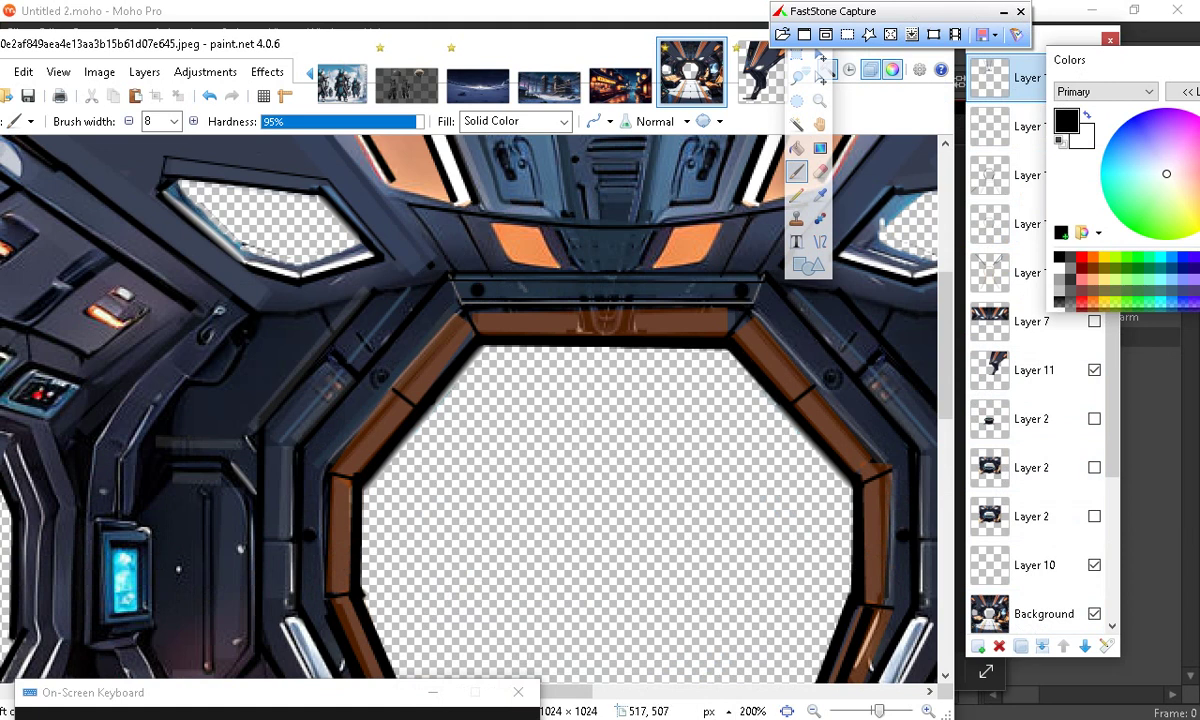
# Paint 4 px blue dots (RGB 0, 20, 255) inside the black bolts on the beam and diagonal frame sections, undoing a 5 px lighter blue dot
pyautogui.moveTo(1103, 61); pyautogui.dragTo(958, 16)
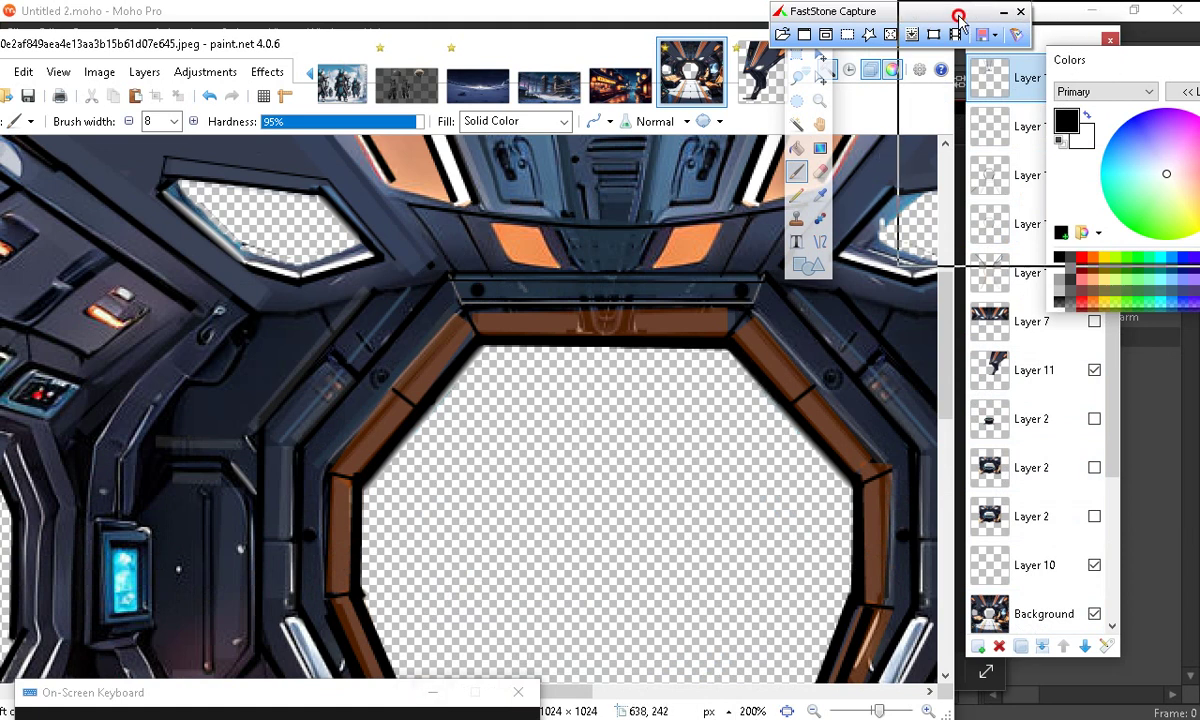
pyautogui.click(988, 211)
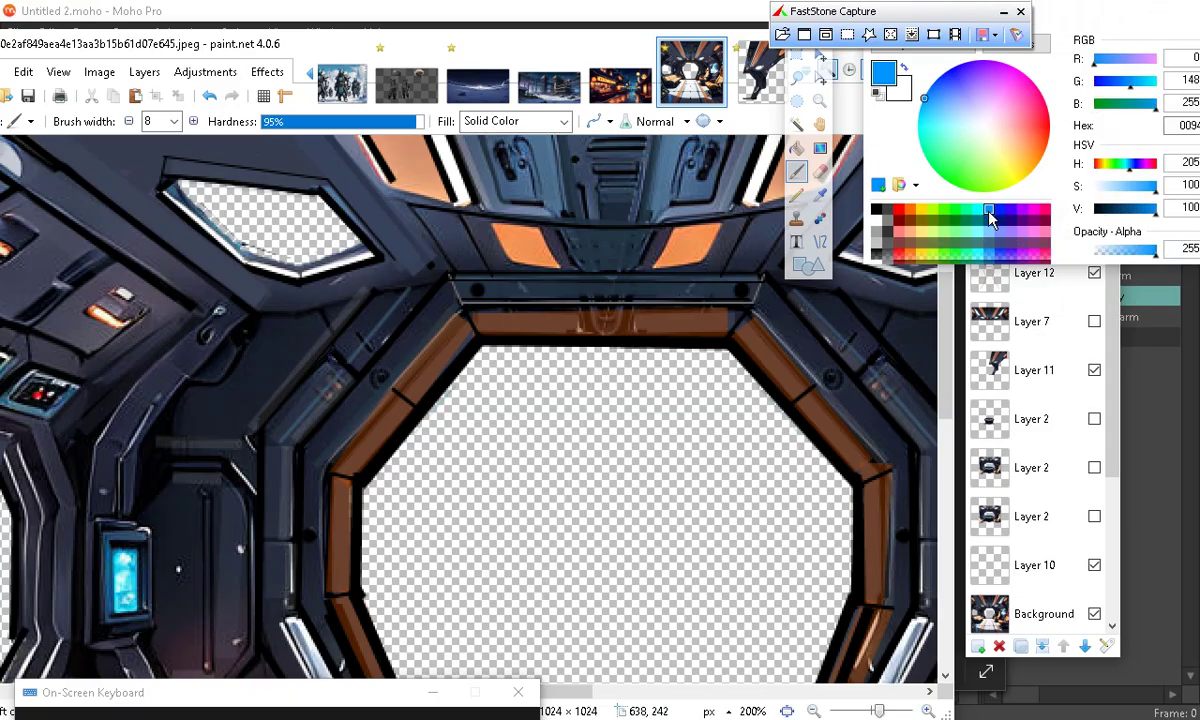
pyautogui.click(127, 122)
pyautogui.click(127, 122)
pyautogui.click(127, 122)
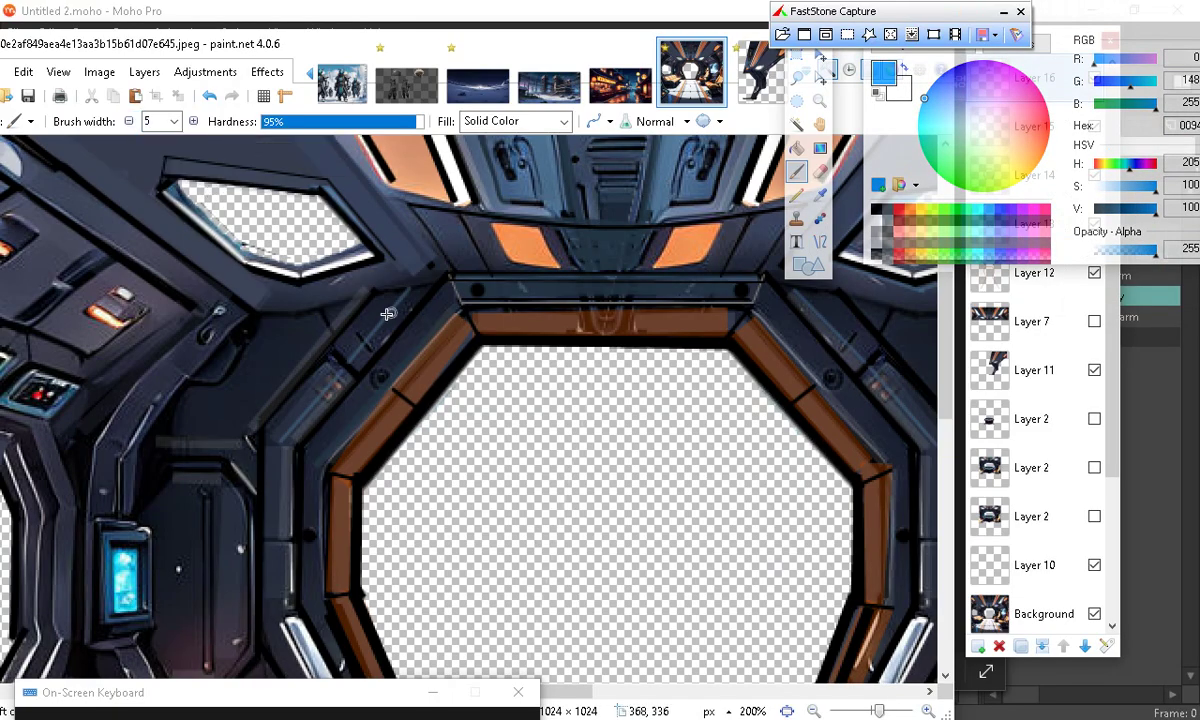
pyautogui.click(478, 289)
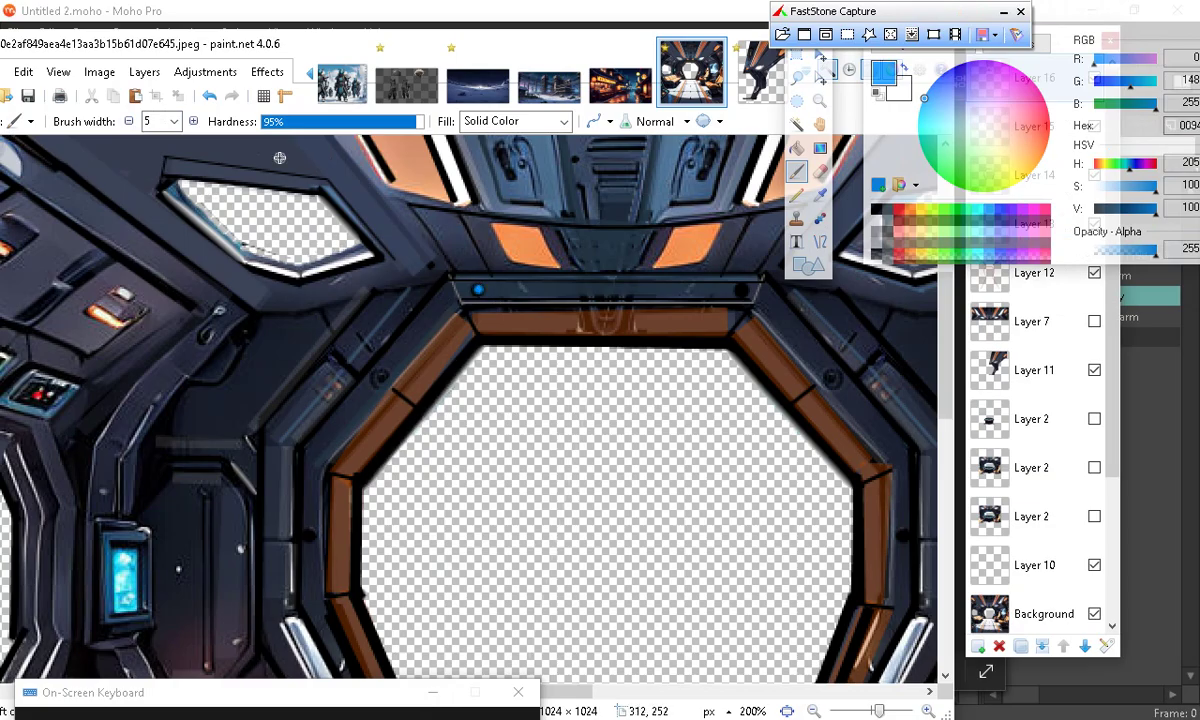
pyautogui.click(209, 95)
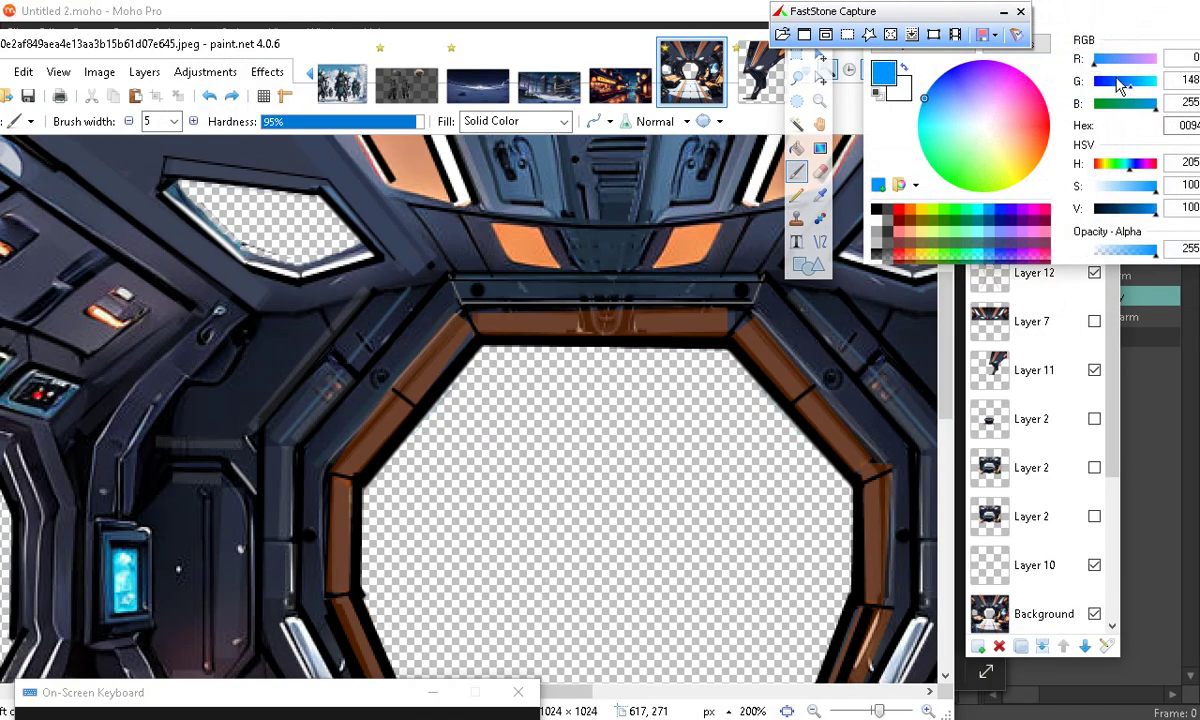
pyautogui.moveTo(1118, 85); pyautogui.dragTo(1100, 83)
pyautogui.click(127, 122)
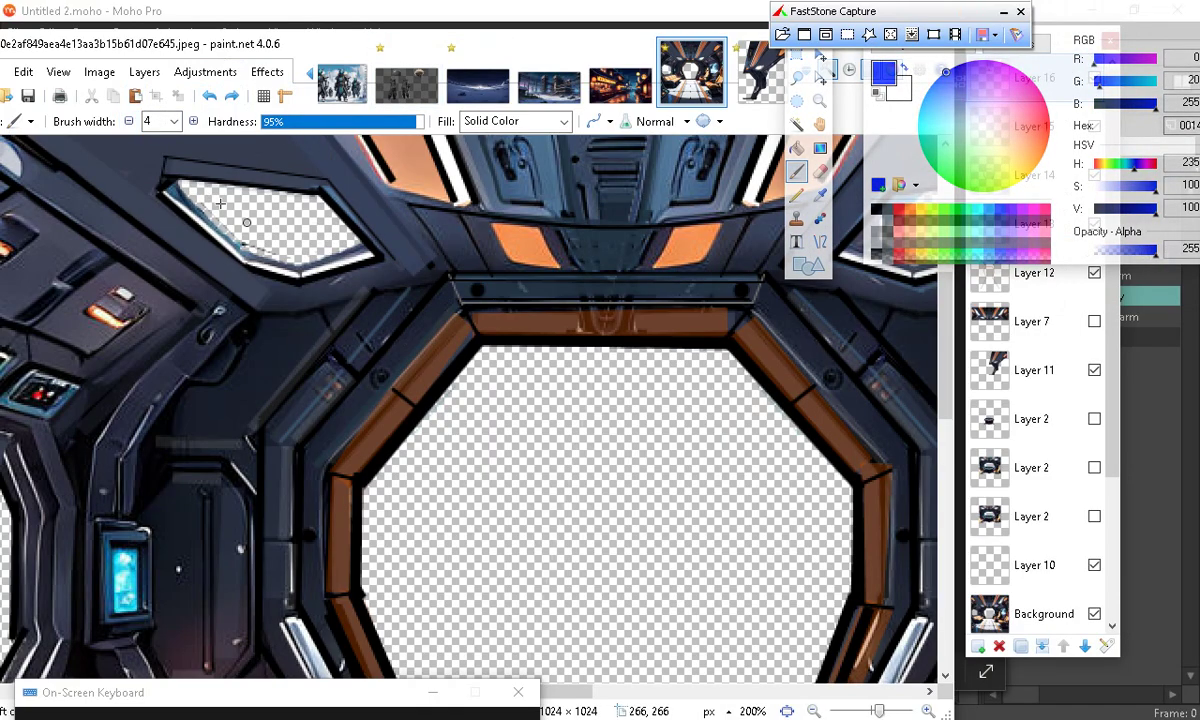
pyautogui.click(479, 290)
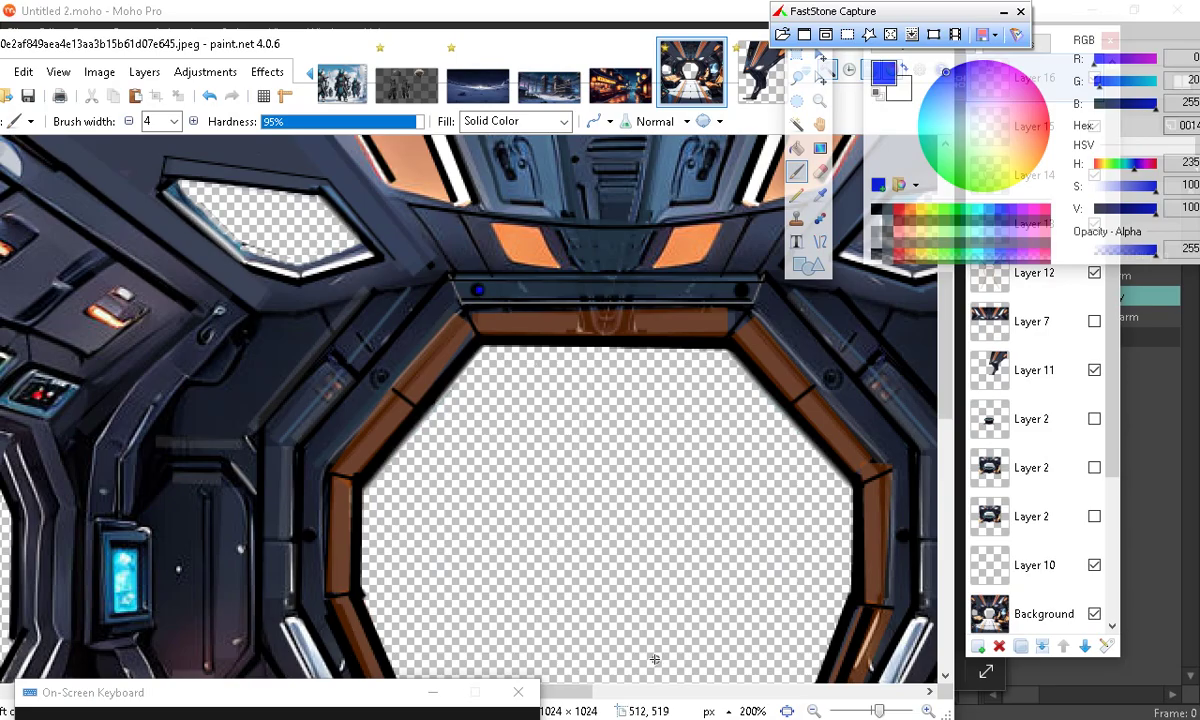
pyautogui.click(741, 290)
pyautogui.click(835, 380)
pyautogui.click(382, 378)
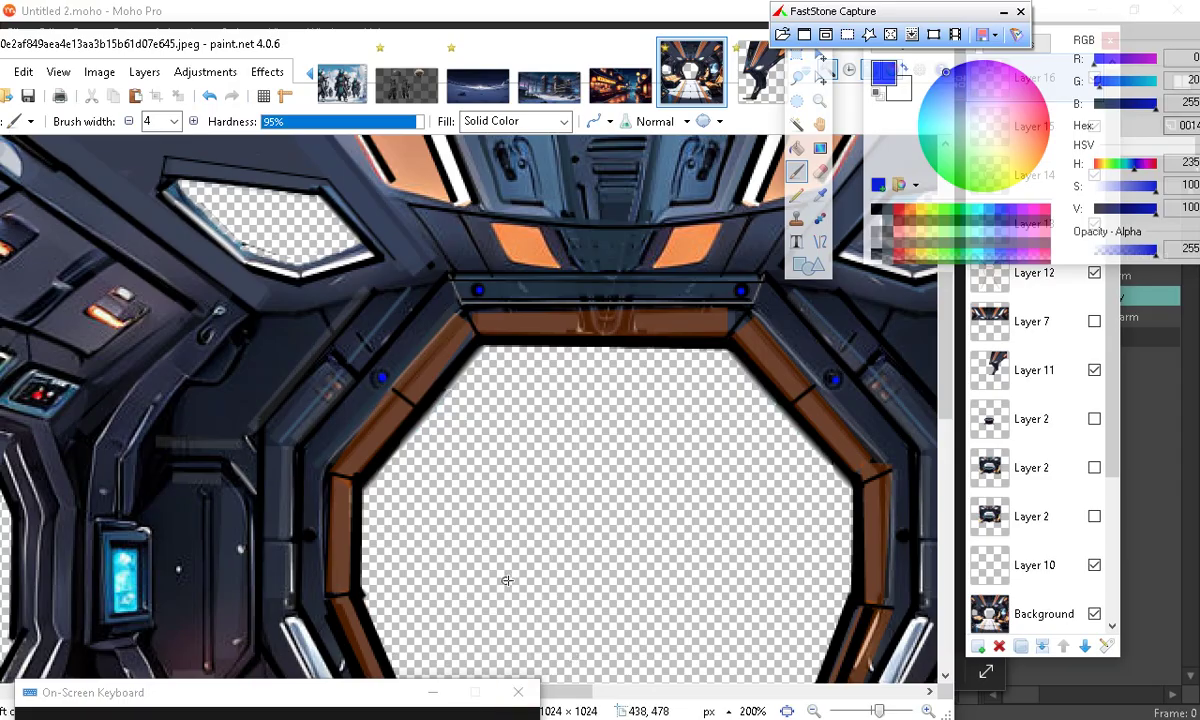
pyautogui.scroll(-5, 510, 565)
pyautogui.scroll(2, 460, 590)
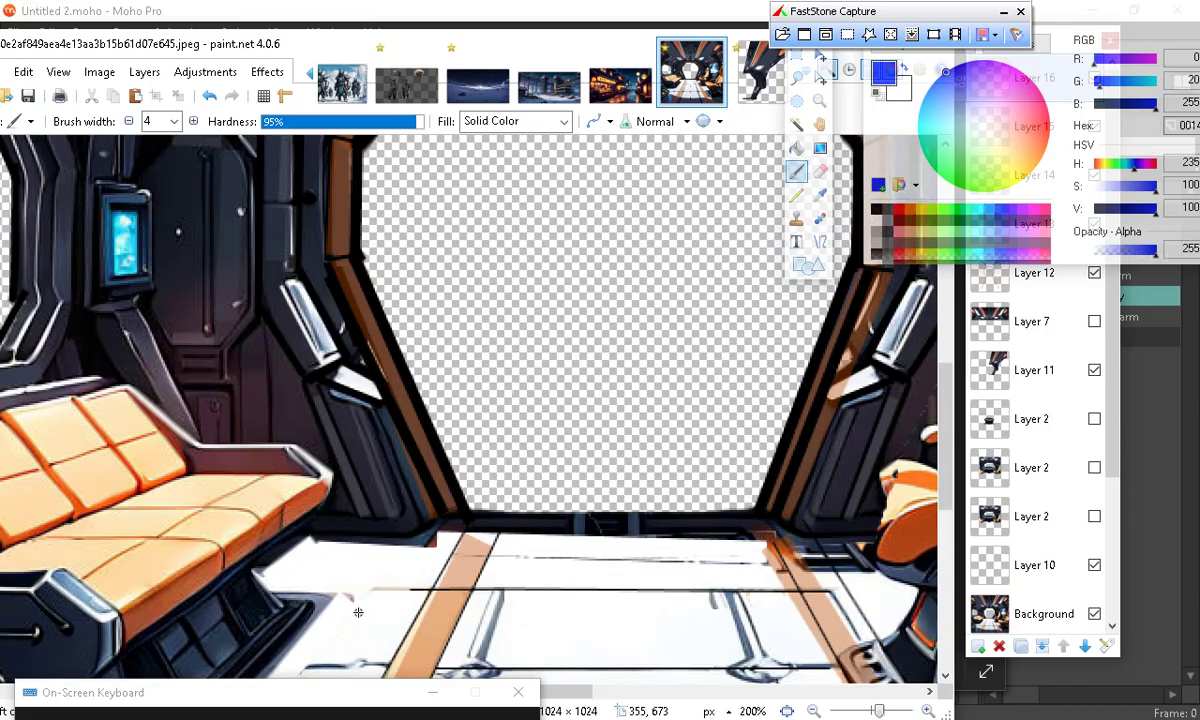
pyautogui.scroll(2, 380, 640)
pyautogui.scroll(5, 429, 482)
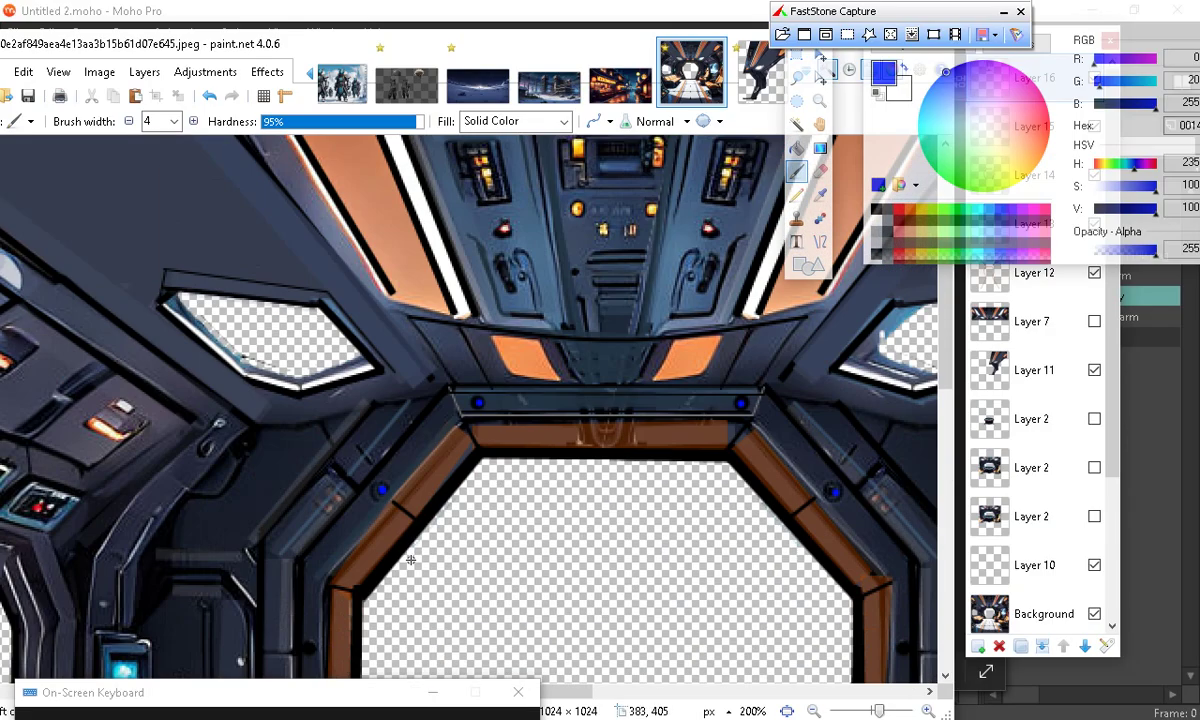
pyautogui.scroll(-4, 420, 545)
pyautogui.scroll(4, 425, 540)
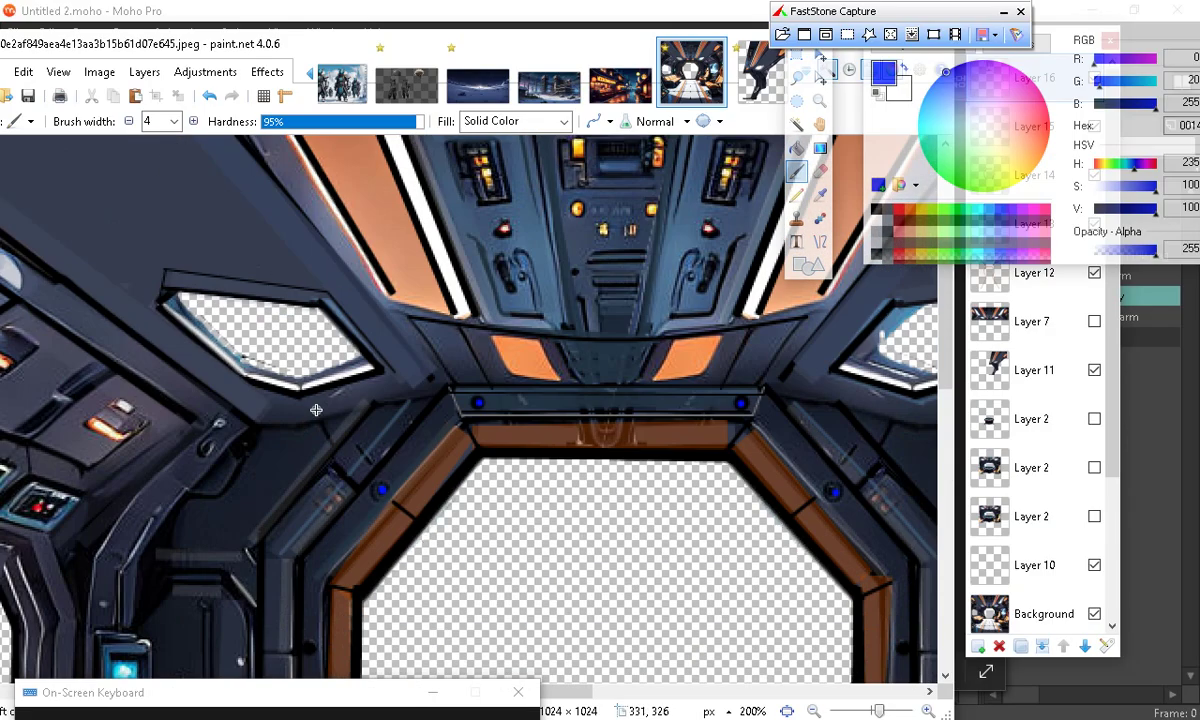
# Draw a 7 px blue line at opacity 51 along the beam above the doorway, undoing a trial line beside the left window
pyautogui.click(1107, 256)
pyautogui.click(820, 241)
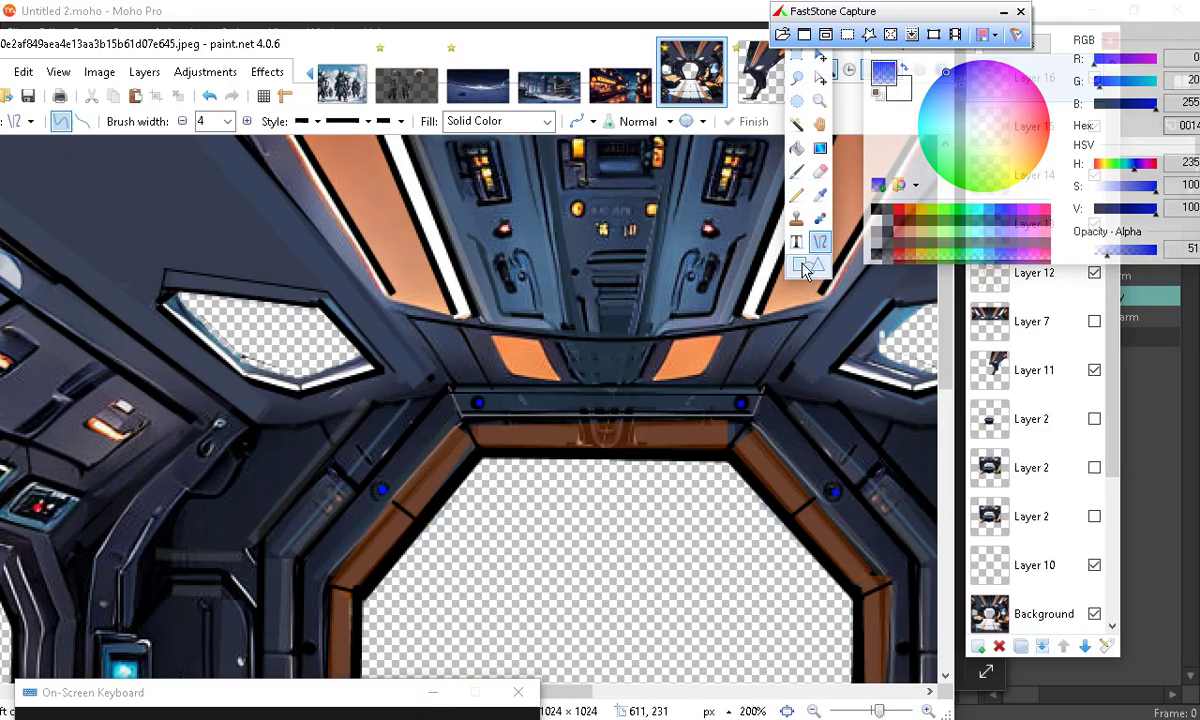
pyautogui.click(247, 121)
pyautogui.click(247, 121)
pyautogui.click(247, 121)
pyautogui.moveTo(100, 197); pyautogui.dragTo(190, 330)
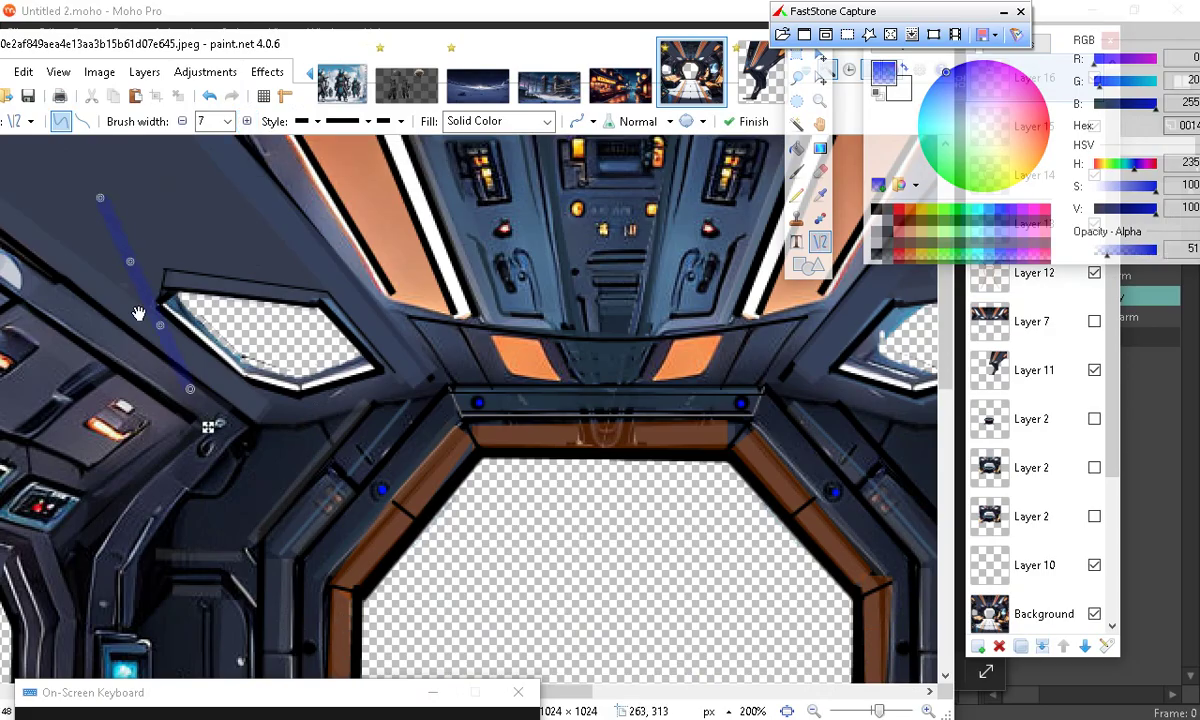
pyautogui.click(213, 97)
pyautogui.scroll(3, 456, 298)
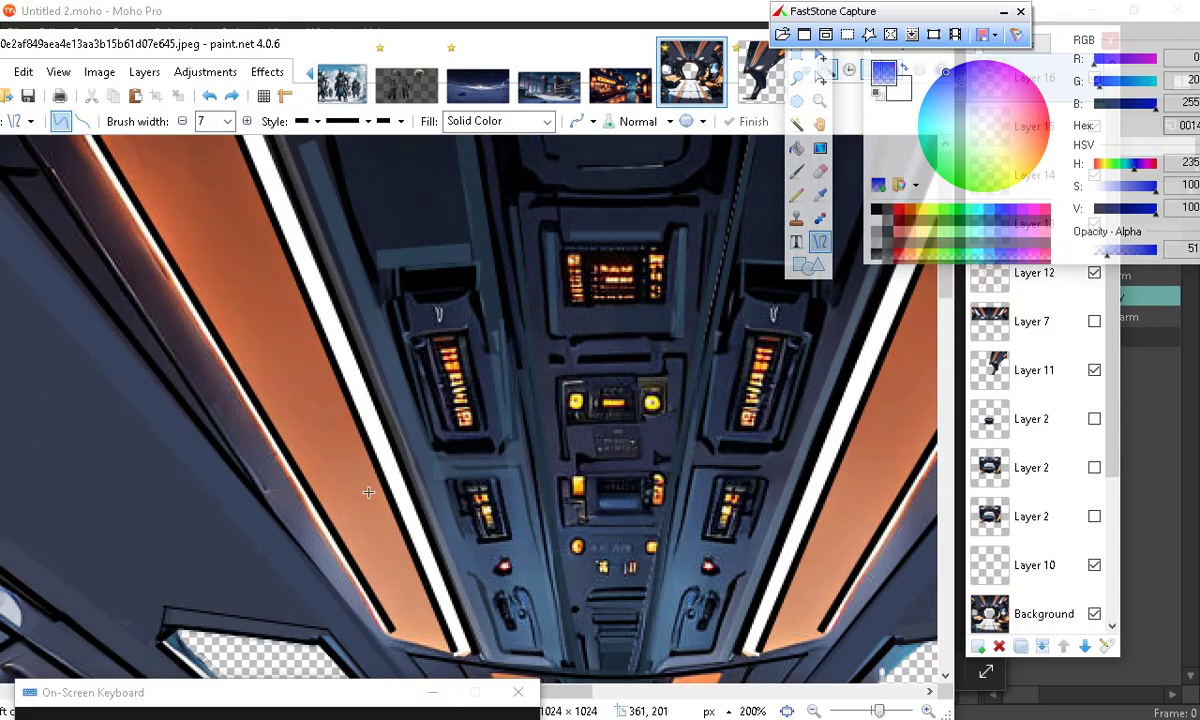
pyautogui.scroll(-1, 487, 624)
pyautogui.scroll(-3, 437, 460)
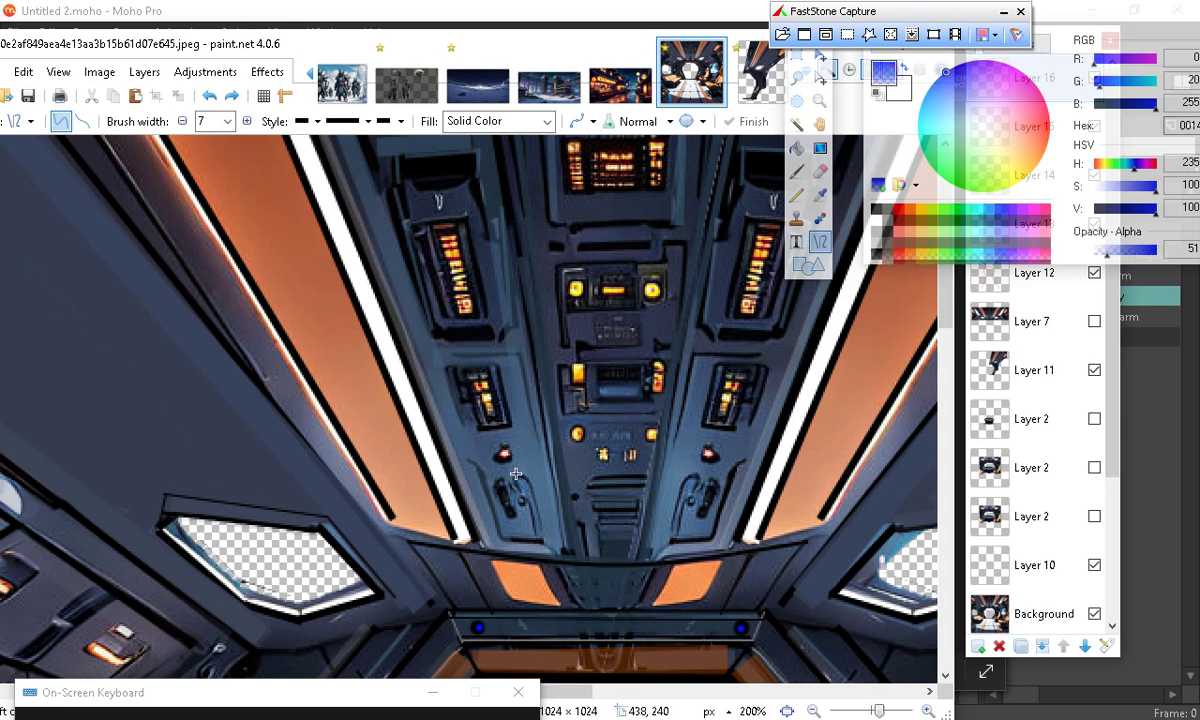
pyautogui.scroll(-6, 616, 584)
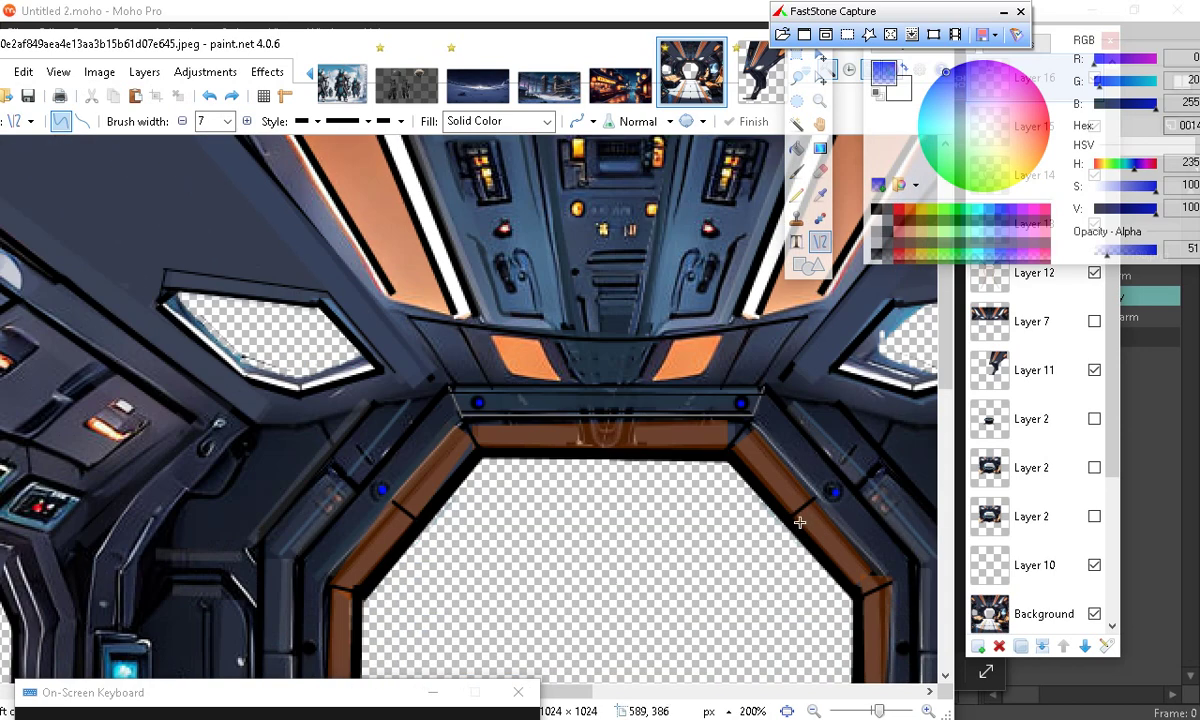
pyautogui.scroll(6, 776, 529)
pyautogui.moveTo(512, 630); pyautogui.dragTo(692, 628)
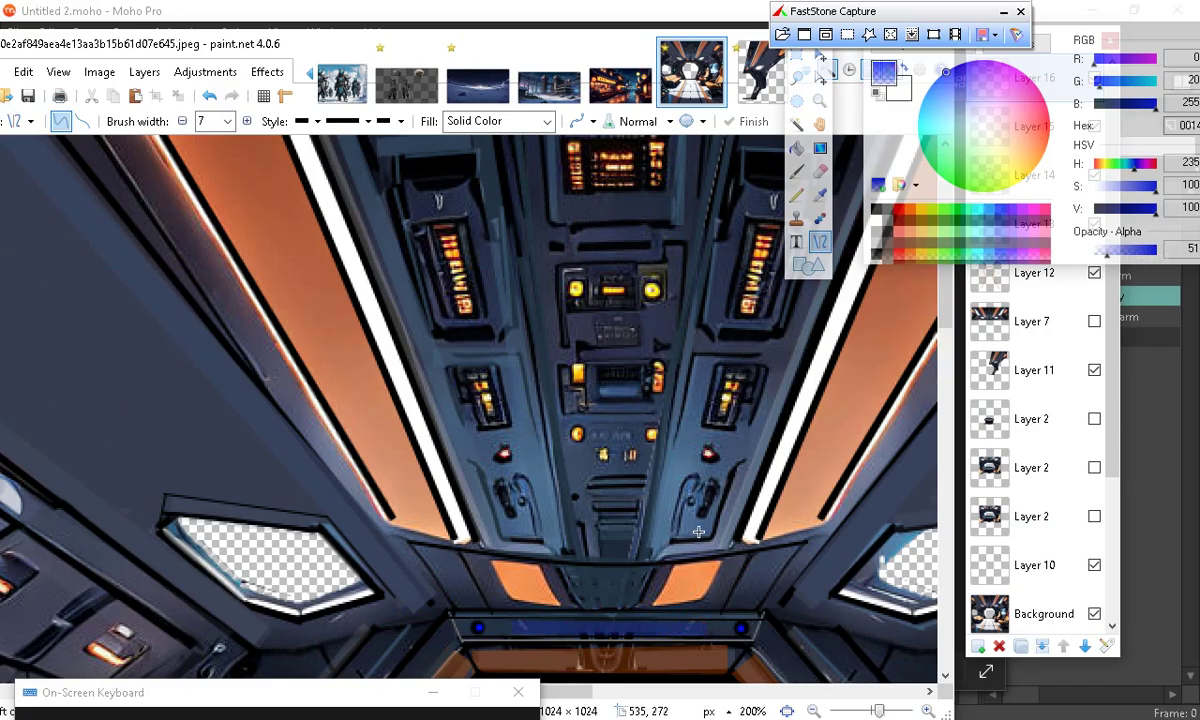
# Draw 5 px translucent blue lines along both sides of the left ceiling console and at its upper-left corner
pyautogui.scroll(1, 600, 463)
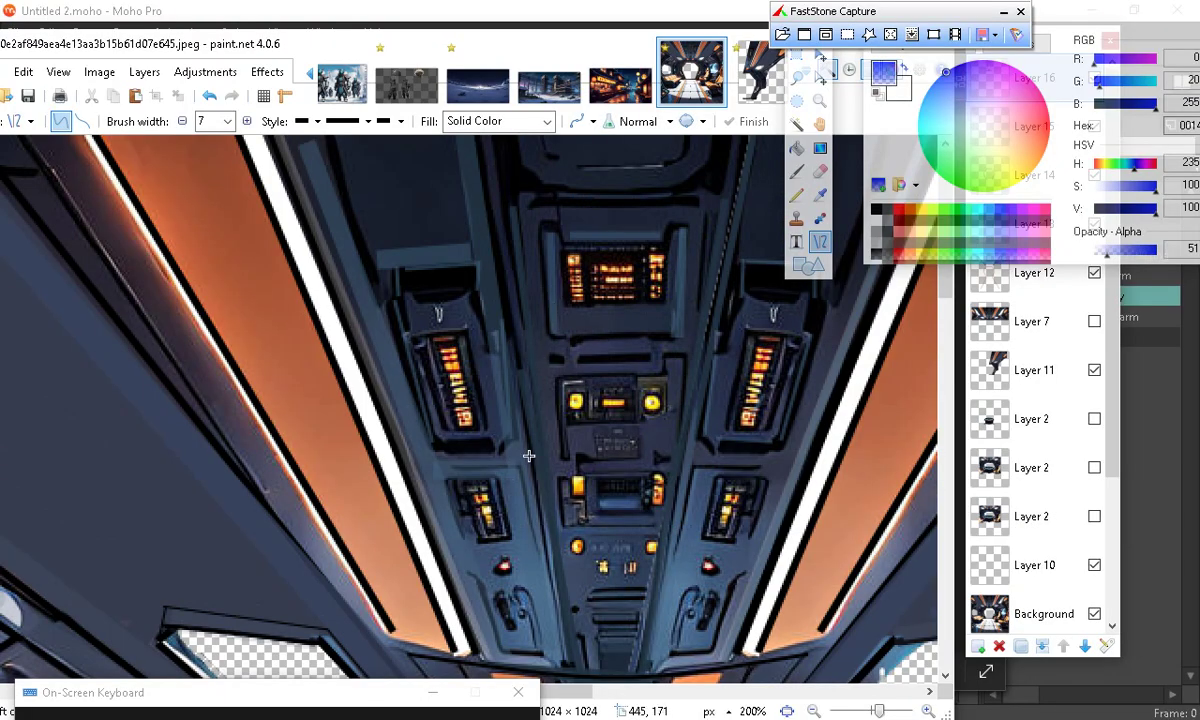
pyautogui.click(184, 121)
pyautogui.click(184, 121)
pyautogui.moveTo(406, 338); pyautogui.dragTo(434, 443)
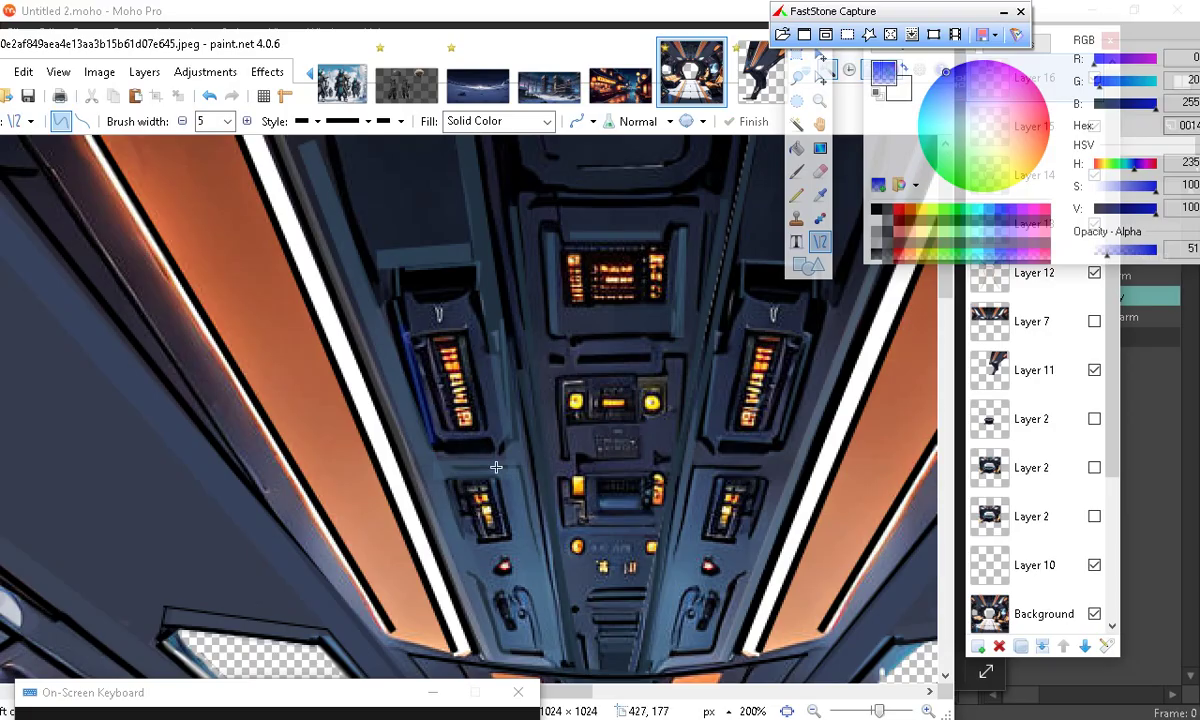
pyautogui.moveTo(499, 434)
pyautogui.mouseDown()
pyautogui.moveTo(488, 322)
pyautogui.moveTo(438, 322)
pyautogui.moveTo(487, 326)
pyautogui.mouseUp()
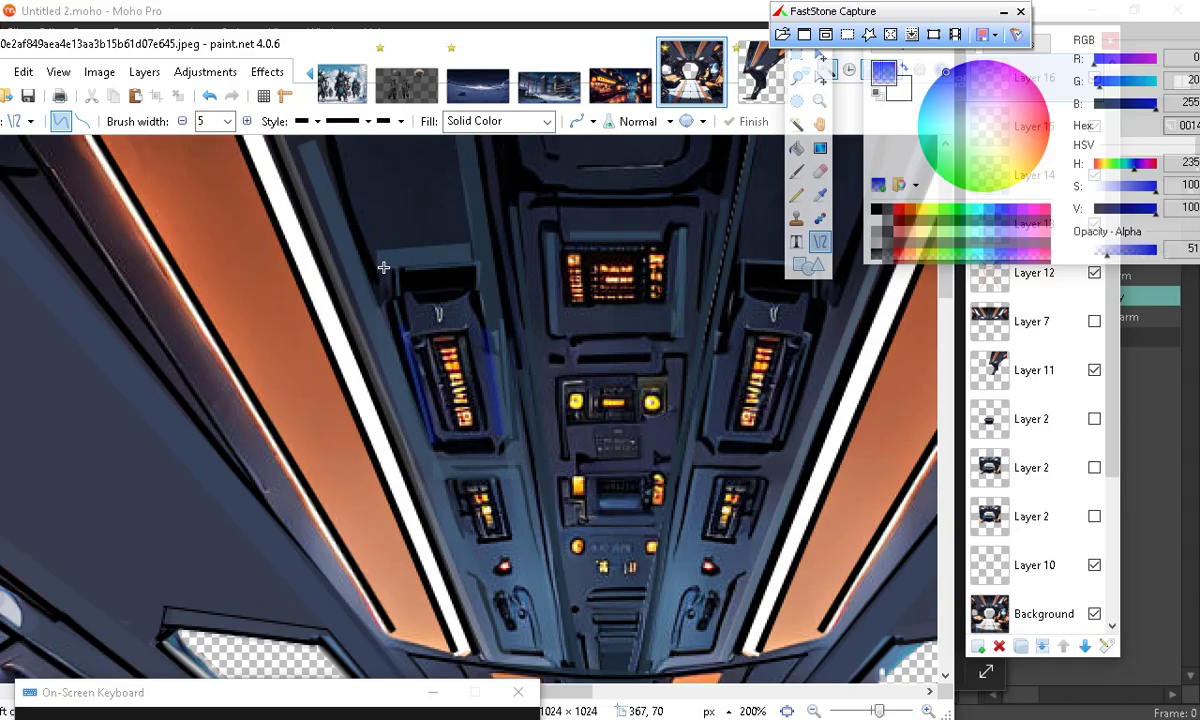
pyautogui.moveTo(398, 301); pyautogui.dragTo(390, 265)
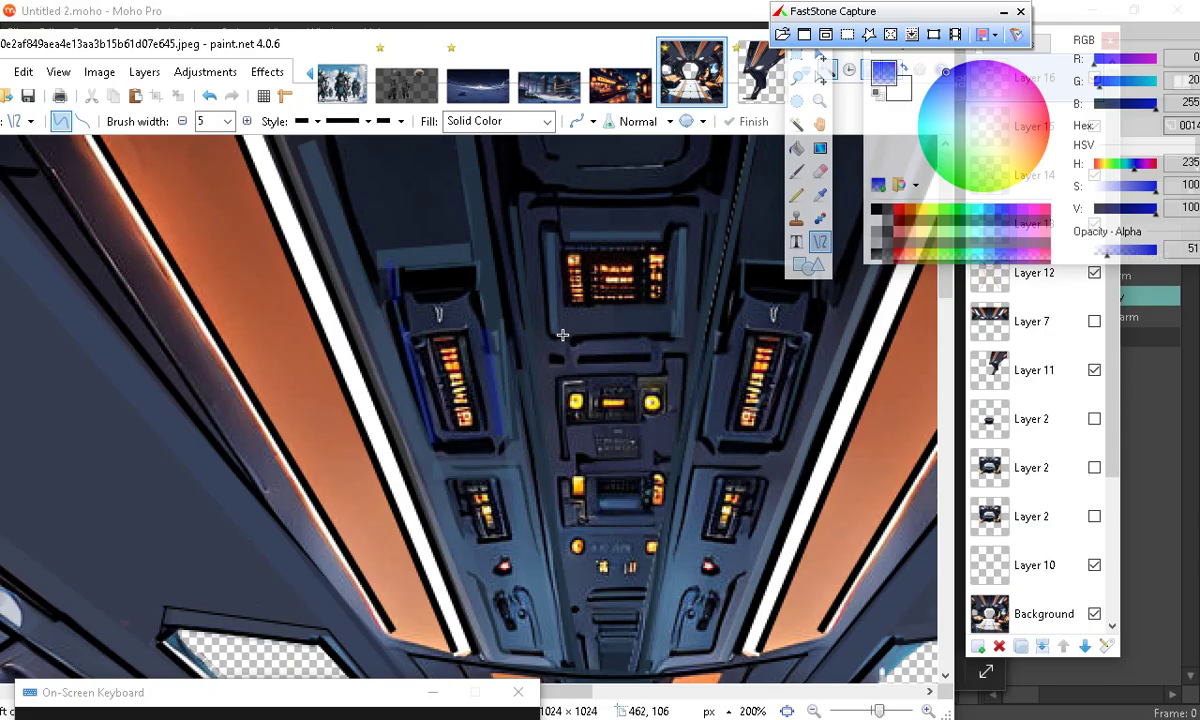
# Draw 5 px translucent blue lines below the central ceiling console's upper display and along the top of its lower display
pyautogui.moveTo(556, 333); pyautogui.dragTo(671, 335)
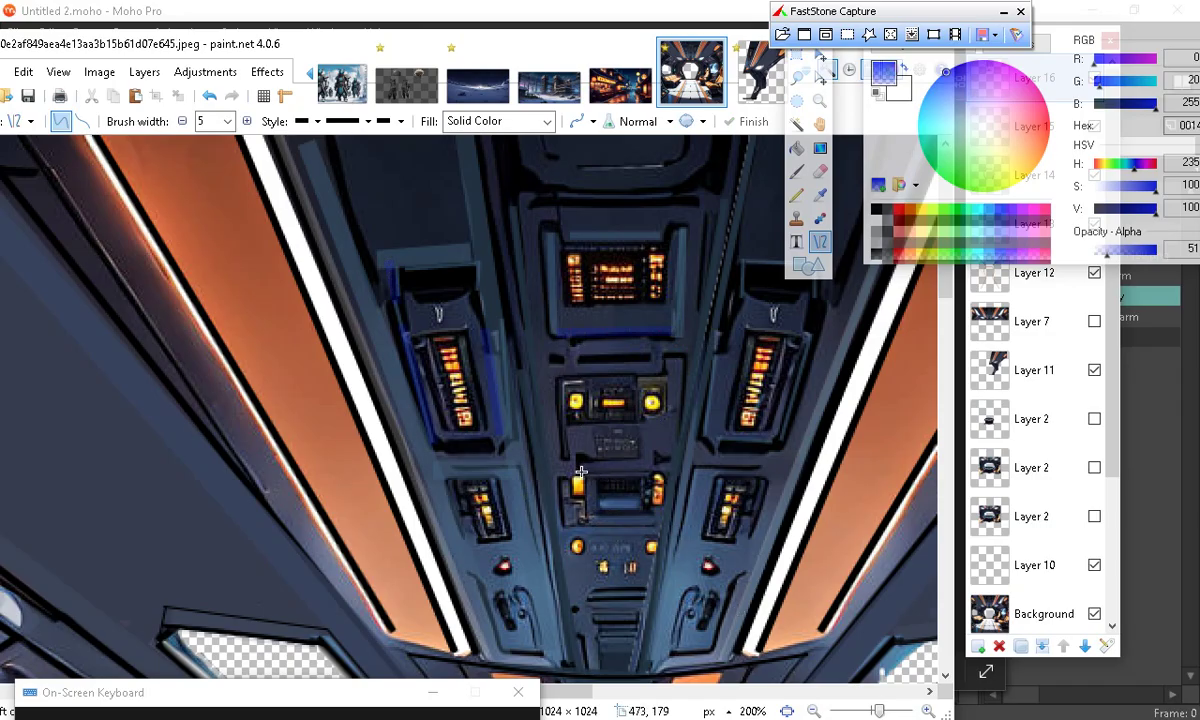
pyautogui.moveTo(590, 474); pyautogui.dragTo(656, 473)
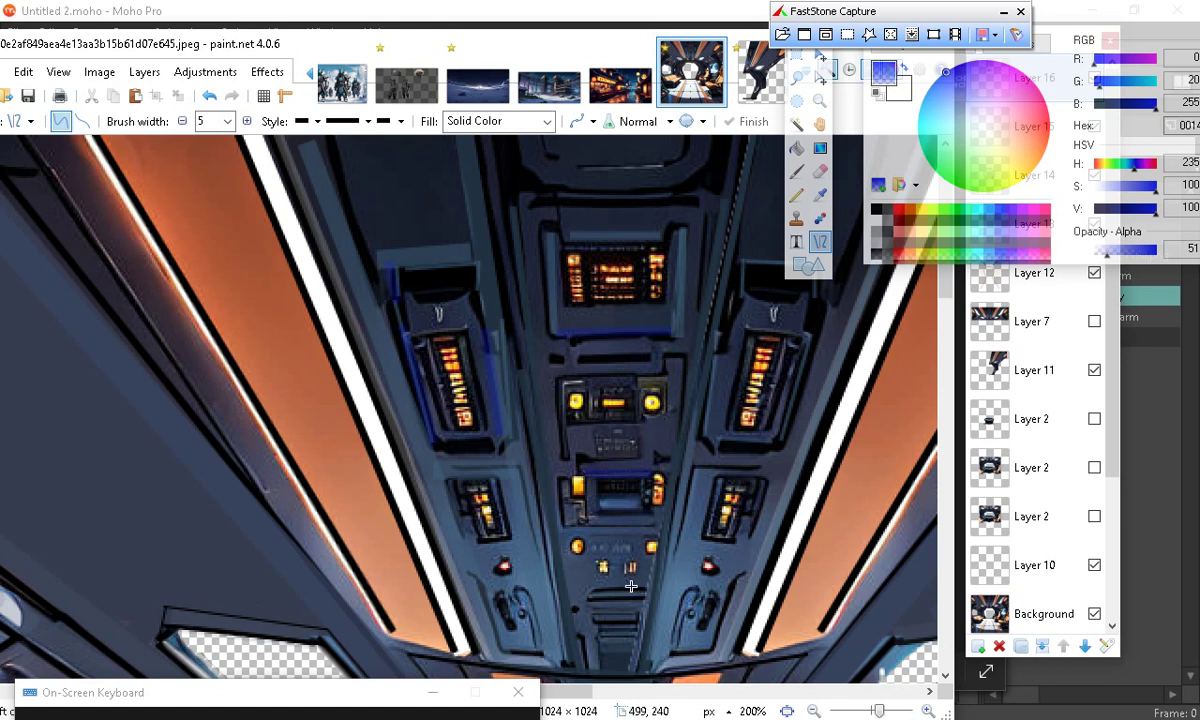
pyautogui.scroll(-2, 648, 533)
pyautogui.scroll(1, 645, 533)
pyautogui.scroll(1, 616, 585)
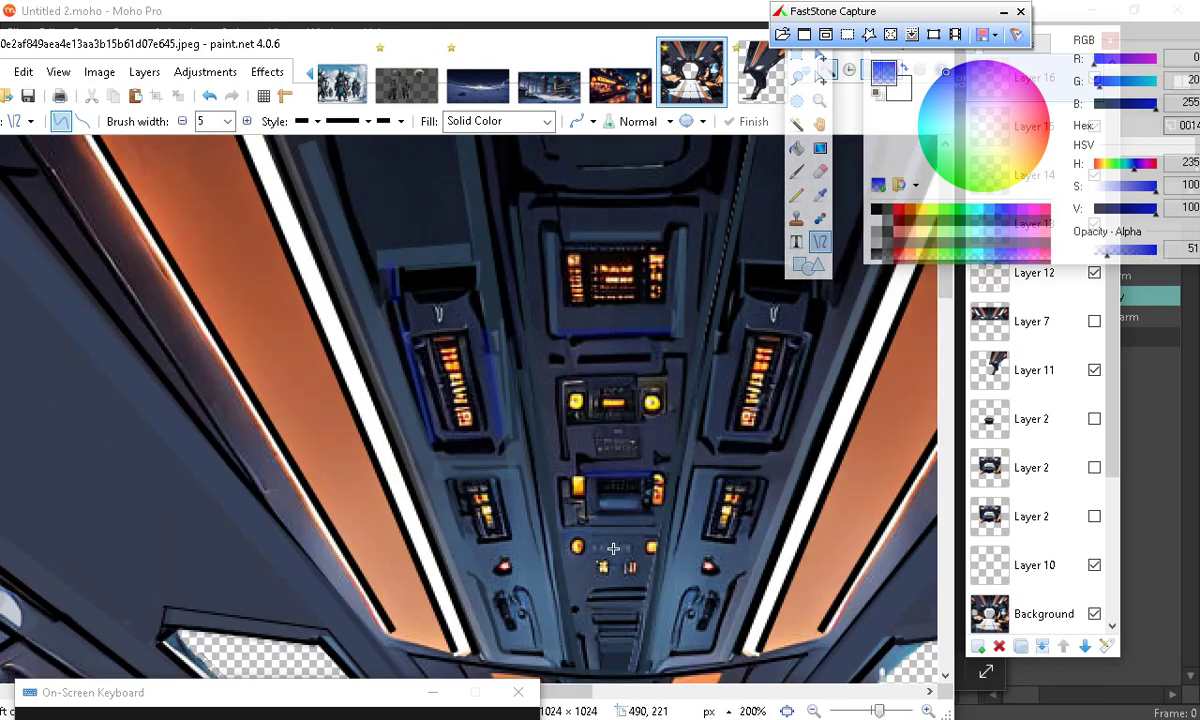
# Draw 5 px translucent blue lines along the wall seams outside the two small orange panels above the doorway
pyautogui.scroll(-3, 613, 548)
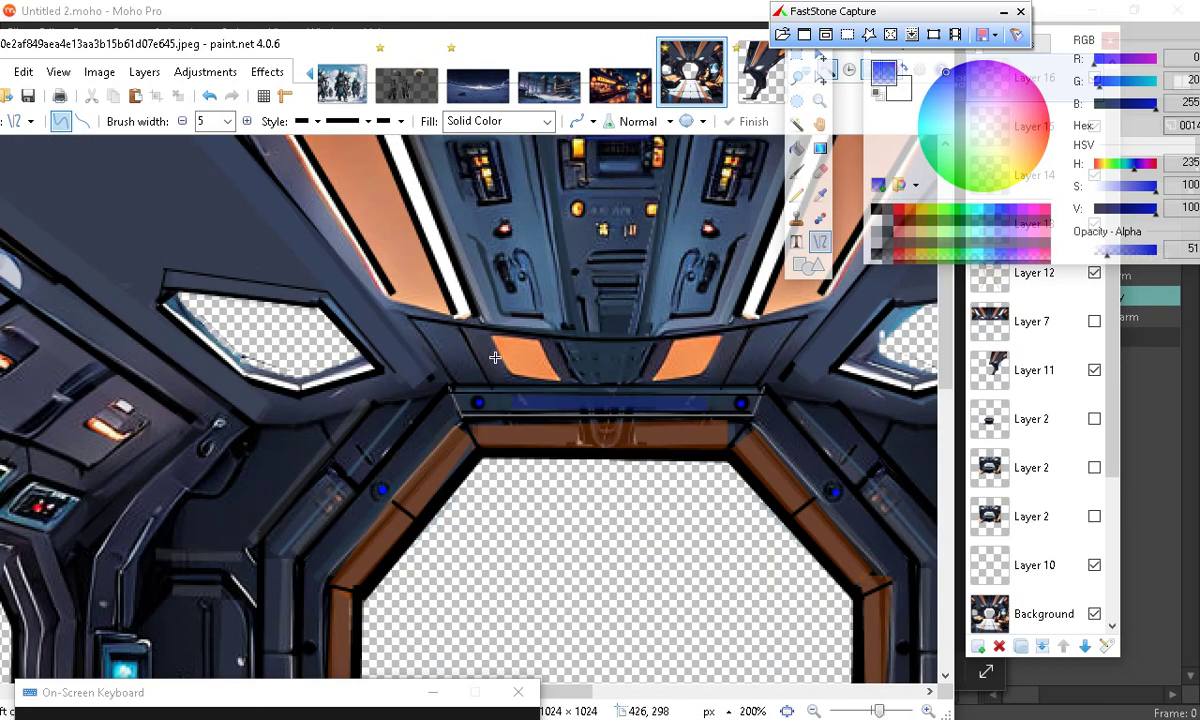
pyautogui.moveTo(421, 323); pyautogui.dragTo(460, 386)
pyautogui.click(677, 521)
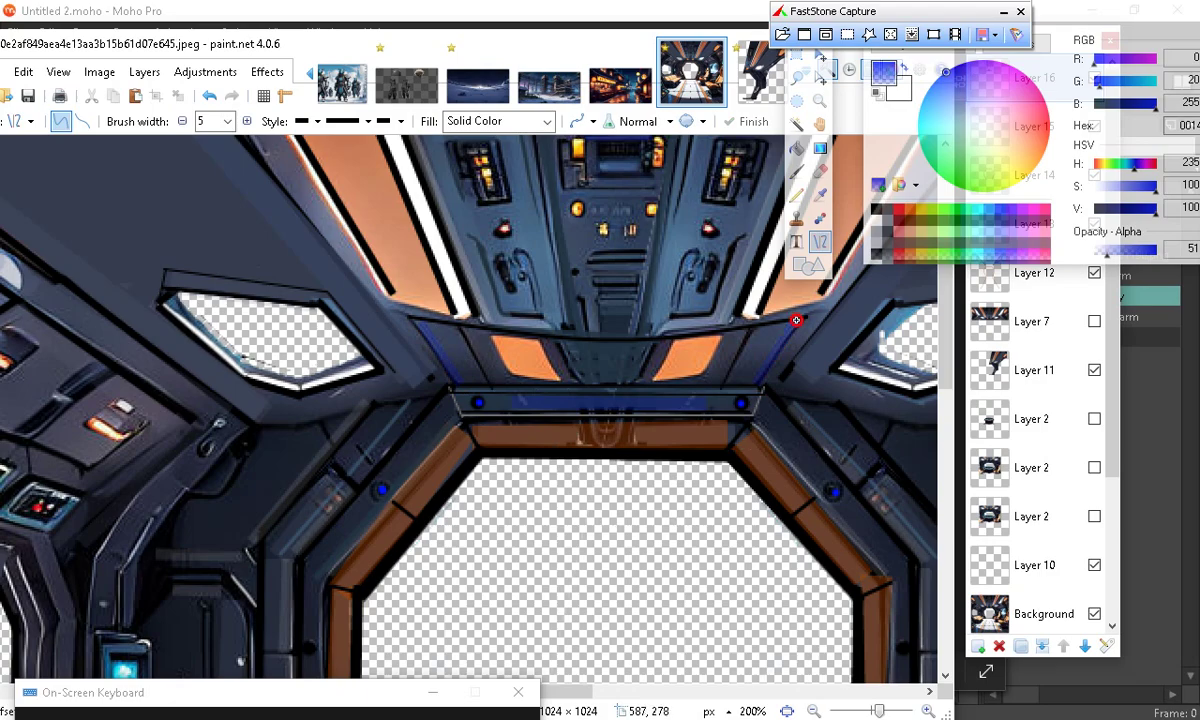
# Finish the blue seam line beside the orange panel above the doorway and draw three 5 px translucent blue vertical lines on the left wall door
pyautogui.moveTo(798, 325)
pyautogui.mouseDown()
pyautogui.moveTo(795, 339)
pyautogui.moveTo(797, 322)
pyautogui.mouseUp()
pyautogui.click(655, 460)
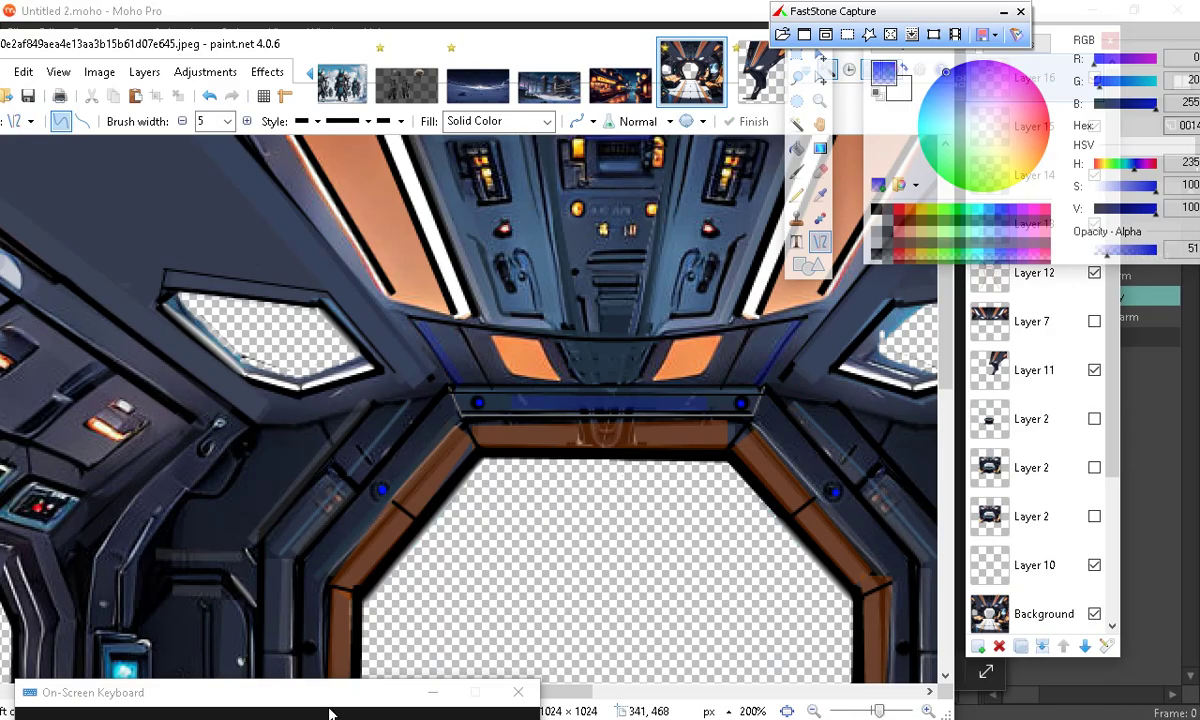
pyautogui.scroll(-3, 352, 630)
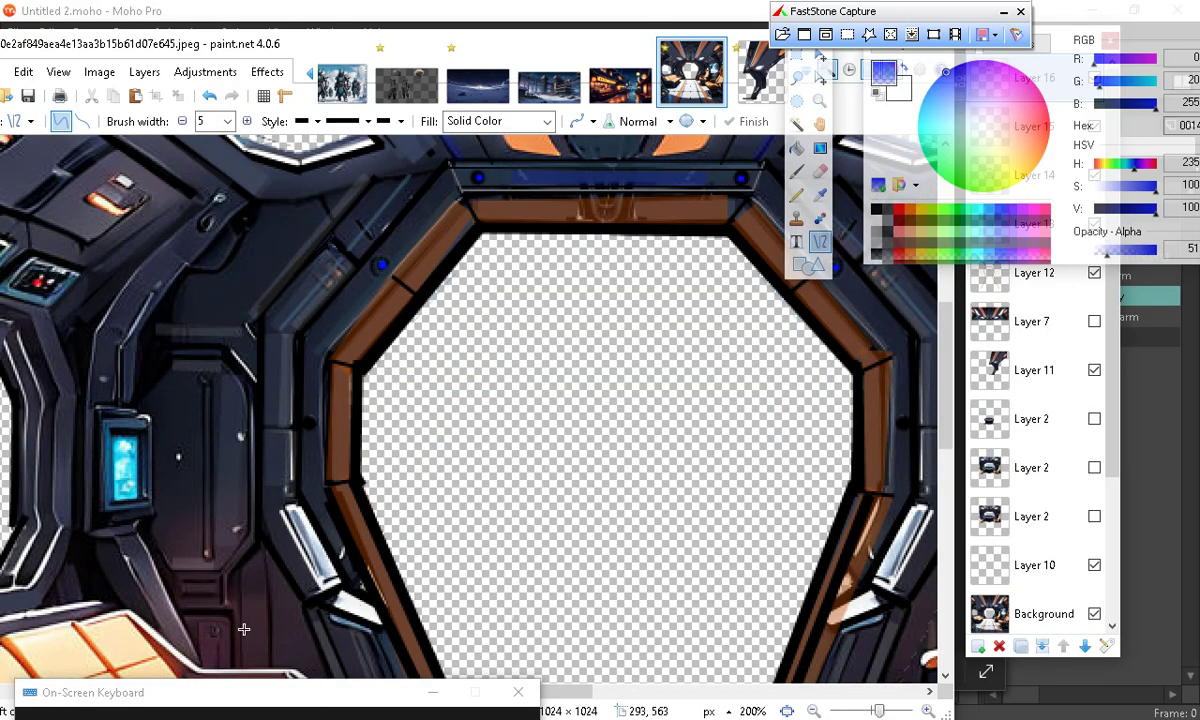
pyautogui.moveTo(206, 552); pyautogui.dragTo(212, 383)
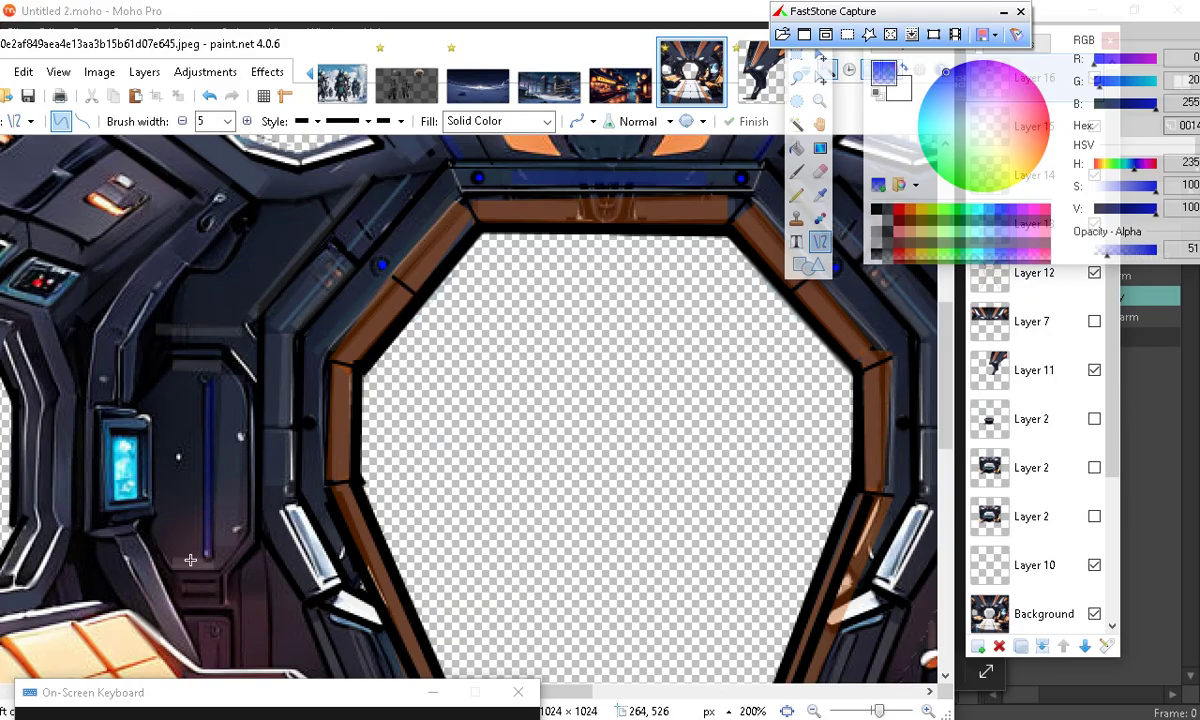
pyautogui.moveTo(189, 557); pyautogui.dragTo(189, 381)
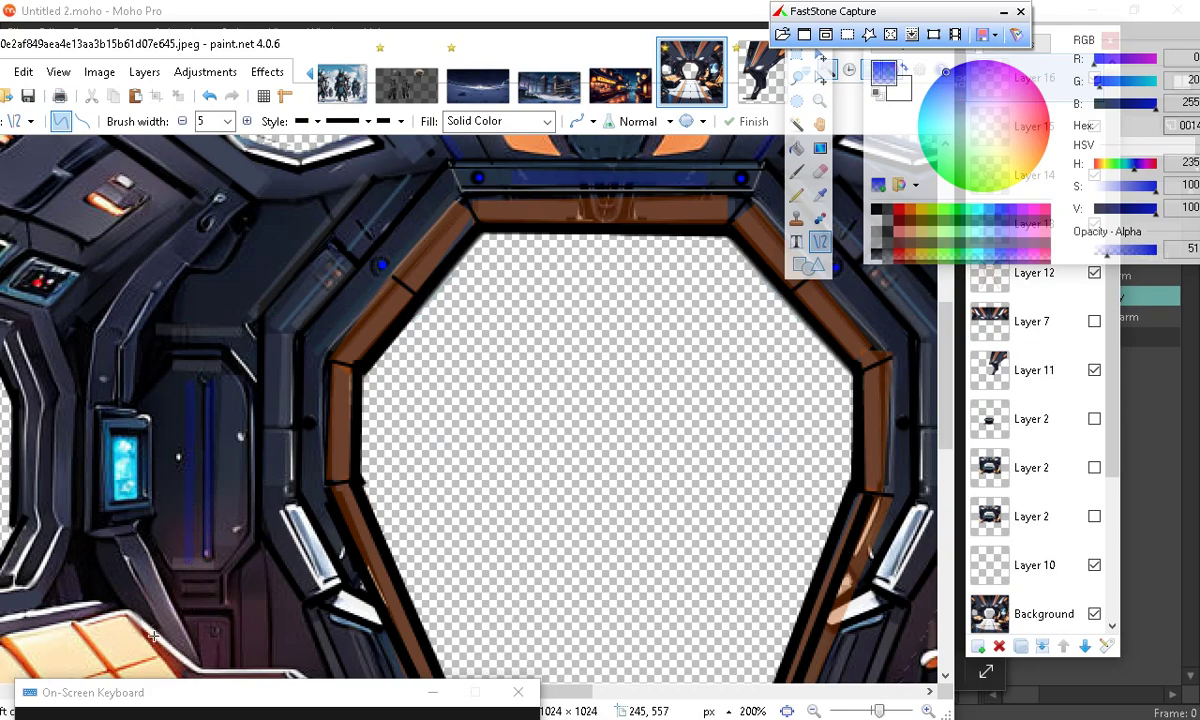
pyautogui.moveTo(170, 552); pyautogui.dragTo(171, 381)
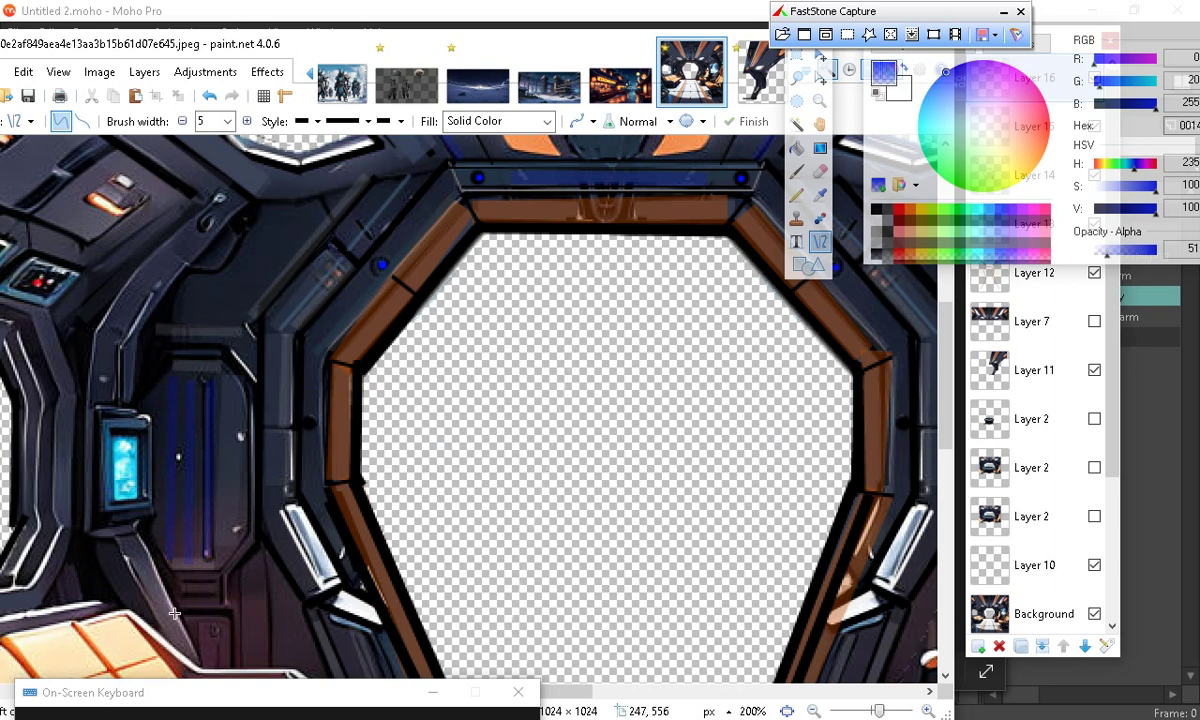
# Examine the blue accents across the cabin's ceiling consoles, doorway and side walls
pyautogui.scroll(4, 818, 663)
pyautogui.scroll(1, 450, 566)
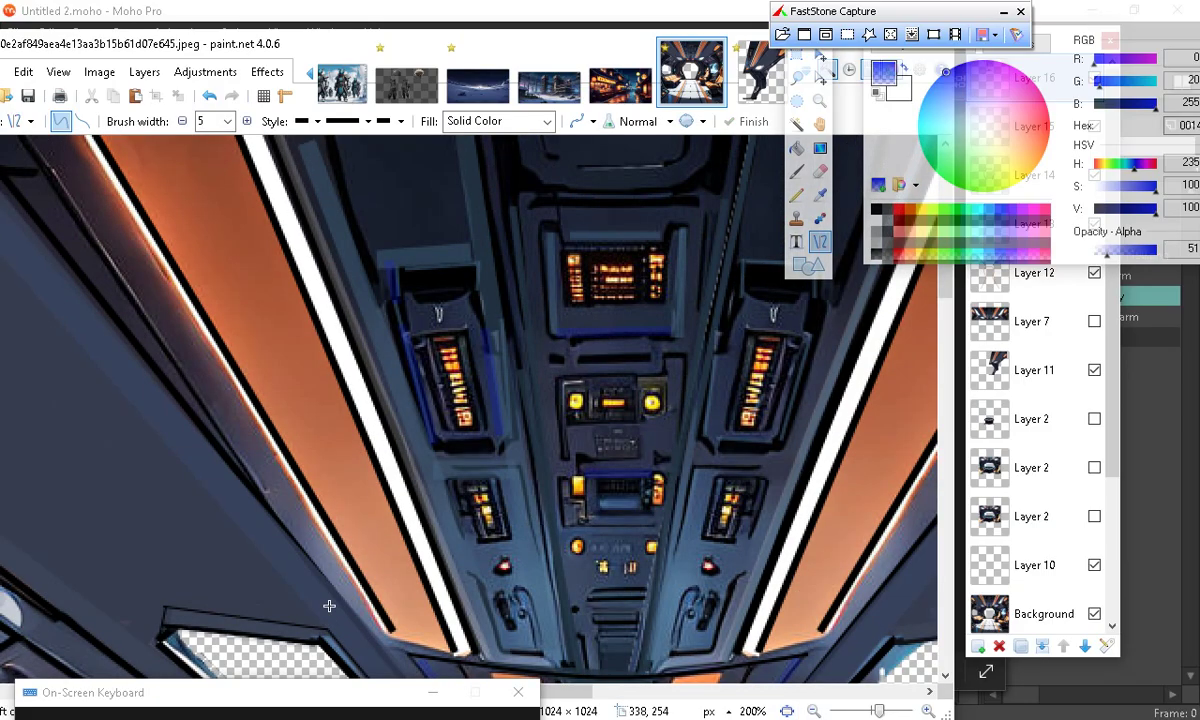
pyautogui.scroll(-4, 329, 606)
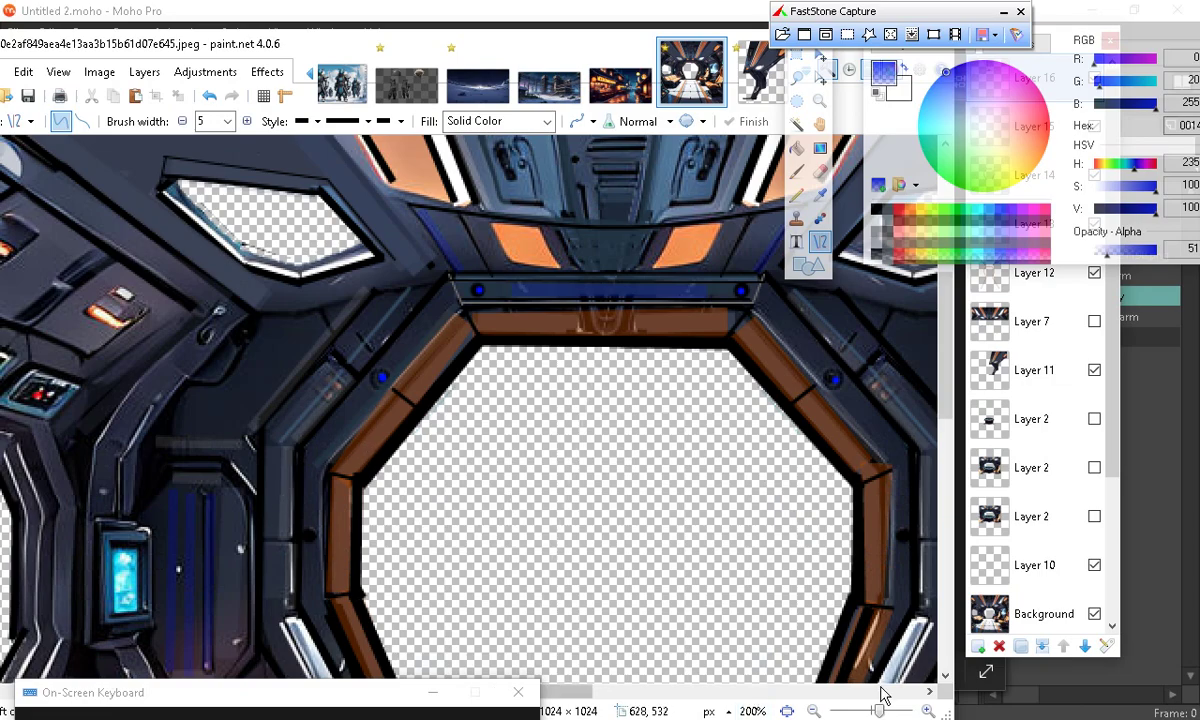
pyautogui.click(815, 711)
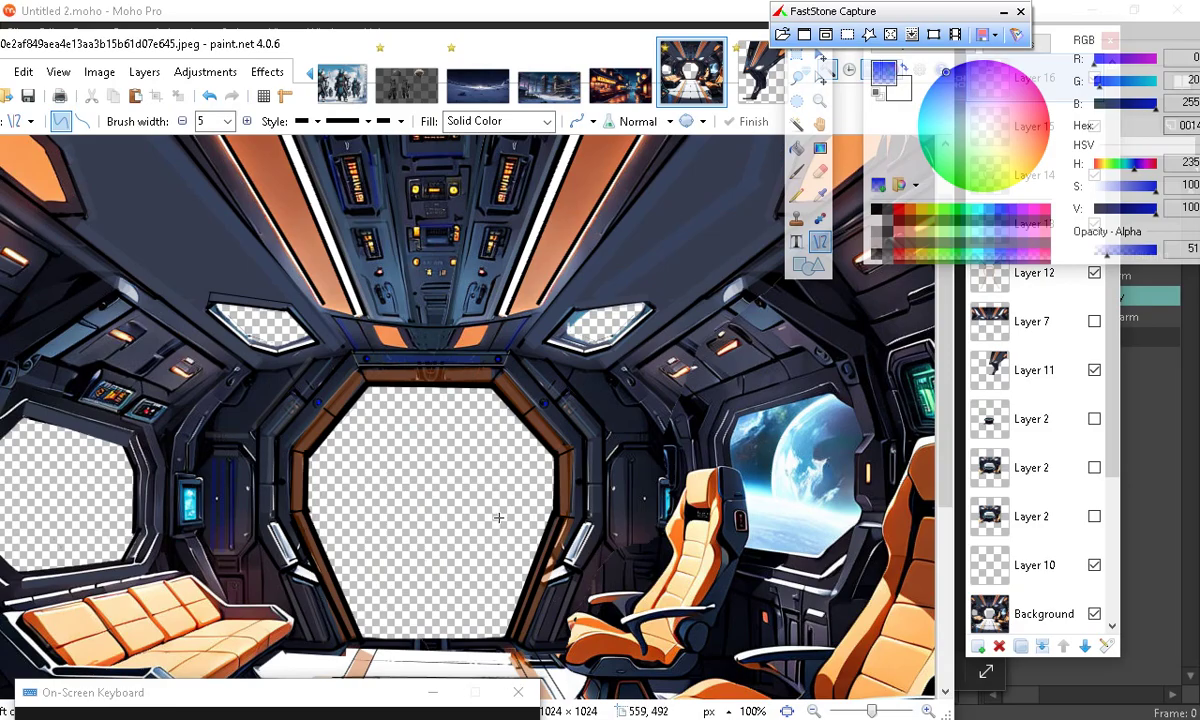
pyautogui.scroll(2, 442, 388)
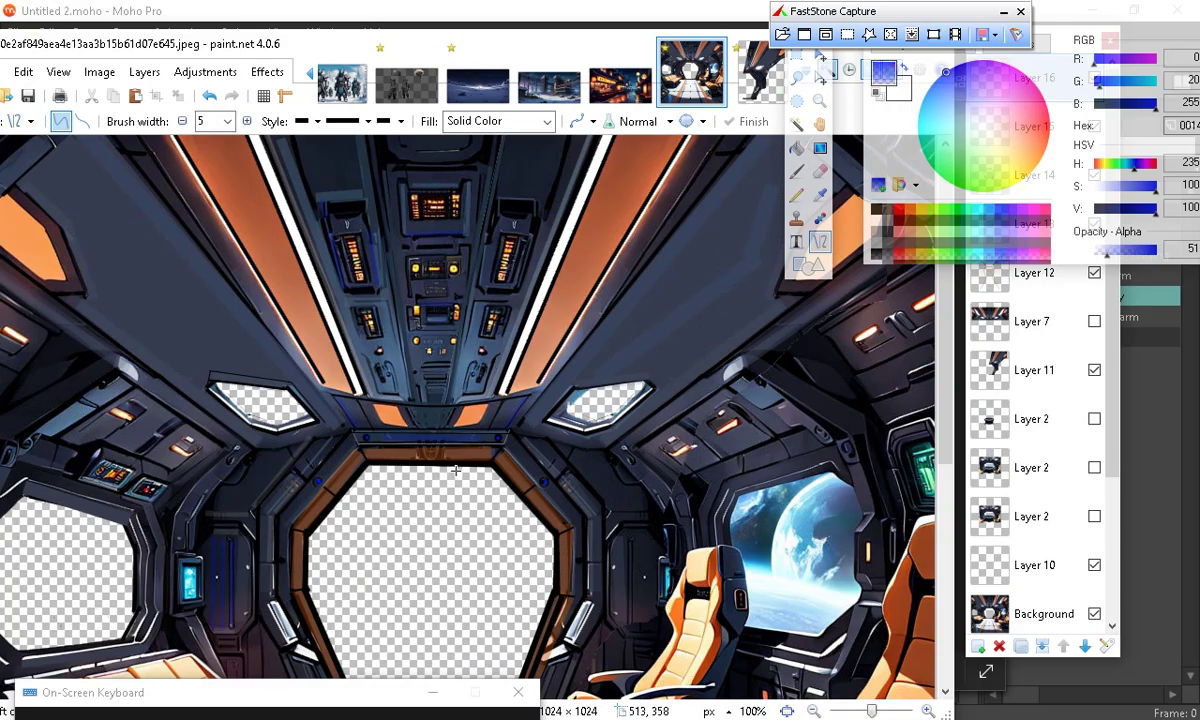
pyautogui.scroll(-3, 589, 515)
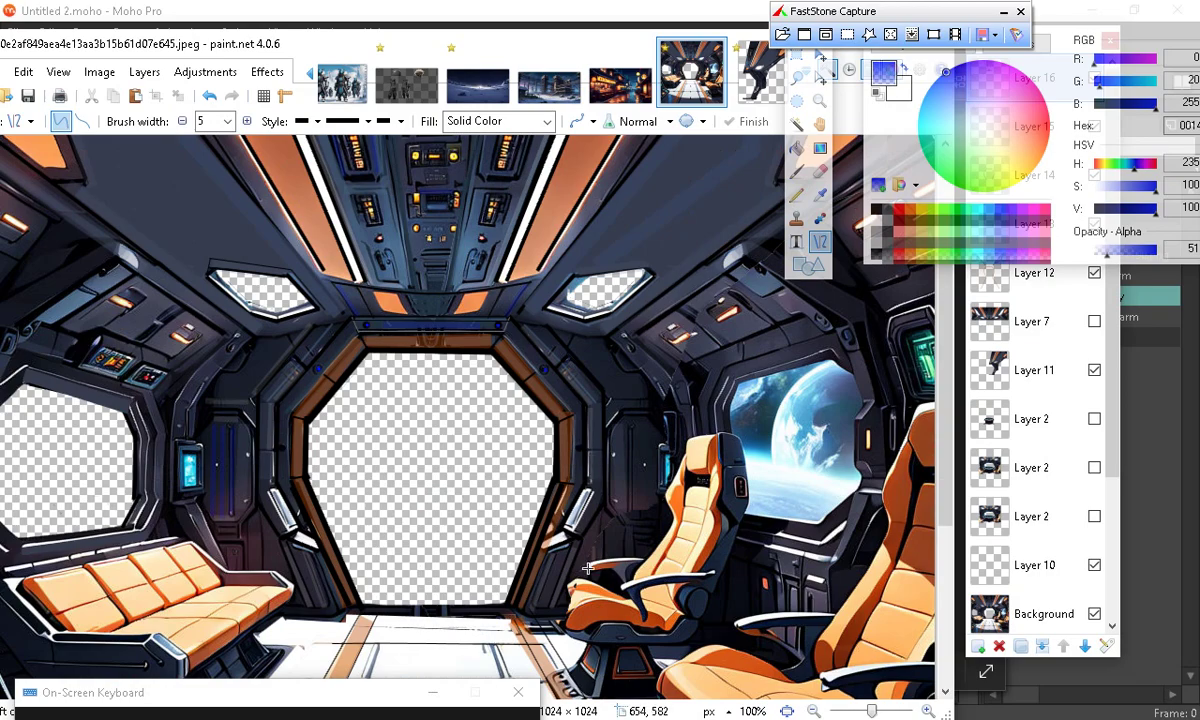
# Draw a 5 px opaque grey line with value 56 along the slanted floor edge of the orange bench's base
pyautogui.click(929, 711)
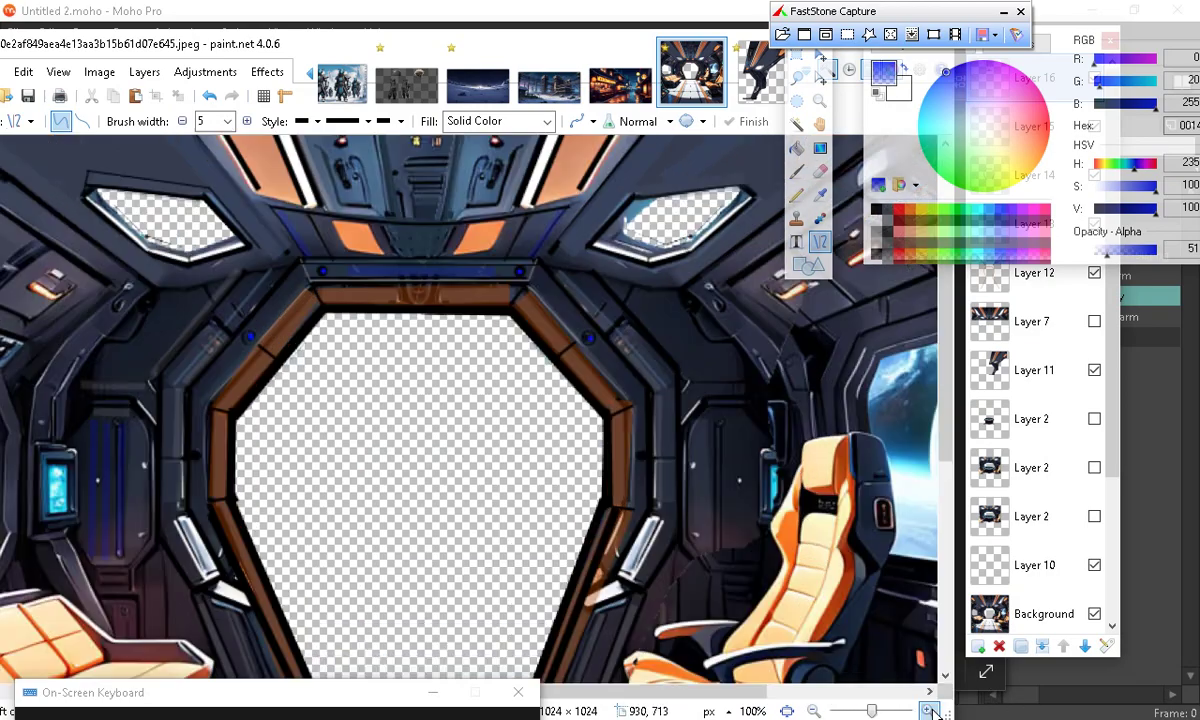
pyautogui.click(929, 711)
pyautogui.scroll(-10, 652, 633)
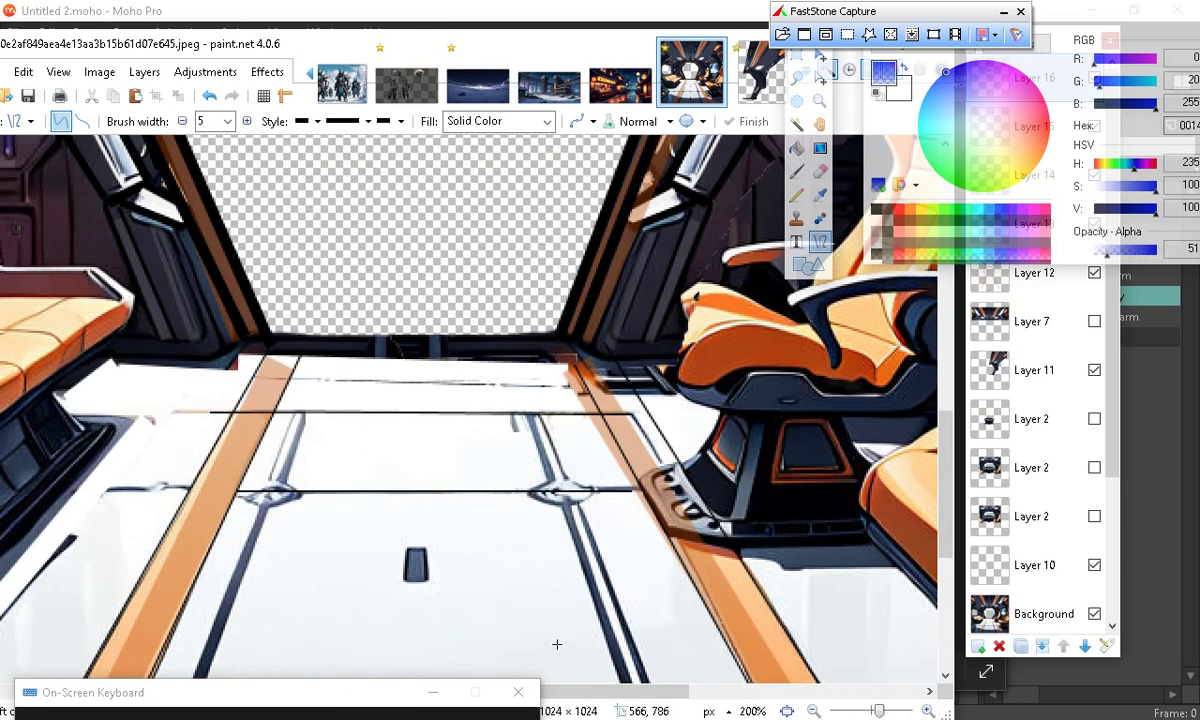
pyautogui.moveTo(565, 711); pyautogui.dragTo(392, 711)
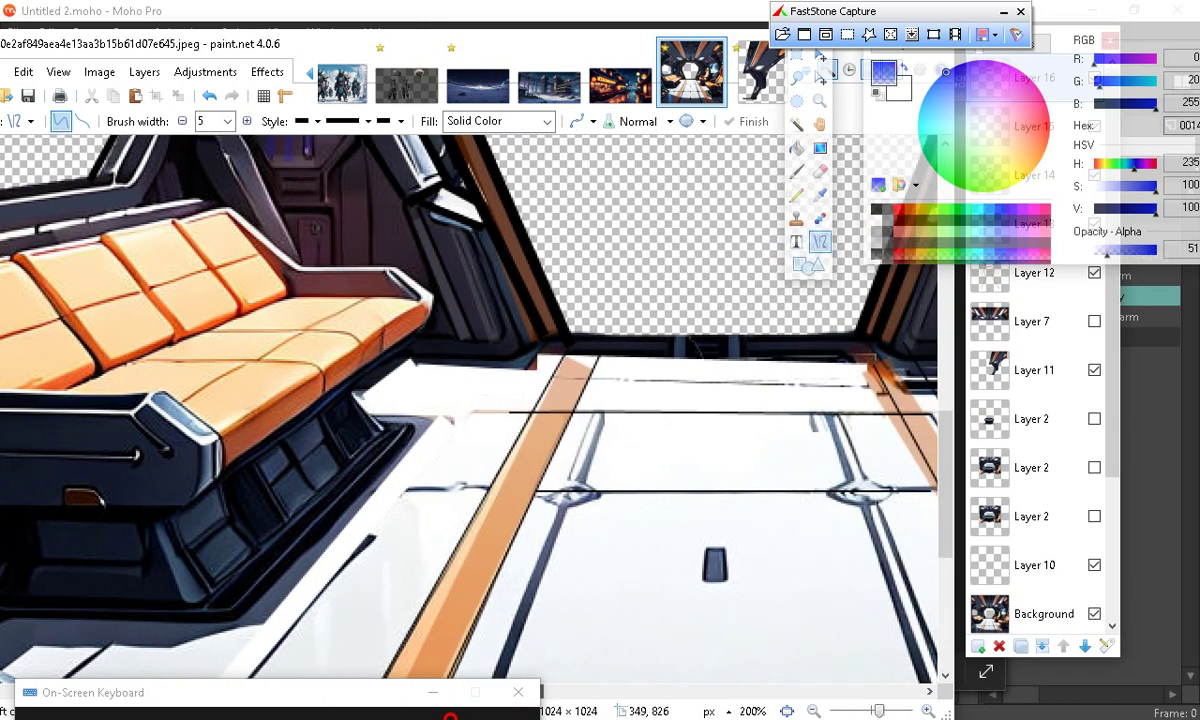
pyautogui.scroll(2, 427, 664)
pyautogui.scroll(-4, 415, 654)
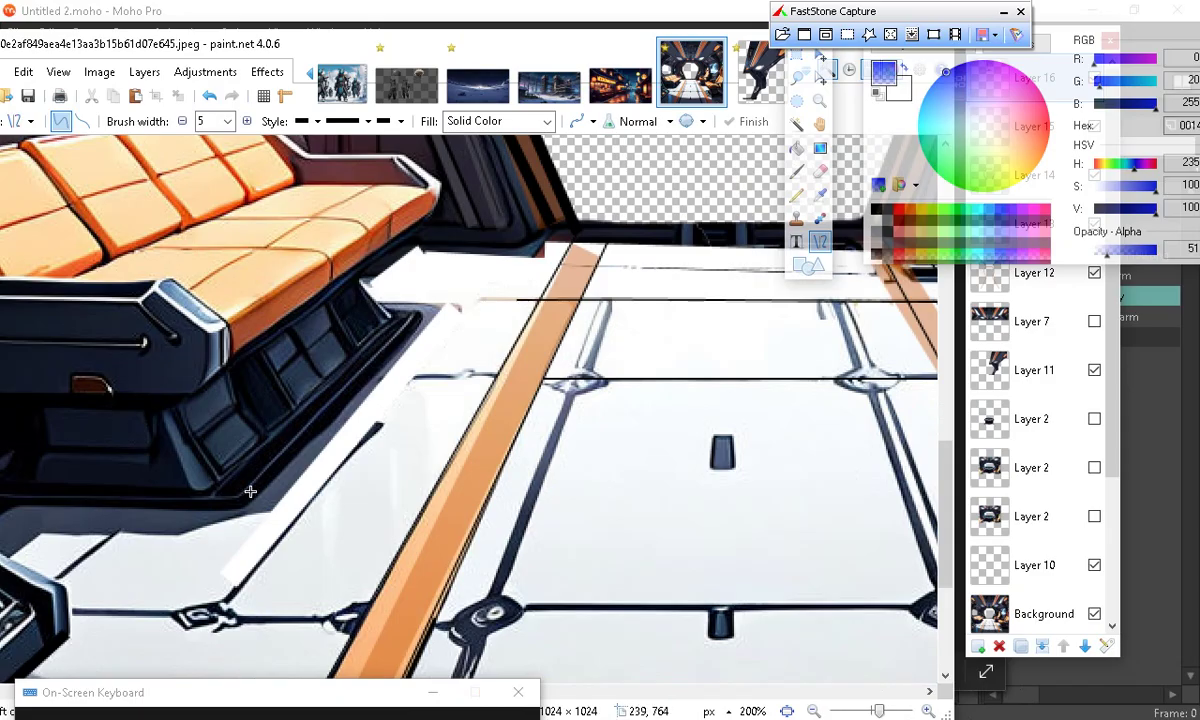
pyautogui.moveTo(228, 498)
pyautogui.mouseDown()
pyautogui.moveTo(429, 364)
pyautogui.moveTo(402, 307)
pyautogui.moveTo(412, 395)
pyautogui.moveTo(403, 317)
pyautogui.mouseUp()
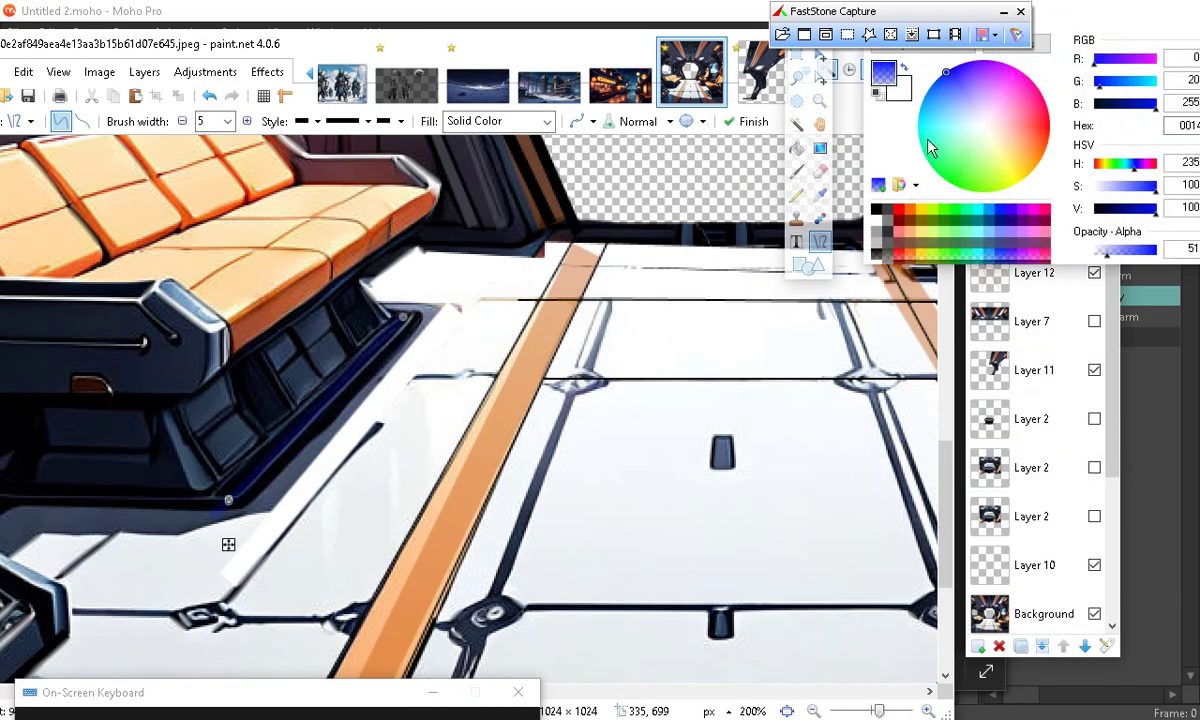
pyautogui.click(904, 67)
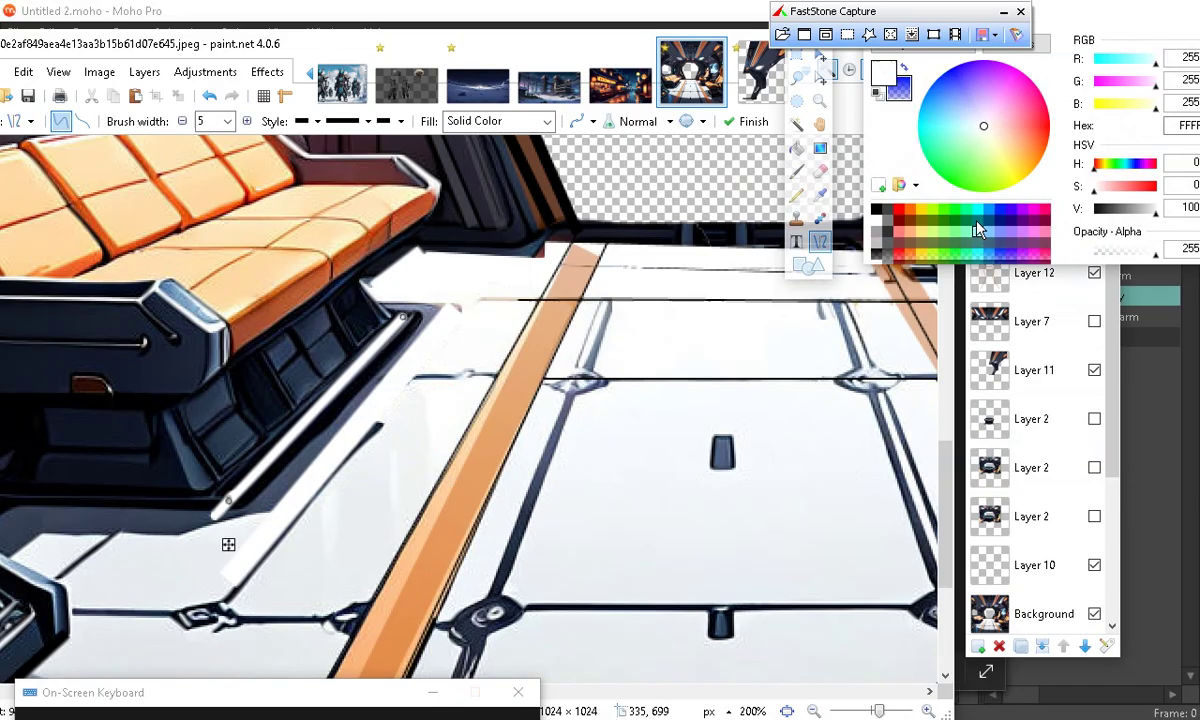
pyautogui.moveTo(1070, 210); pyautogui.dragTo(1130, 218)
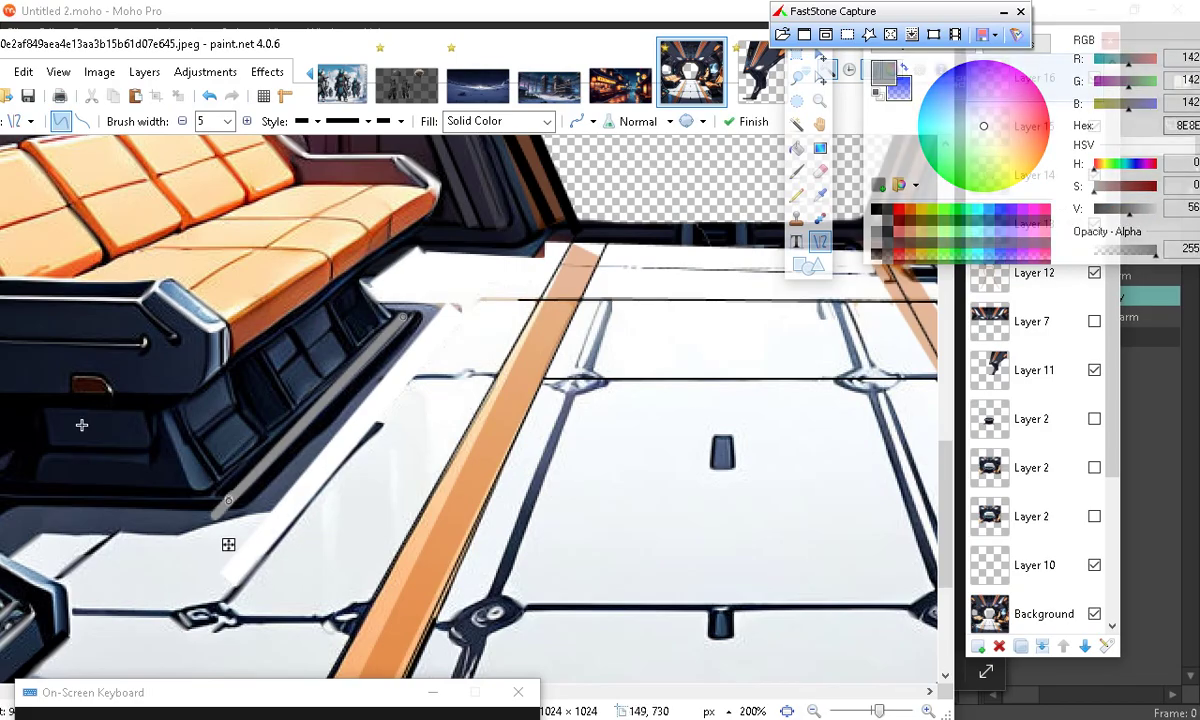
pyautogui.moveTo(252, 478); pyautogui.dragTo(280, 460)
pyautogui.click(206, 539)
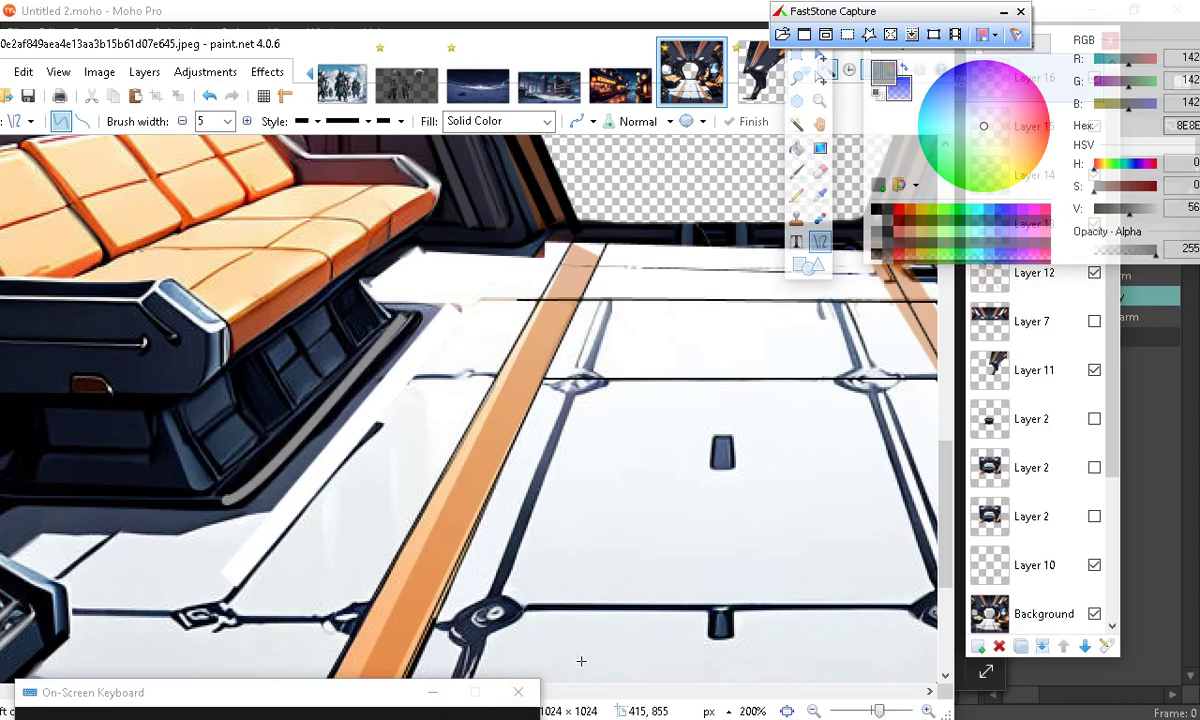
# Draw a 4 px grey line along the front floor edge of the bench's base, undoing a short 5 px trial stroke
pyautogui.moveTo(343, 694); pyautogui.dragTo(264, 718)
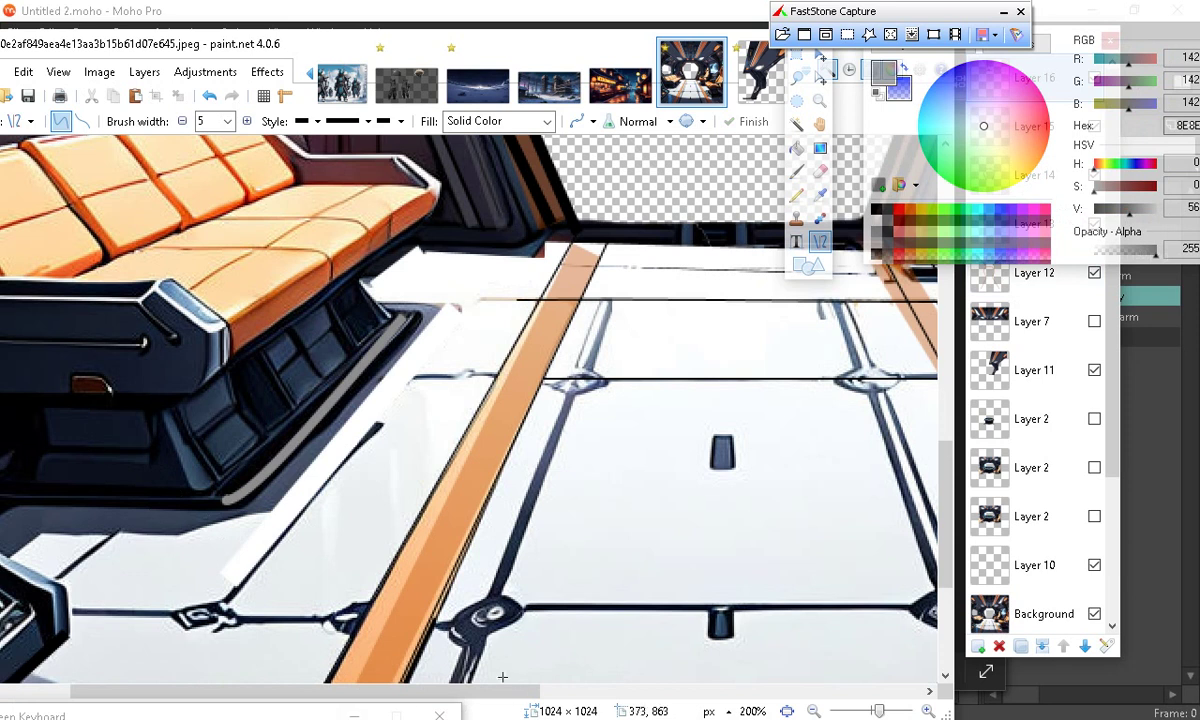
pyautogui.hscroll(-4, 502, 677)
pyautogui.moveTo(158, 491); pyautogui.dragTo(166, 495)
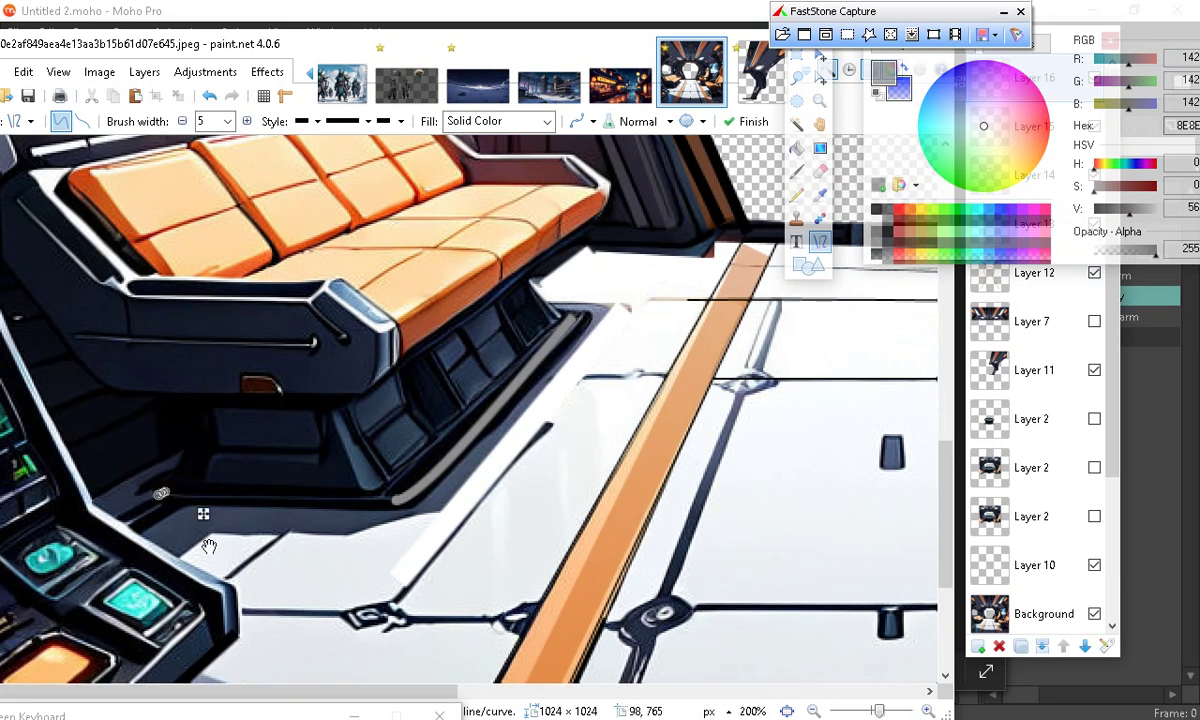
pyautogui.click(209, 96)
pyautogui.click(189, 121)
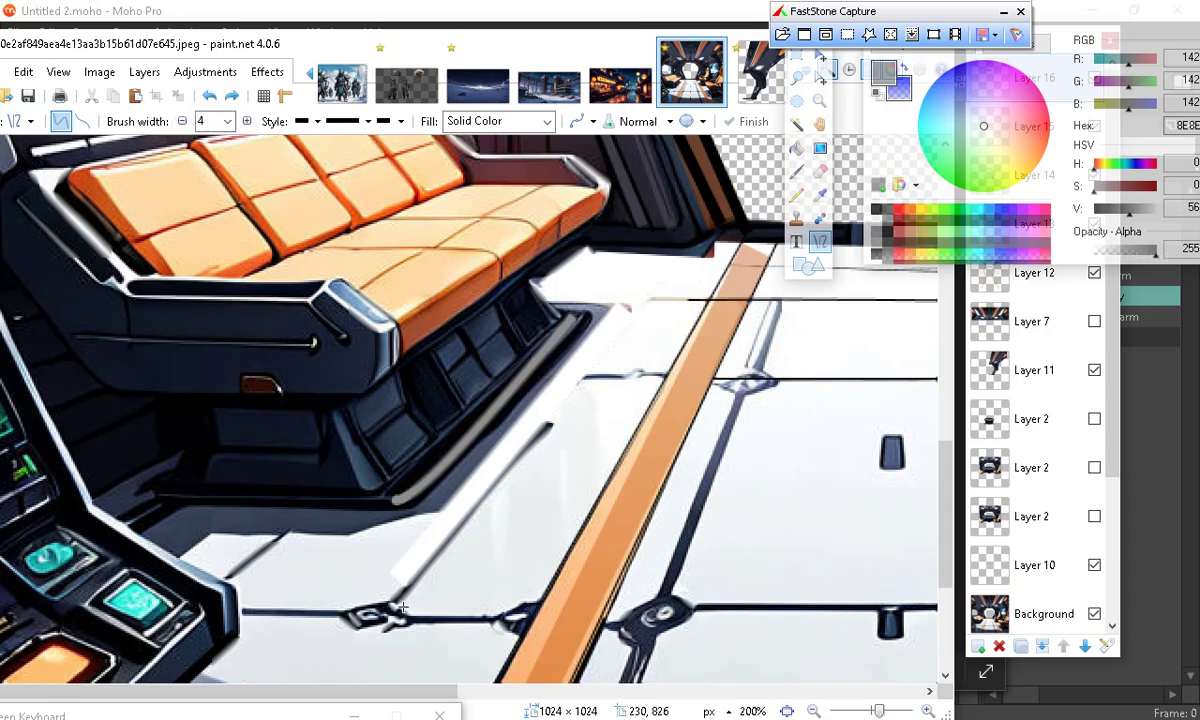
pyautogui.moveTo(144, 490)
pyautogui.mouseDown()
pyautogui.moveTo(233, 482)
pyautogui.moveTo(378, 514)
pyautogui.moveTo(378, 486)
pyautogui.moveTo(393, 500)
pyautogui.mouseUp()
pyautogui.click(396, 610)
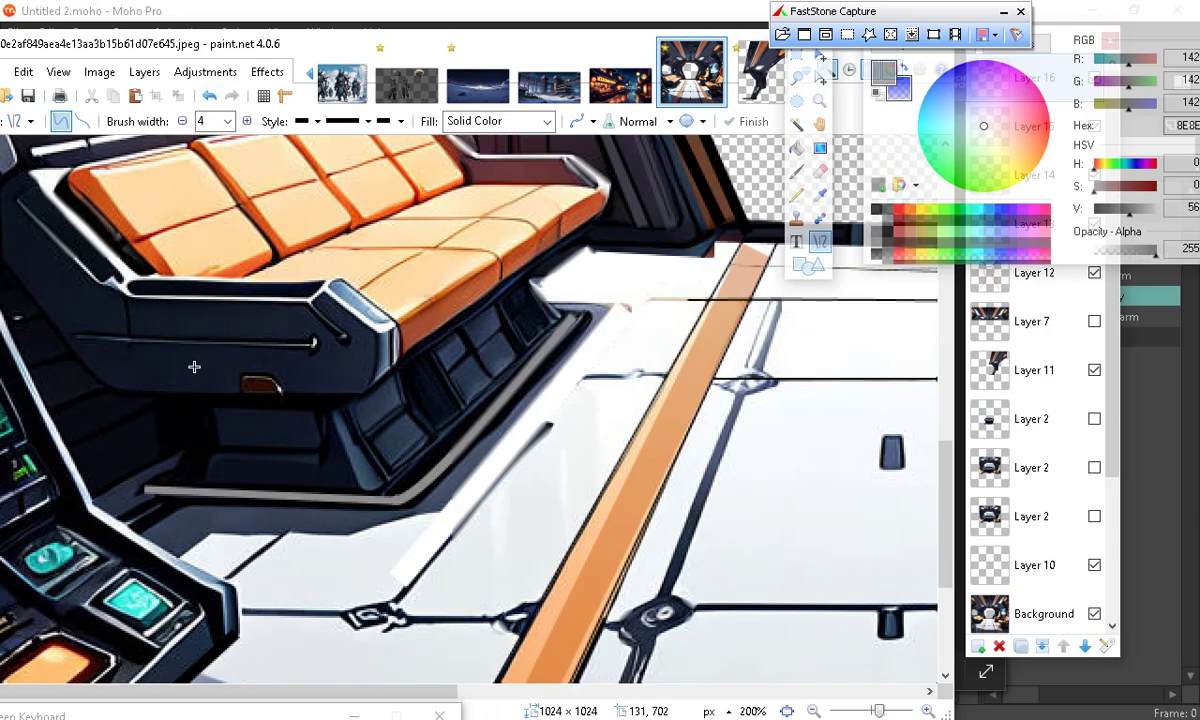
# Draw grey lines along the groove in the bench's near side and from the backrest's far corner down to the far armrest, undoing a trial
pyautogui.moveTo(79, 341); pyautogui.dragTo(311, 348)
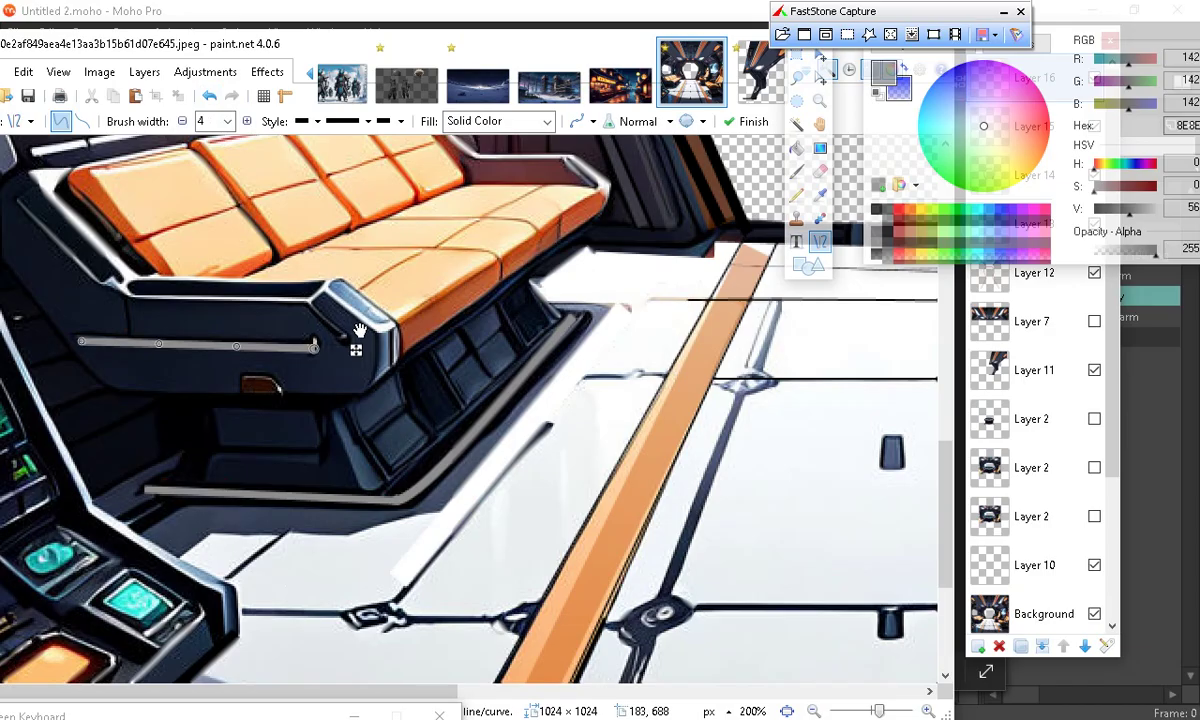
pyautogui.scroll(3, 216, 646)
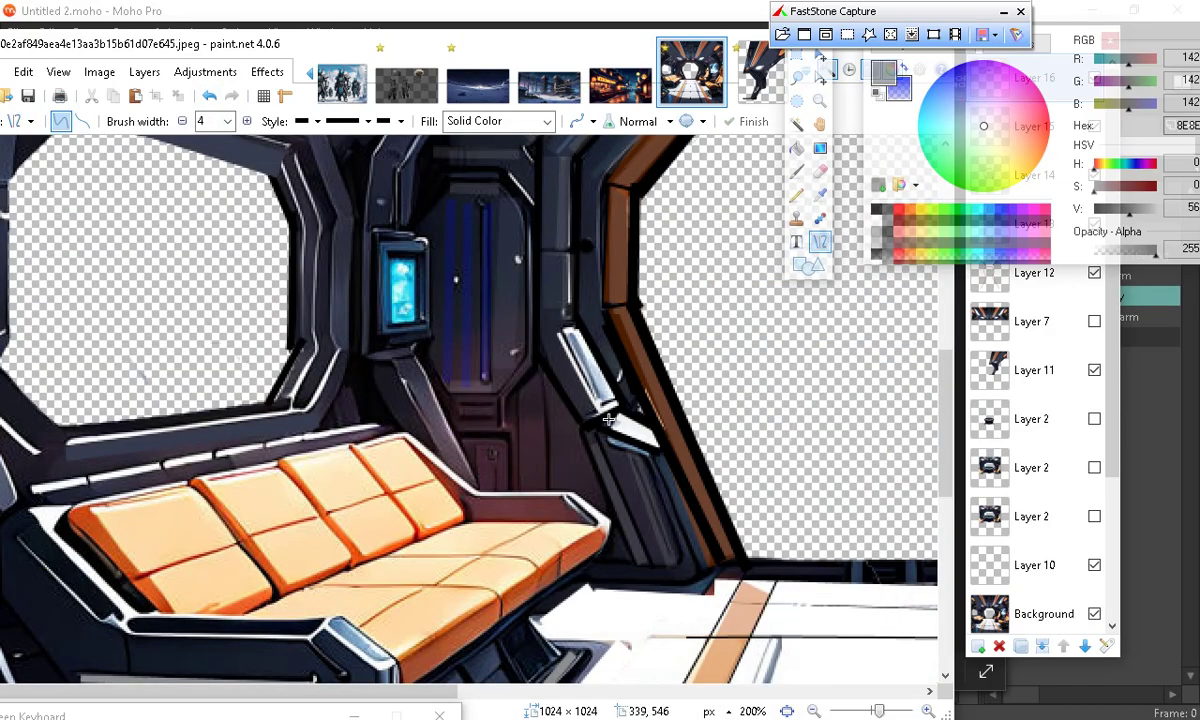
pyautogui.moveTo(408, 440); pyautogui.dragTo(439, 462)
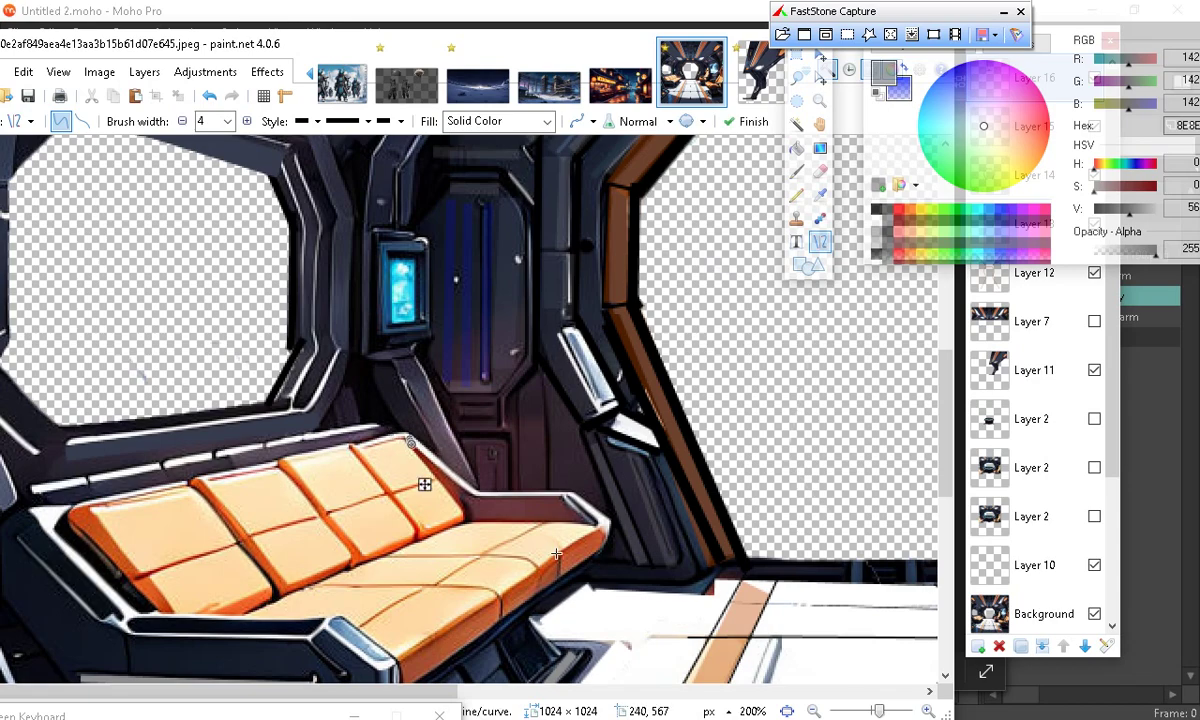
pyautogui.click(209, 95)
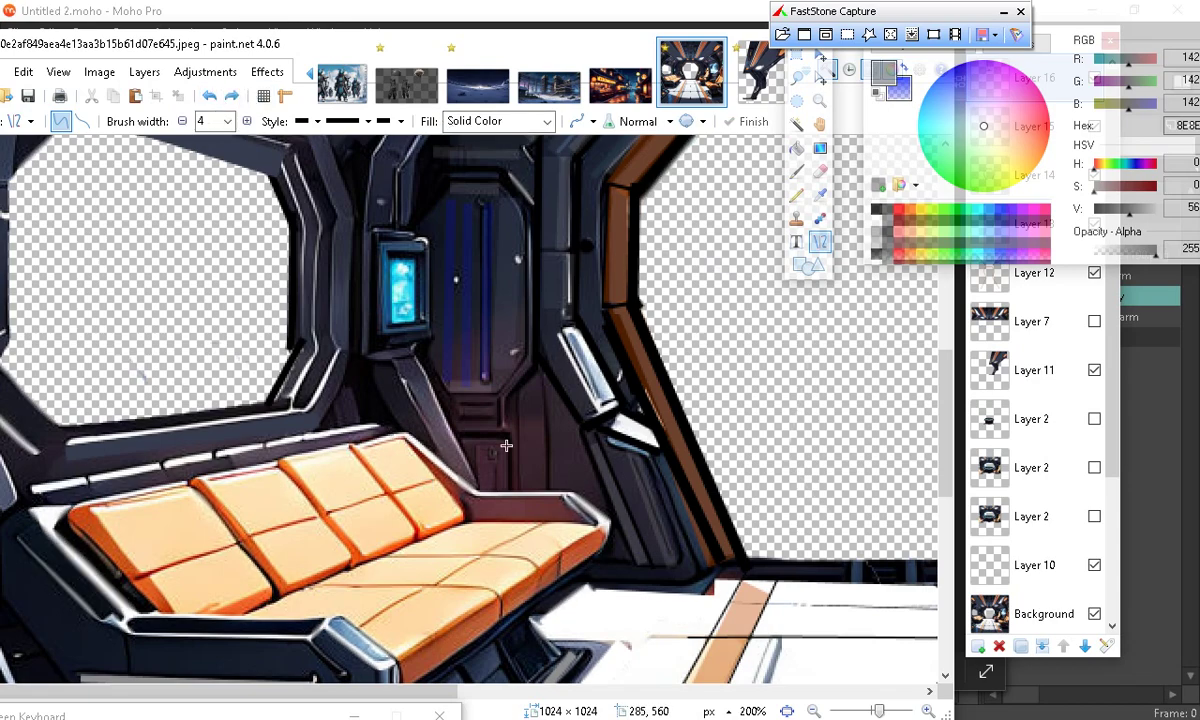
pyautogui.moveTo(407, 431)
pyautogui.mouseDown()
pyautogui.moveTo(477, 495)
pyautogui.moveTo(489, 473)
pyautogui.moveTo(473, 494)
pyautogui.moveTo(566, 494)
pyautogui.mouseUp()
pyautogui.click(508, 508)
# Draw a 2 px grey line diagonally across the dark panels under the bench seat
pyautogui.click(182, 121)
pyautogui.click(182, 121)
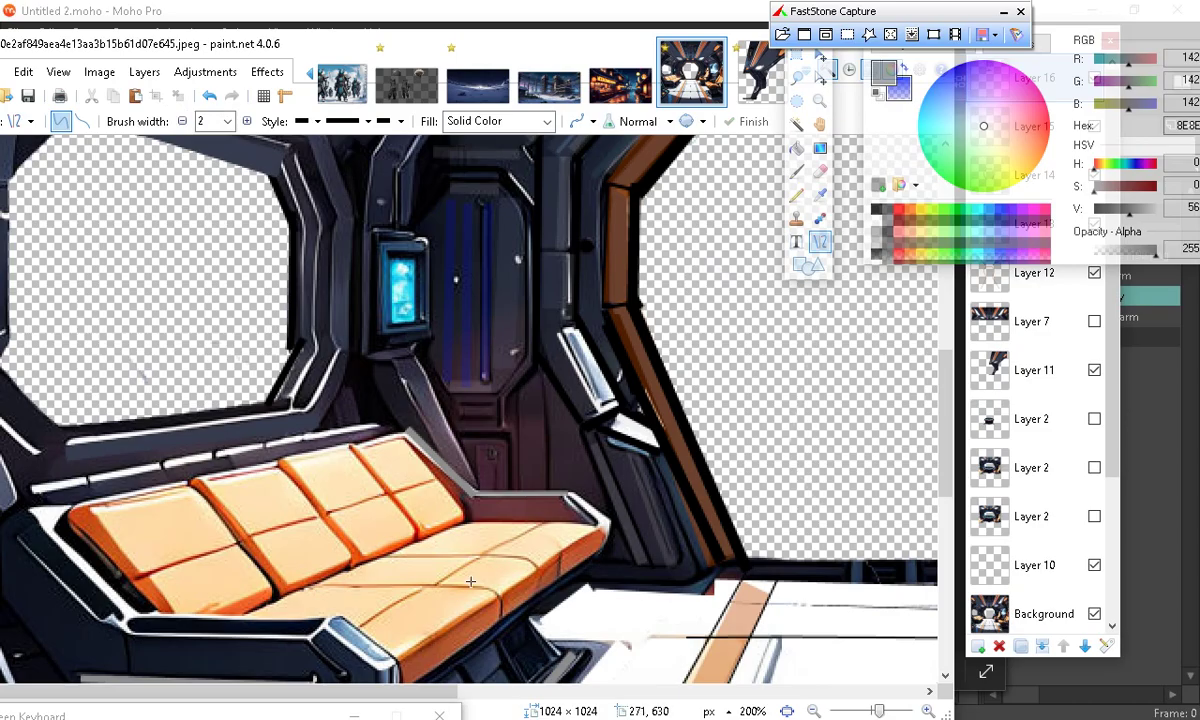
pyautogui.scroll(-3, 470, 581)
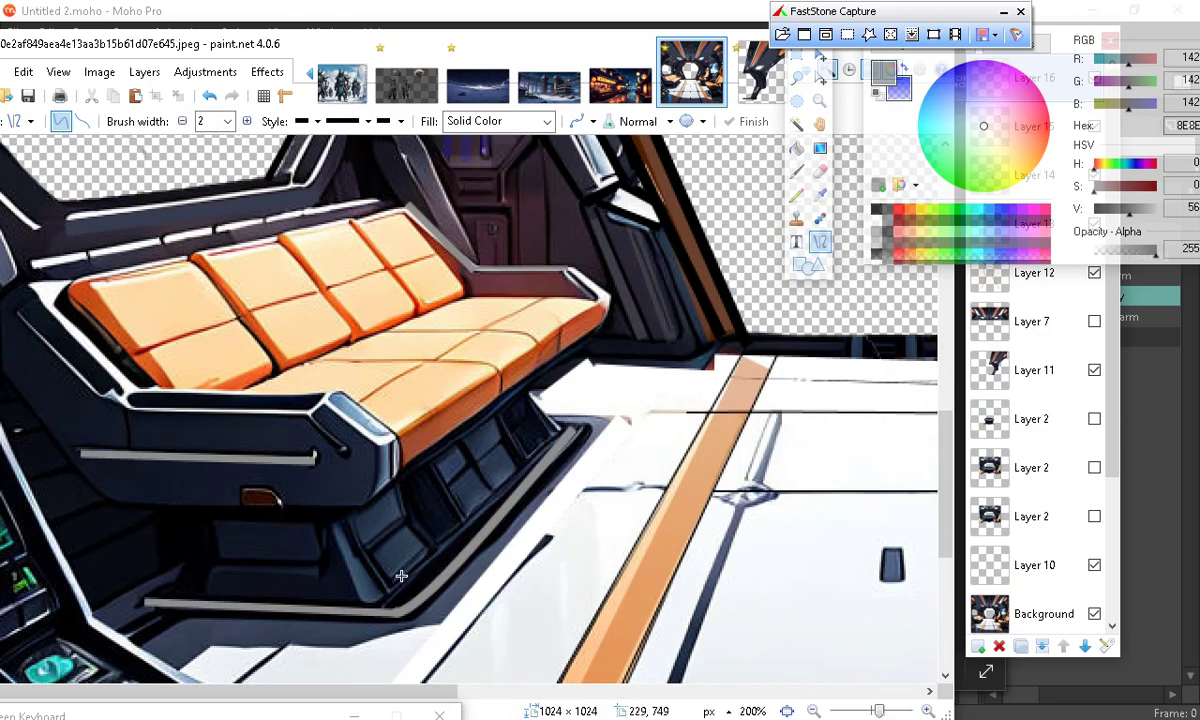
pyautogui.moveTo(367, 546)
pyautogui.mouseDown()
pyautogui.moveTo(505, 432)
pyautogui.moveTo(494, 504)
pyautogui.moveTo(502, 446)
pyautogui.mouseUp()
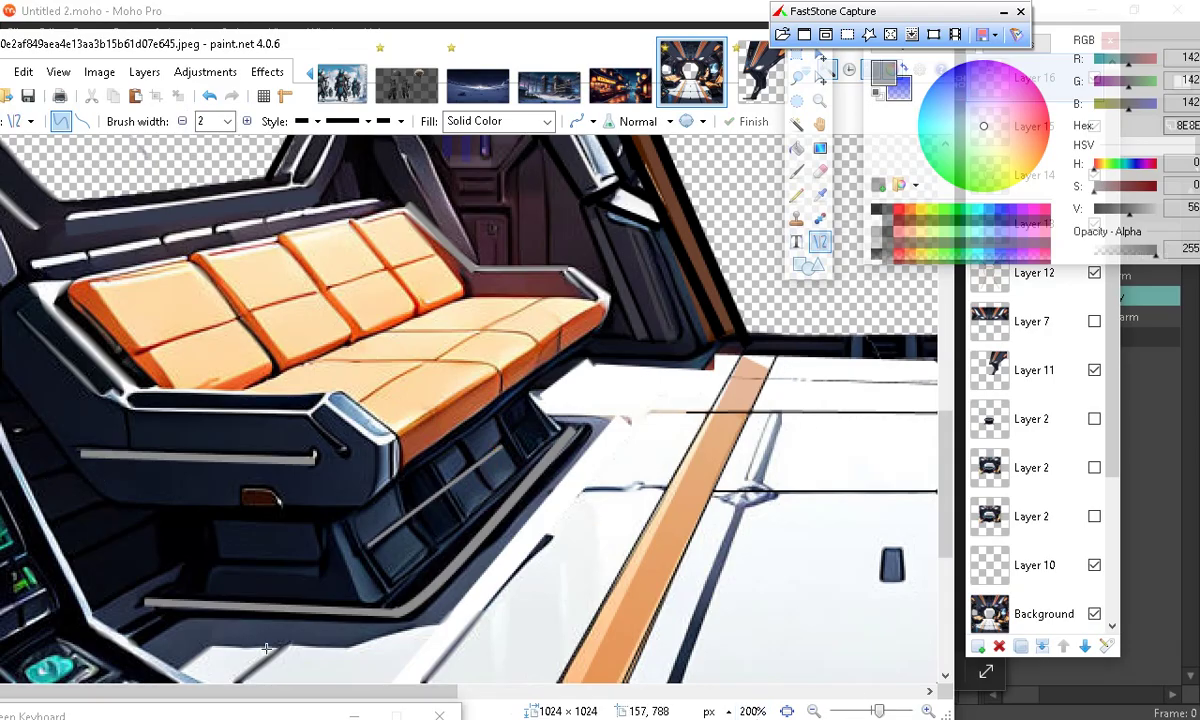
# Draw a 1 px grey line at opacity 55 along the slanted wall edge between the left ceiling window and the doorway
pyautogui.scroll(3, 105, 572)
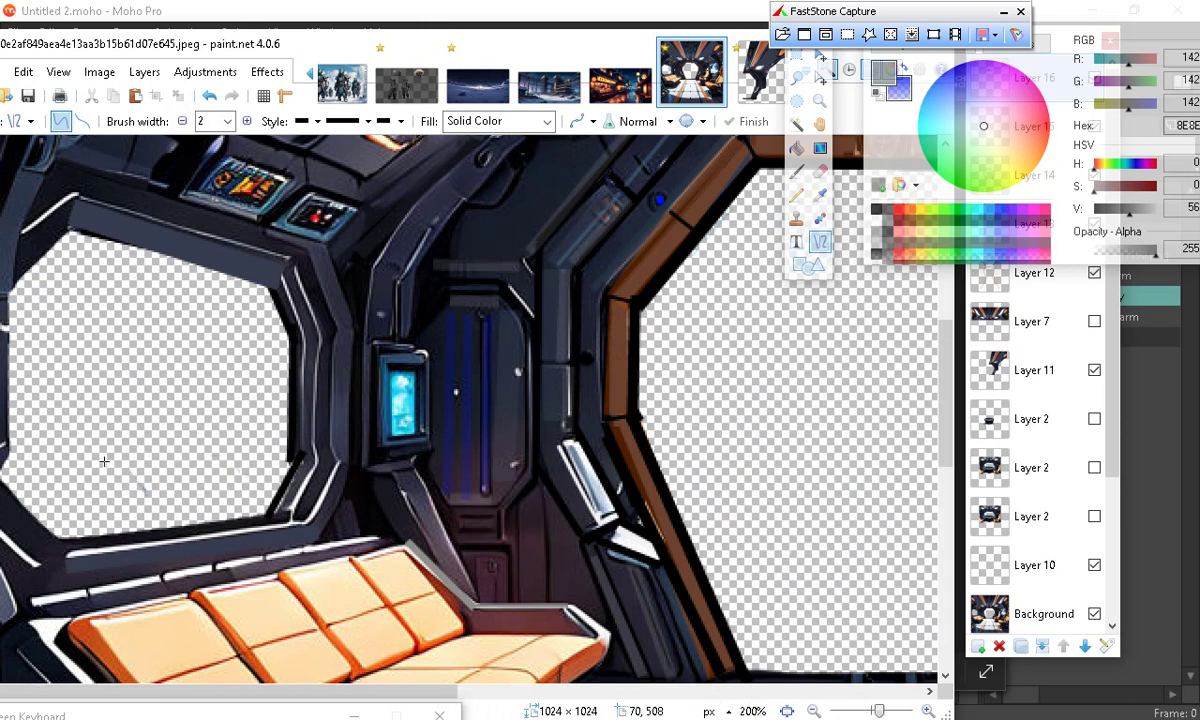
pyautogui.scroll(2, 30, 426)
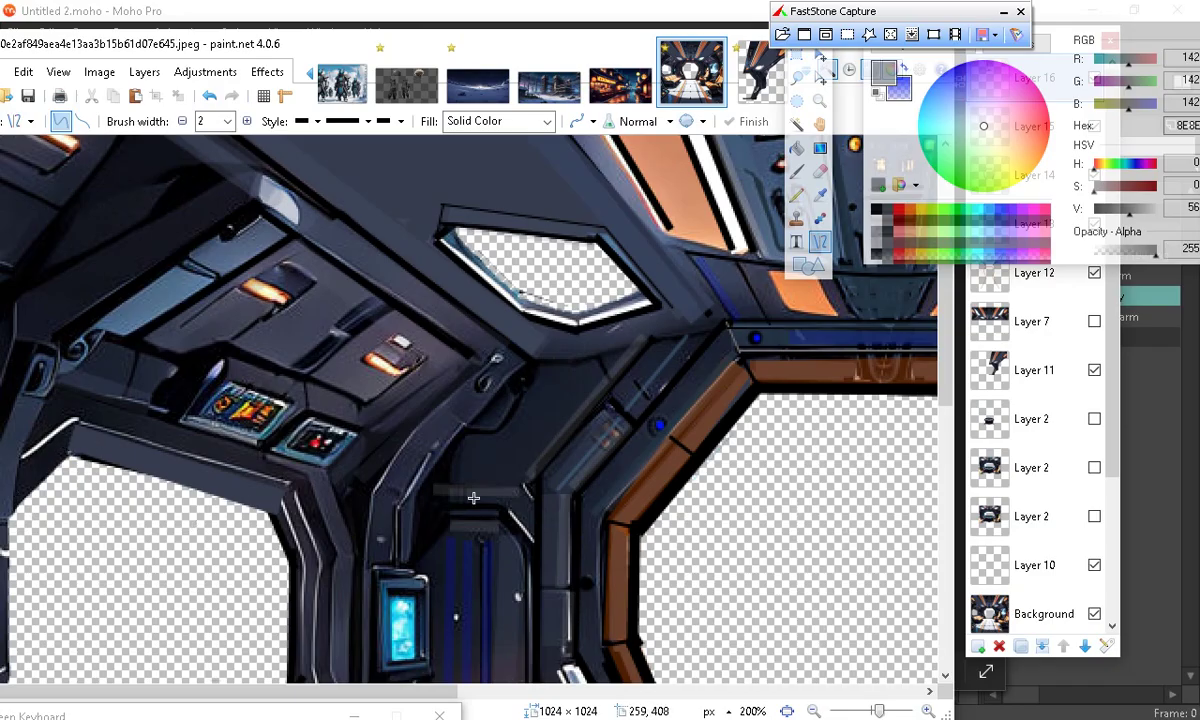
pyautogui.click(182, 121)
pyautogui.moveTo(517, 484)
pyautogui.mouseDown()
pyautogui.moveTo(606, 376)
pyautogui.moveTo(540, 415)
pyautogui.moveTo(563, 565)
pyautogui.moveTo(553, 409)
pyautogui.moveTo(601, 382)
pyautogui.mouseUp()
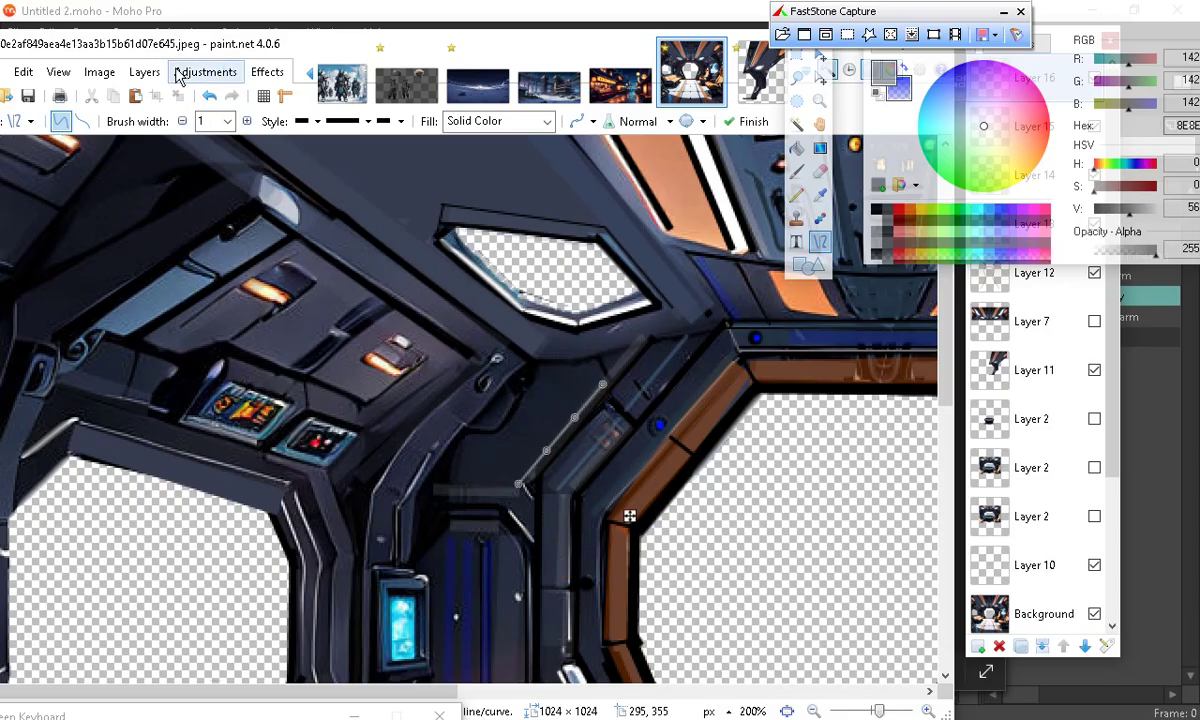
pyautogui.moveTo(1134, 251); pyautogui.dragTo(1107, 252)
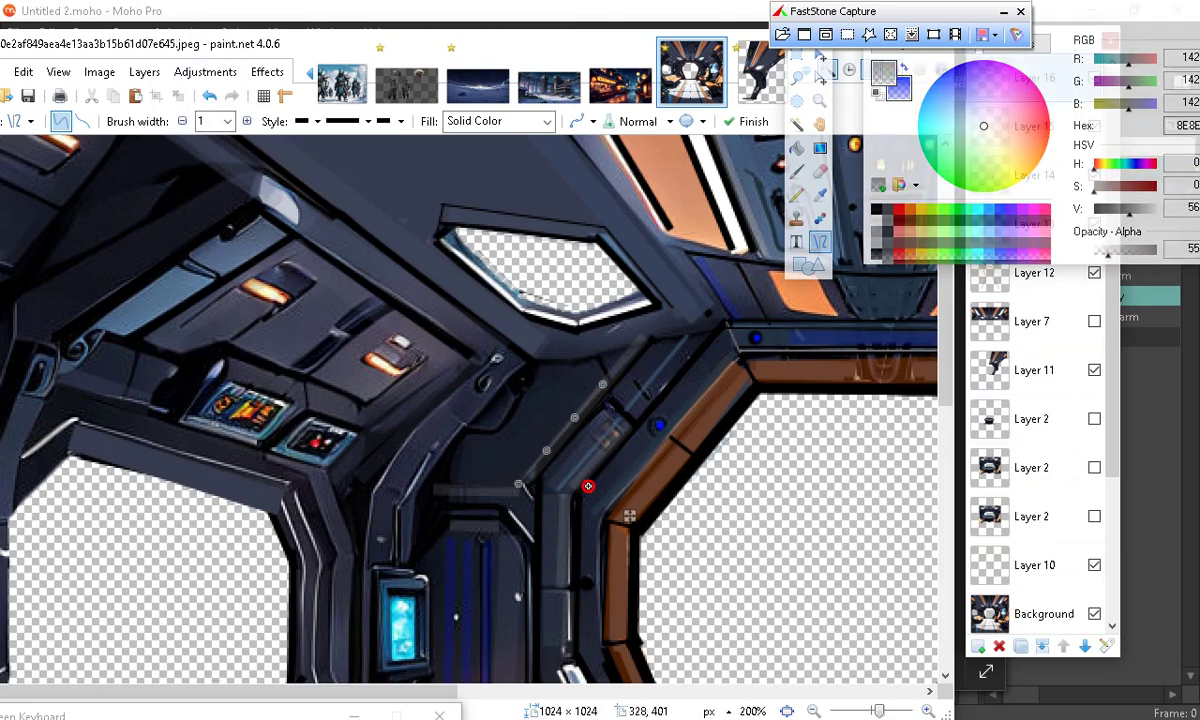
pyautogui.scroll(-4, 601, 634)
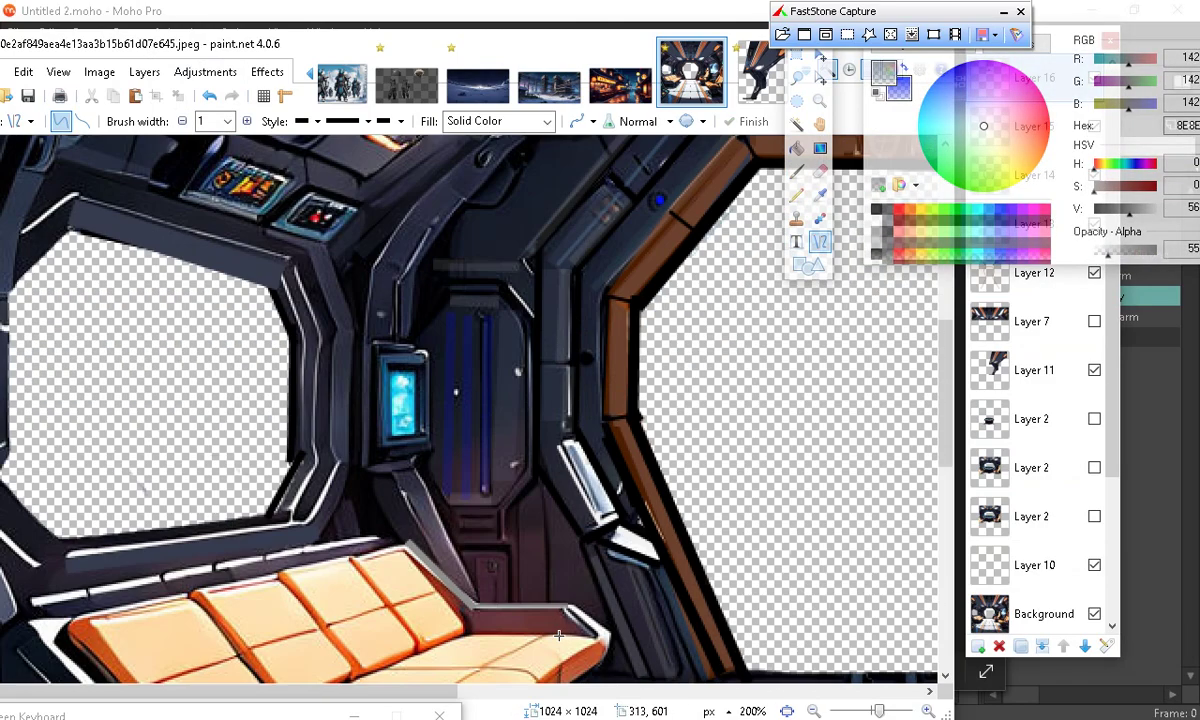
pyautogui.scroll(2, 536, 565)
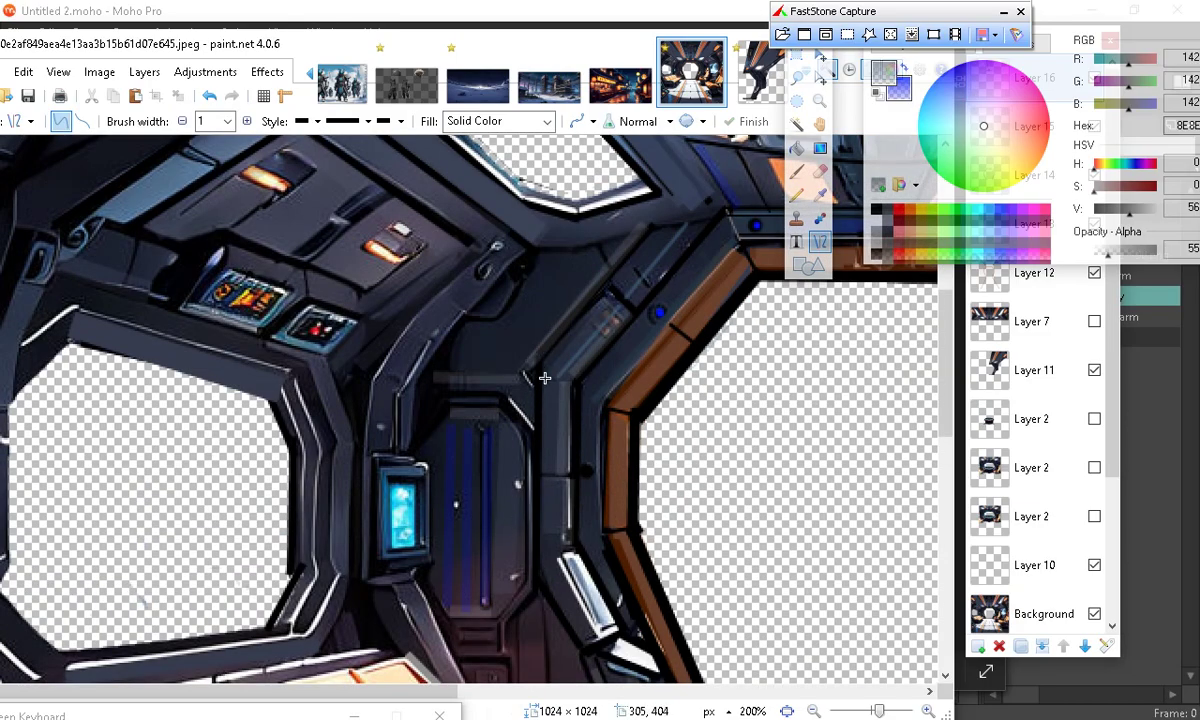
# Draw 1 px grey lines at opacity 55 down the near vertical edge of the doorway's left pillar and along its slanted upper section
pyautogui.moveTo(545, 385)
pyautogui.mouseDown()
pyautogui.moveTo(539, 535)
pyautogui.moveTo(560, 543)
pyautogui.moveTo(540, 553)
pyautogui.moveTo(544, 544)
pyautogui.mouseUp()
pyautogui.click(605, 604)
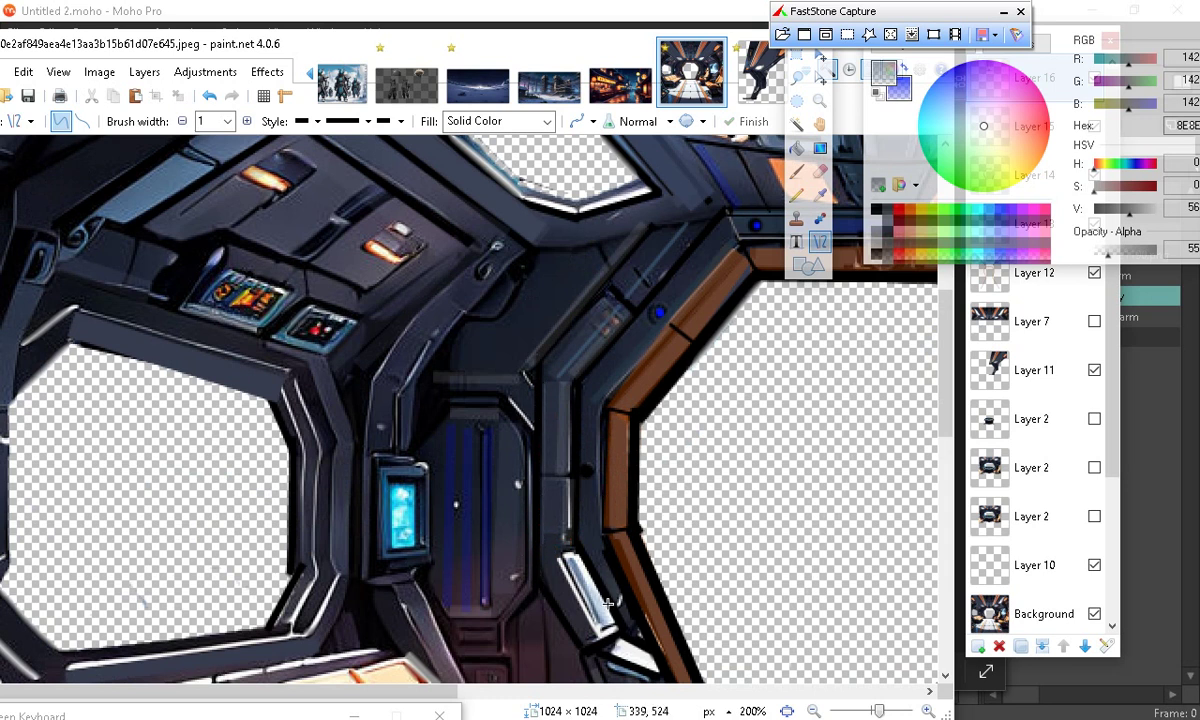
pyautogui.moveTo(543, 368); pyautogui.dragTo(659, 226)
pyautogui.click(606, 320)
pyautogui.click(627, 428)
# Draw a 1 px grey line at opacity 255 along the ceiling panel's long edge facing the left ceiling window, undoing a trial across the panel
pyautogui.scroll(-3, 470, 571)
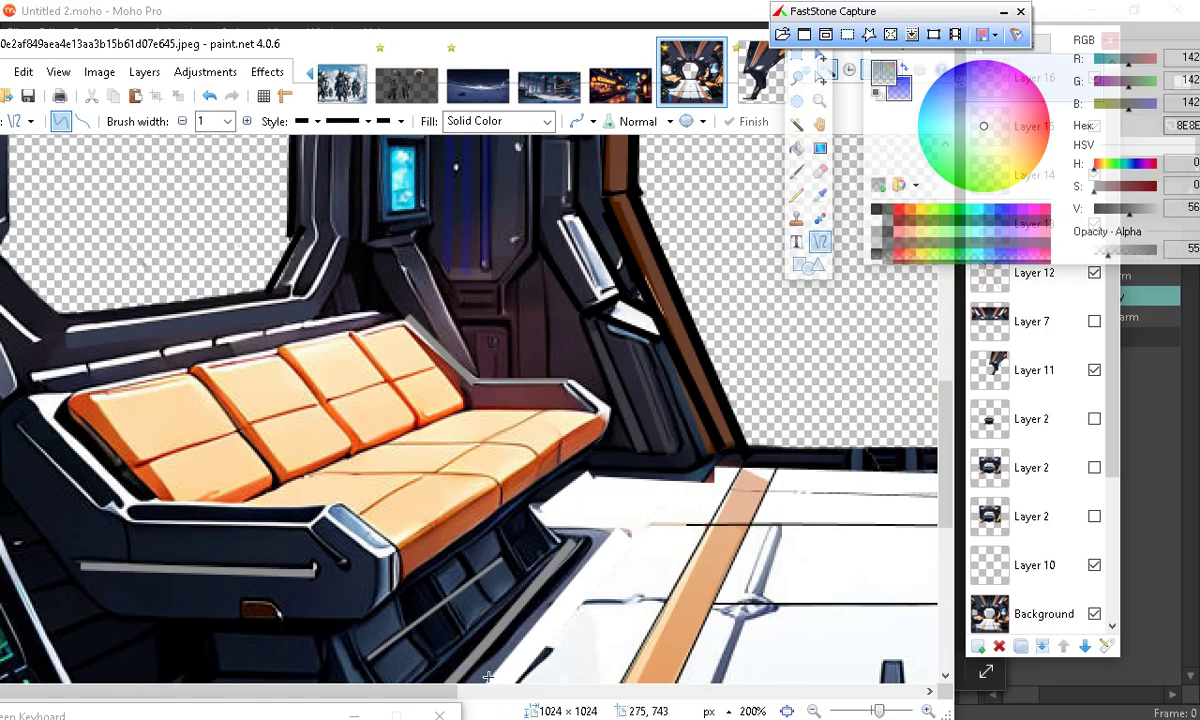
pyautogui.scroll(2, 470, 660)
pyautogui.scroll(1, 413, 578)
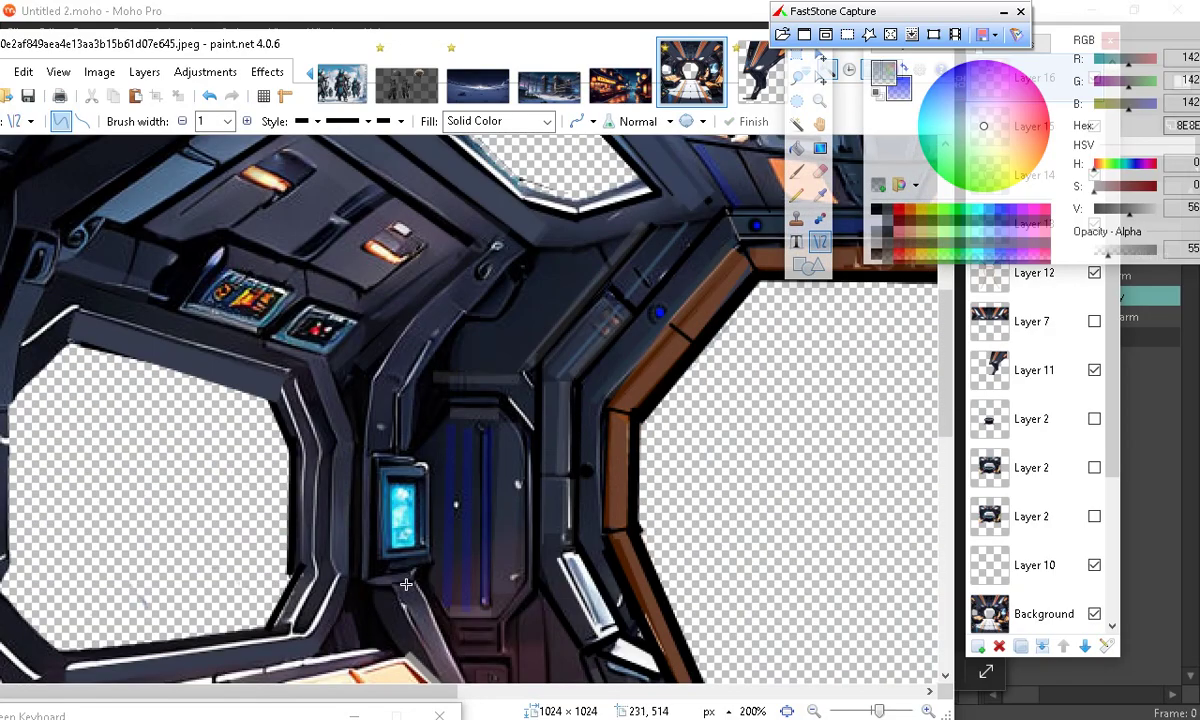
pyautogui.scroll(2, 313, 345)
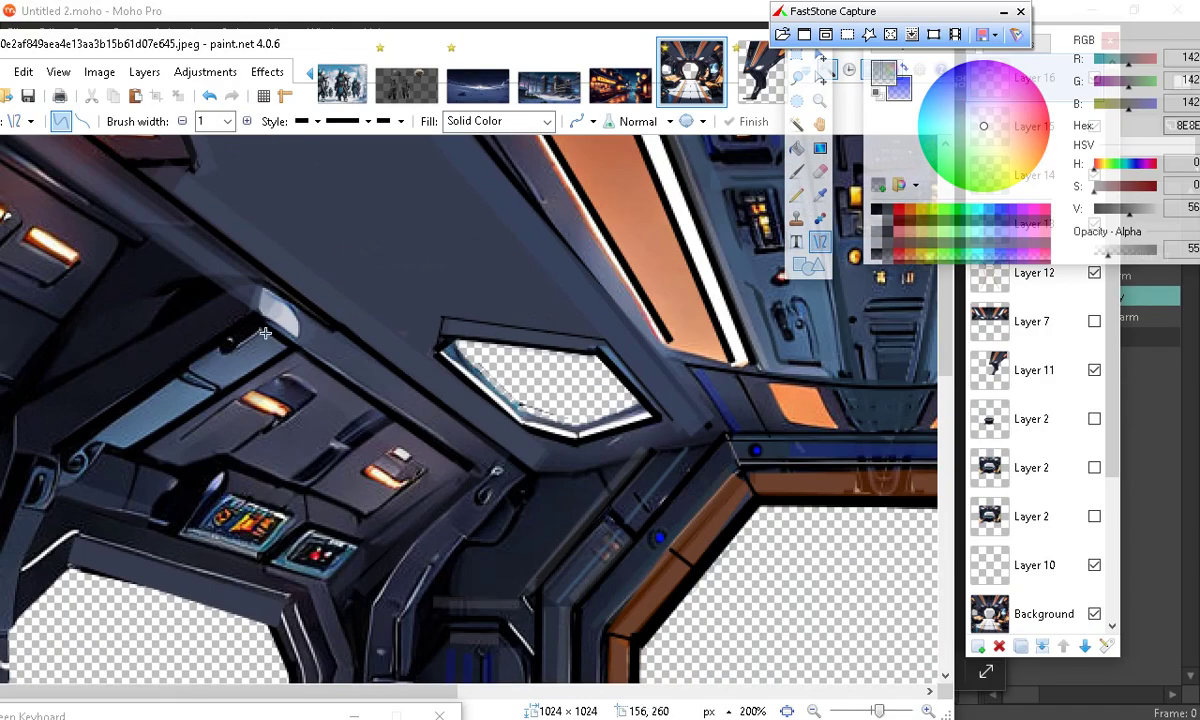
pyautogui.scroll(-1, 285, 489)
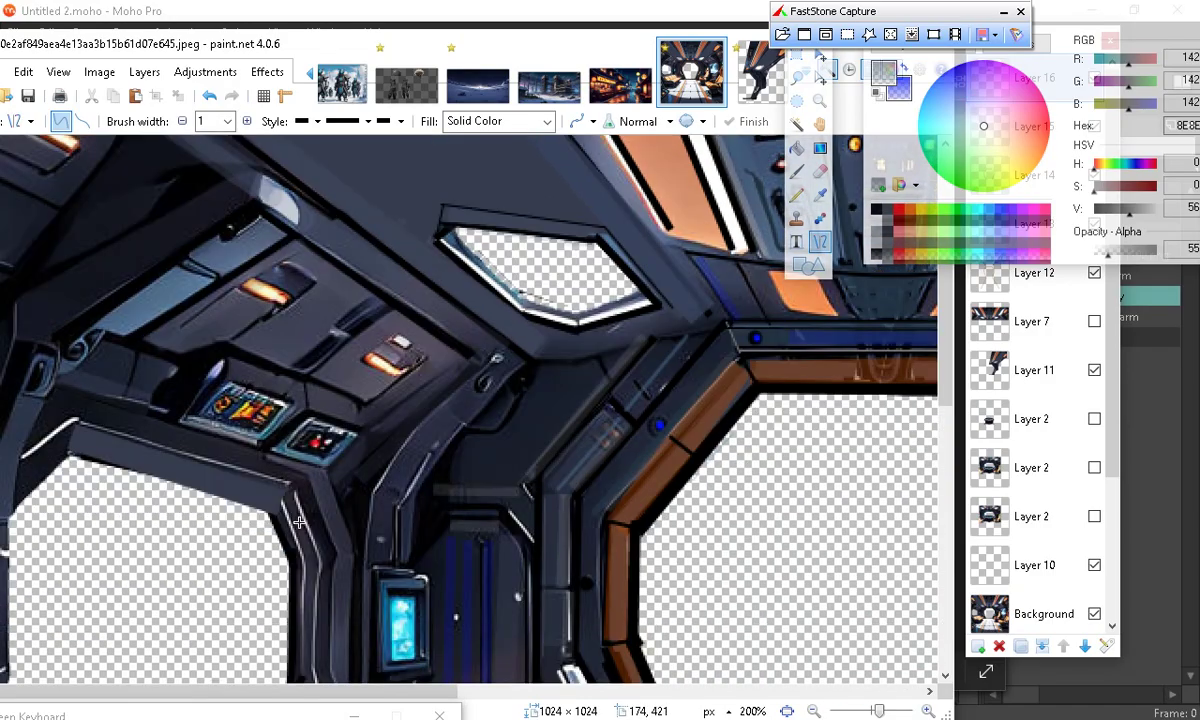
pyautogui.moveTo(261, 208); pyautogui.dragTo(475, 355)
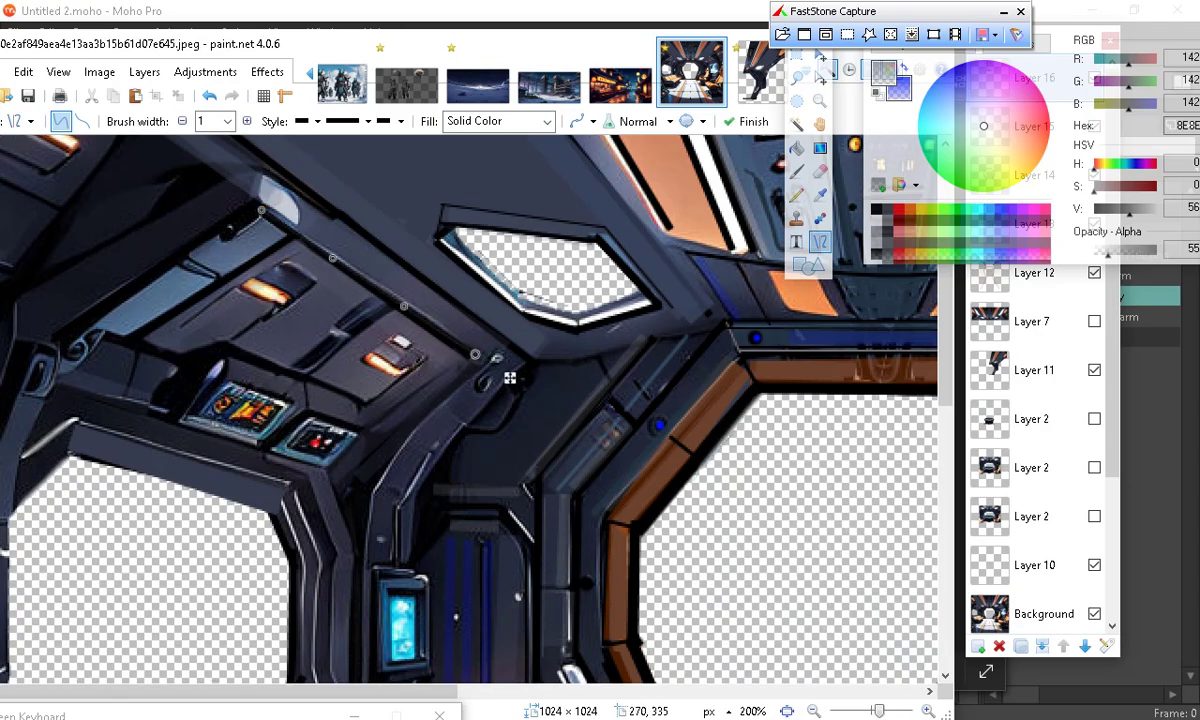
pyautogui.click(1138, 248)
pyautogui.moveTo(1138, 248); pyautogui.dragTo(1170, 252)
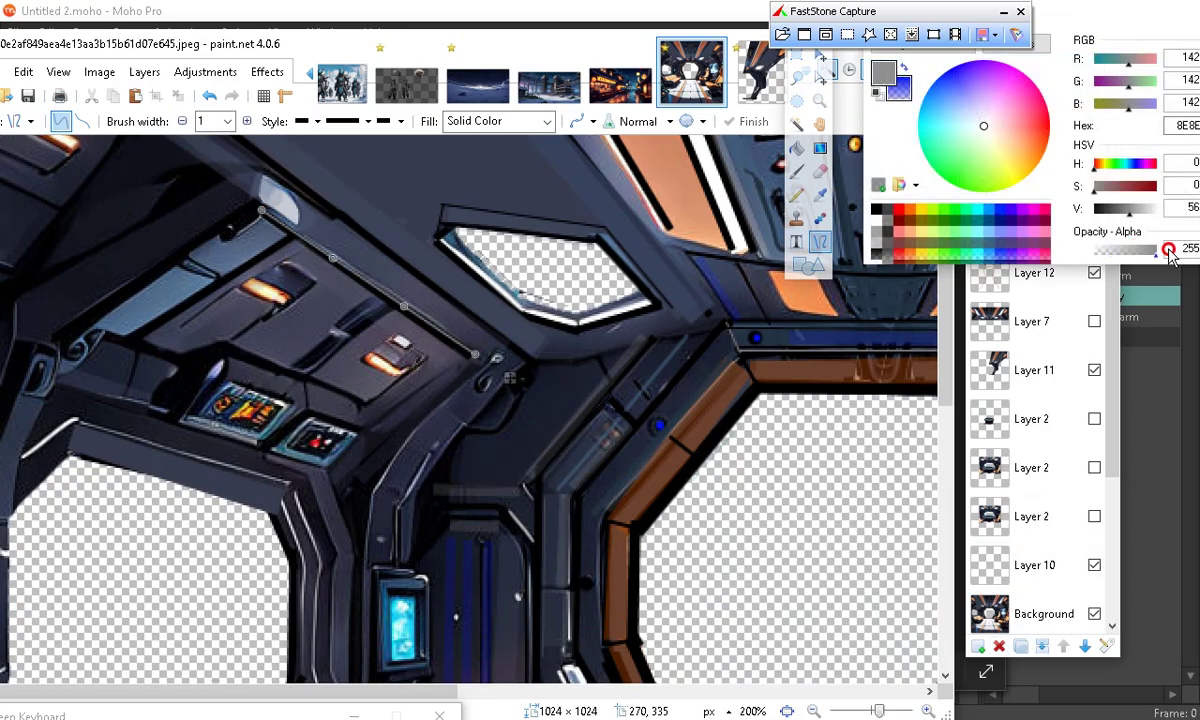
pyautogui.click(407, 469)
pyautogui.press('Return')
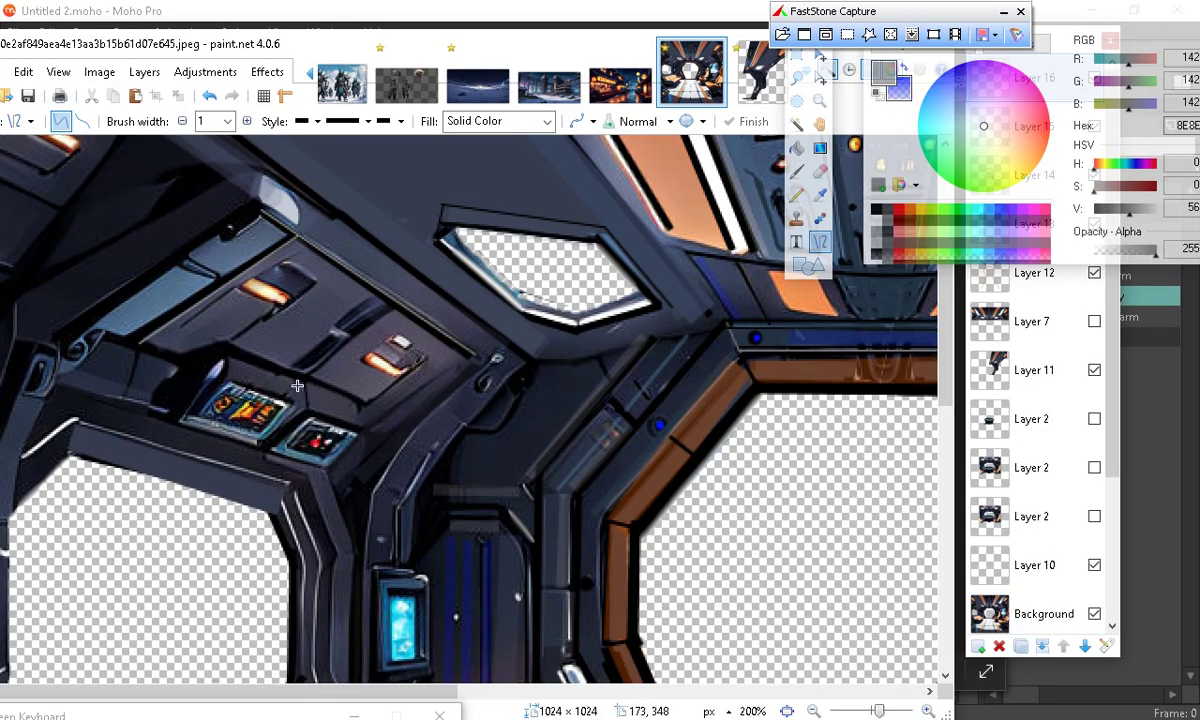
pyautogui.moveTo(305, 382); pyautogui.dragTo(400, 342)
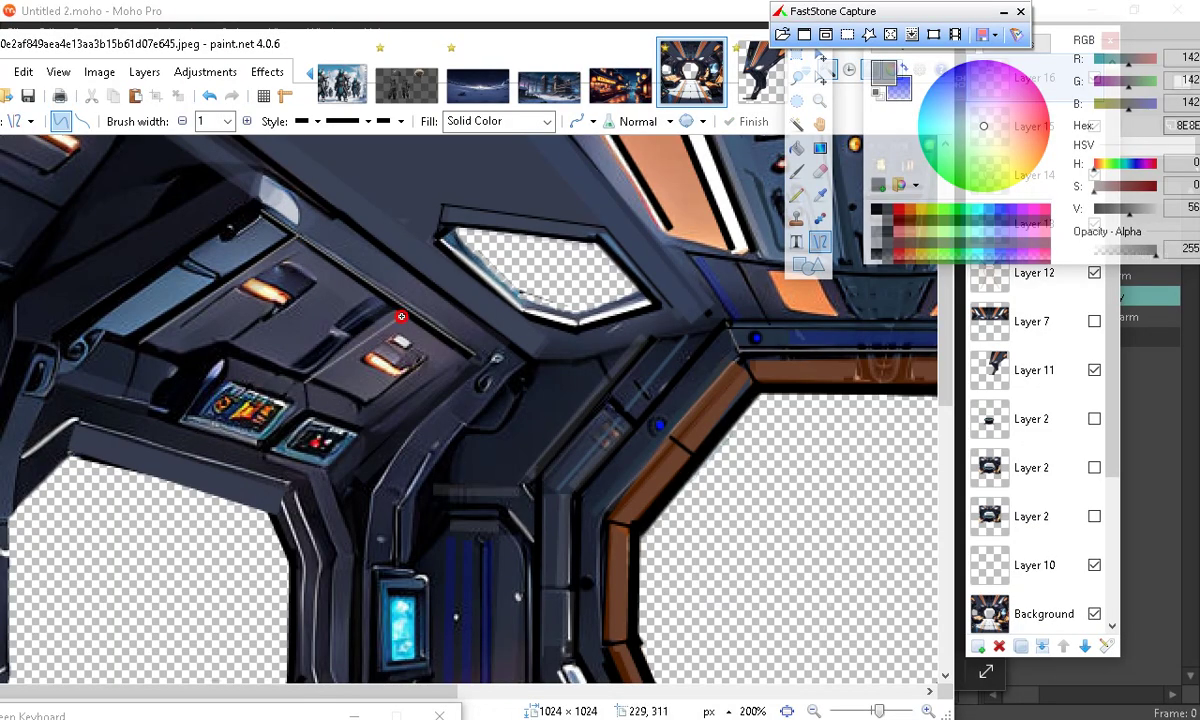
pyautogui.click(209, 95)
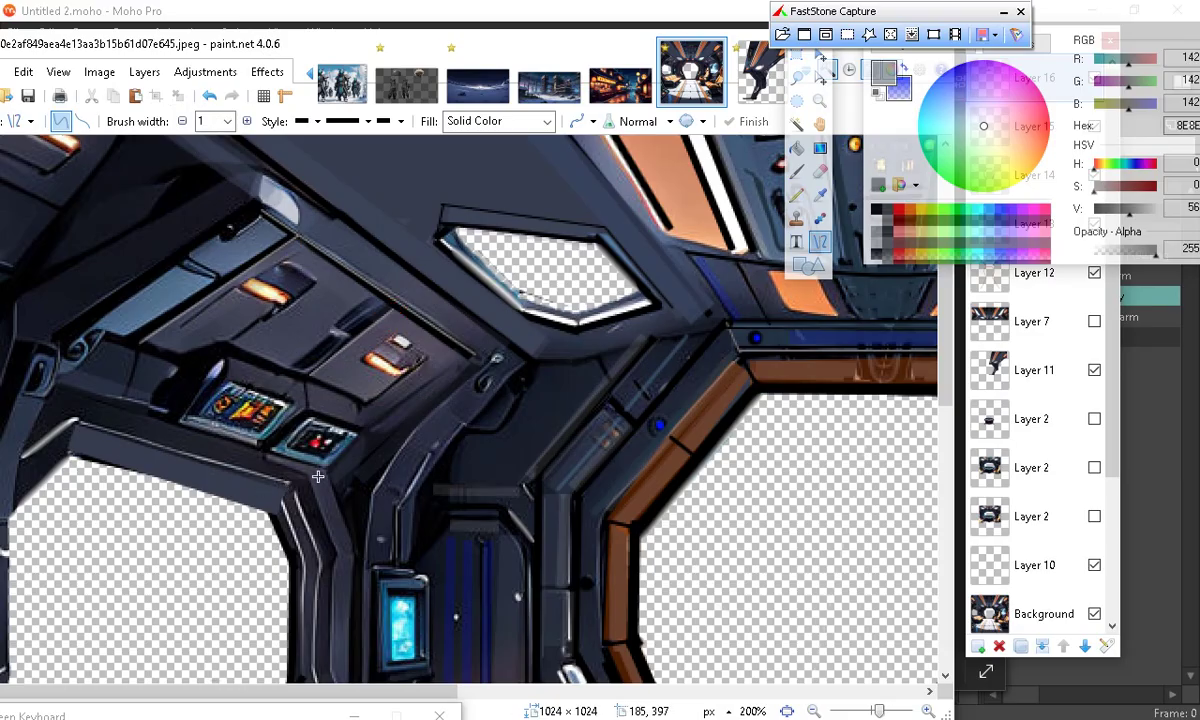
# Draw short horizontal 1 px grey lines across the lower and upper ends of the blue stripes on the narrow wall door
pyautogui.scroll(-3, 263, 494)
pyautogui.scroll(3, 246, 461)
pyautogui.scroll(-3, 344, 524)
pyautogui.scroll(3, 320, 520)
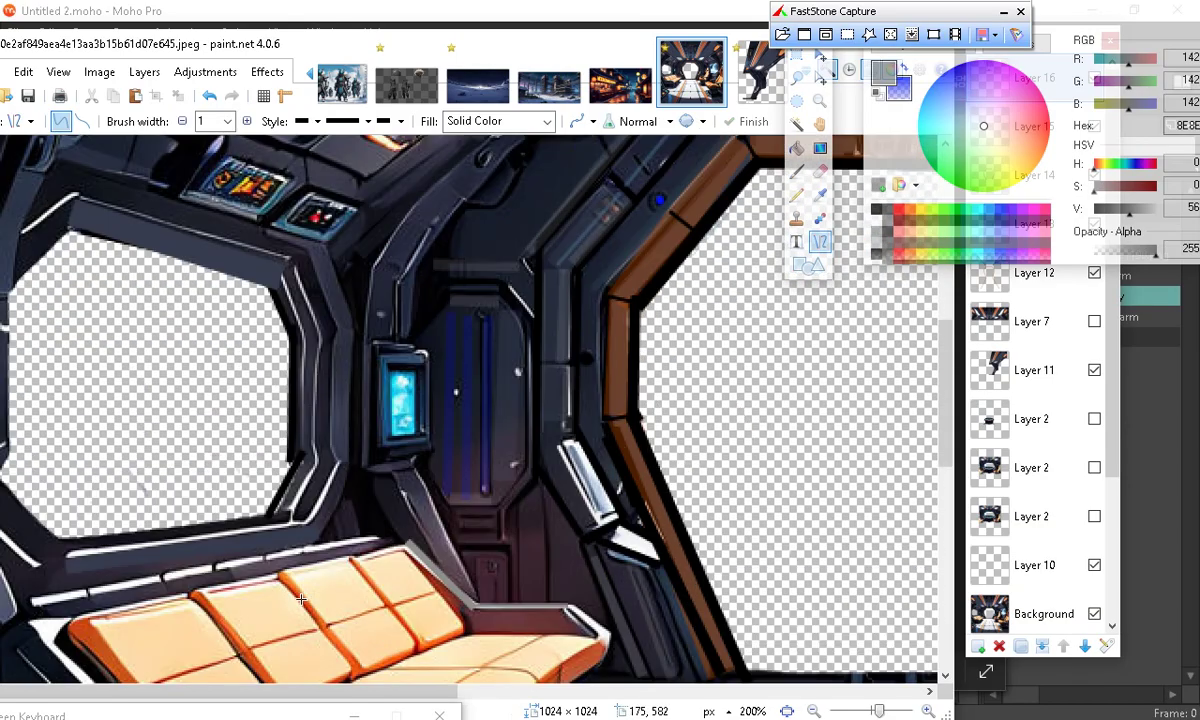
pyautogui.scroll(-2, 301, 494)
pyautogui.moveTo(441, 497); pyautogui.dragTo(488, 497)
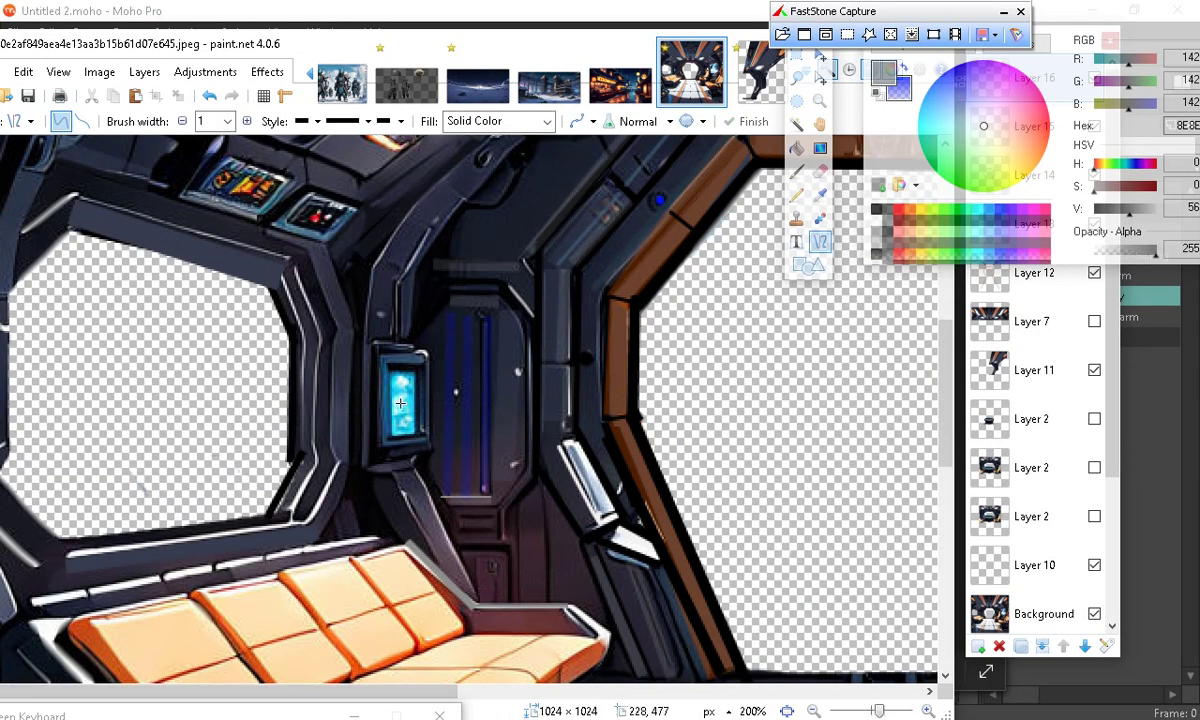
pyautogui.moveTo(451, 309); pyautogui.dragTo(493, 308)
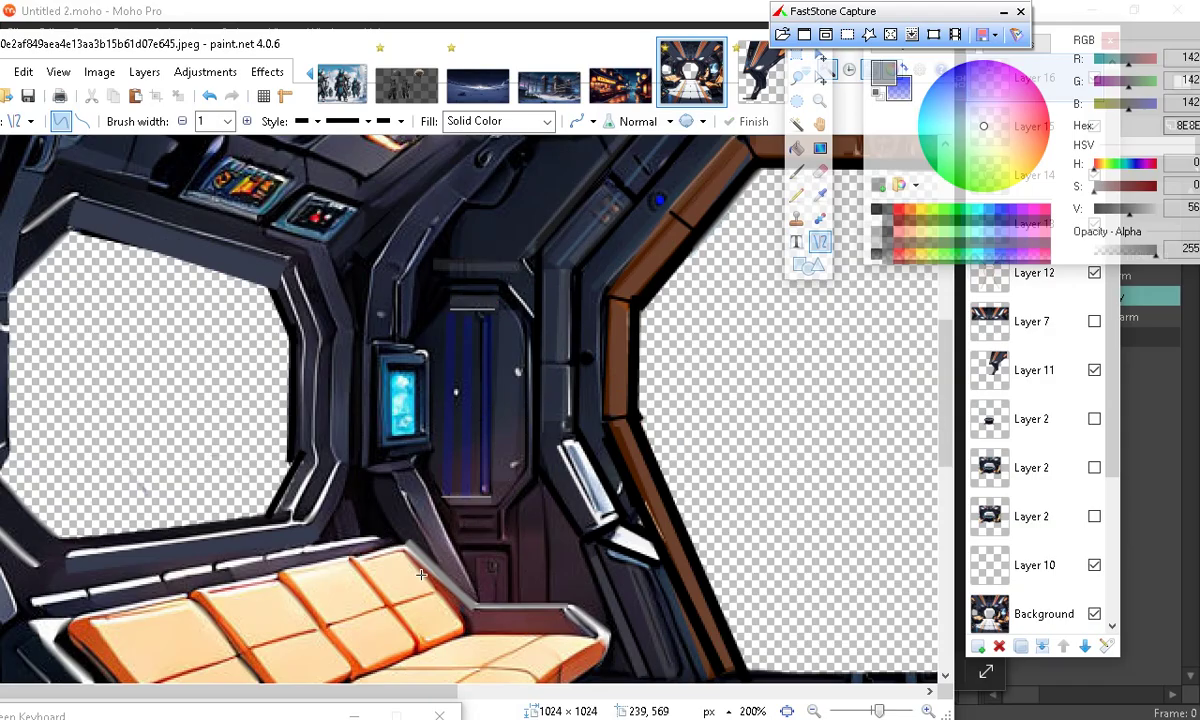
# Draw a vertical 1 px grey line on the wall from beside the cyan screen's lower edge down to the bench backrest
pyautogui.scroll(3, 494, 310)
pyautogui.scroll(-1, 334, 605)
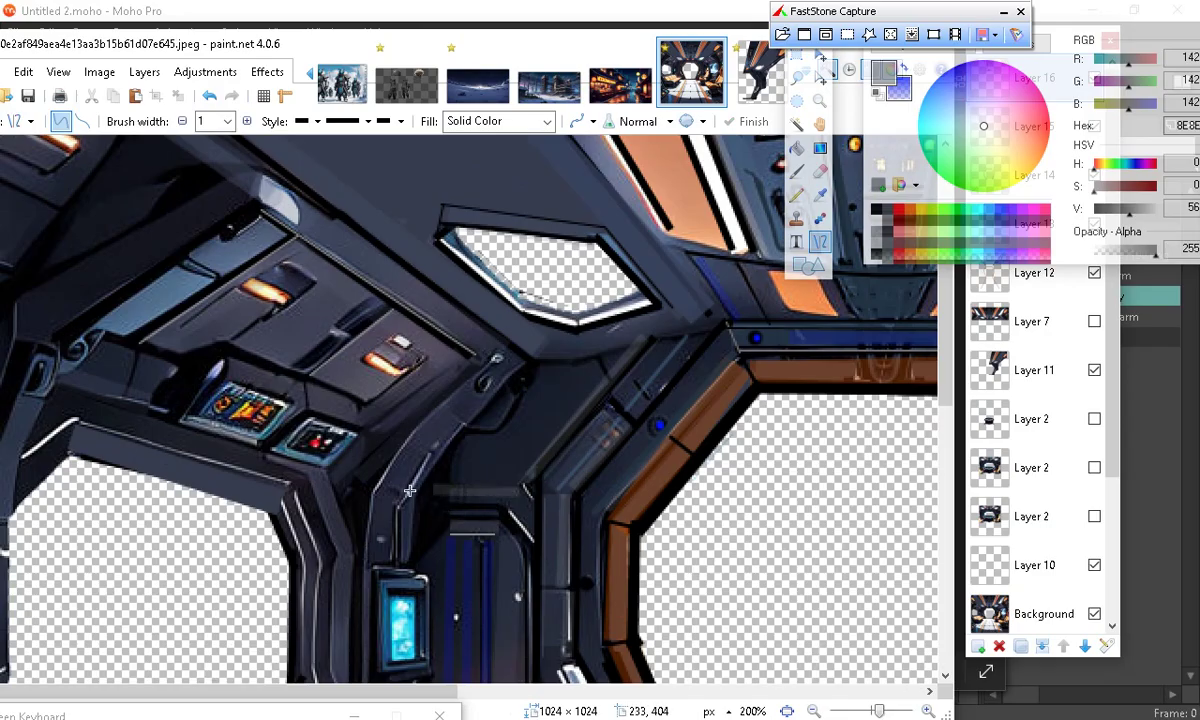
pyautogui.scroll(-3, 390, 470)
pyautogui.scroll(2, 373, 454)
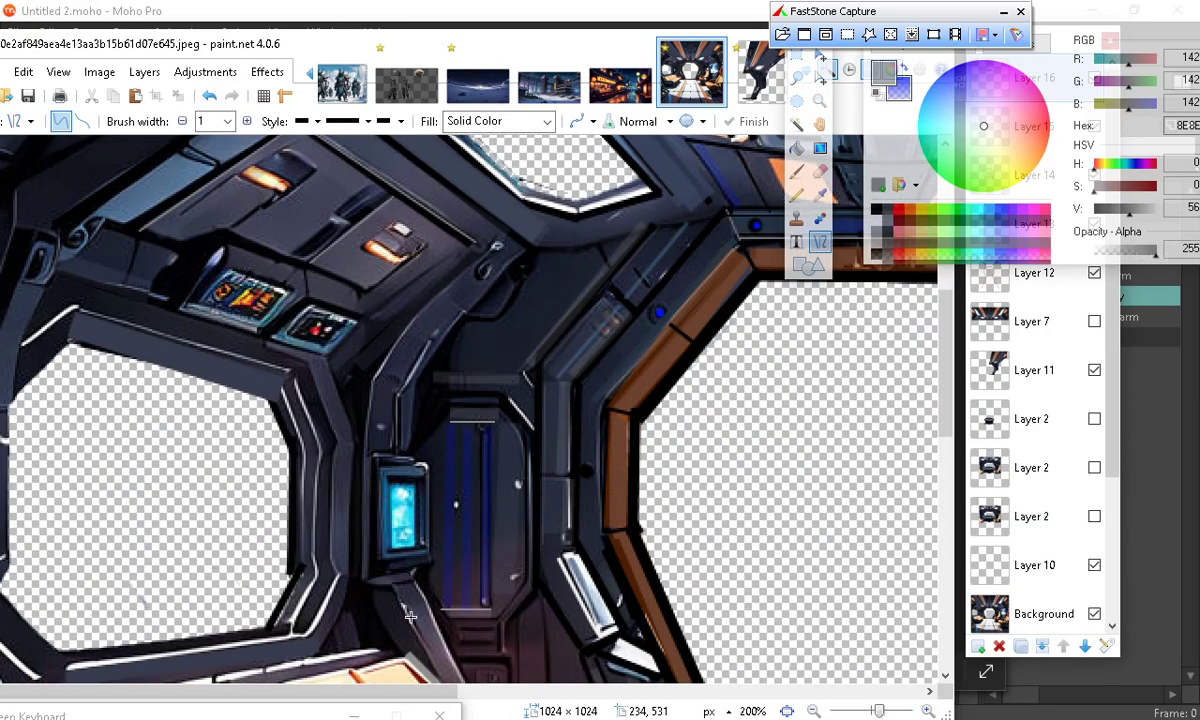
pyautogui.scroll(-2, 361, 634)
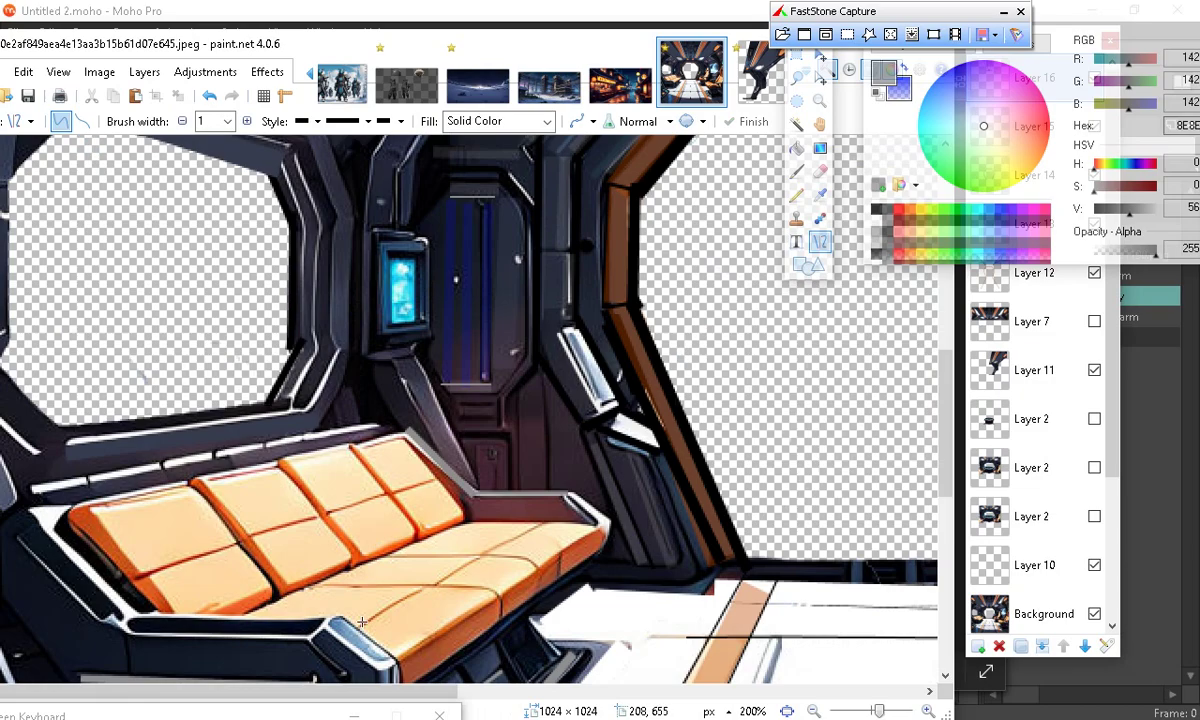
pyautogui.scroll(2, 347, 587)
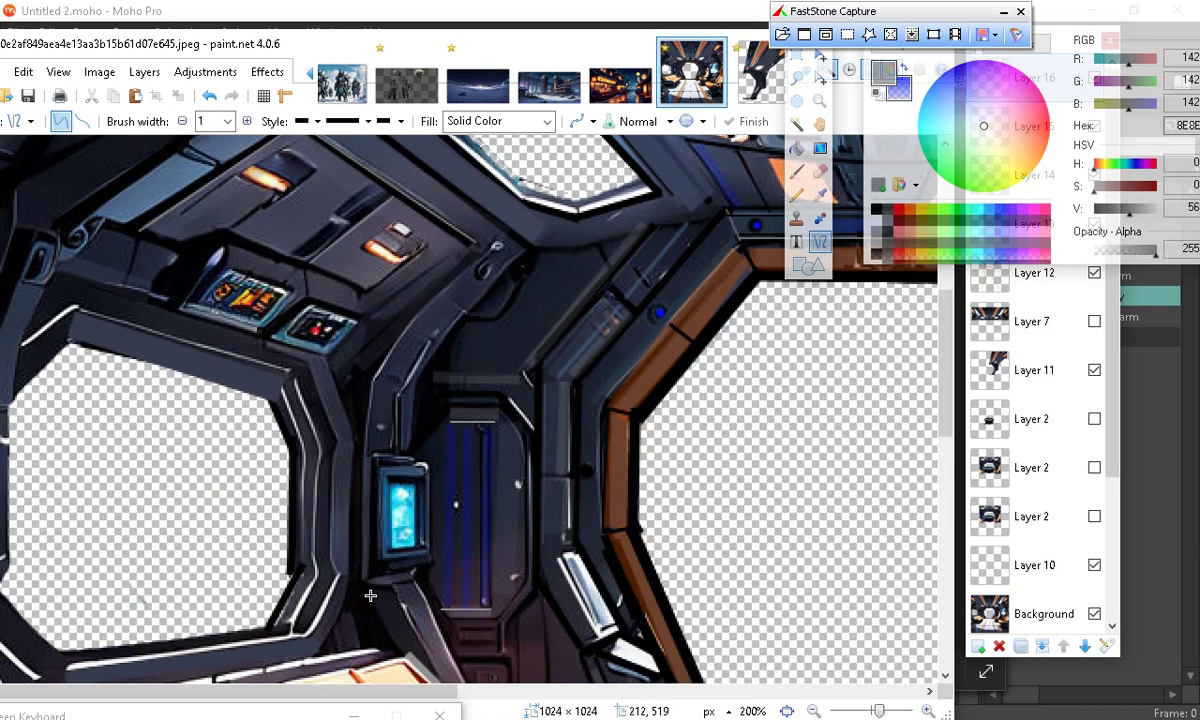
pyautogui.moveTo(362, 587); pyautogui.dragTo(365, 650)
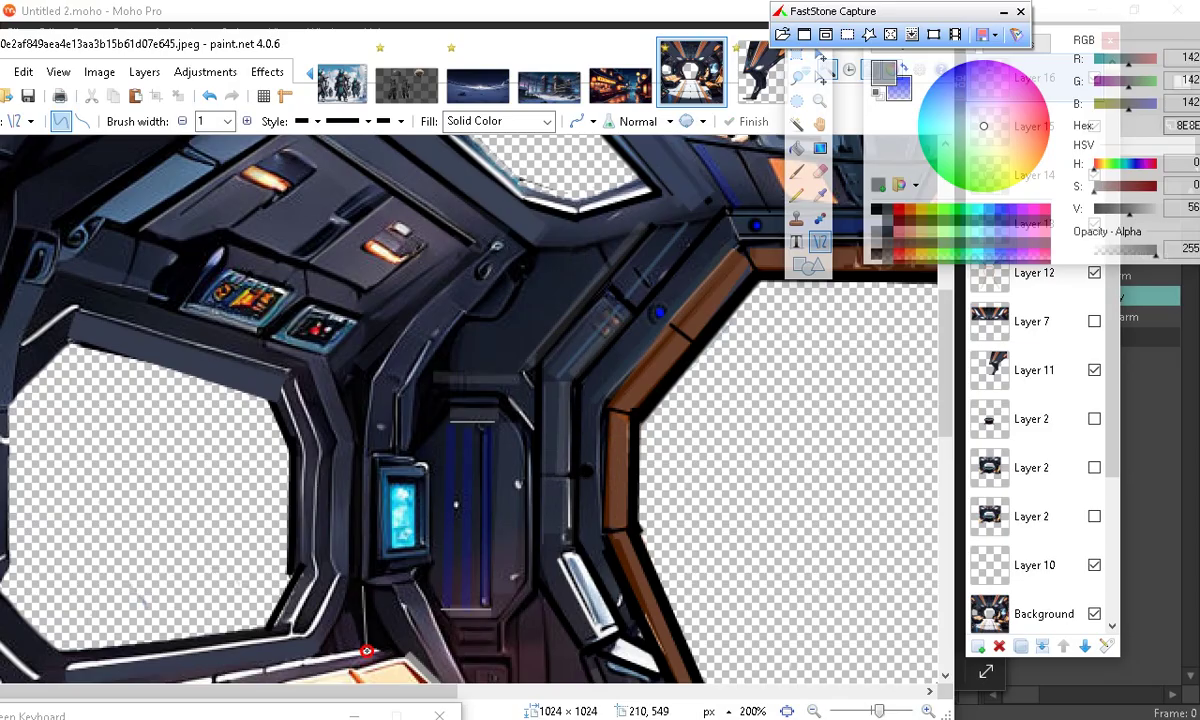
pyautogui.scroll(-4, 366, 650)
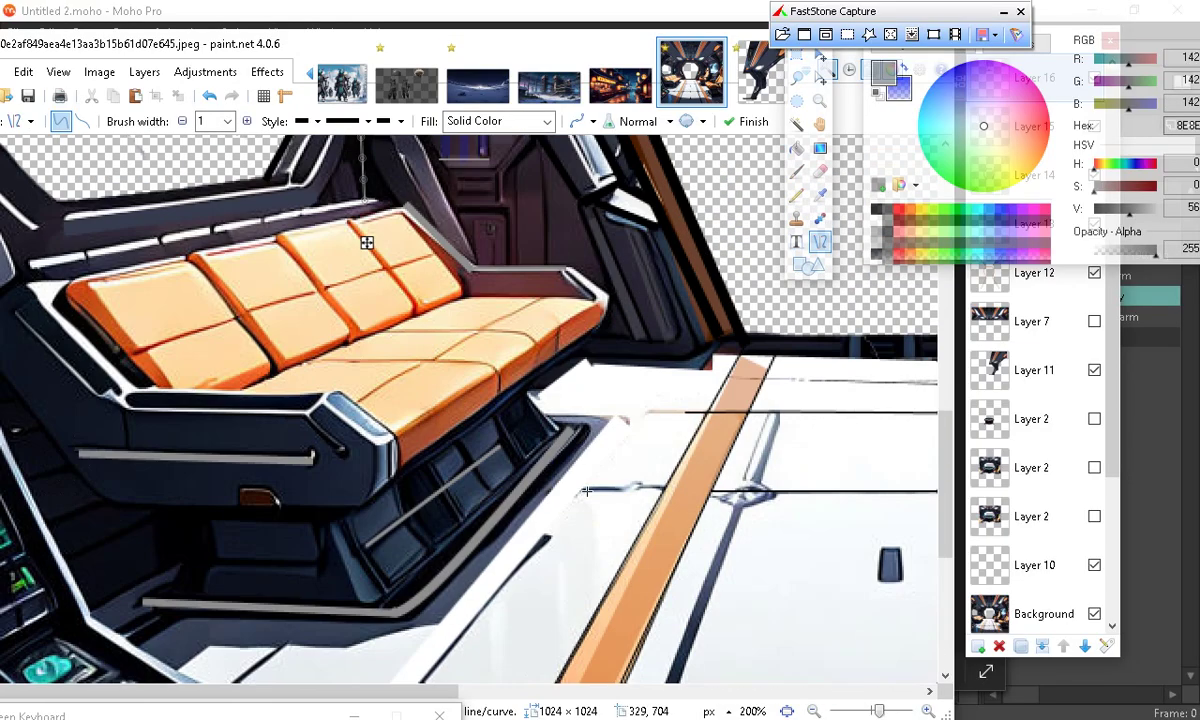
pyautogui.scroll(4, 527, 680)
pyautogui.scroll(-1, 553, 523)
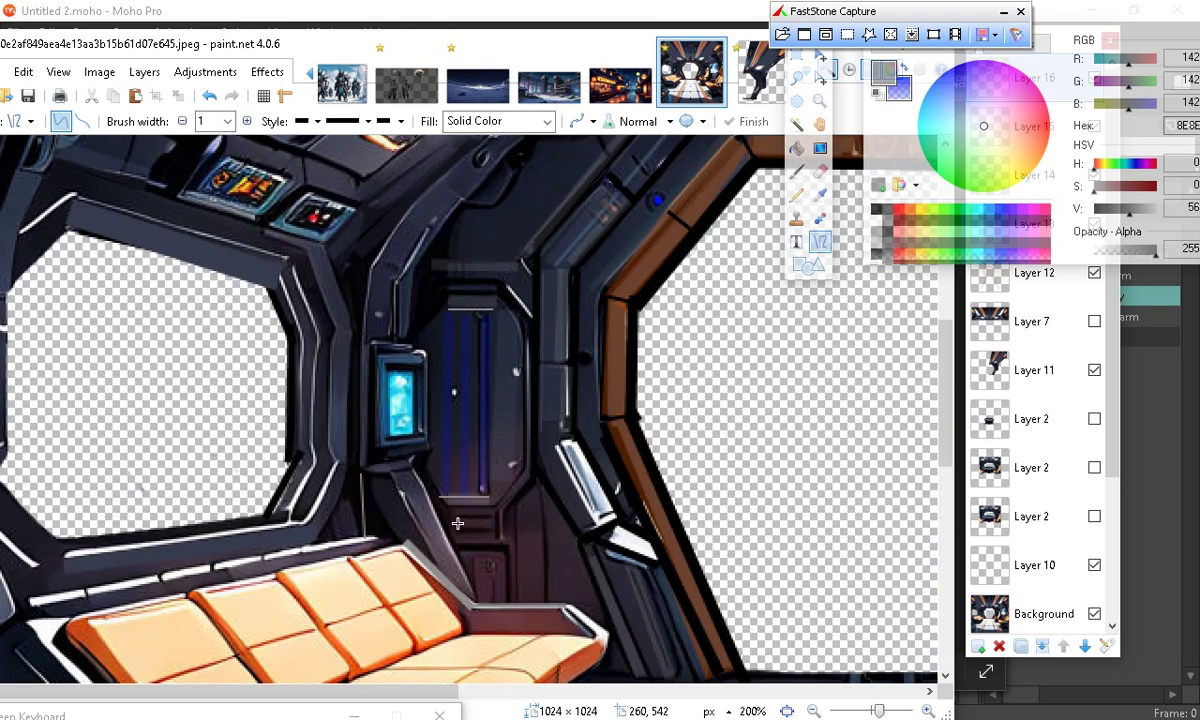
pyautogui.scroll(2, 457, 523)
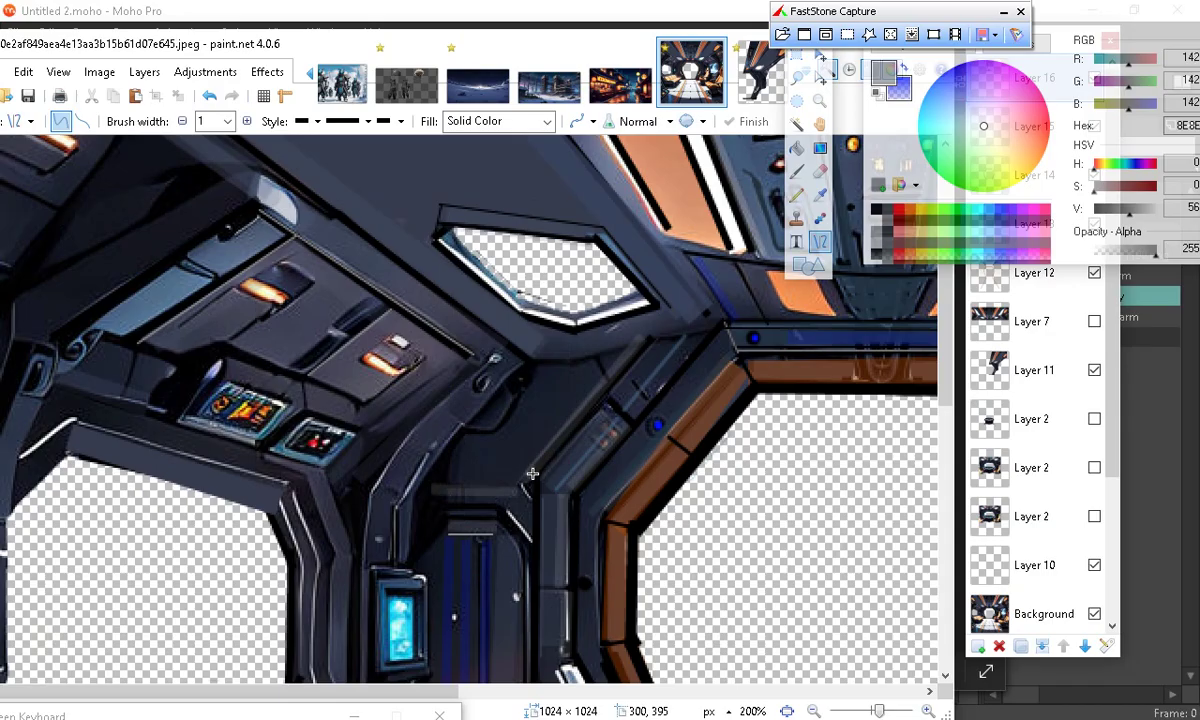
pyautogui.moveTo(463, 431)
pyautogui.mouseDown()
pyautogui.moveTo(522, 420)
pyautogui.moveTo(474, 426)
pyautogui.moveTo(503, 429)
pyautogui.mouseUp()
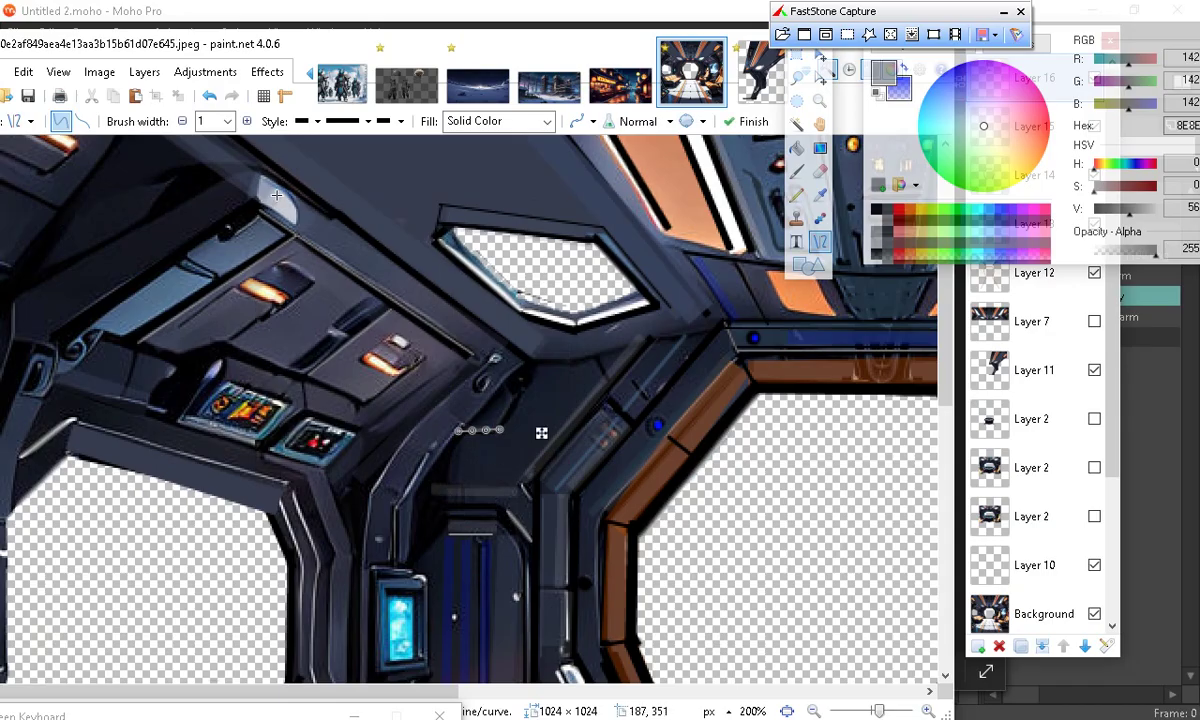
pyautogui.click(209, 96)
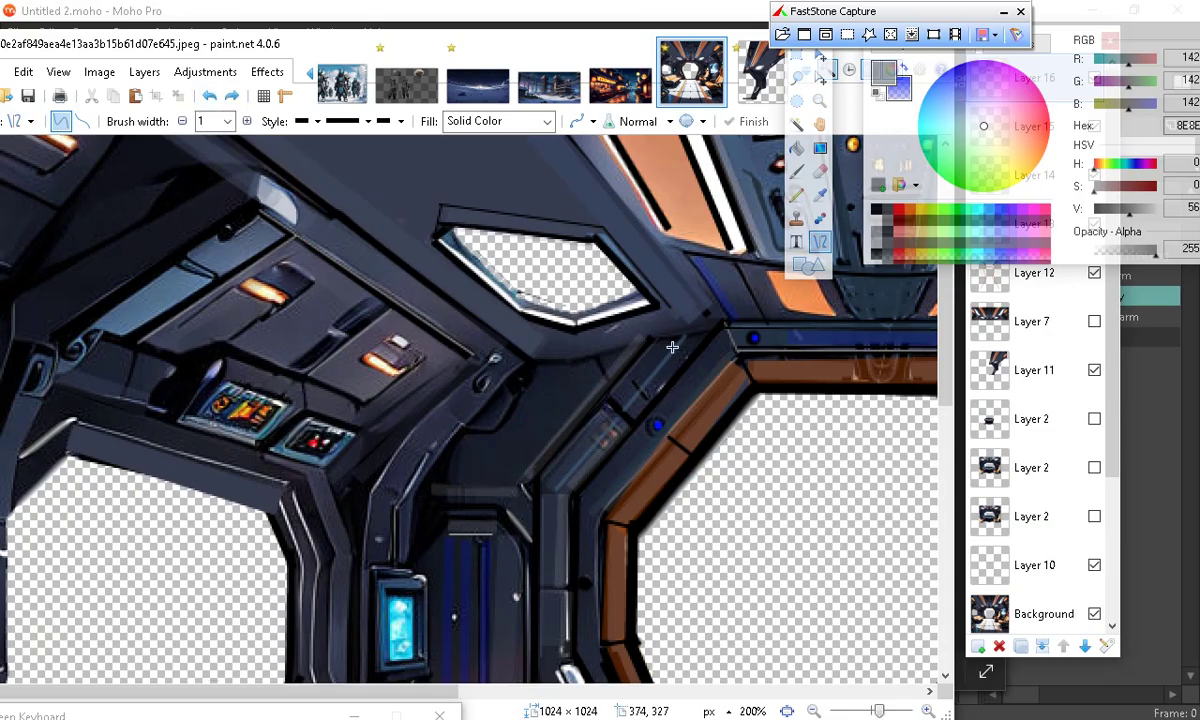
# Draw two 1 px grey lines at opacity 97 on the wall above the narrow door, one toward the slanted pillar and one toward the ceiling
pyautogui.moveTo(1111, 250); pyautogui.dragTo(1096, 250)
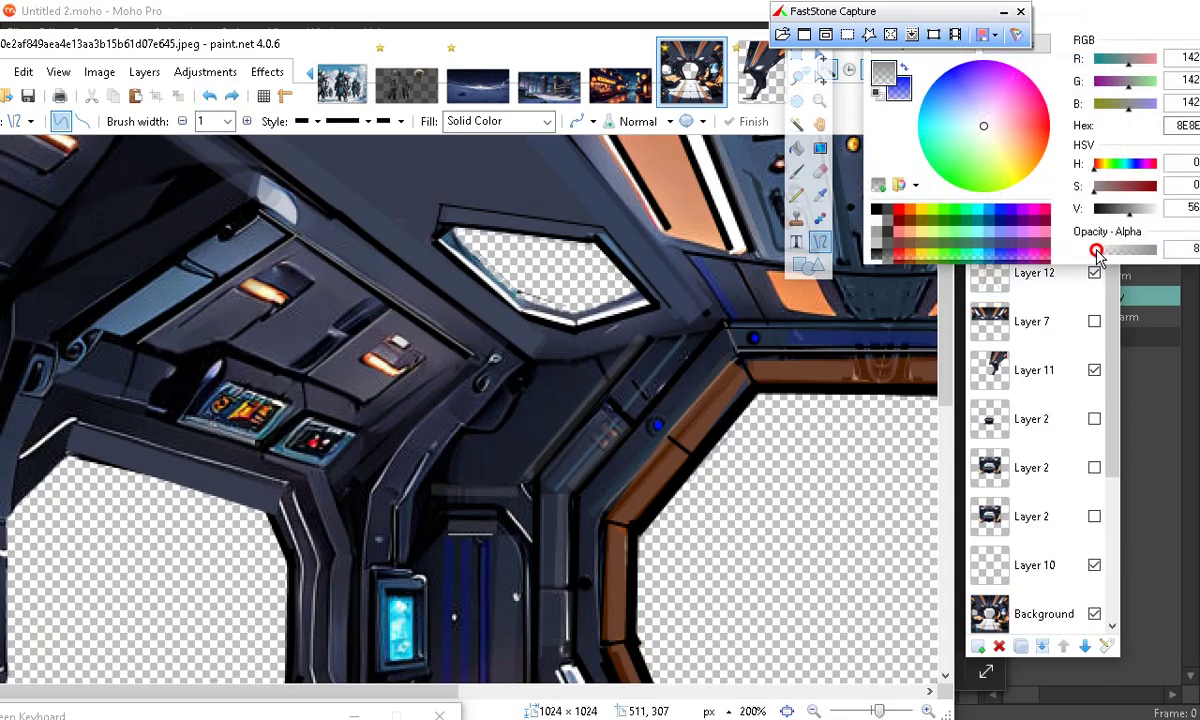
pyautogui.moveTo(494, 426); pyautogui.dragTo(580, 401)
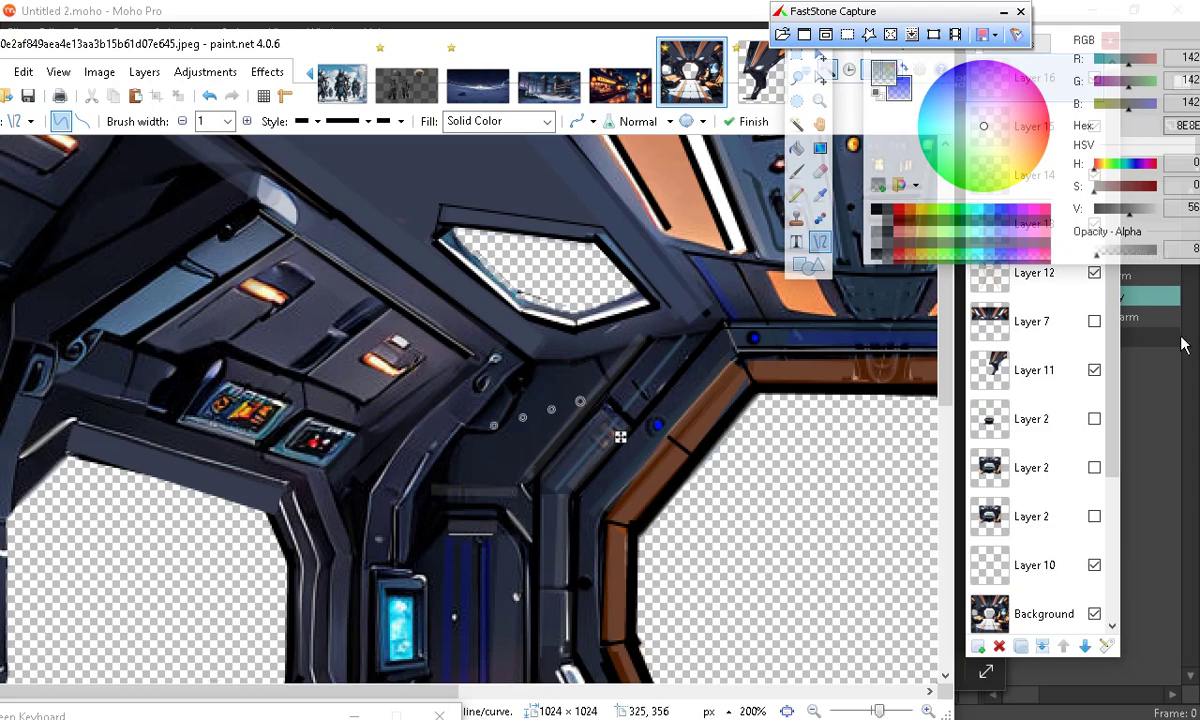
pyautogui.moveTo(1100, 250)
pyautogui.mouseDown()
pyautogui.moveTo(1130, 252)
pyautogui.moveTo(1118, 251)
pyautogui.mouseUp()
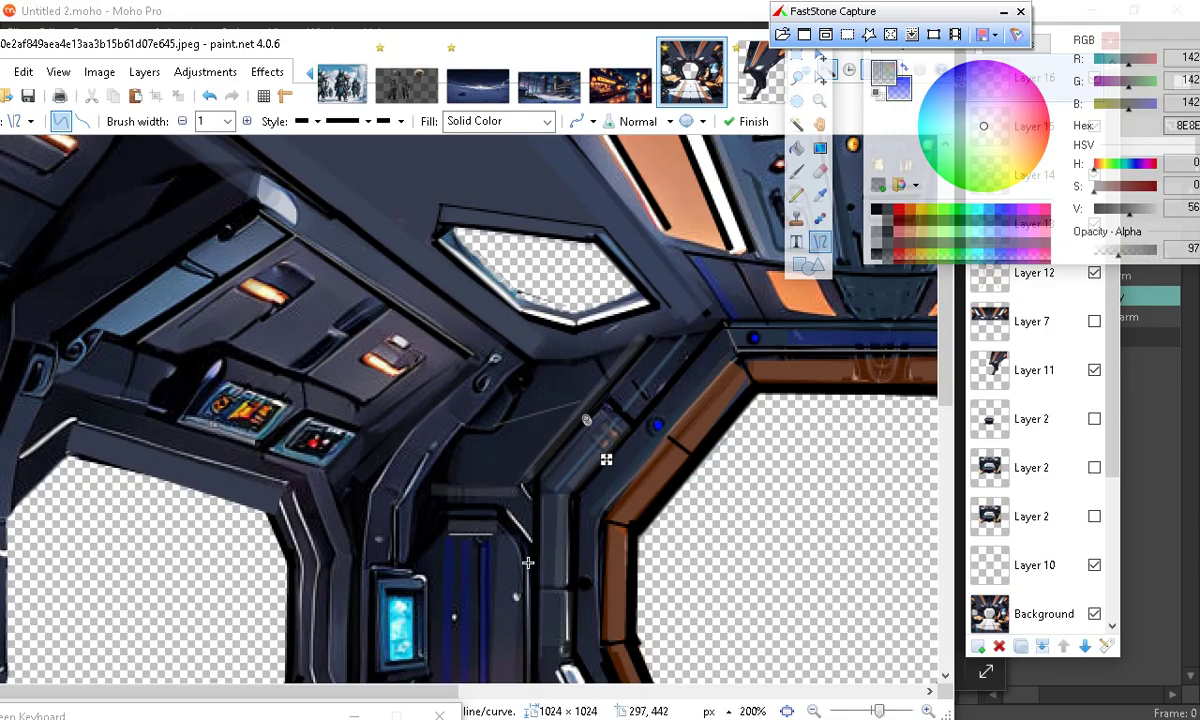
pyautogui.moveTo(498, 429); pyautogui.dragTo(532, 364)
pyautogui.click(416, 528)
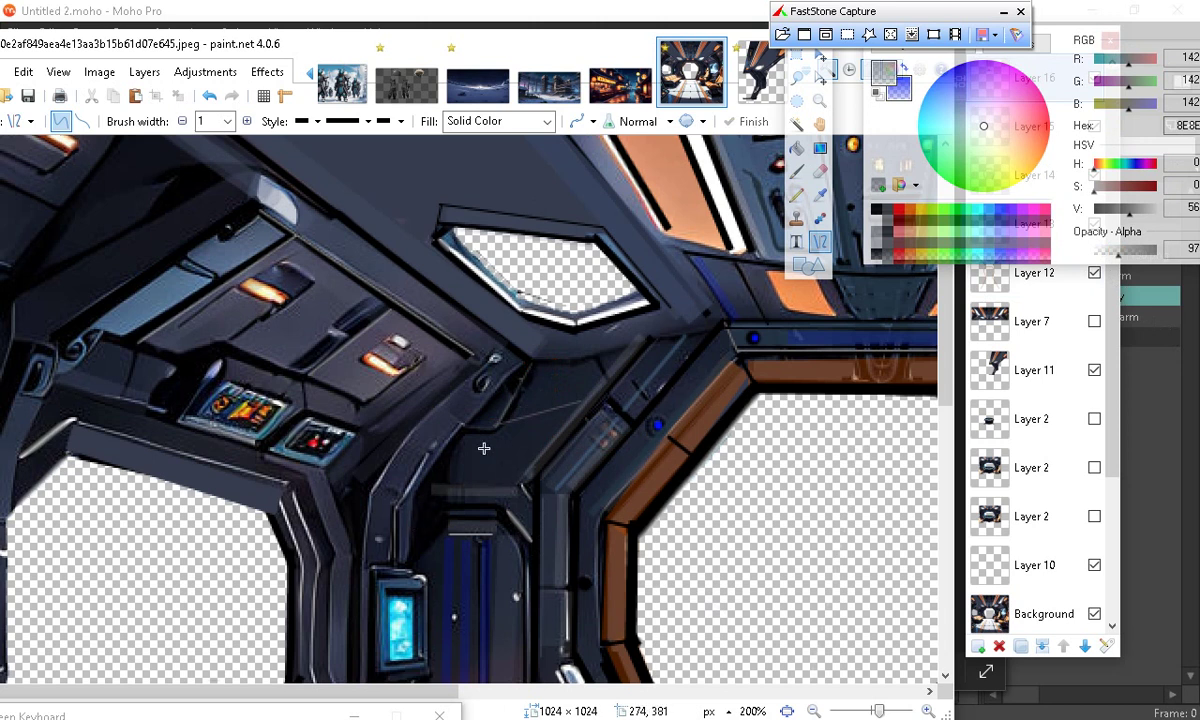
pyautogui.moveTo(496, 424)
pyautogui.mouseDown()
pyautogui.moveTo(549, 348)
pyautogui.moveTo(538, 383)
pyautogui.moveTo(535, 357)
pyautogui.mouseUp()
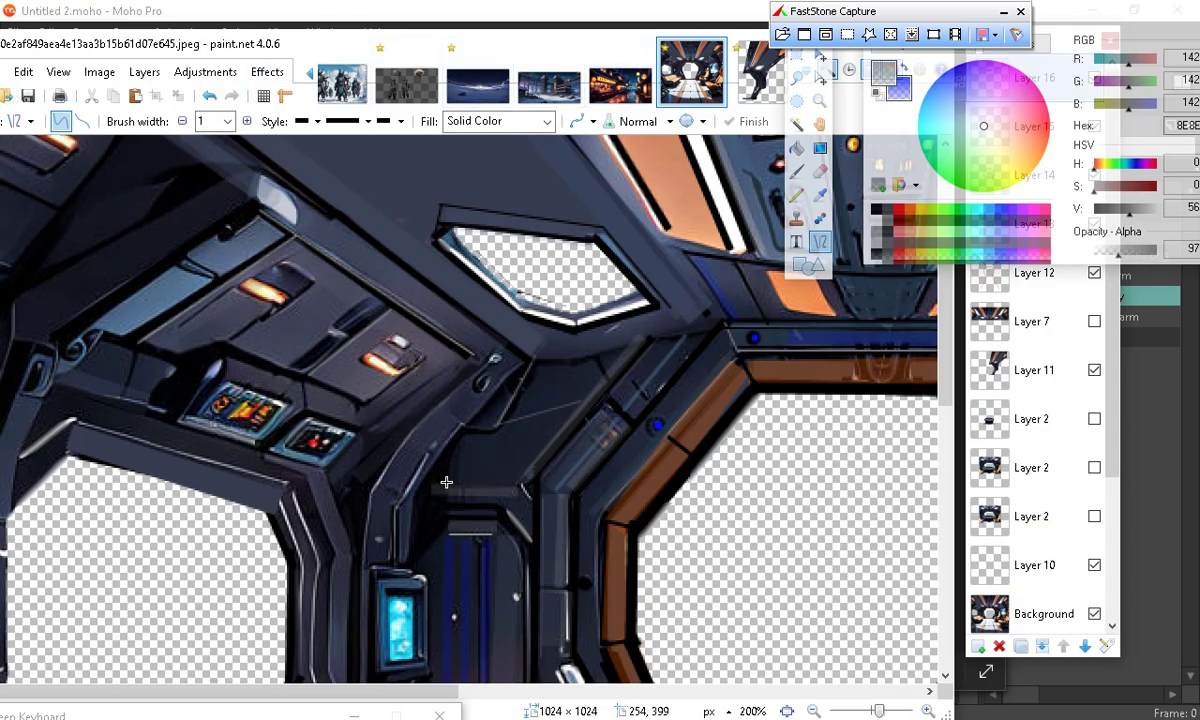
pyautogui.moveTo(424, 483); pyautogui.dragTo(516, 486)
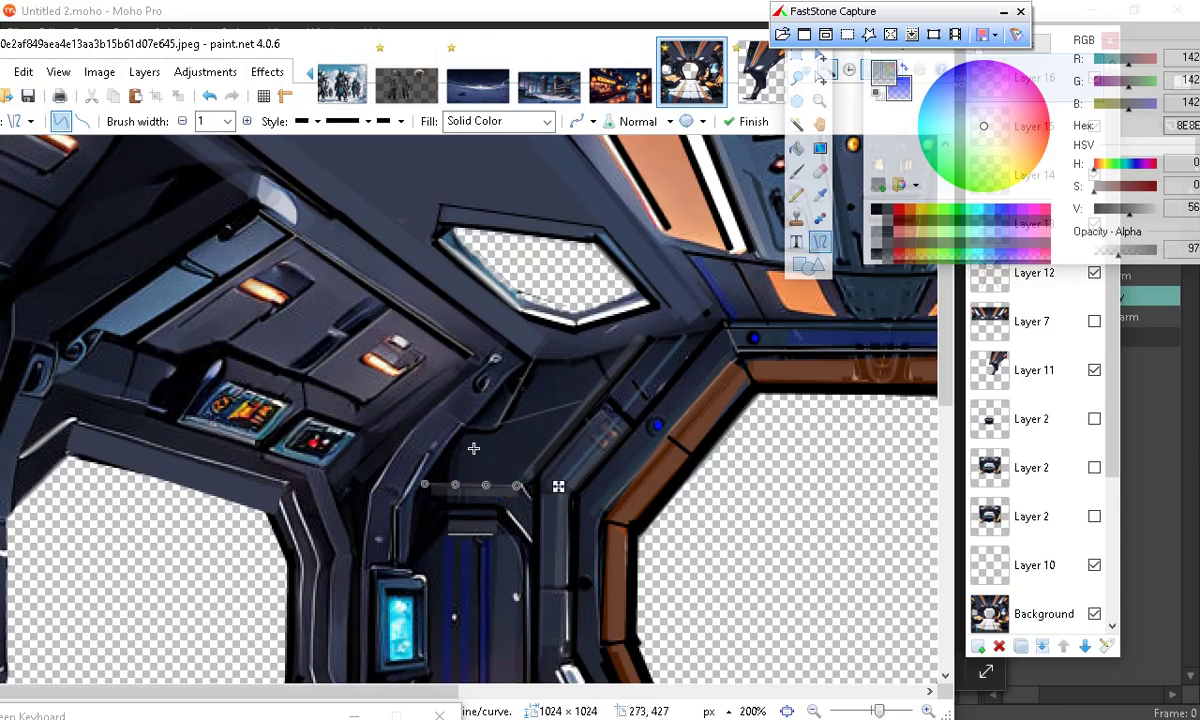
pyautogui.click(209, 95)
pyautogui.scroll(-3, 605, 635)
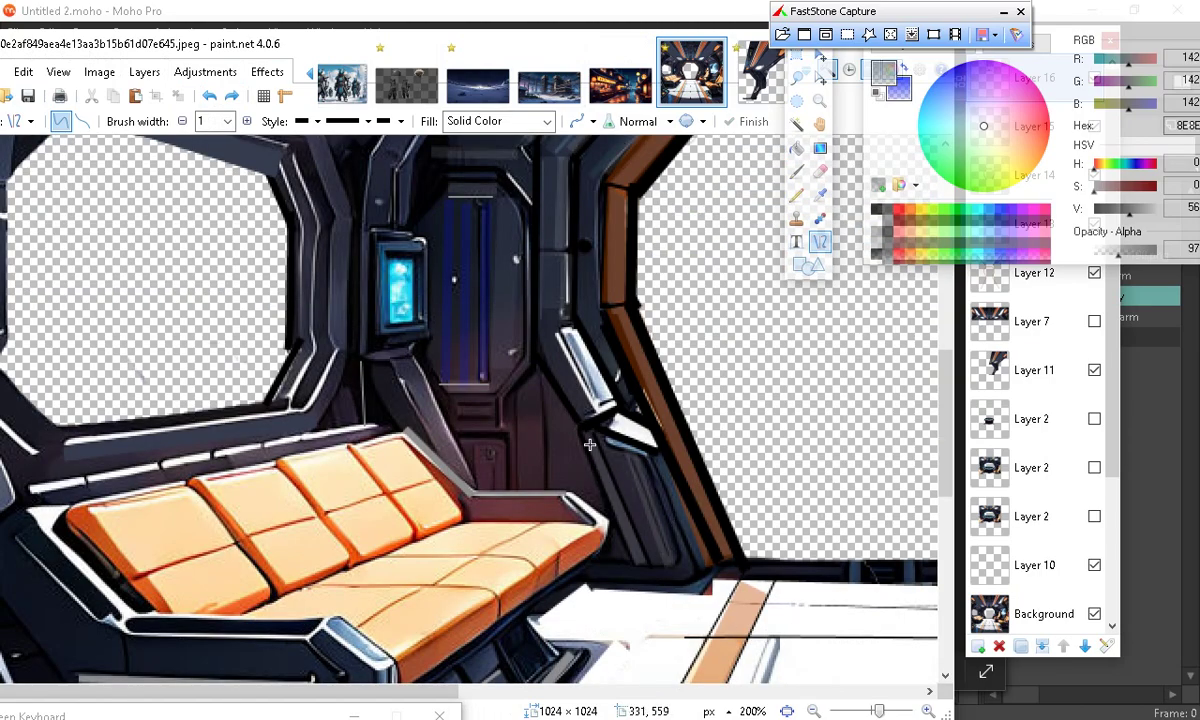
pyautogui.moveTo(595, 440); pyautogui.dragTo(651, 560)
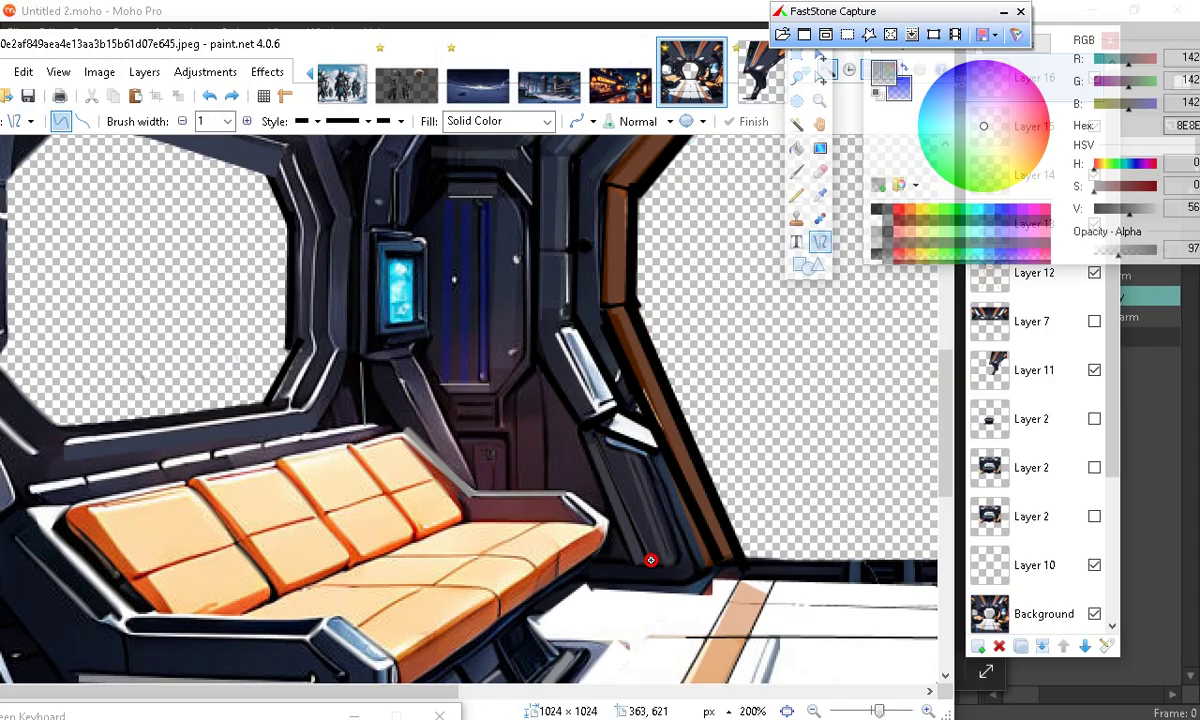
pyautogui.click(211, 100)
# Set the grey's brightness to 68 and draw 1 px lines along the doorway's lower left pillar and across the seam beside its black bolt
pyautogui.moveTo(1130, 222); pyautogui.dragTo(1136, 222)
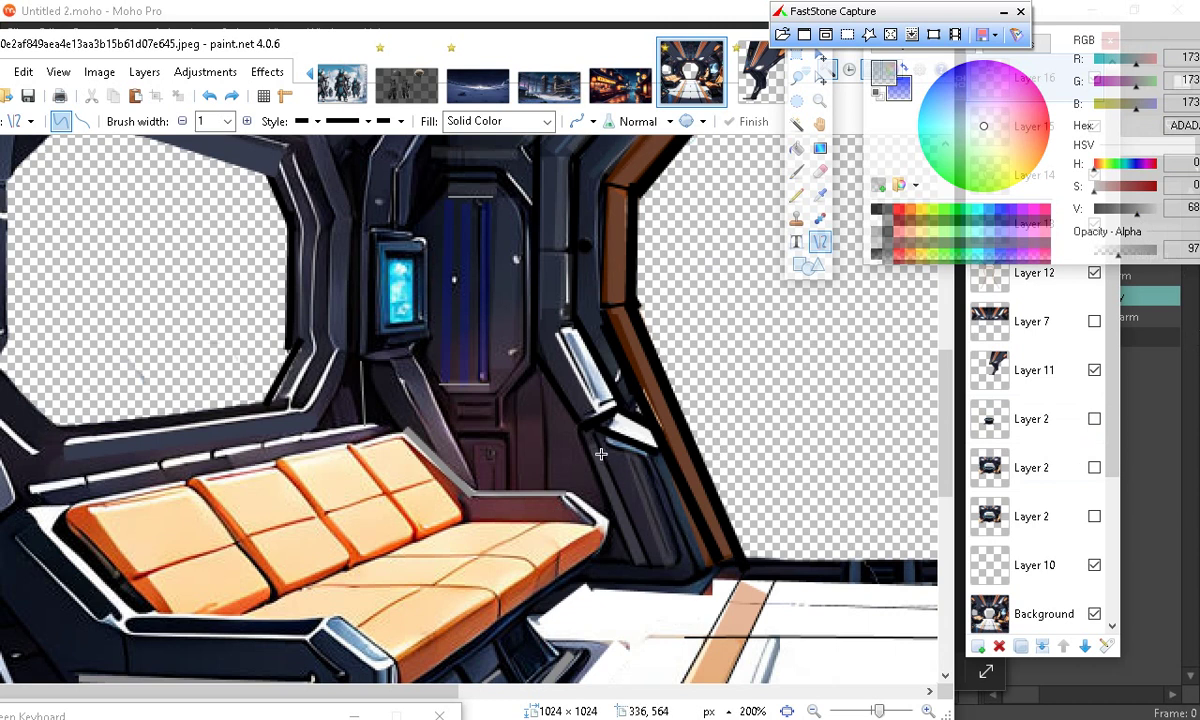
pyautogui.moveTo(602, 444); pyautogui.dragTo(651, 565)
pyautogui.click(758, 594)
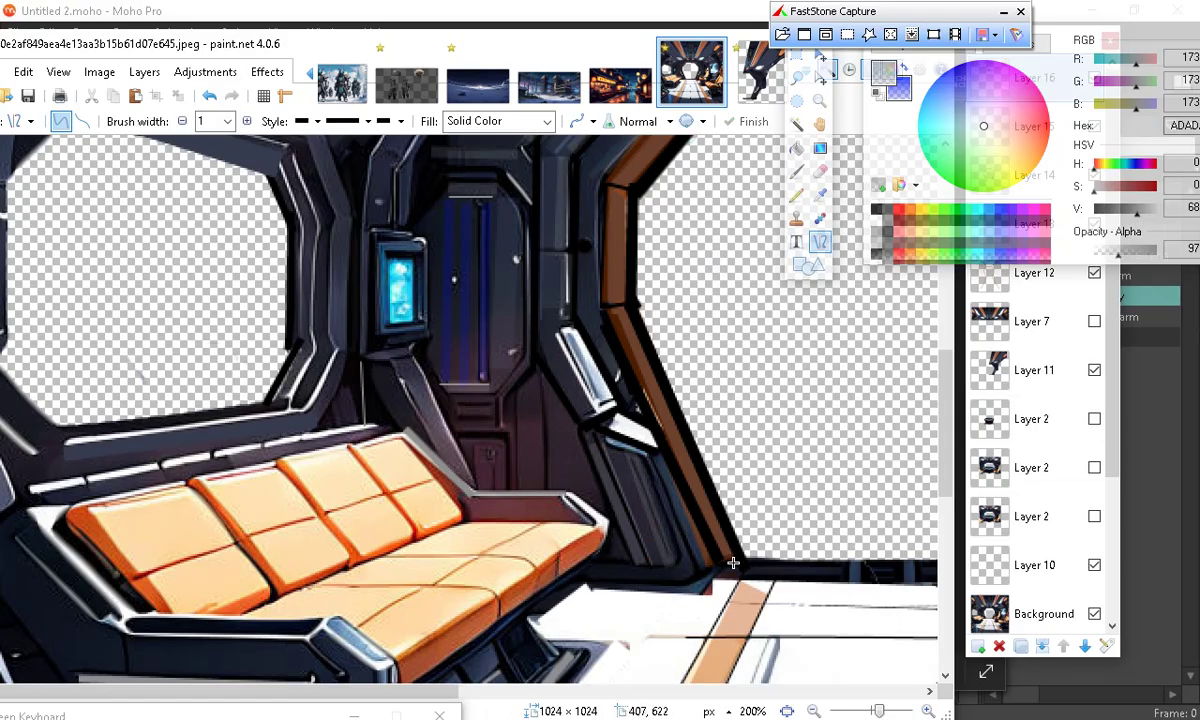
pyautogui.scroll(3, 664, 504)
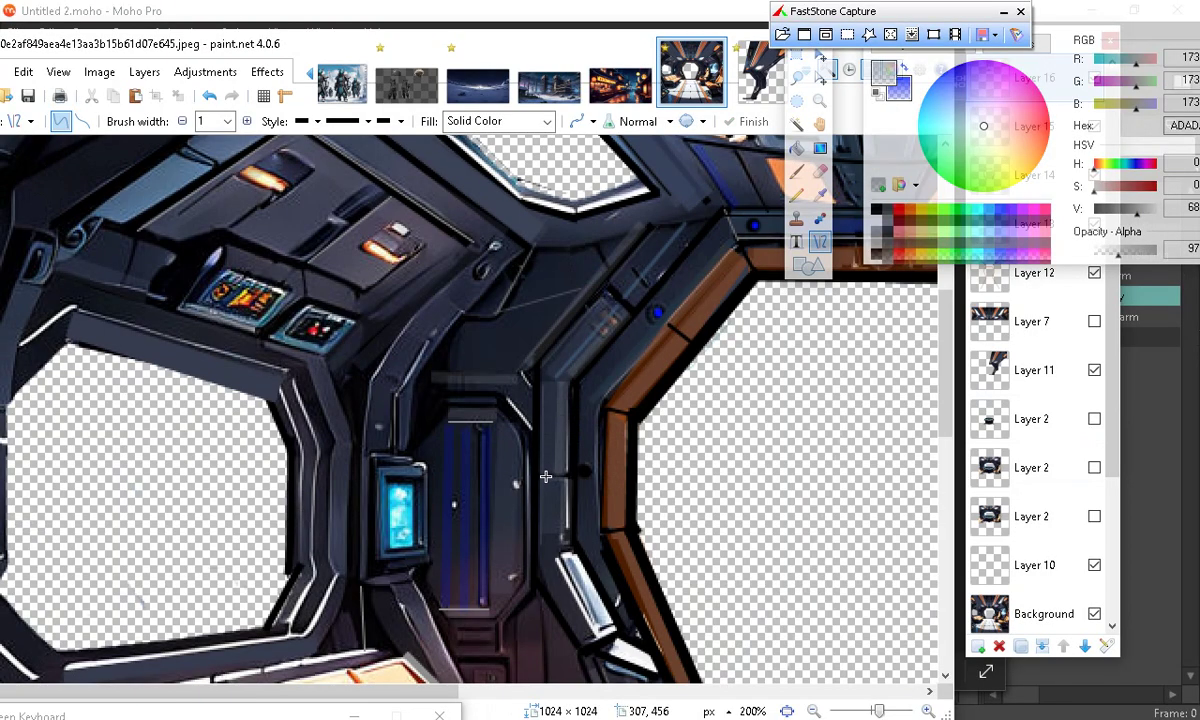
pyautogui.moveTo(543, 477); pyautogui.dragTo(566, 477)
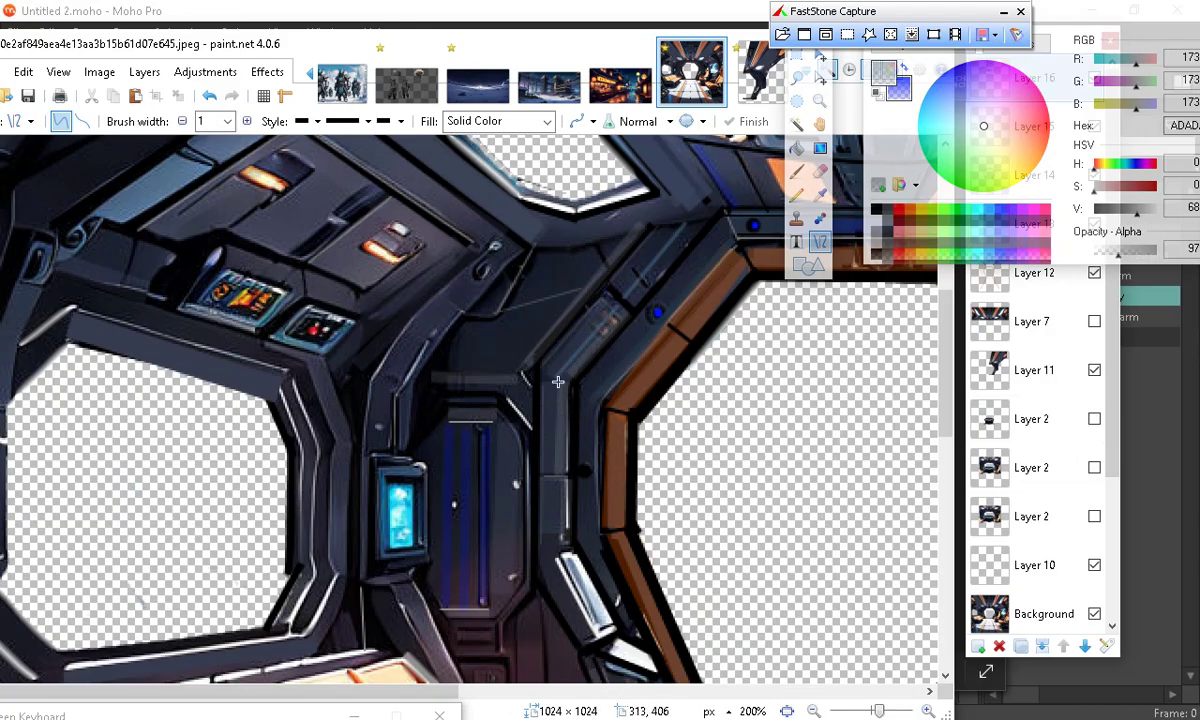
# Draw short 1 px grey lines across the doorway's upper left pillar, setting the opacity to 182 for the one on its slanted section
pyautogui.moveTo(550, 379); pyautogui.dragTo(573, 381)
pyautogui.moveTo(609, 288); pyautogui.dragTo(630, 315)
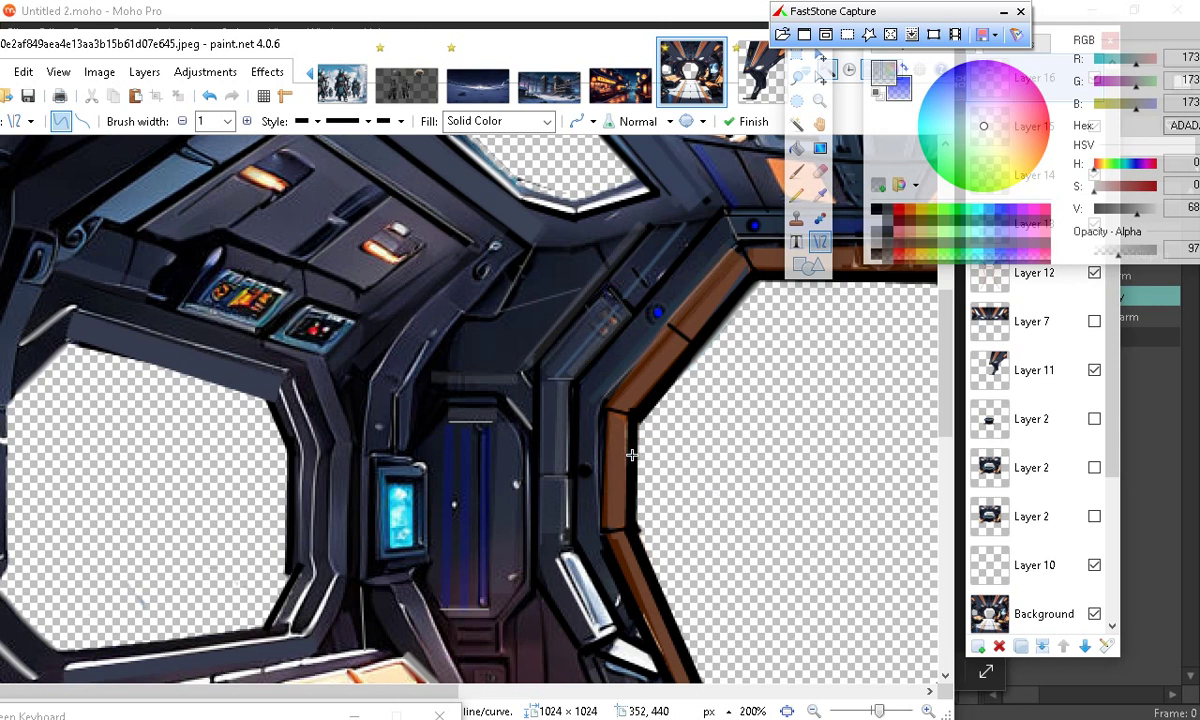
pyautogui.click(1137, 250)
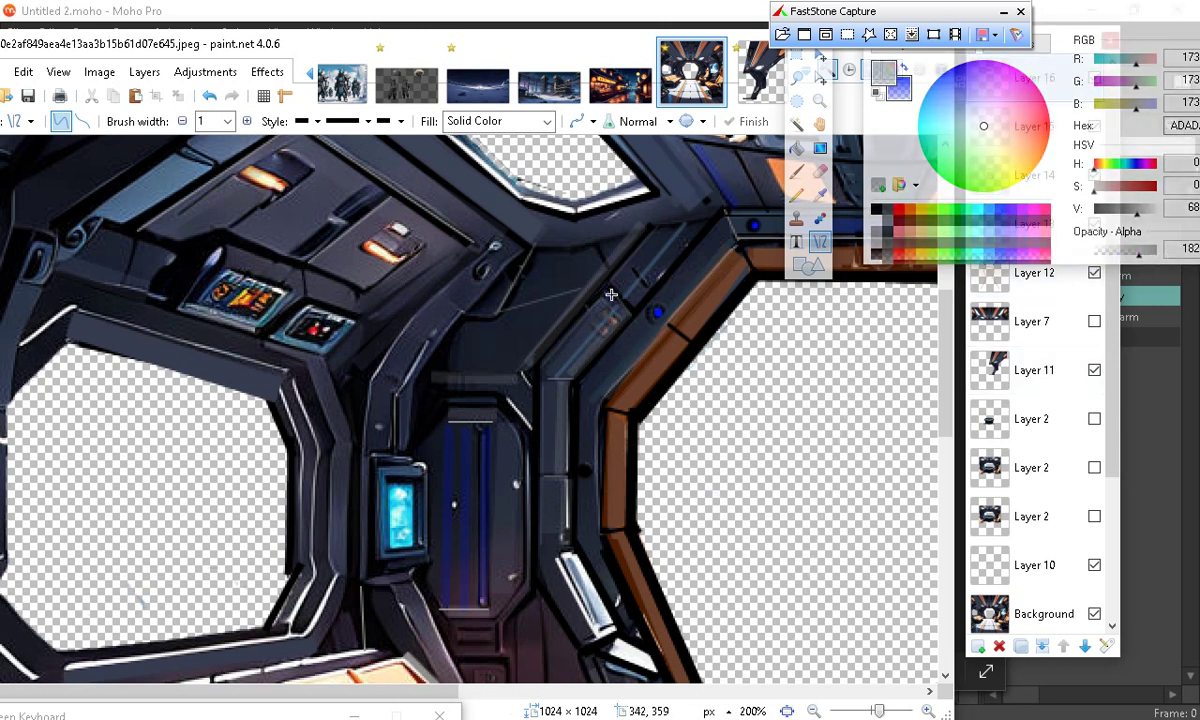
pyautogui.moveTo(605, 288); pyautogui.dragTo(632, 310)
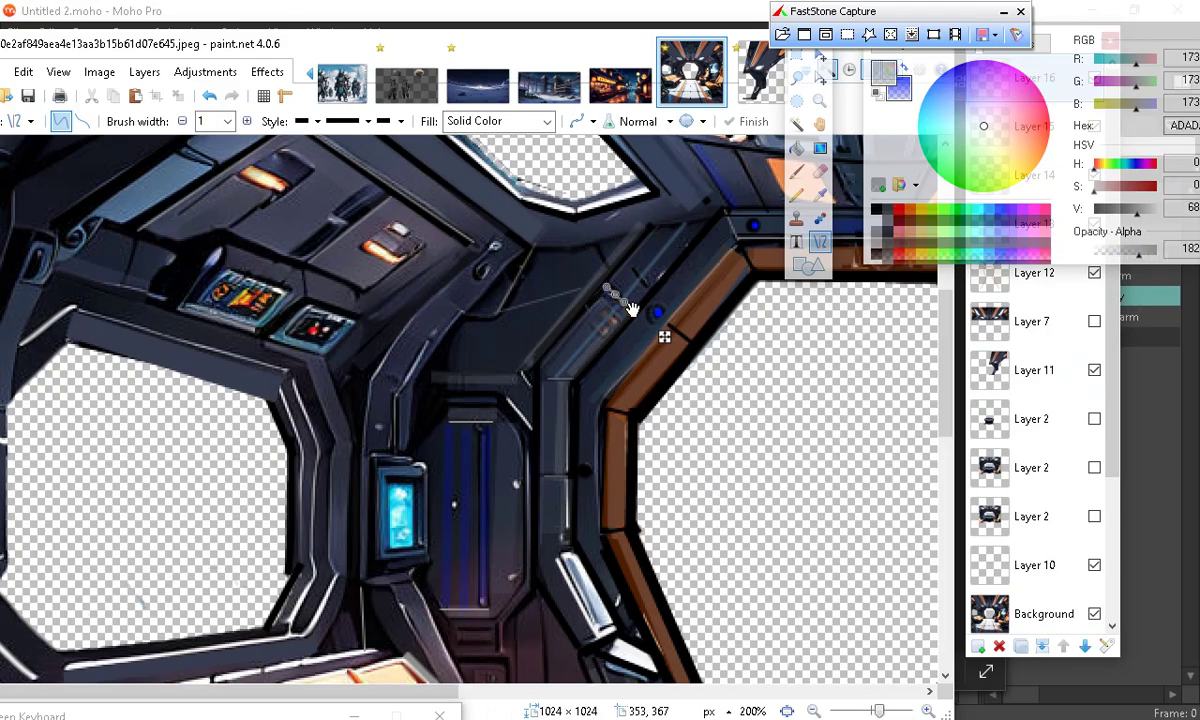
pyautogui.click(209, 96)
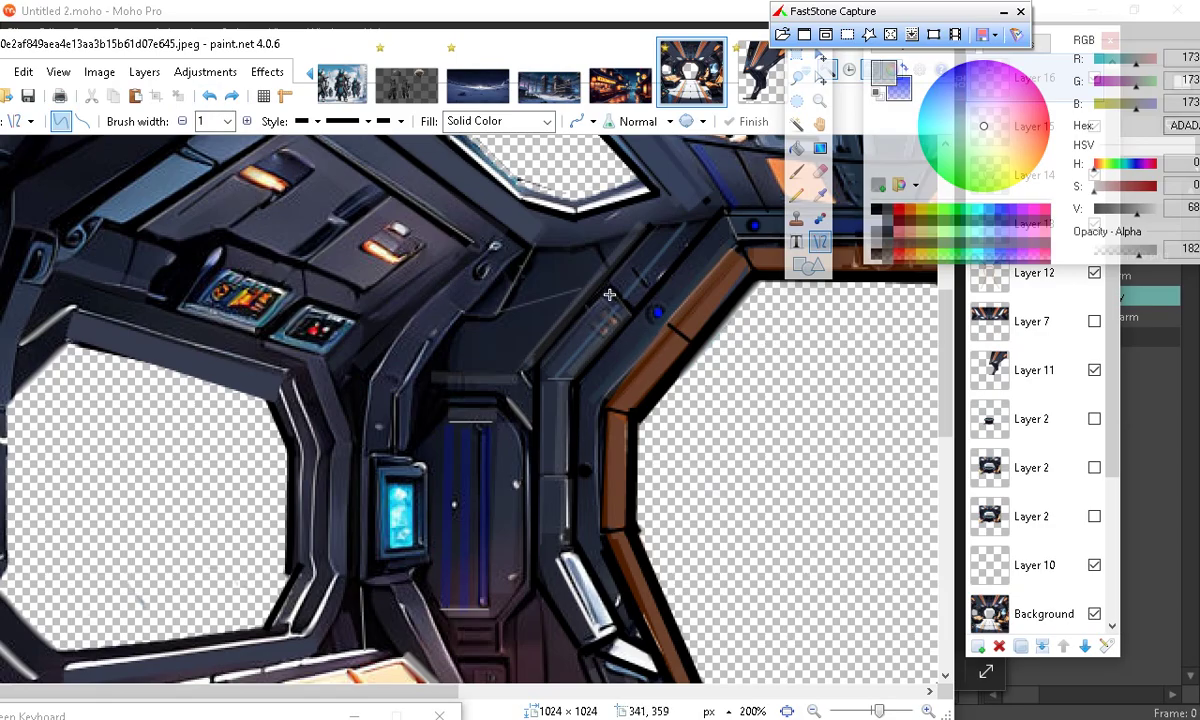
pyautogui.moveTo(609, 290); pyautogui.dragTo(633, 310)
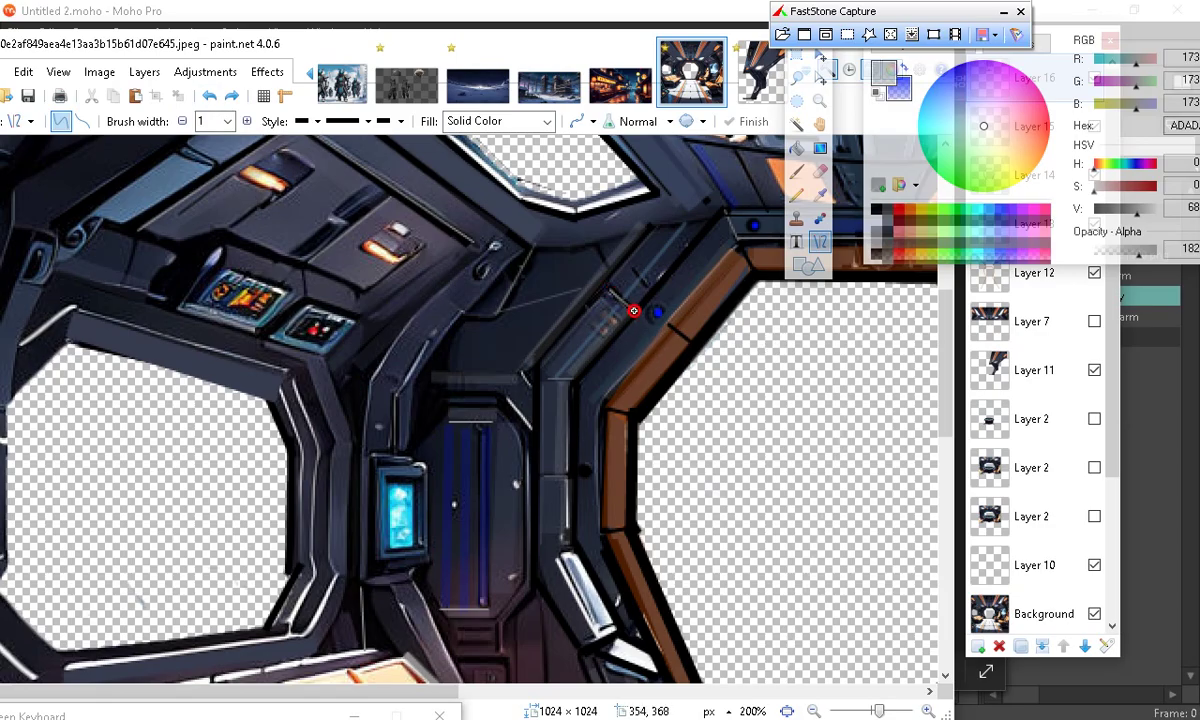
pyautogui.click(527, 578)
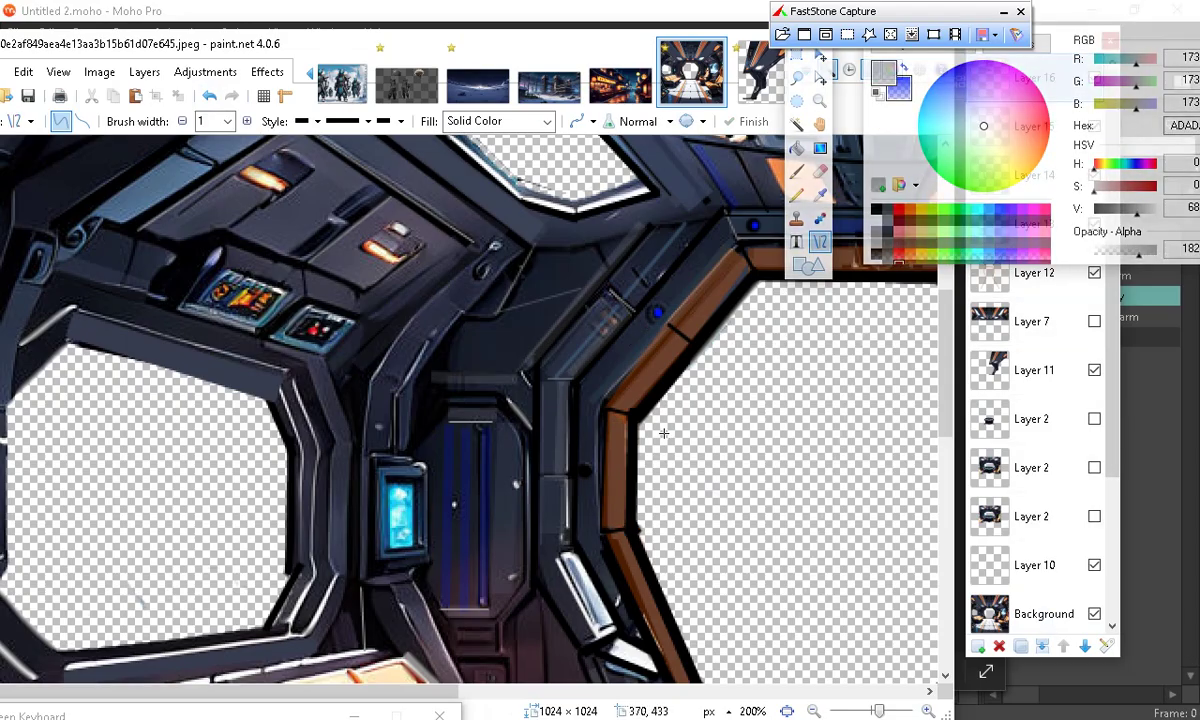
# Draw a long diagonal 1 px grey line along the ceiling panel's lower edge above the left wall consoles
pyautogui.scroll(3, 324, 485)
pyautogui.scroll(3, 324, 485)
pyautogui.scroll(-2, 357, 512)
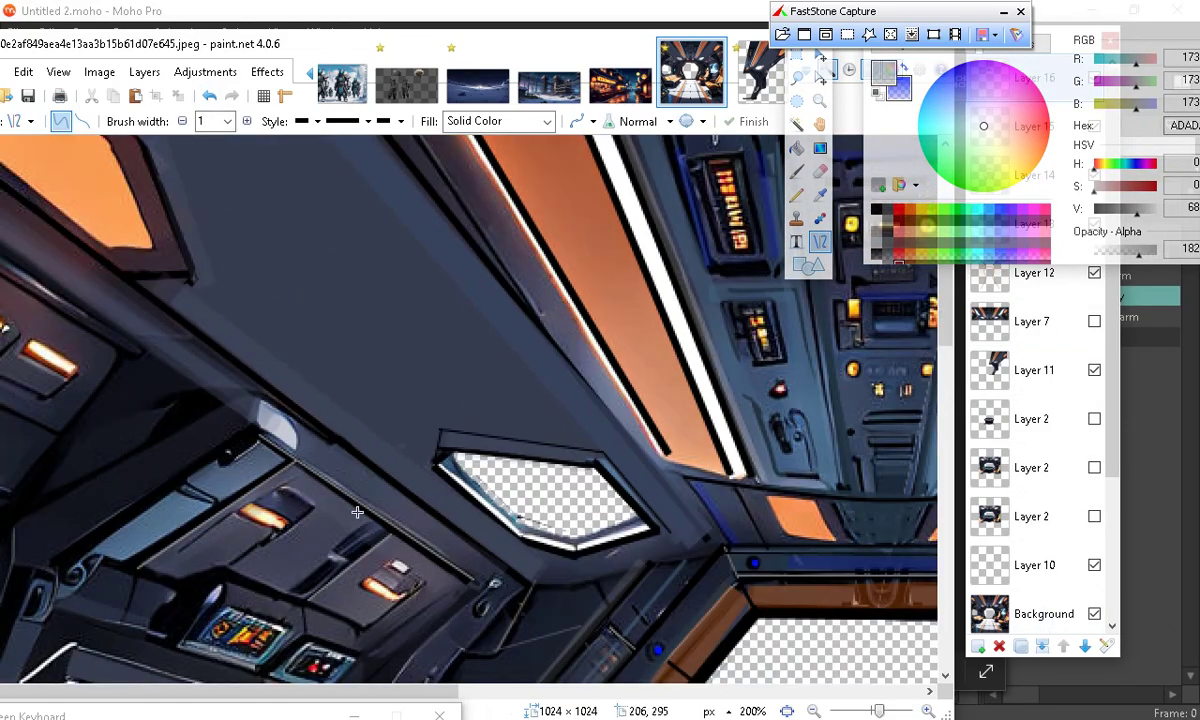
pyautogui.moveTo(161, 309)
pyautogui.mouseDown()
pyautogui.moveTo(425, 490)
pyautogui.moveTo(757, 685)
pyautogui.moveTo(497, 553)
pyautogui.moveTo(525, 550)
pyautogui.moveTo(536, 580)
pyautogui.mouseUp()
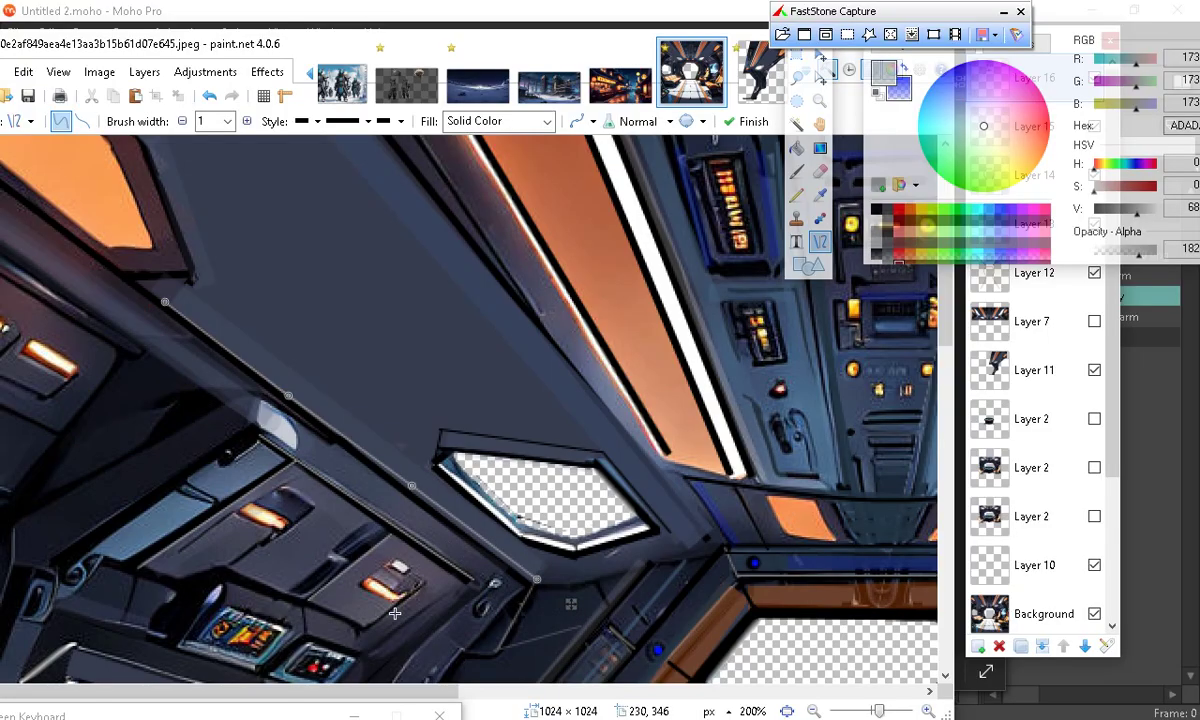
# Draw a diagonal 1 px grey line along the dark ceiling panel's edge beside the left orange strip
pyautogui.scroll(3, 371, 575)
pyautogui.scroll(-3, 395, 647)
pyautogui.scroll(3, 565, 665)
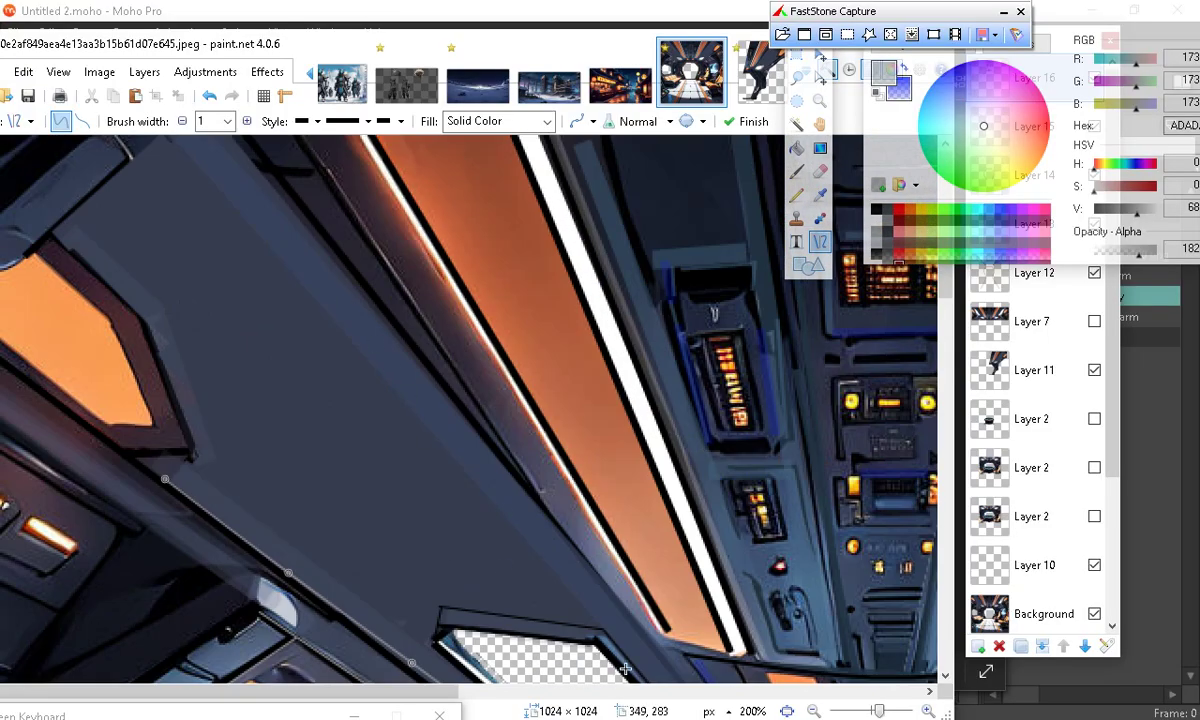
pyautogui.scroll(-3, 575, 420)
pyautogui.scroll(3, 610, 548)
pyautogui.moveTo(541, 504); pyautogui.dragTo(297, 94)
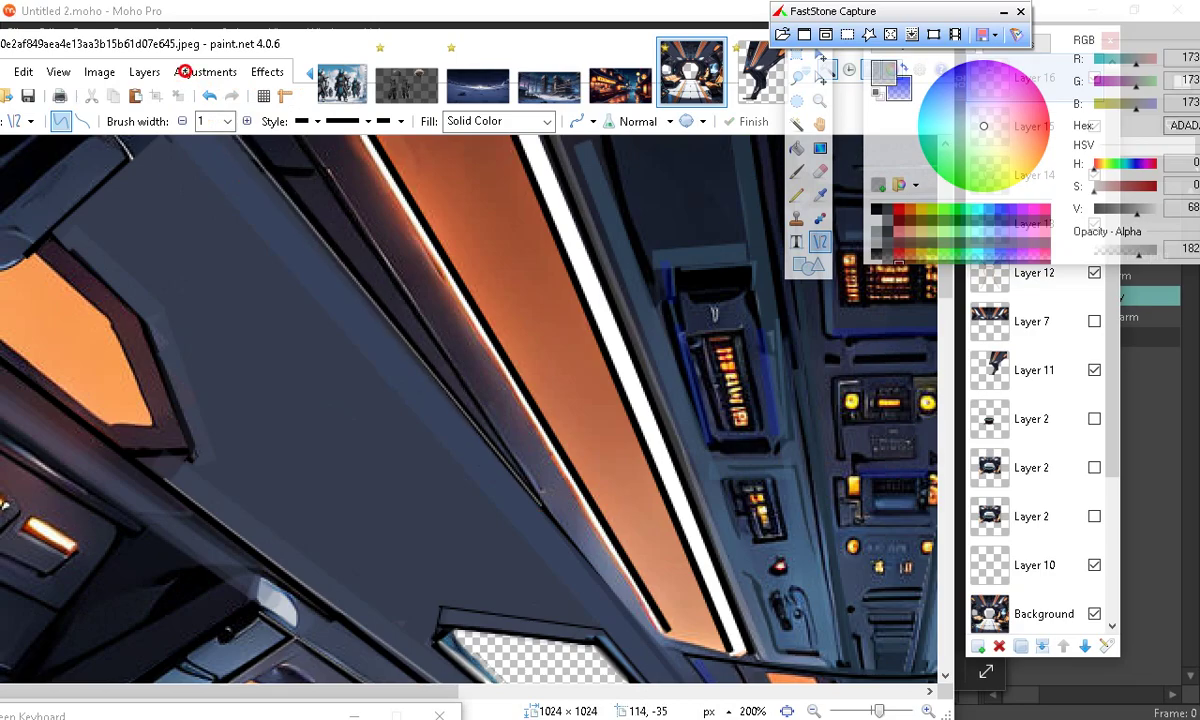
pyautogui.hotkey('ctrl', 'z')
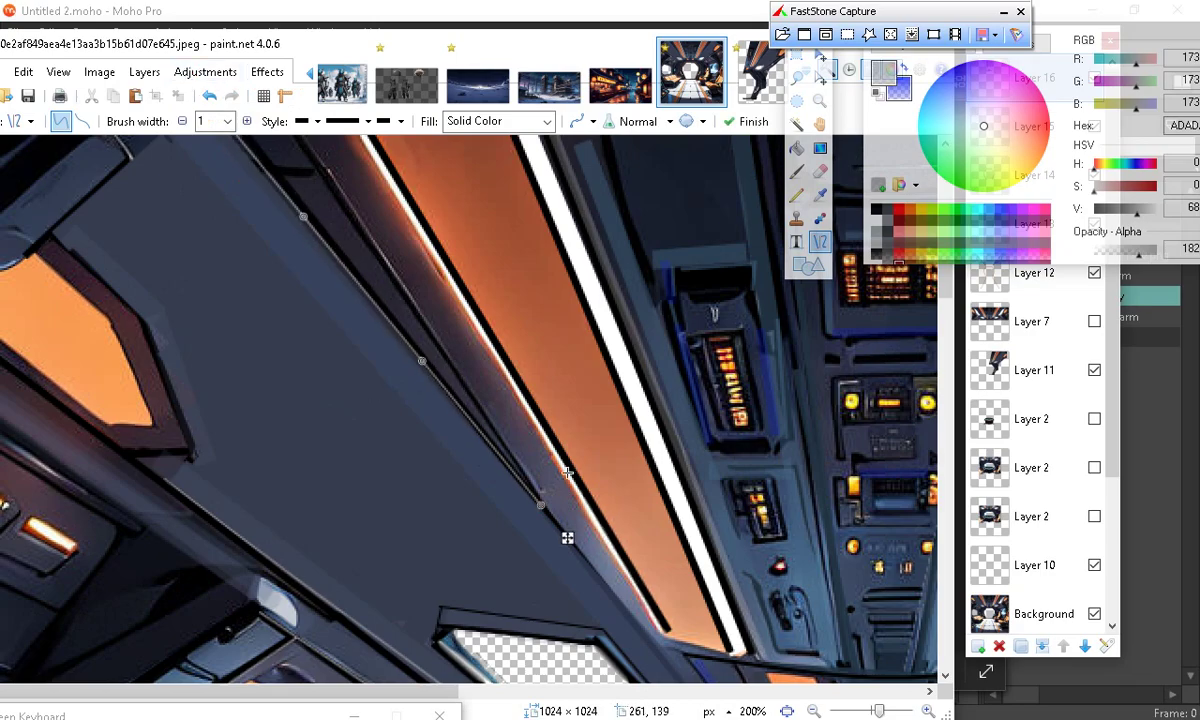
pyautogui.scroll(-3, 567, 472)
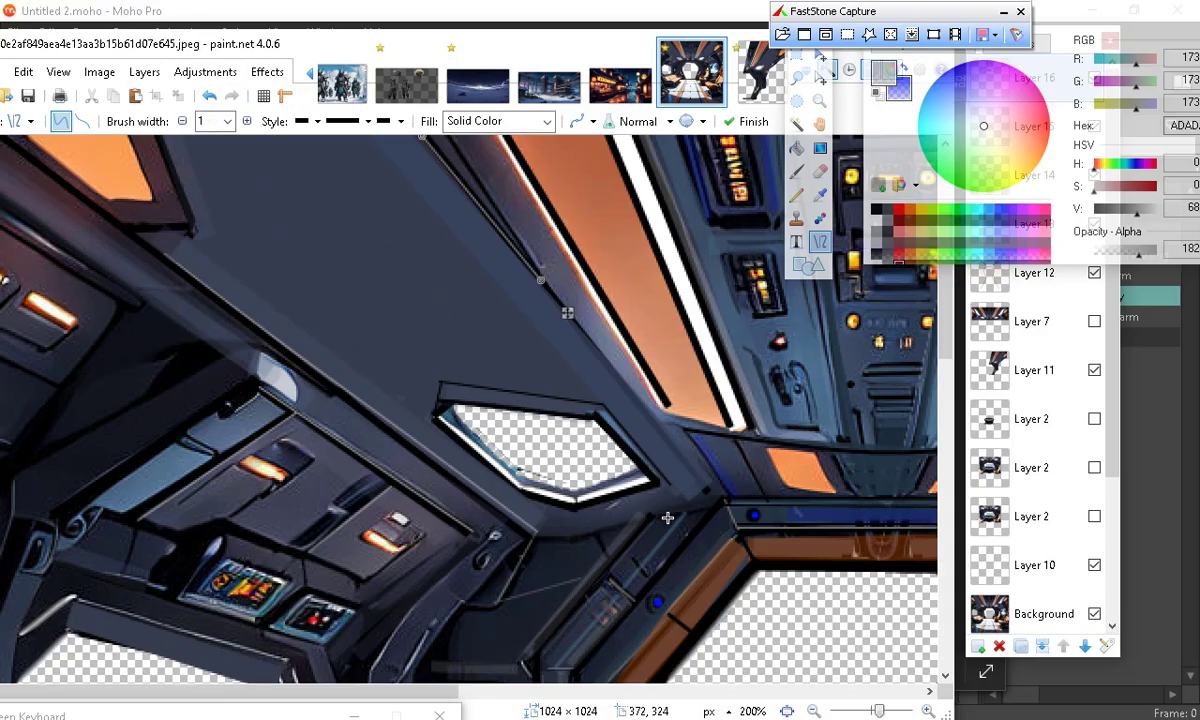
pyautogui.press('Return')
# Draw 1 px grey lines along the beam above the left orange window and along the ceiling's lower edge from that window toward the doorway
pyautogui.scroll(3, 665, 511)
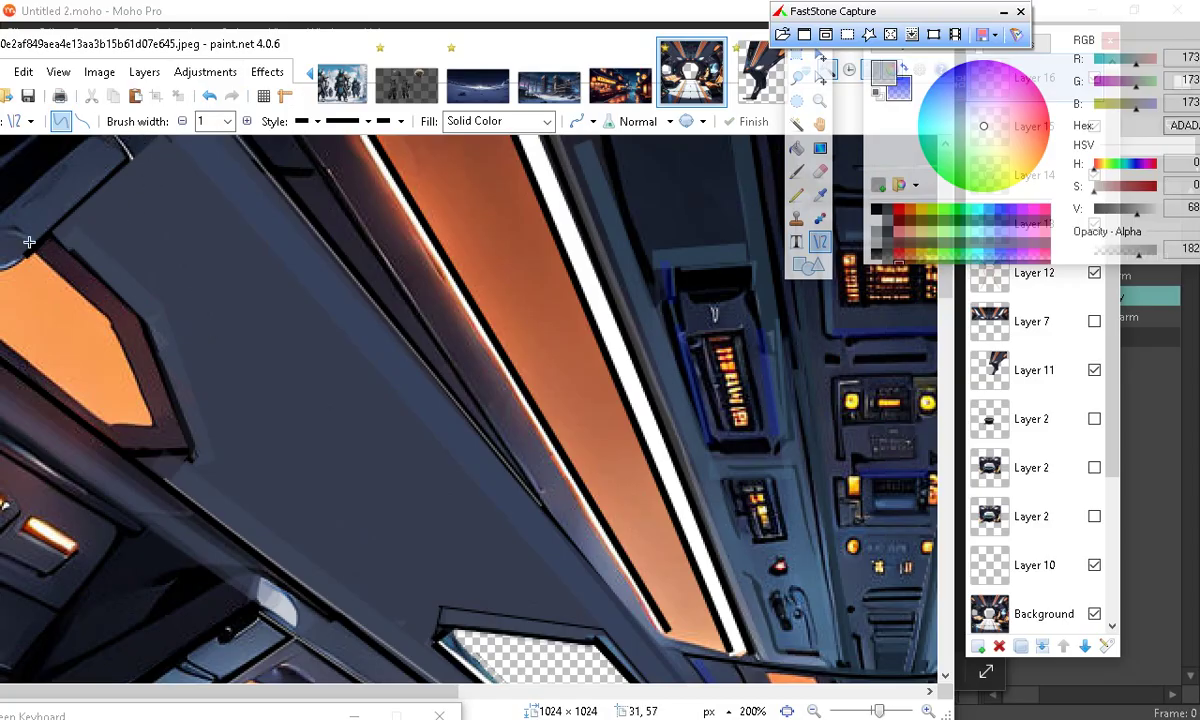
pyautogui.moveTo(39, 241); pyautogui.dragTo(135, 142)
pyautogui.scroll(-3, 307, 397)
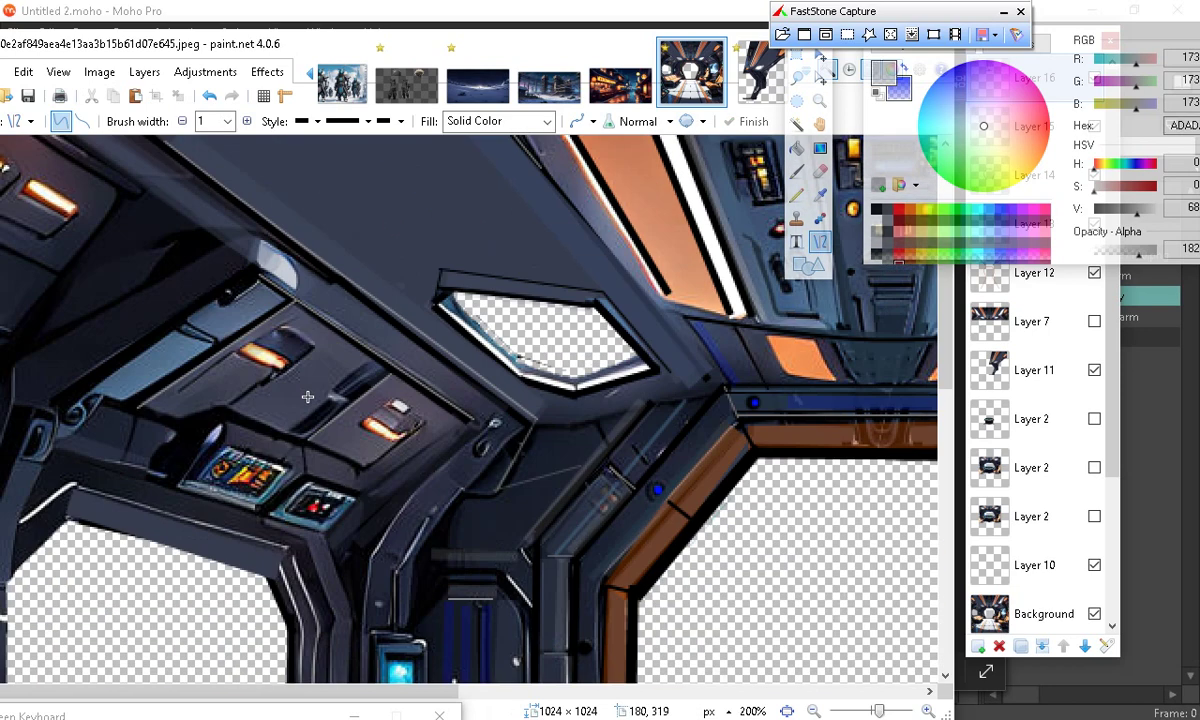
pyautogui.scroll(2, 240, 567)
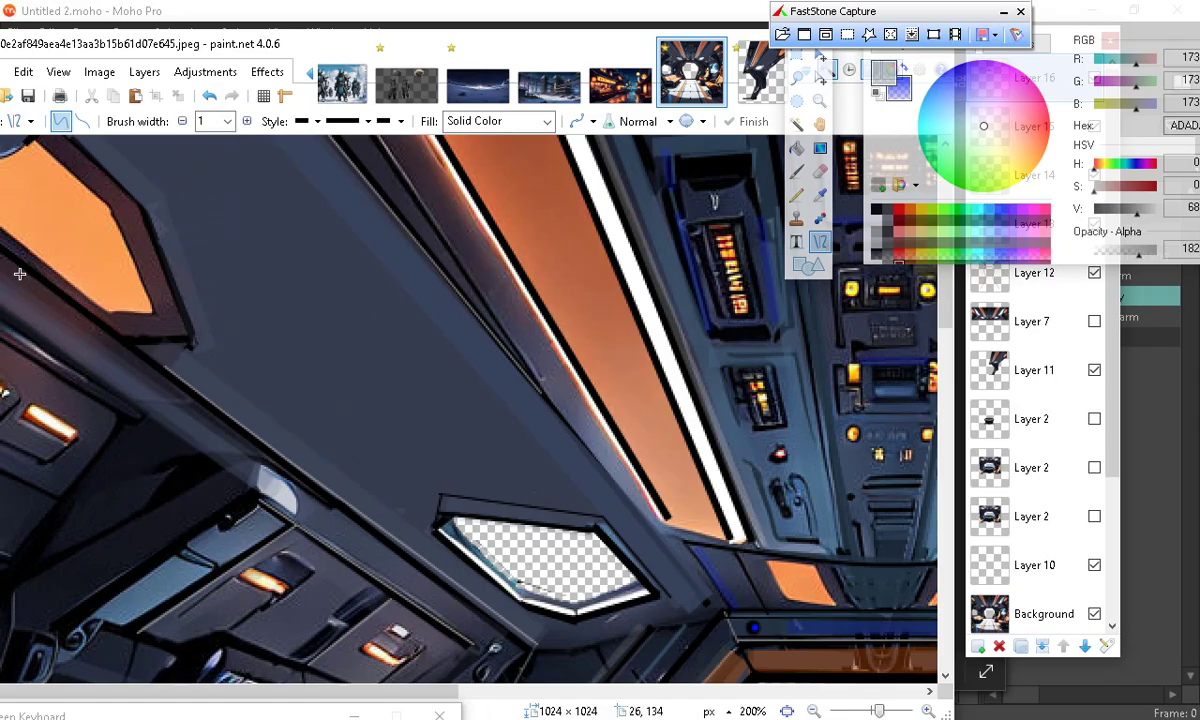
pyautogui.moveTo(17, 270)
pyautogui.mouseDown()
pyautogui.moveTo(321, 485)
pyautogui.moveTo(380, 543)
pyautogui.moveTo(496, 592)
pyautogui.moveTo(504, 668)
pyautogui.moveTo(506, 648)
pyautogui.moveTo(522, 649)
pyautogui.mouseUp()
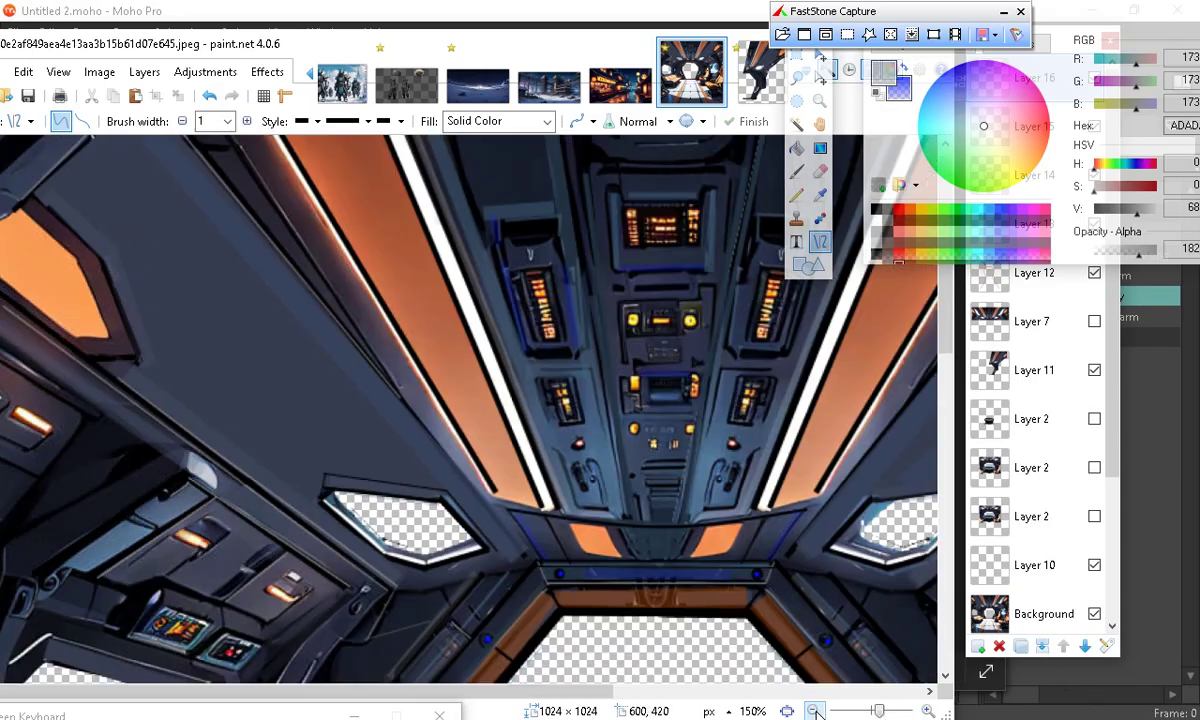
pyautogui.click(813, 711)
pyautogui.click(813, 711)
pyautogui.click(813, 711)
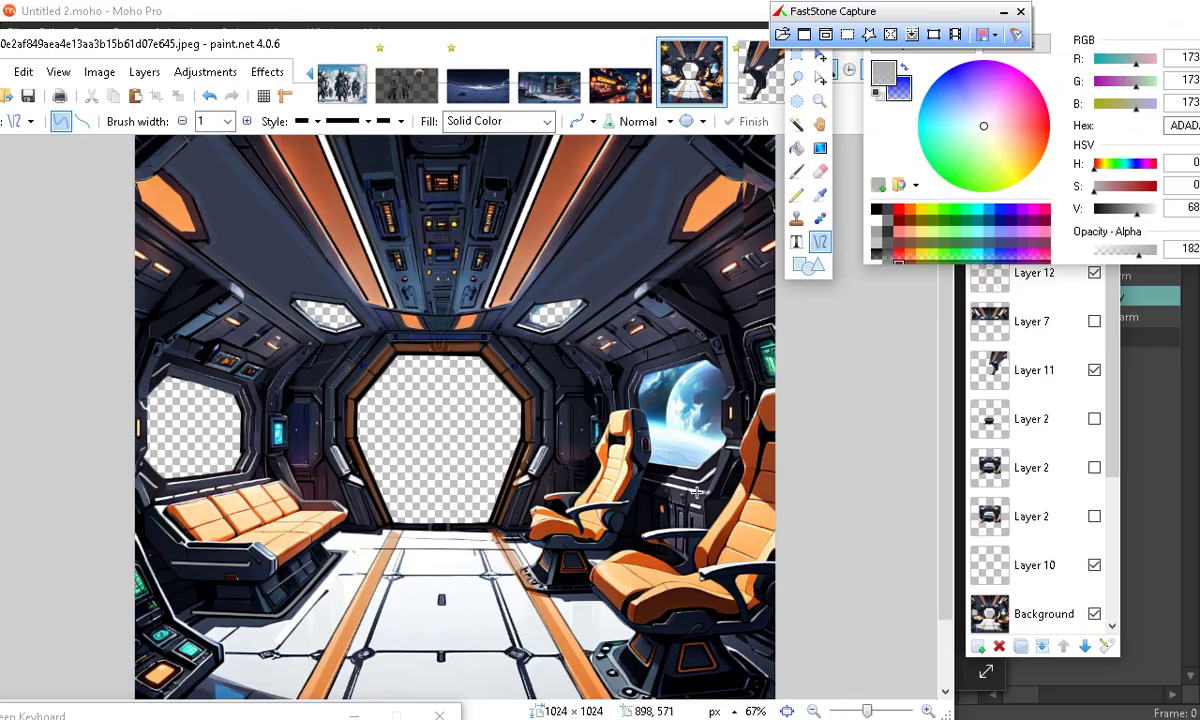